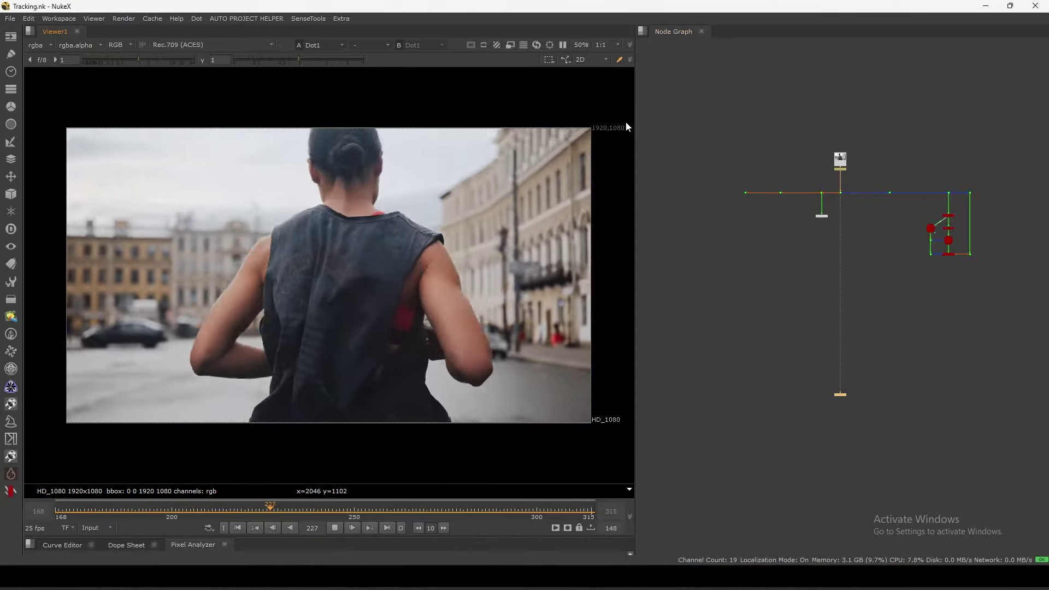
- Look over the node graph's source clip, Tracker branch and red node group while the shot plays
scroll(806, 218, "up", 6)
scroll(742, 249, "down", 5)
middle_click_drag(822, 282, 736, 235)
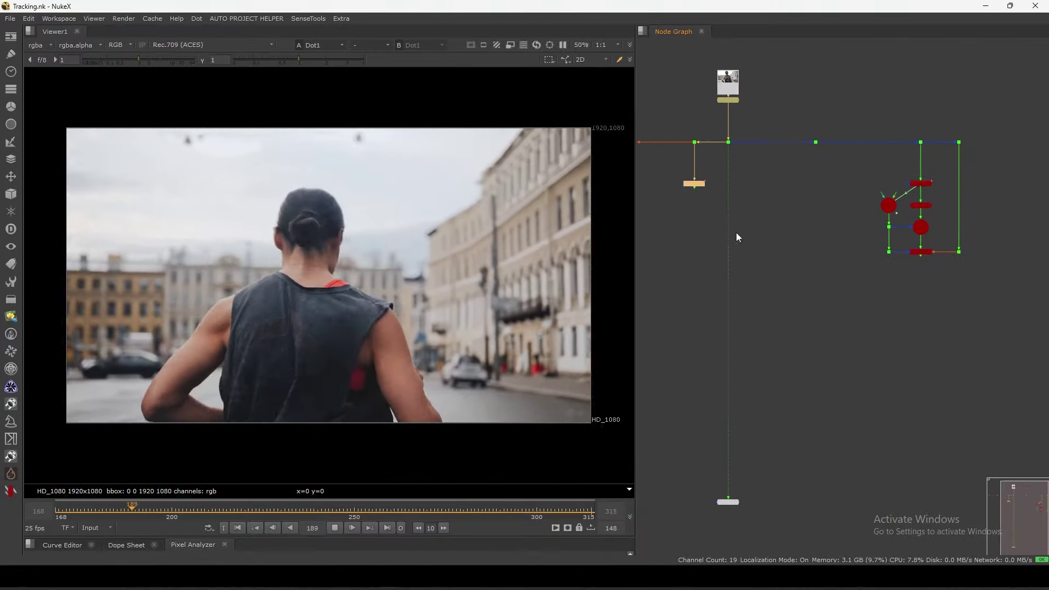
scroll(932, 191, "up", 7)
mouse_move(909, 164)
left_mouse_down()
mouse_move(910, 156)
mouse_move(907, 164)
left_mouse_up()
scroll(896, 175, "down", 1)
key("f")
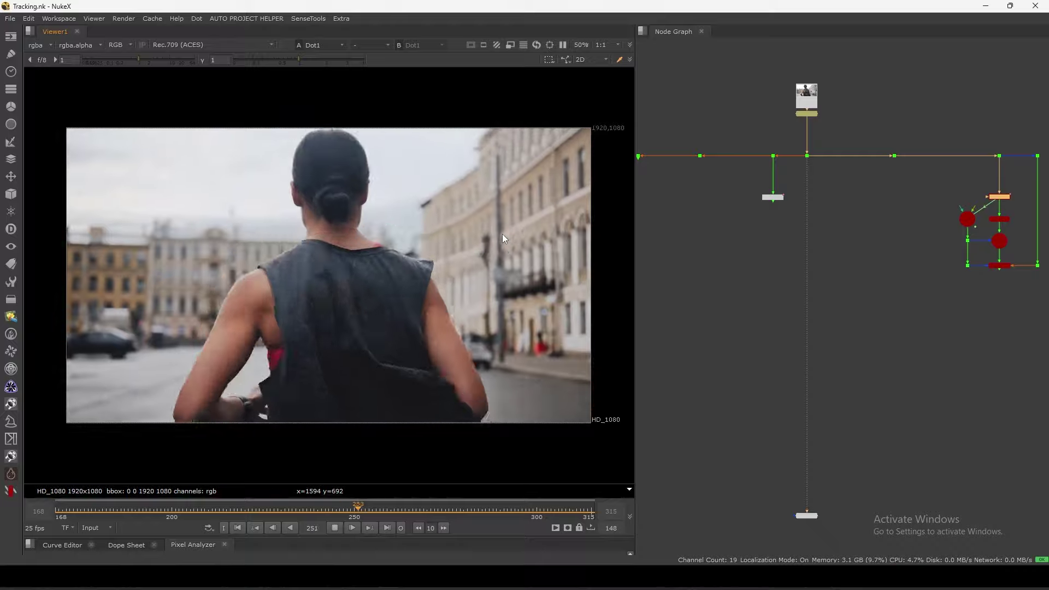
scroll(814, 217, "up", 4)
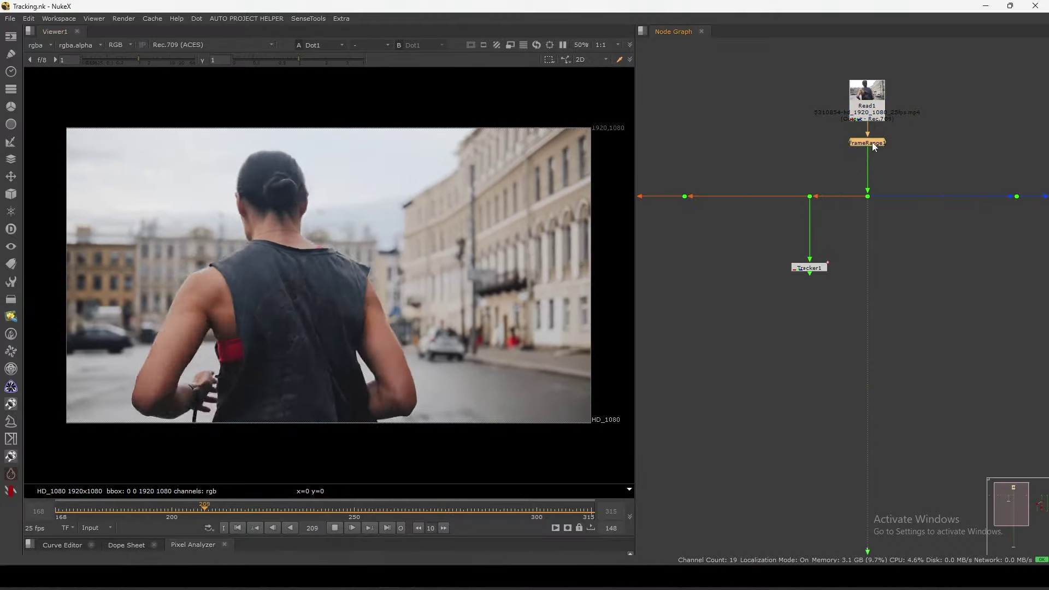
scroll(854, 198, "down", 4)
middle_click_drag(849, 237, 818, 225)
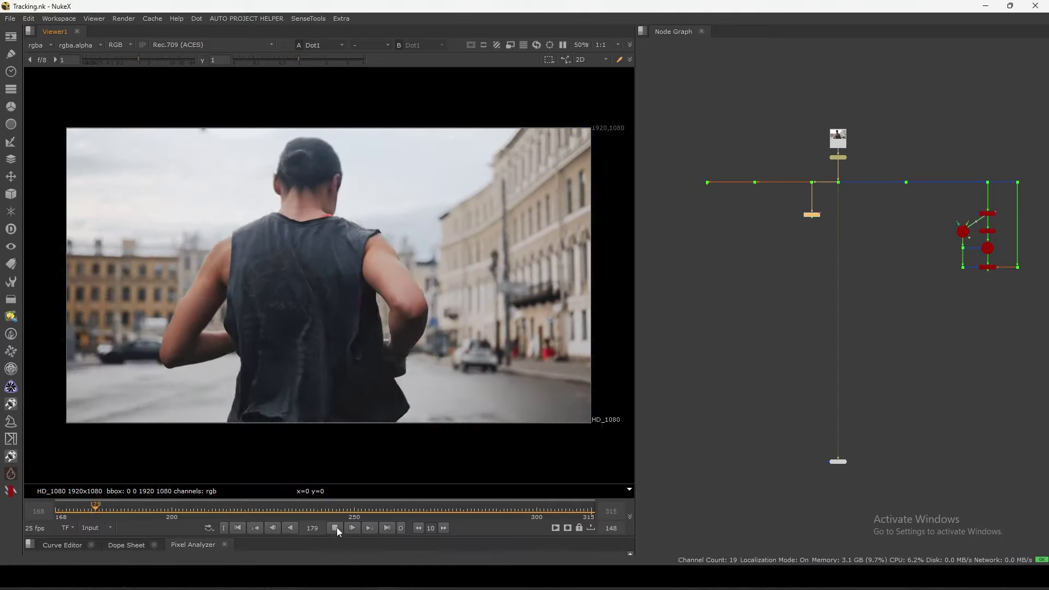
- Stop playback, return to frame 168 and open the properties of Tracker1
left_click(336, 528)
left_click(237, 528)
middle_click_drag(784, 266, 818, 289)
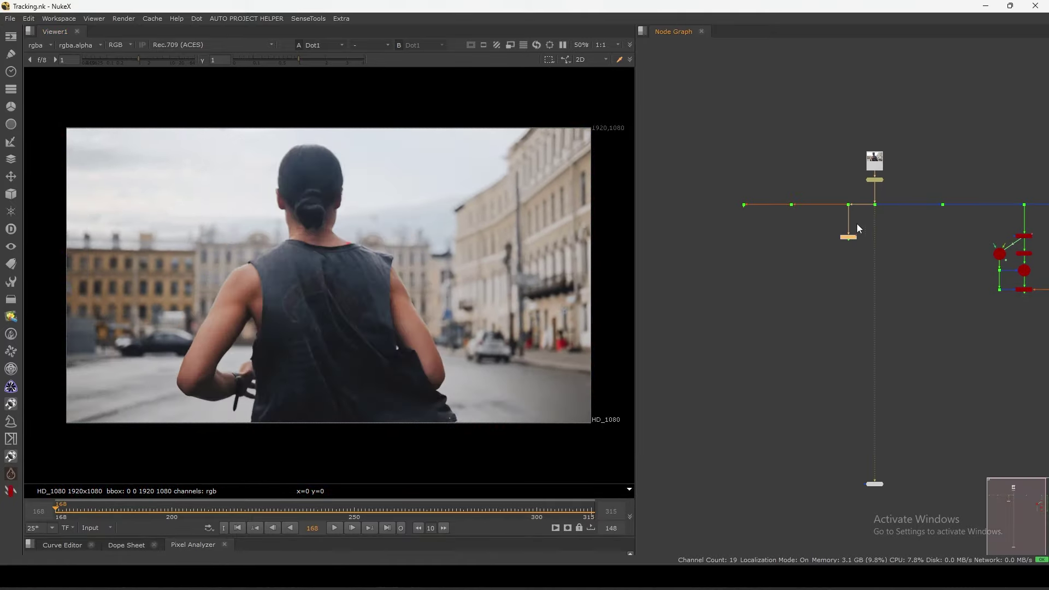
key("f")
left_click_drag(849, 174, 1031, 333)
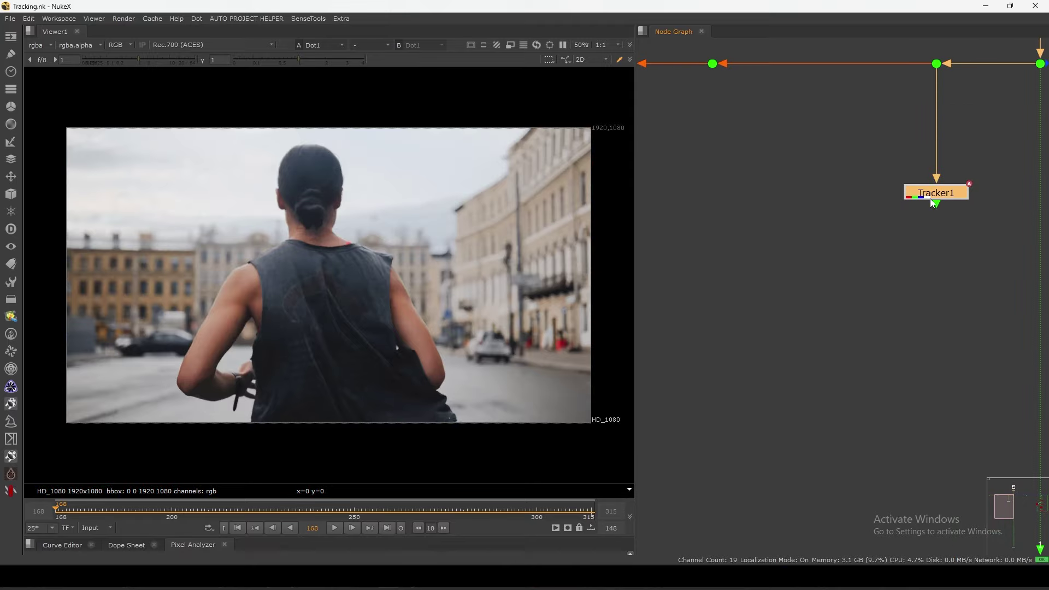
double_click(933, 194)
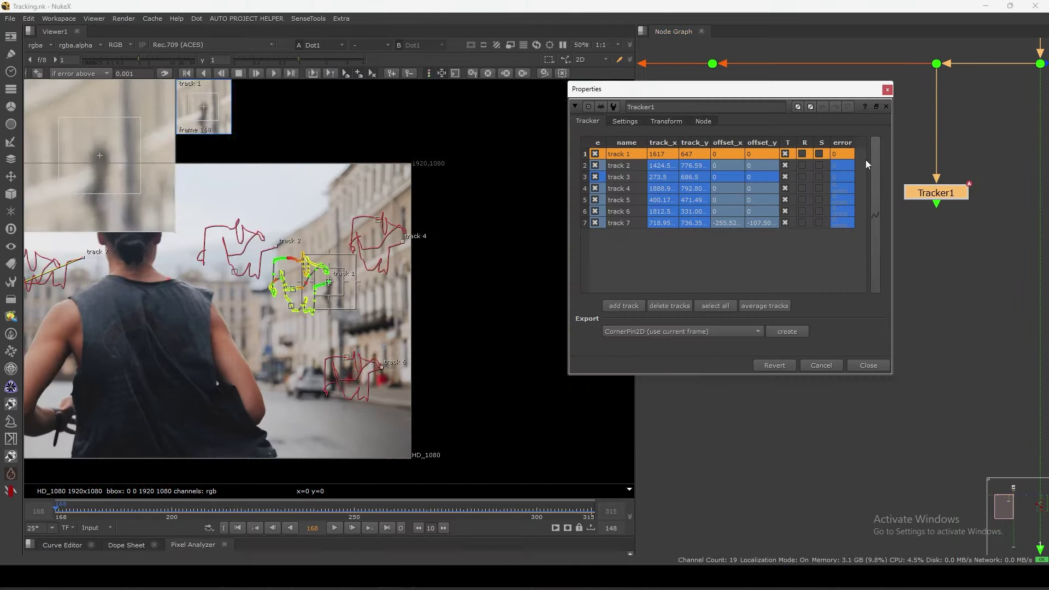
- Play the shot to review all existing Tracker1 tracks, return to the first frame and close its properties
key("f")
left_click(335, 528)
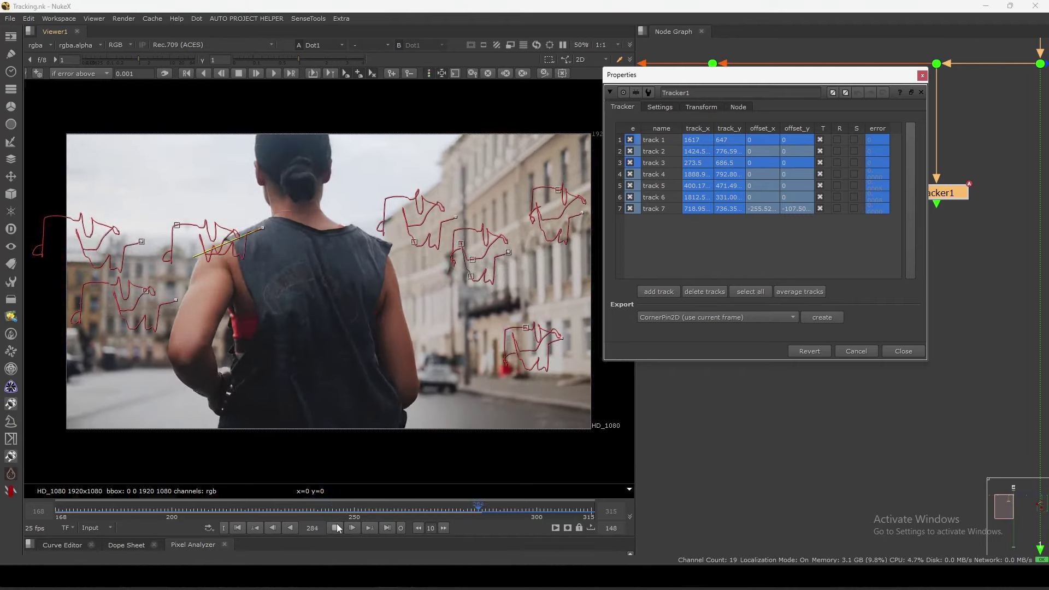
left_click(336, 528)
left_click(338, 511)
key("Home")
left_click(889, 351)
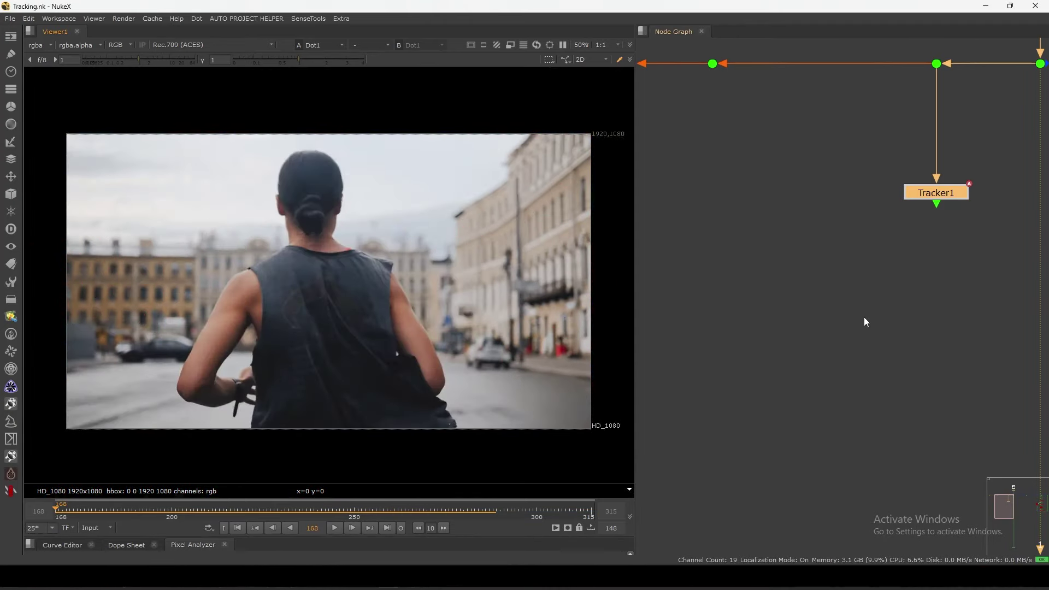
- Add a new Tracker node and connect its input to the next dot along the Tracker1 branch
key("Tab")
type("track")
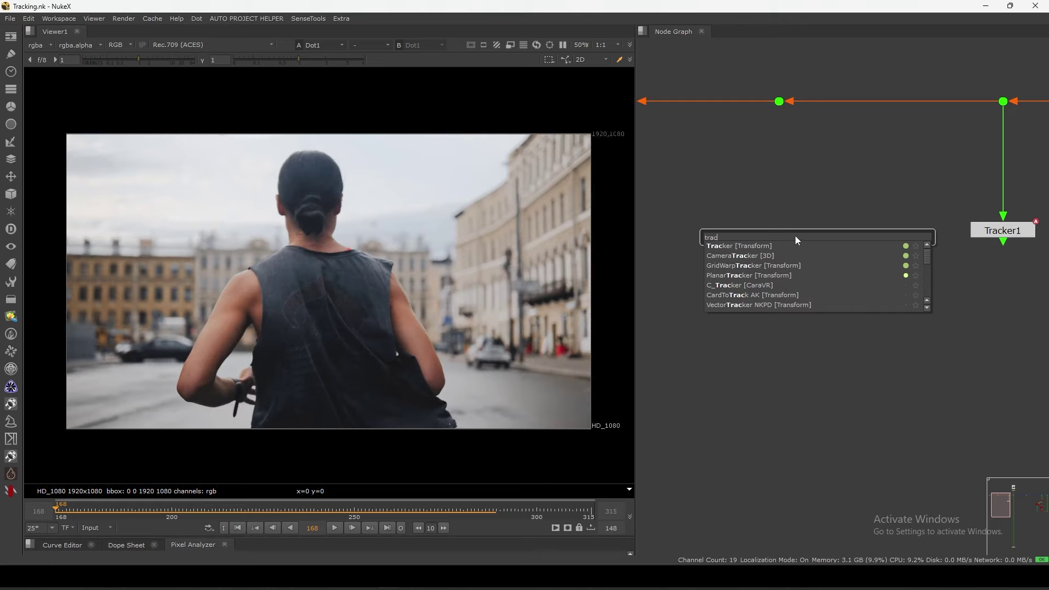
key("Return")
left_click_drag(779, 125, 779, 103)
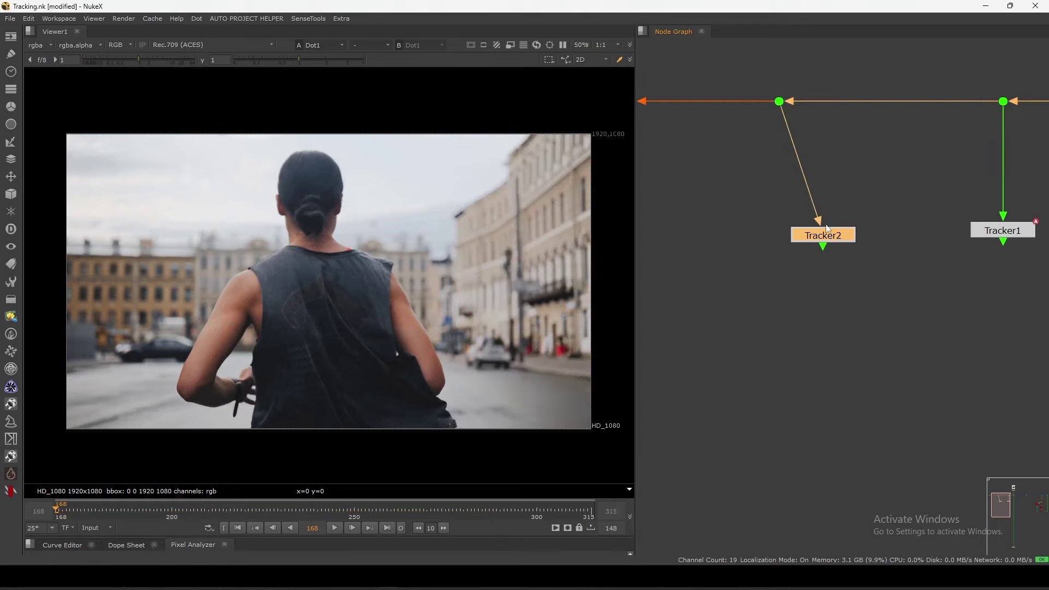
- Show the new Tracker2 node in the viewer and open its properties
key("1")
double_click(823, 234)
mouse_move(821, 70)
left_mouse_down()
mouse_move(841, 71)
mouse_move(829, 77)
left_mouse_up()
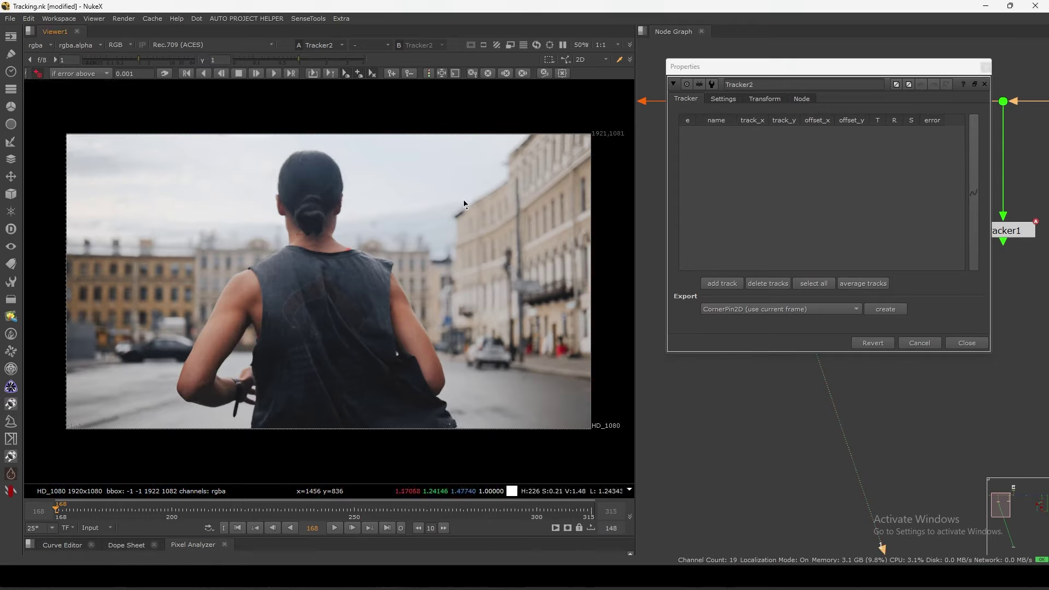
- Place a track on the dark roof corner of the building at frame 168 and nudge it onto the corner
scroll(480, 235, "up", 5)
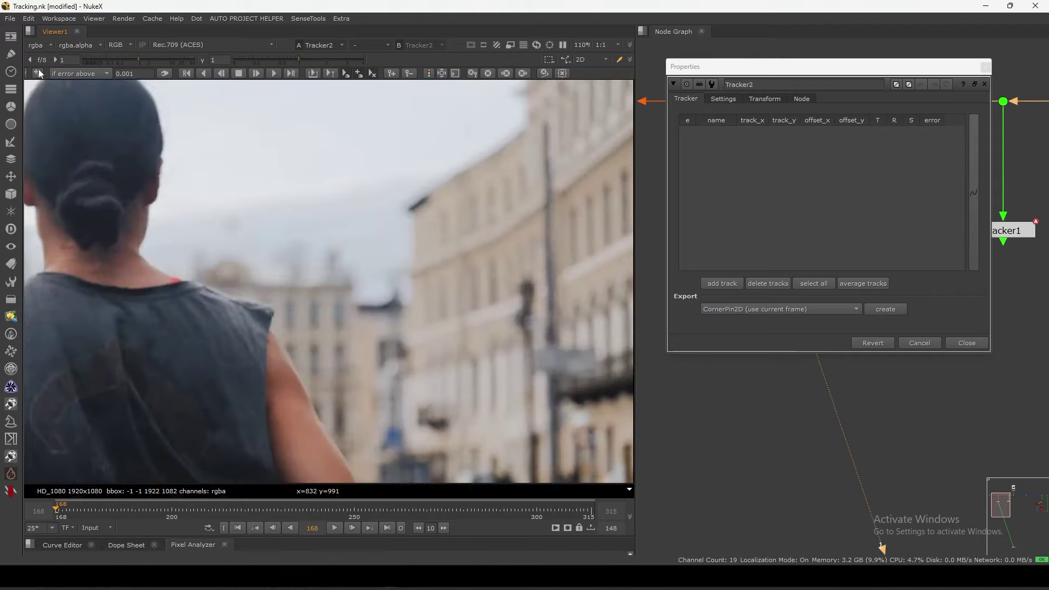
left_click(412, 212, "ctrl+alt")
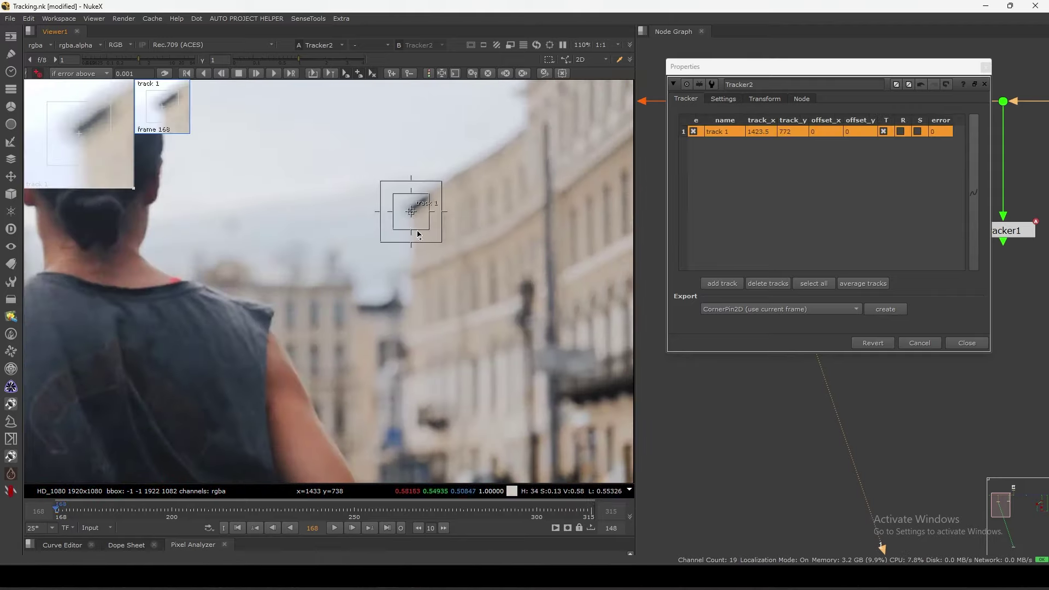
left_click_drag(412, 214, 411, 214)
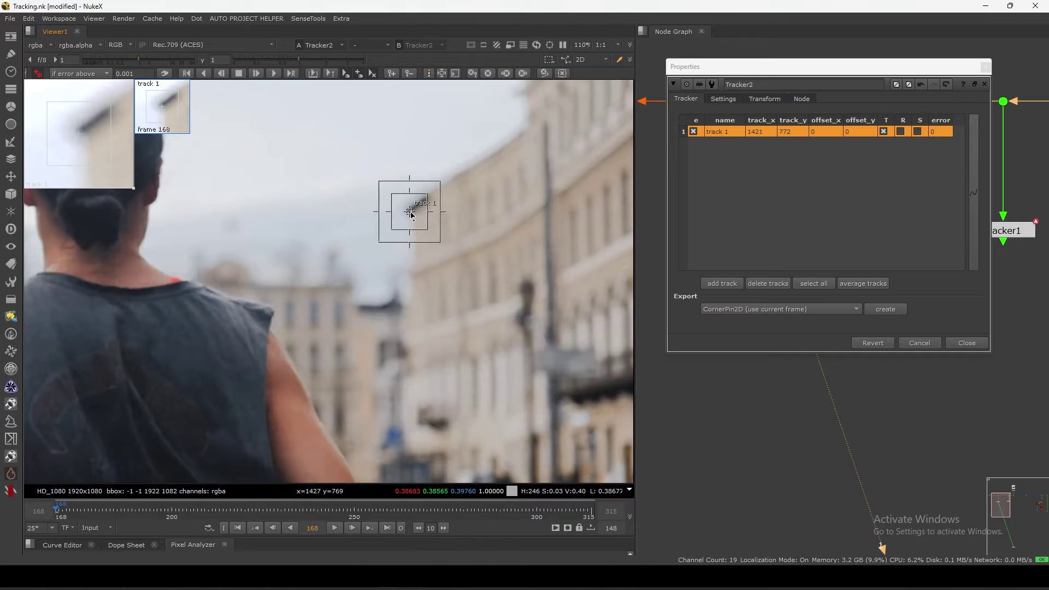
- Add a second track above the distant rooftops, shift it slightly, and delete it again
left_click(726, 284)
scroll(469, 262, "down", 6)
scroll(420, 268, "up", 5)
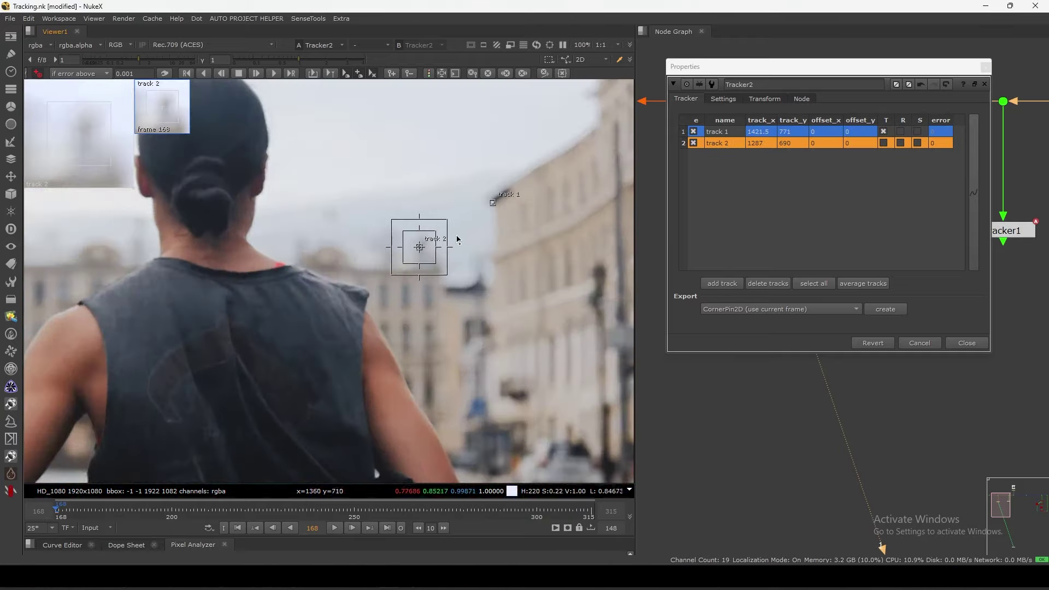
left_click_drag(421, 252, 419, 255)
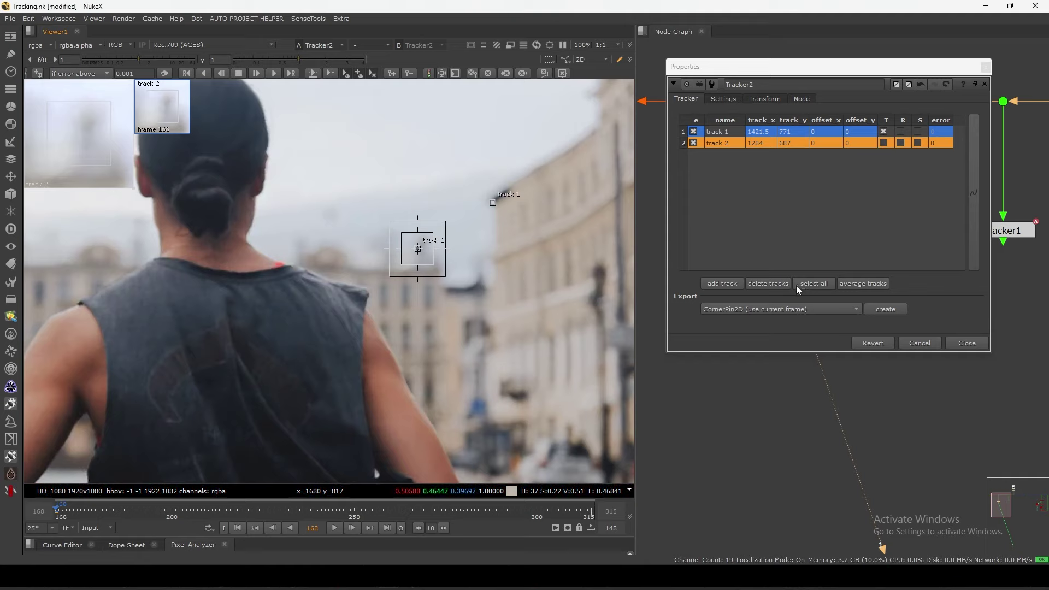
left_click(768, 283)
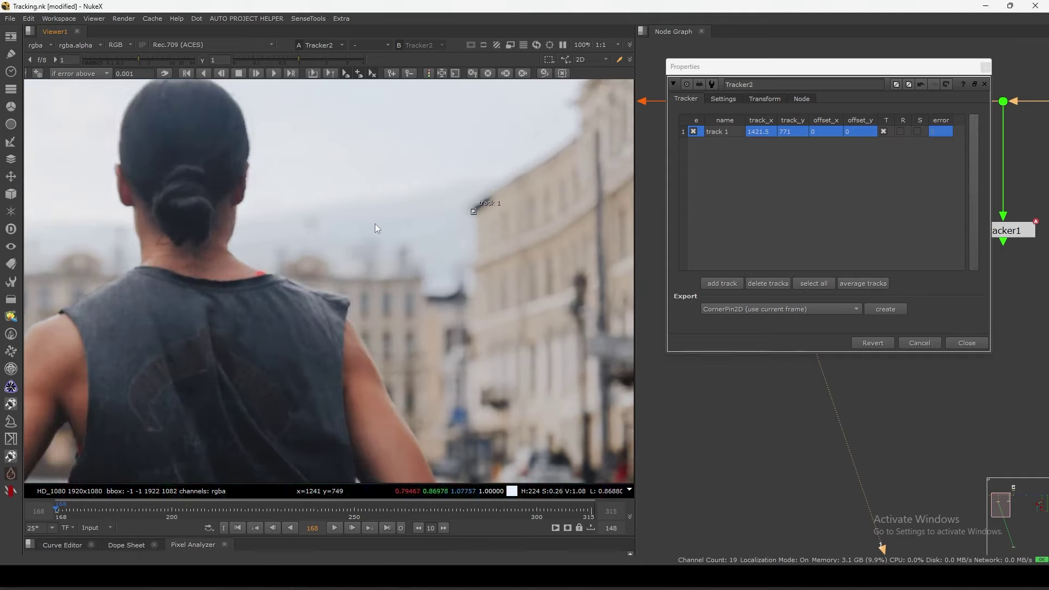
- Place five extra tracks directly on the image around the roof corner, and delete them all except track 1
left_click(554, 205, "ctrl+alt")
left_click(558, 254, "ctrl+alt")
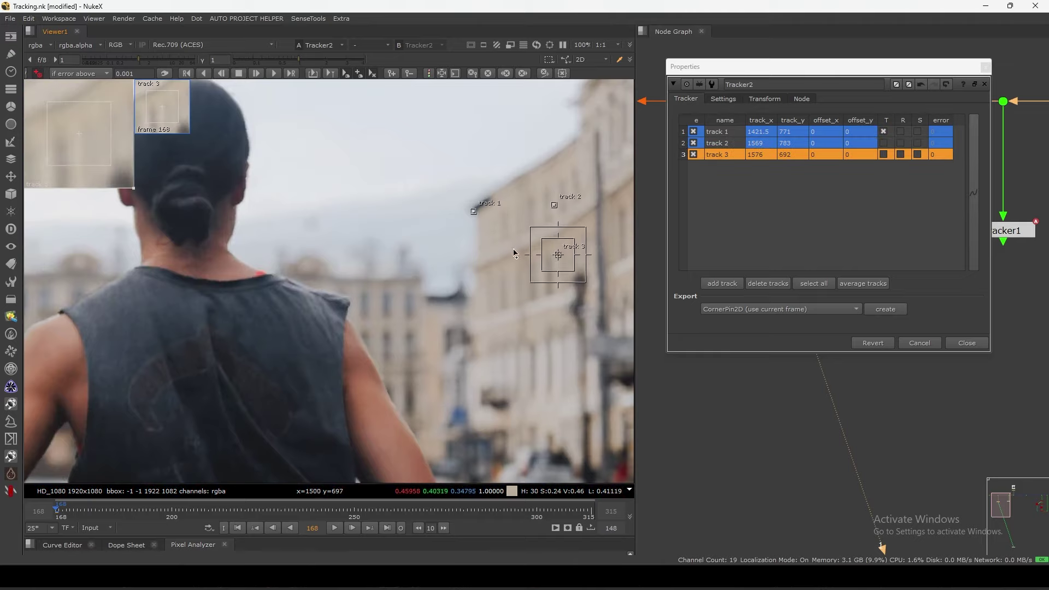
left_click(503, 241, "ctrl+alt")
left_click(438, 184, "ctrl+alt")
left_click(493, 152, "ctrl+alt")
left_click(463, 252, "ctrl+alt")
left_click(765, 284)
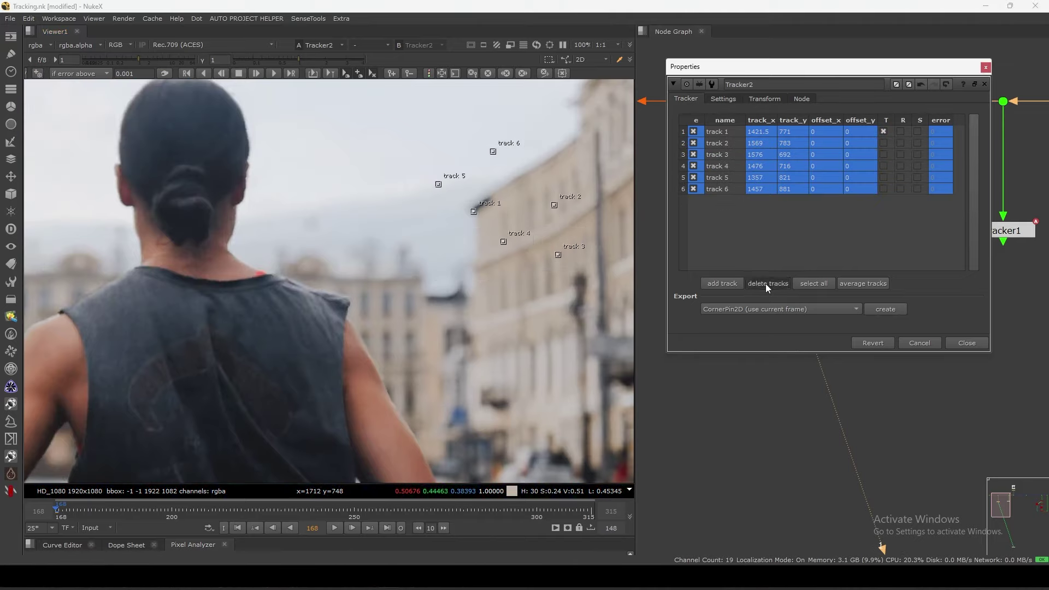
left_click_drag(722, 143, 735, 190)
left_click(766, 282)
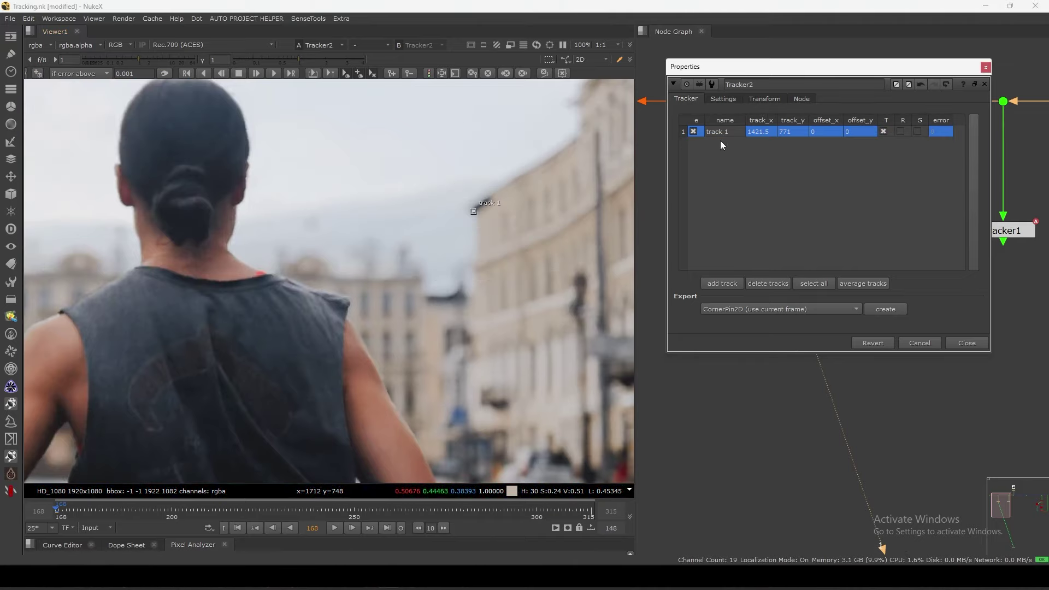
- Fine-tune track 1 on the roof corner and enlarge its search area well beyond the pattern box
left_click(473, 212)
middle_click_drag(464, 222, 486, 189, "alt")
middle_click_drag(487, 189, 523, 194)
left_click_drag(421, 236, 427, 231)
left_click_drag(467, 271, 546, 361)
middle_click_drag(492, 291, 507, 298)
left_click_drag(442, 237, 440, 235)
left_click_drag(708, 69, 714, 65)
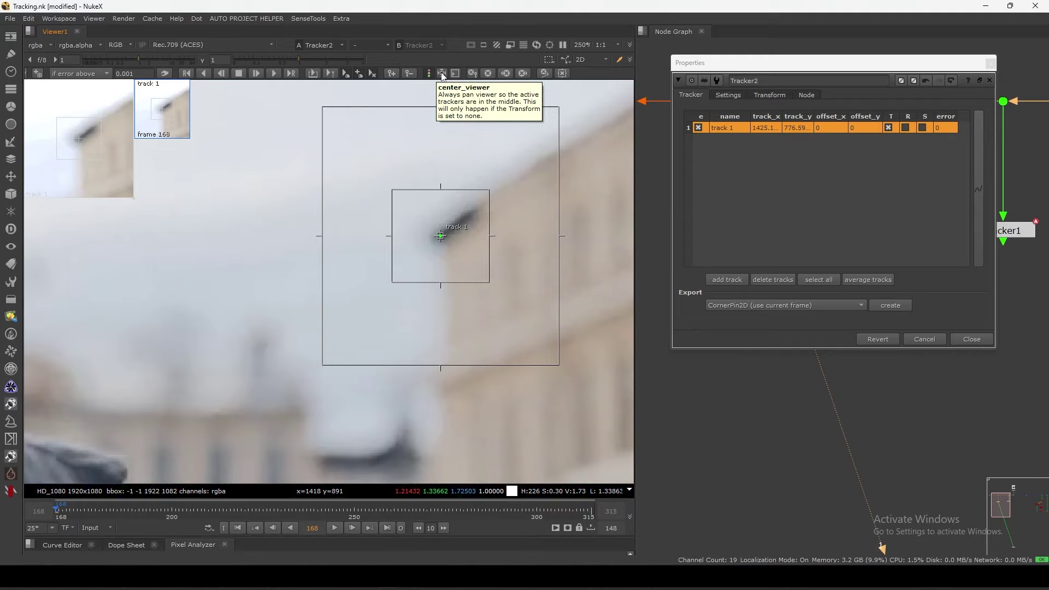
- Keep the viewer centred on the active track and track forward from frame 168, stopping the analysis partway
left_click(442, 74)
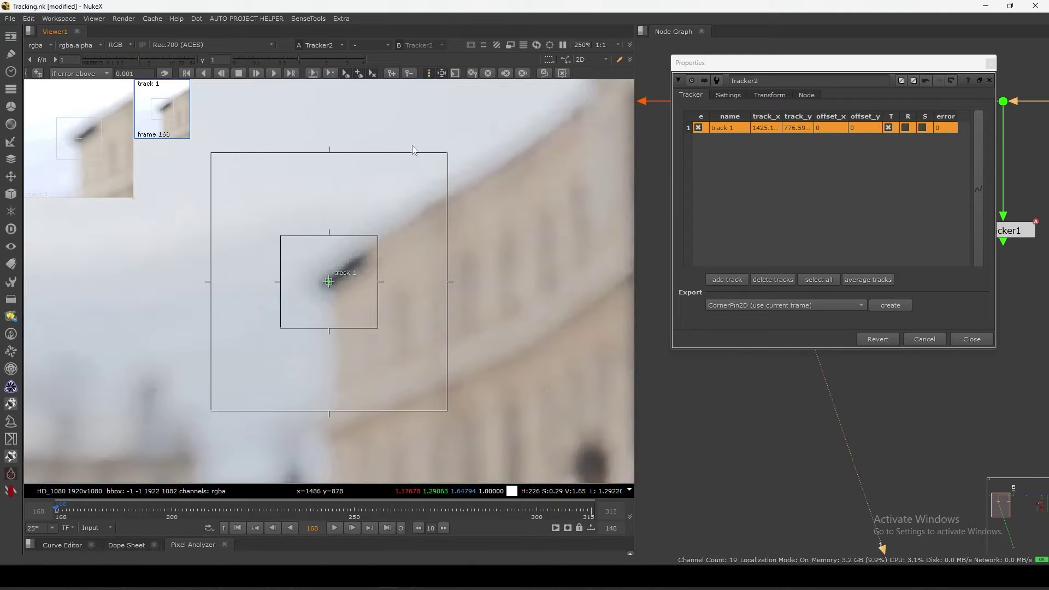
left_click(274, 74)
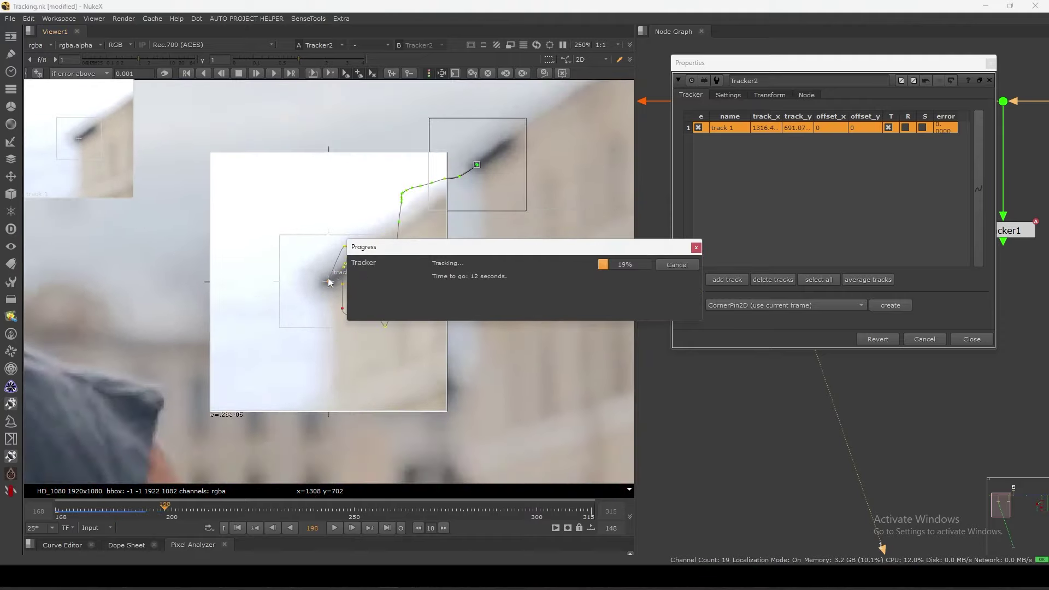
left_click_drag(405, 249, 622, 162)
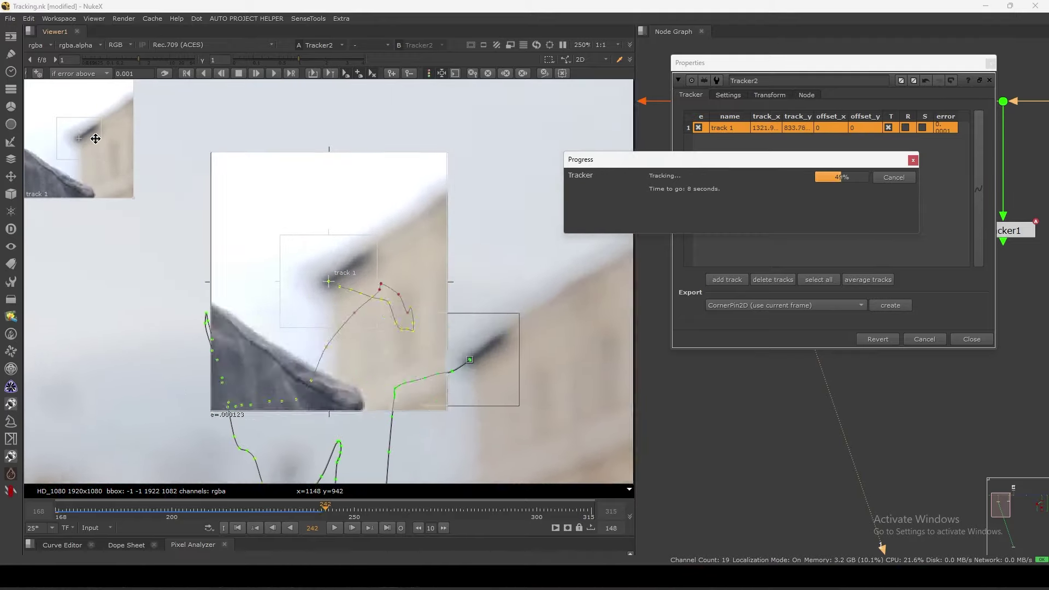
left_click(888, 178)
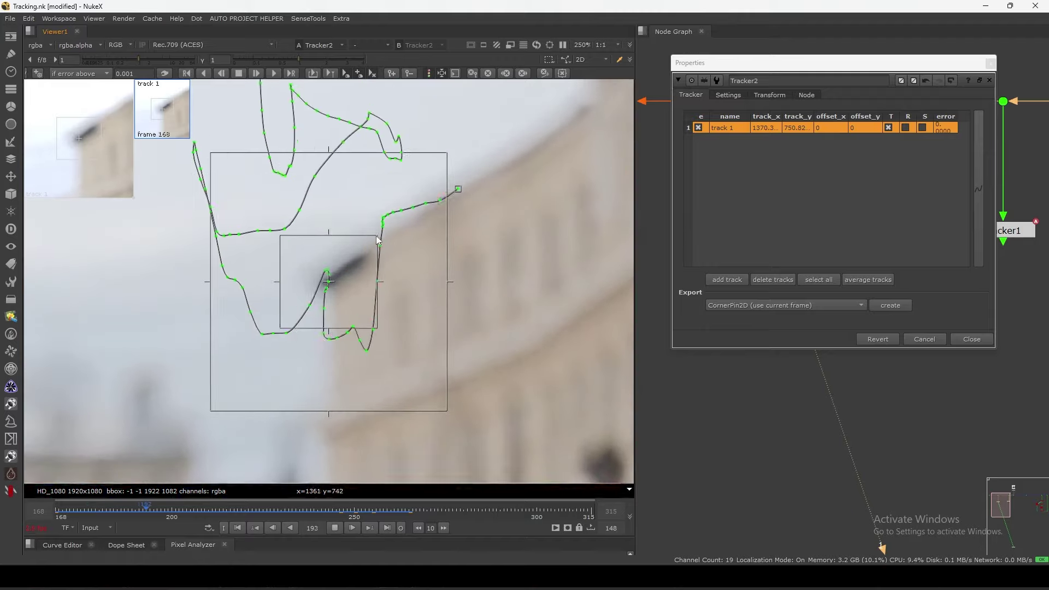
- Play back the partial track, move to the end of its tracked range and resume tracking forward to frame 315
left_click(333, 528)
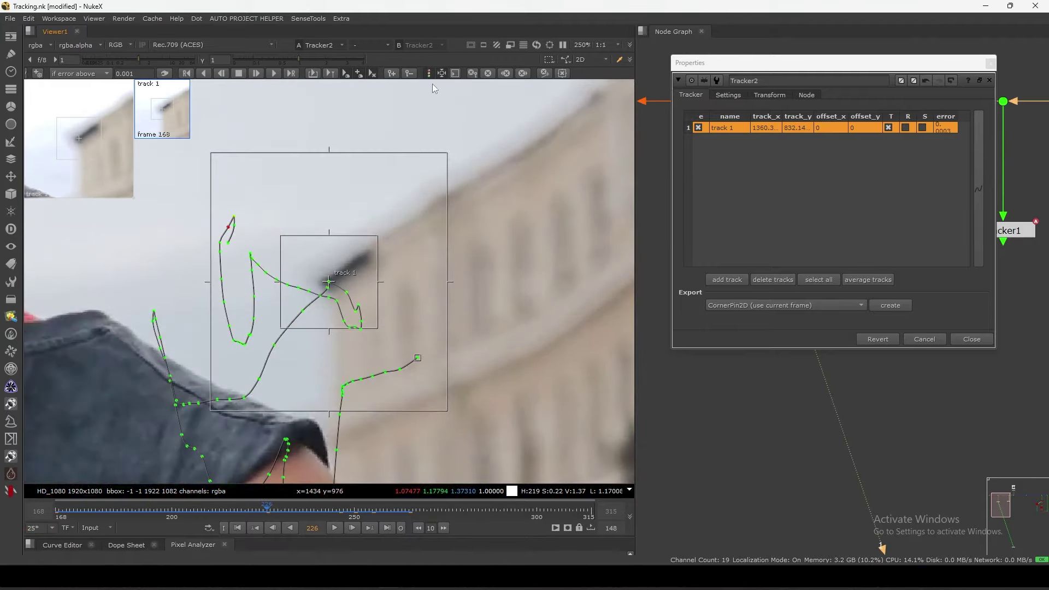
left_click(238, 528)
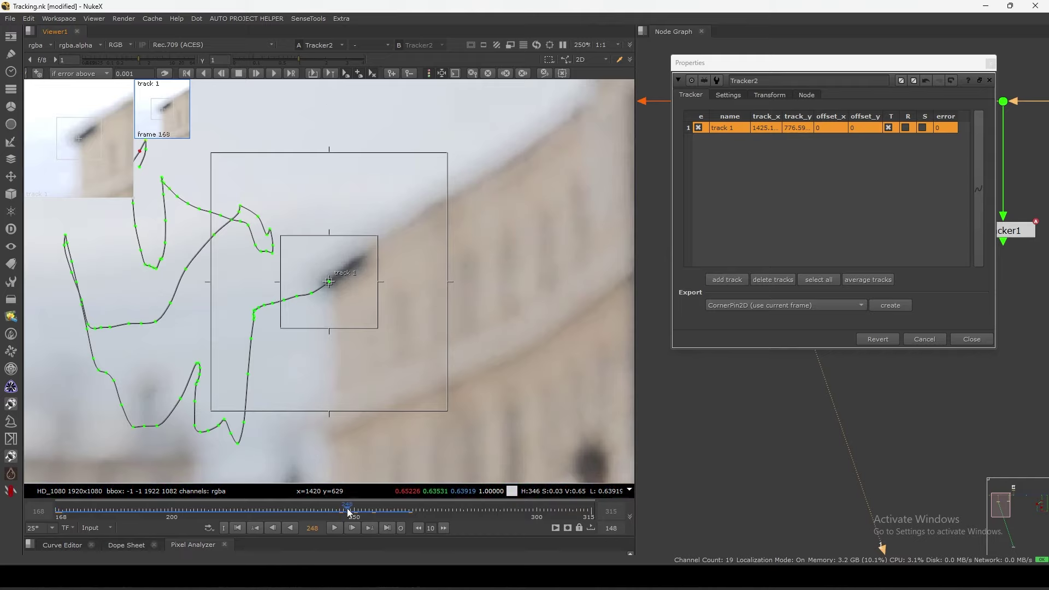
left_click_drag(350, 512, 447, 512)
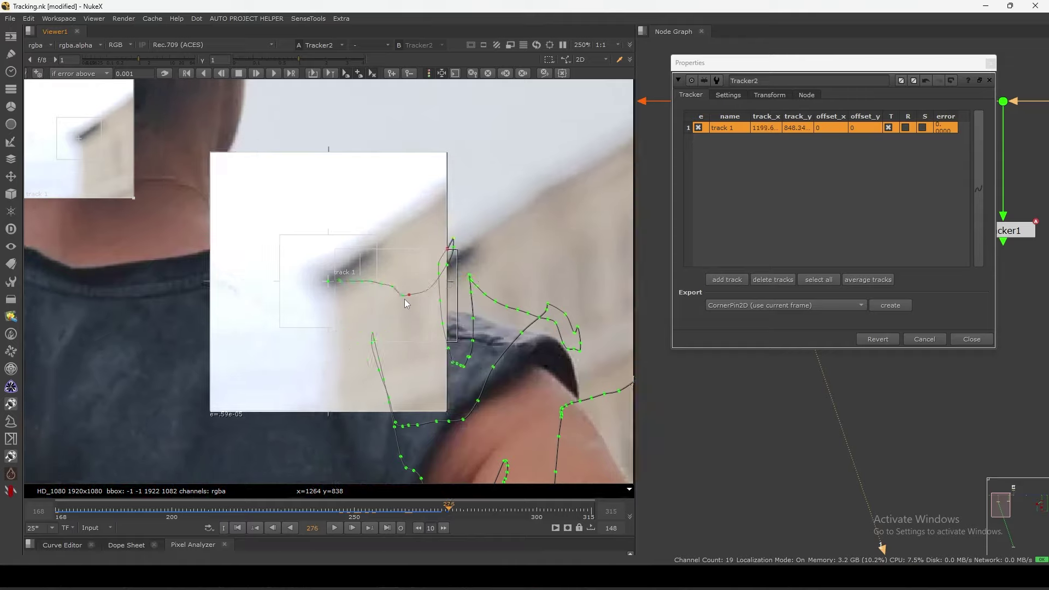
key("v")
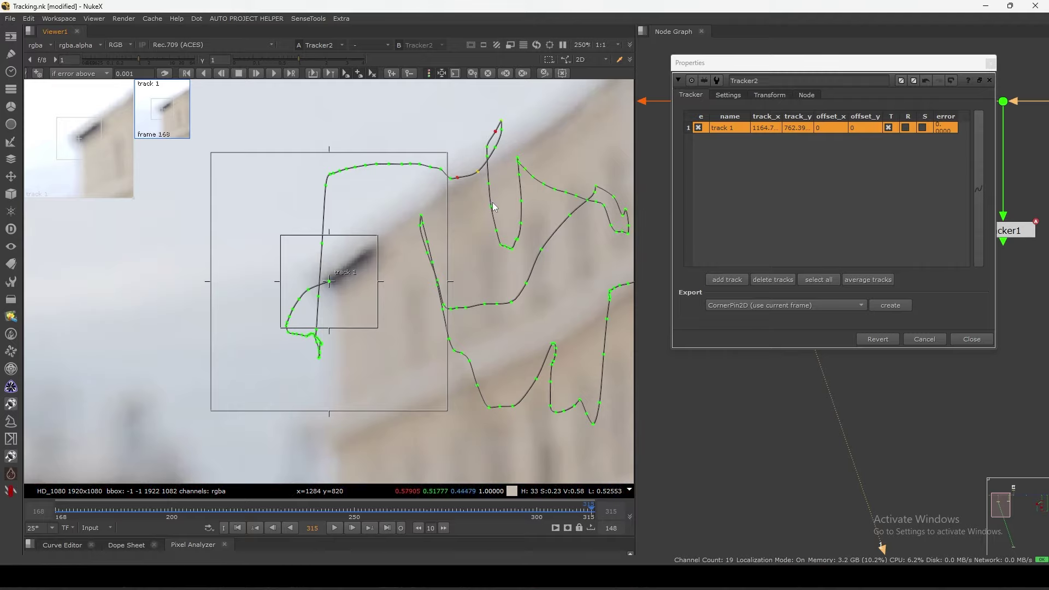
- Examine the keyframe colours along track 1's motion path and scrub the shot to check the tracked roof corner
scroll(492, 180, "up", 3)
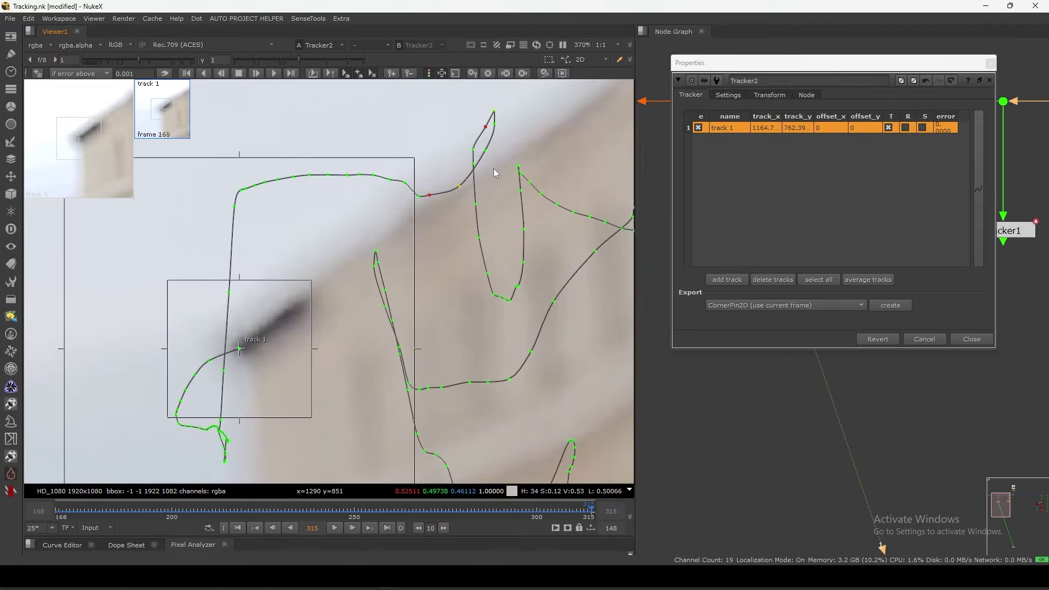
scroll(332, 279, "down", 2)
middle_click_drag(412, 270, 374, 233)
middle_click_drag(403, 179, 451, 261)
scroll(432, 253, "up", 3)
scroll(437, 252, "up", 3)
scroll(439, 251, "down", 6)
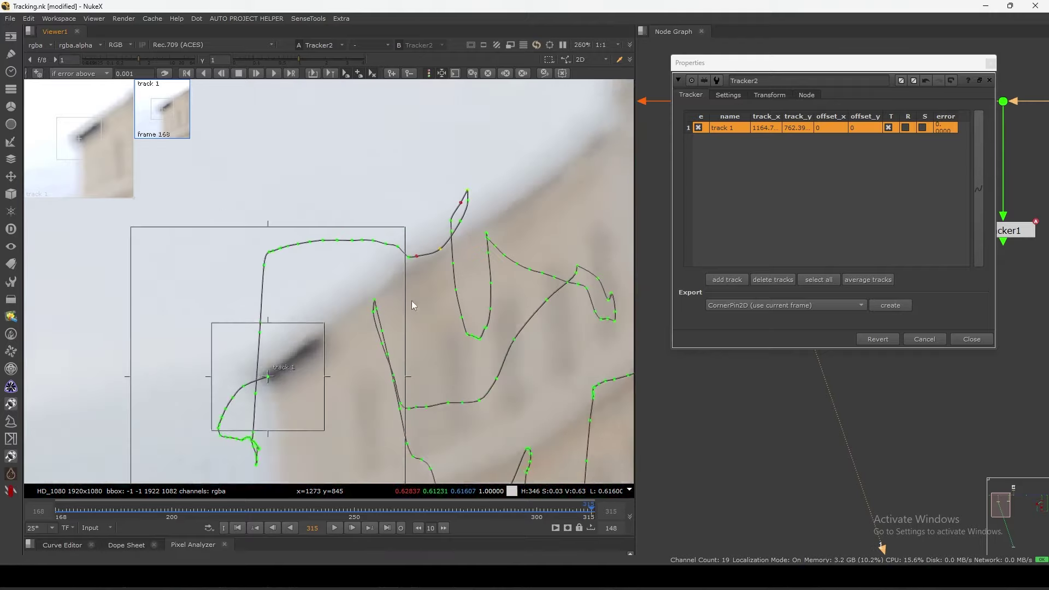
left_click_drag(583, 509, 240, 492)
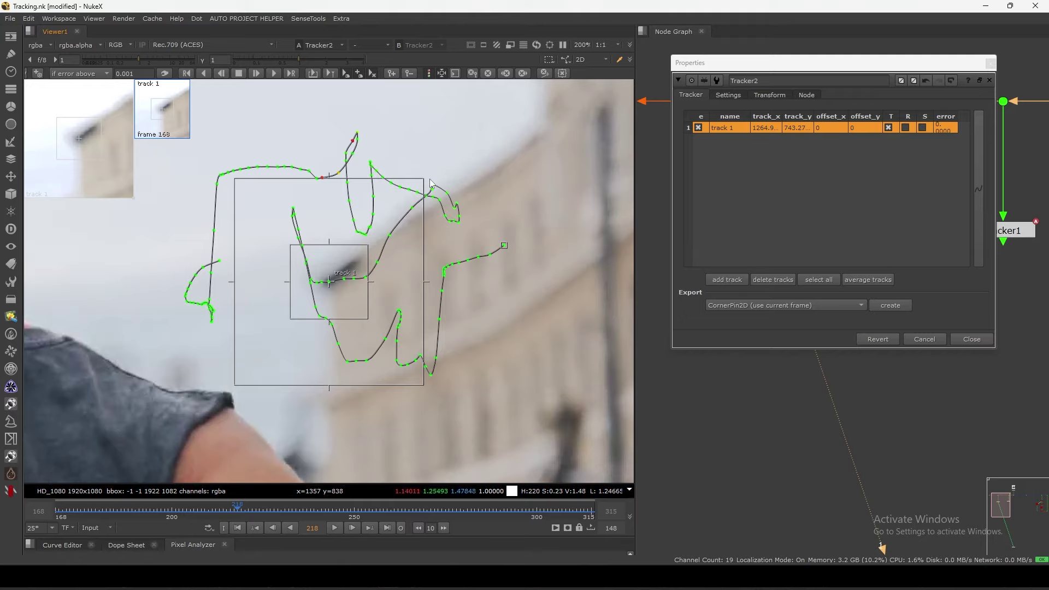
middle_click_drag(321, 388, 330, 385)
left_click_drag(216, 511, 318, 516)
scroll(349, 258, "up", 5)
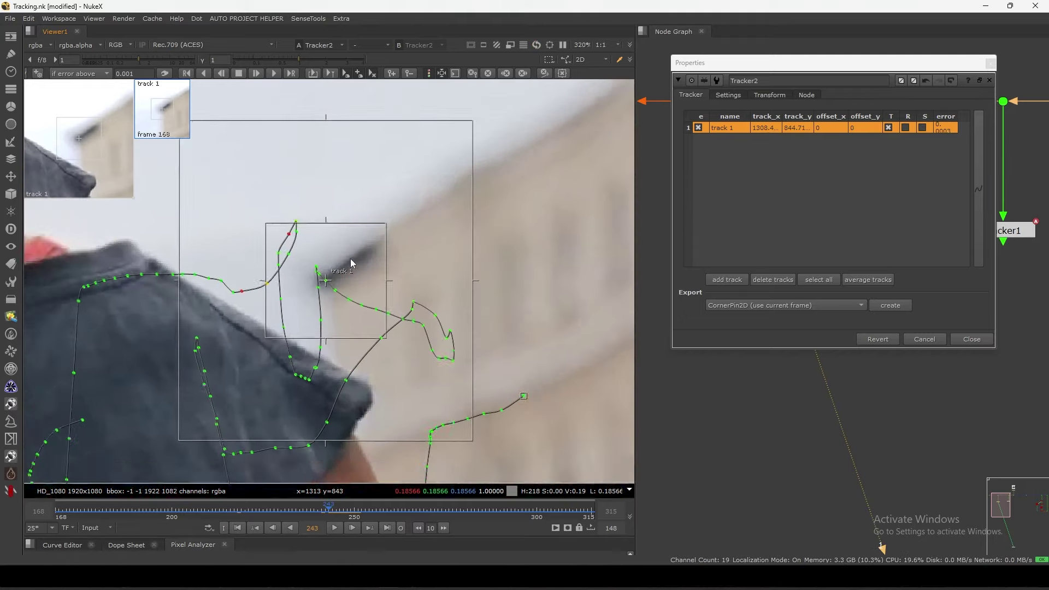
- Step forward frame by frame from frame 243 to check how track 1 follows the roof corner
key("Right")
key("Right")
key("Right")
key("Right")
key("Right")
key("Right")
key("Right")
key("Right")
key("Right")
key("Right")
key("Right")
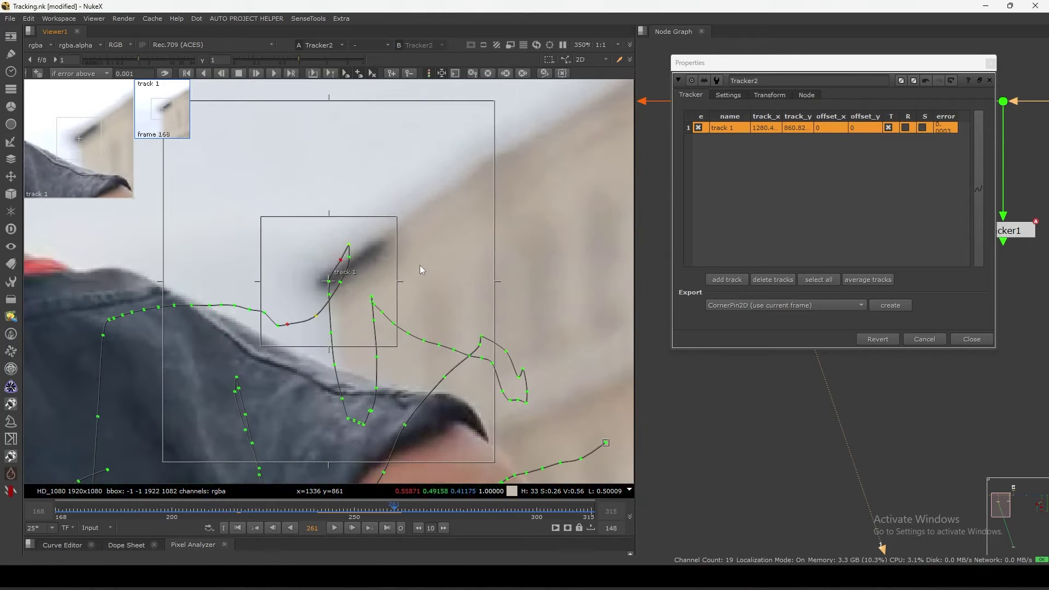
- Reposition track 1 onto the dark tip of the roof corner at frame 262
scroll(420, 265, "up", 4)
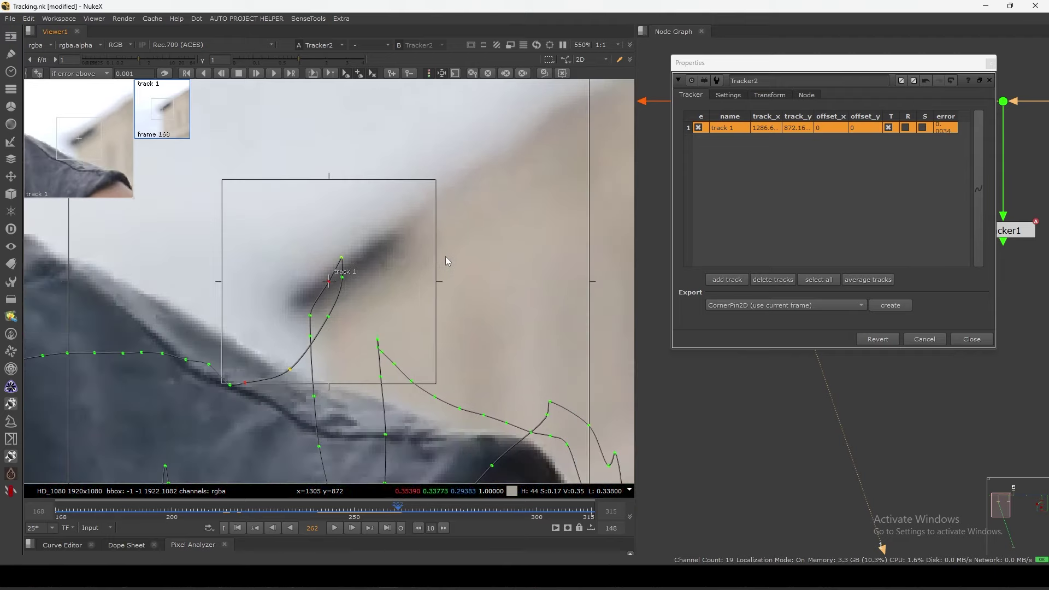
left_click_drag(330, 285, 303, 301)
scroll(287, 285, "up", 5)
left_click_drag(361, 277, 363, 275)
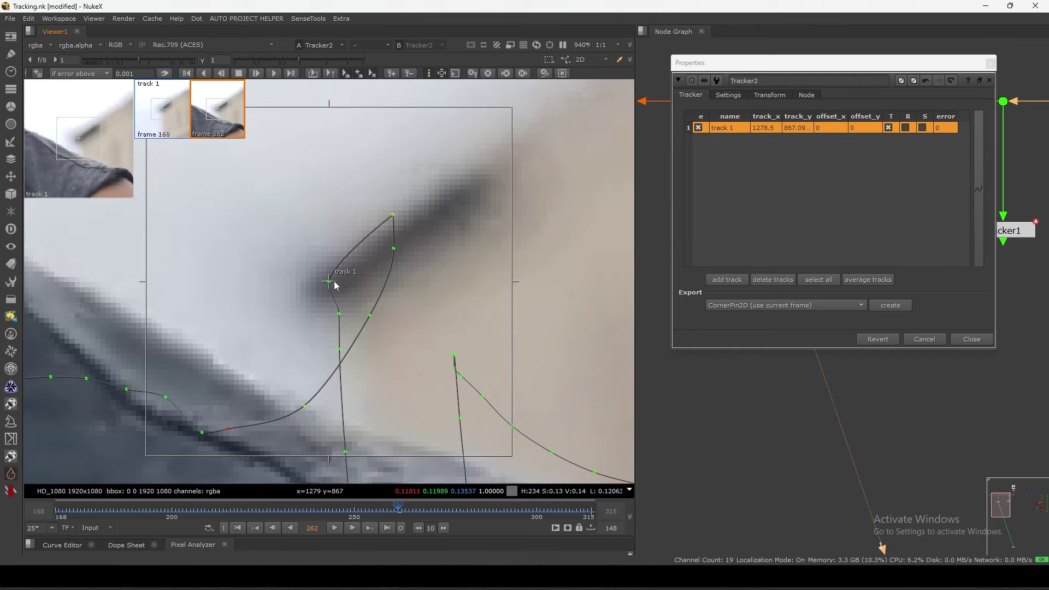
left_click_drag(323, 304, 377, 322)
middle_click_drag(327, 349, 382, 312)
scroll(383, 312, "down", 1)
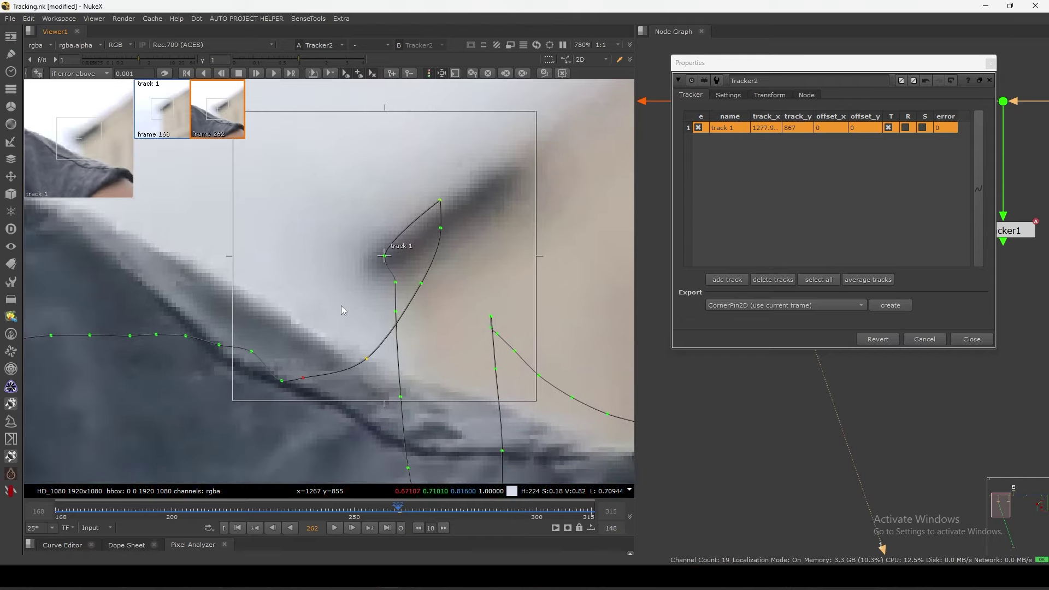
- Step back and forth between frames 261 and 265 to compare track 1's position with the roof corner
key("Right")
key("c")
key("c")
key("c")
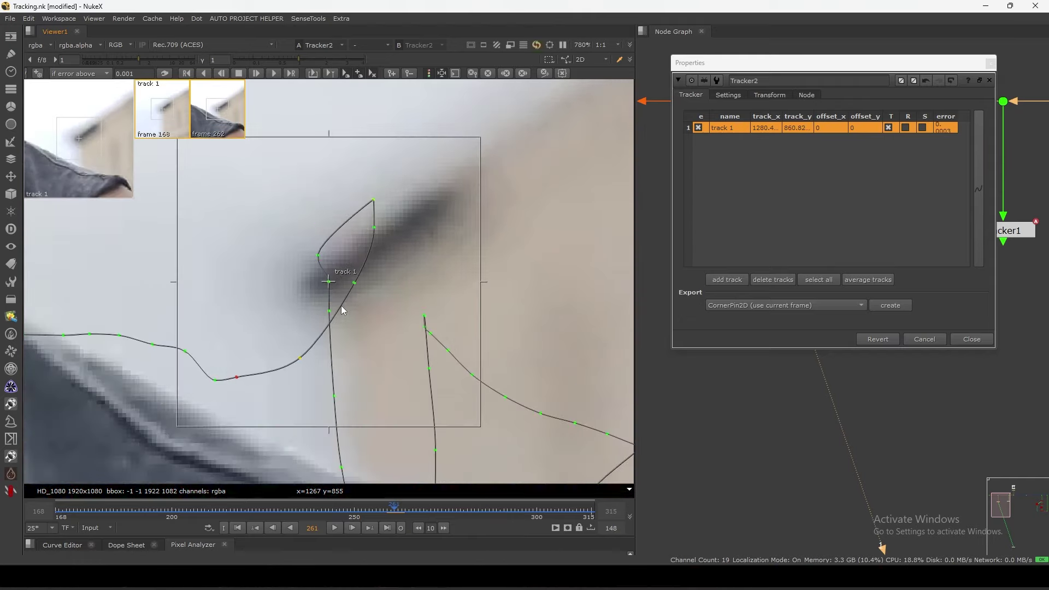
key("x")
key("x")
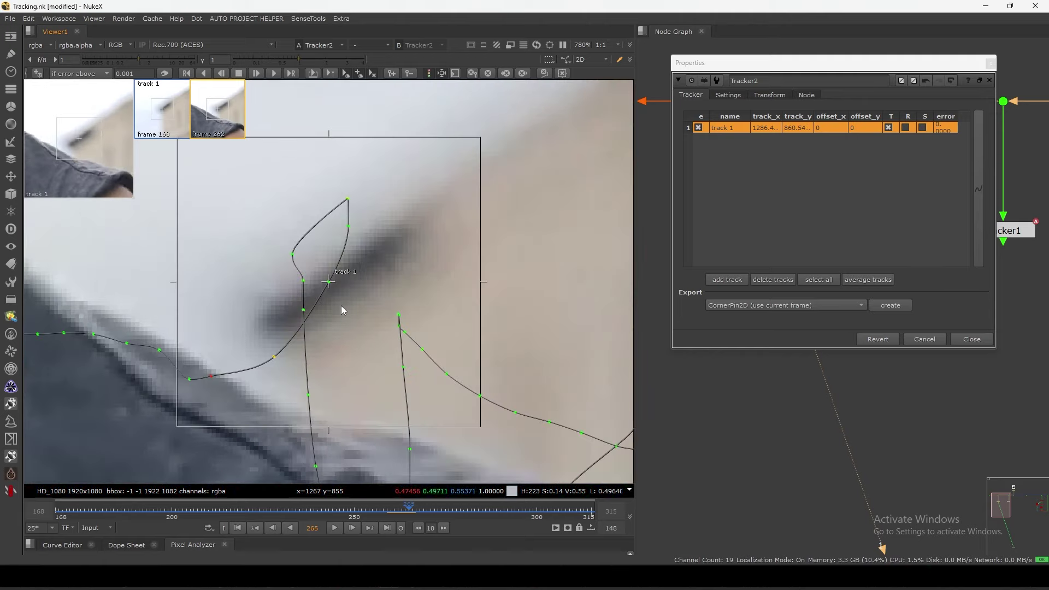
key("x")
key("x")
key("x")
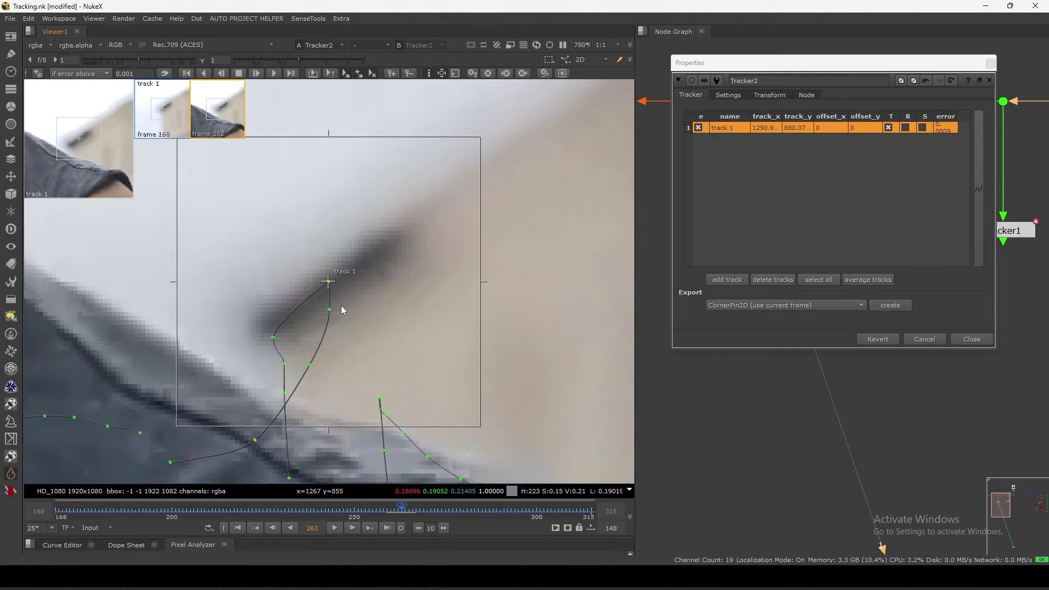
key("c")
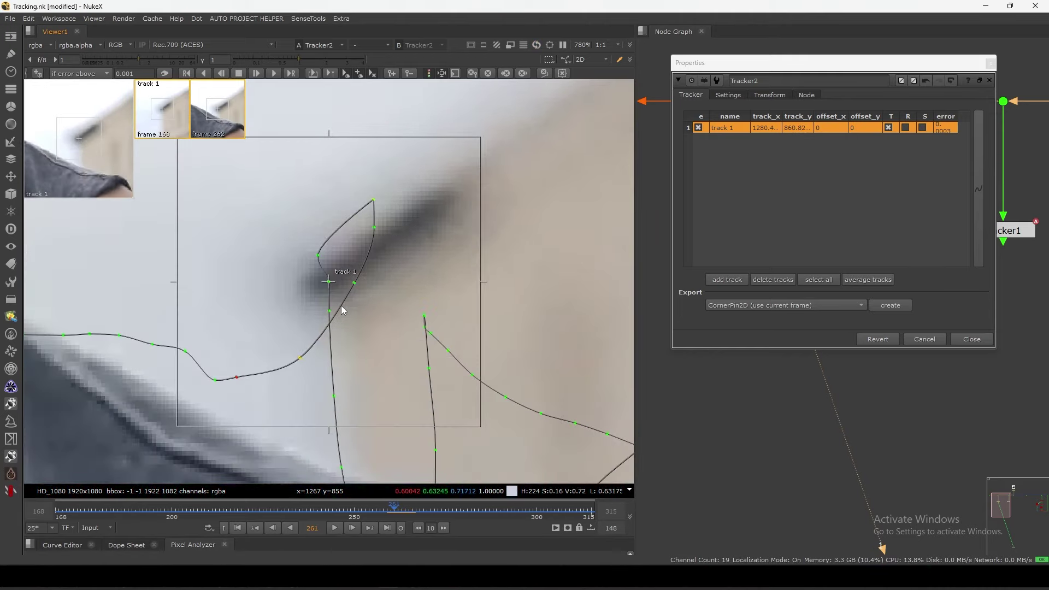
key("c")
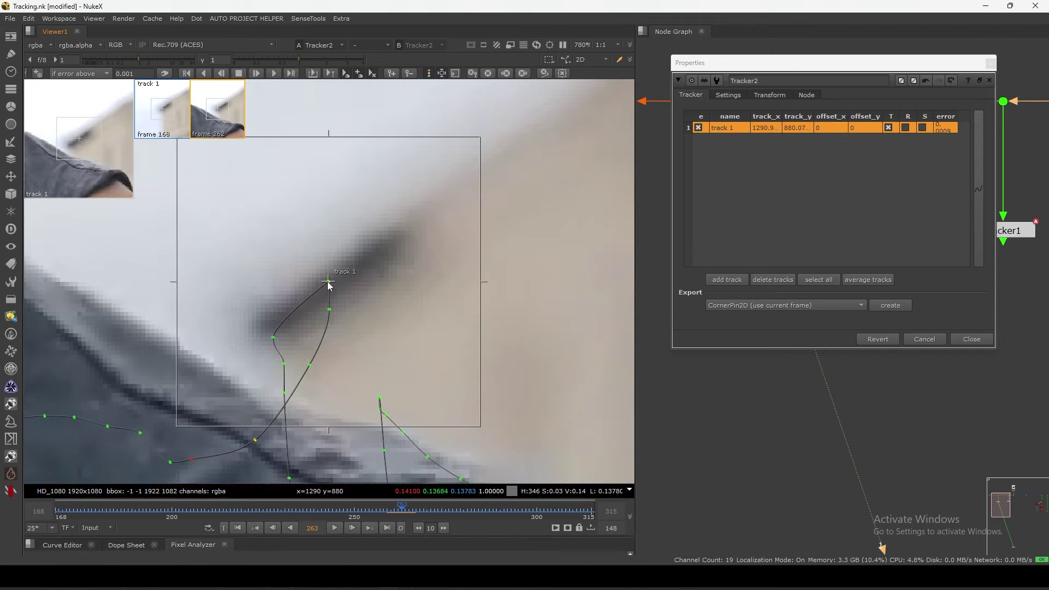
- Correct track 1 onto the tip of the roof corner at frames 263 and 264
key("c")
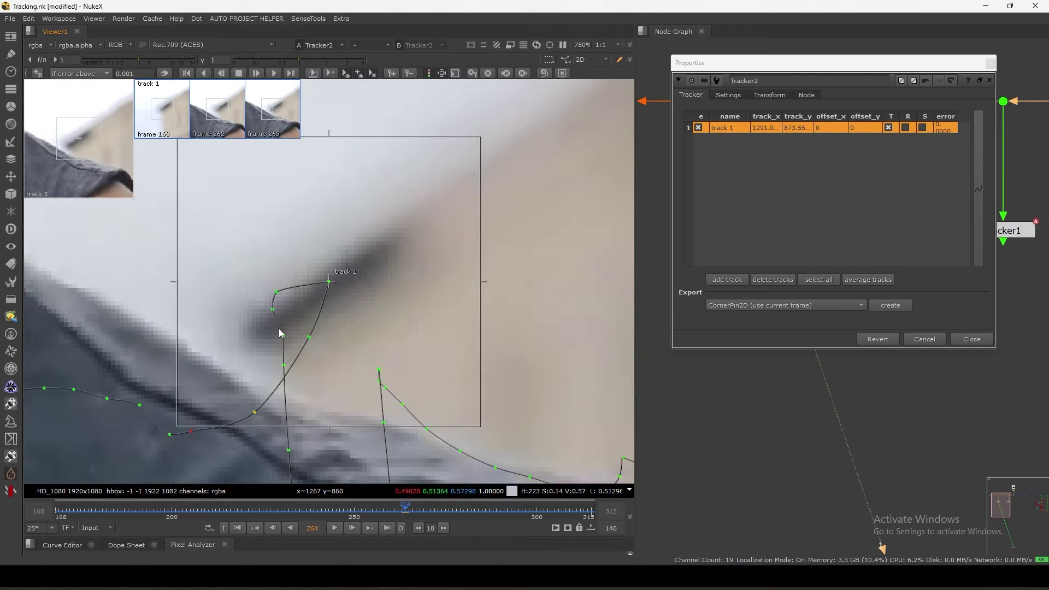
left_click_drag(328, 282, 267, 330)
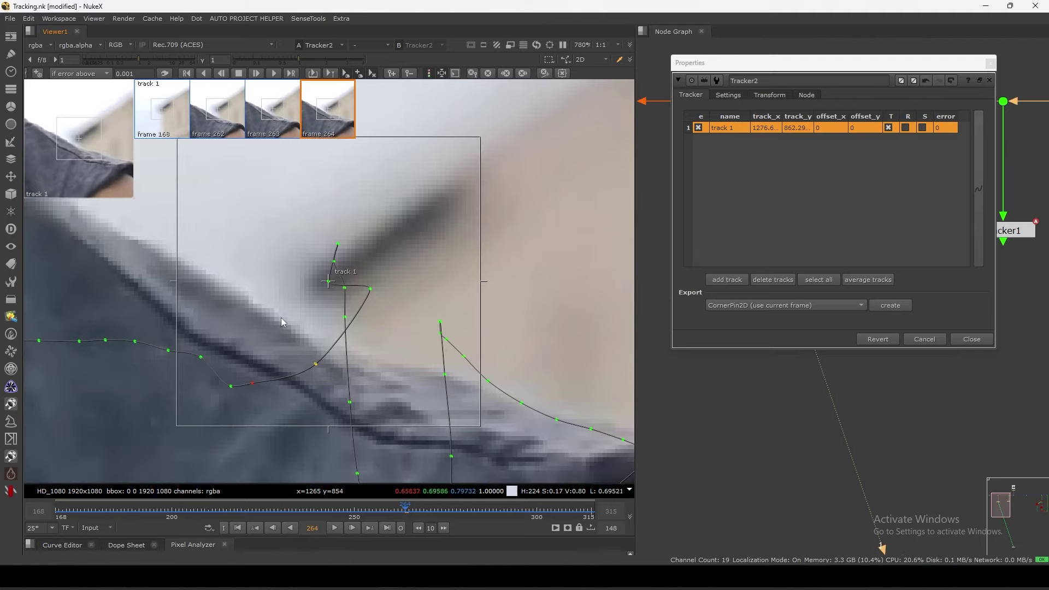
key("c")
- Reposition track 1 onto the tip of the roof corner at frame 265
scroll(388, 261, "down", 3)
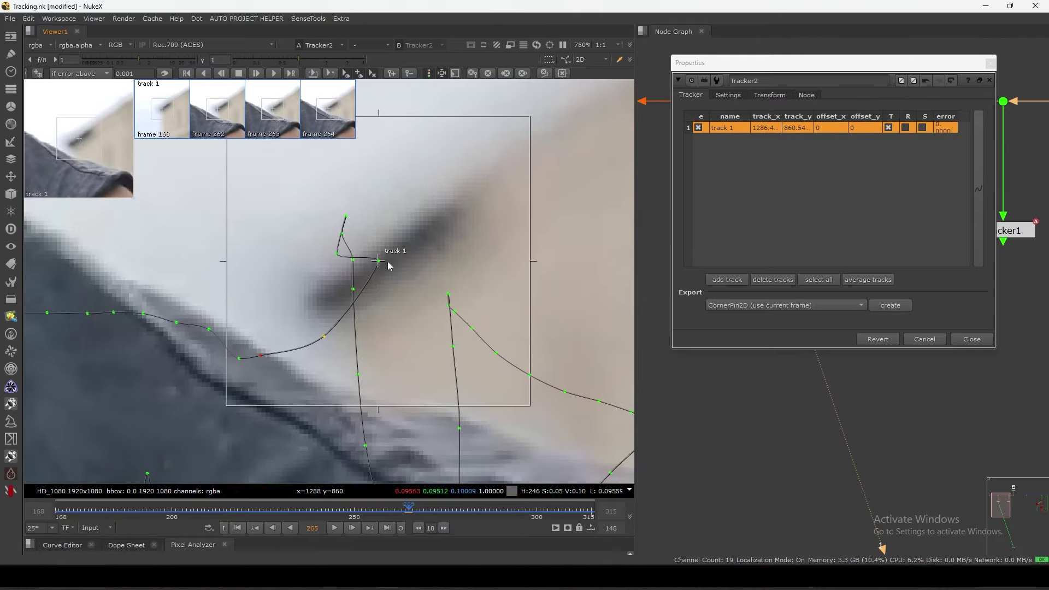
scroll(404, 267, "down", 3)
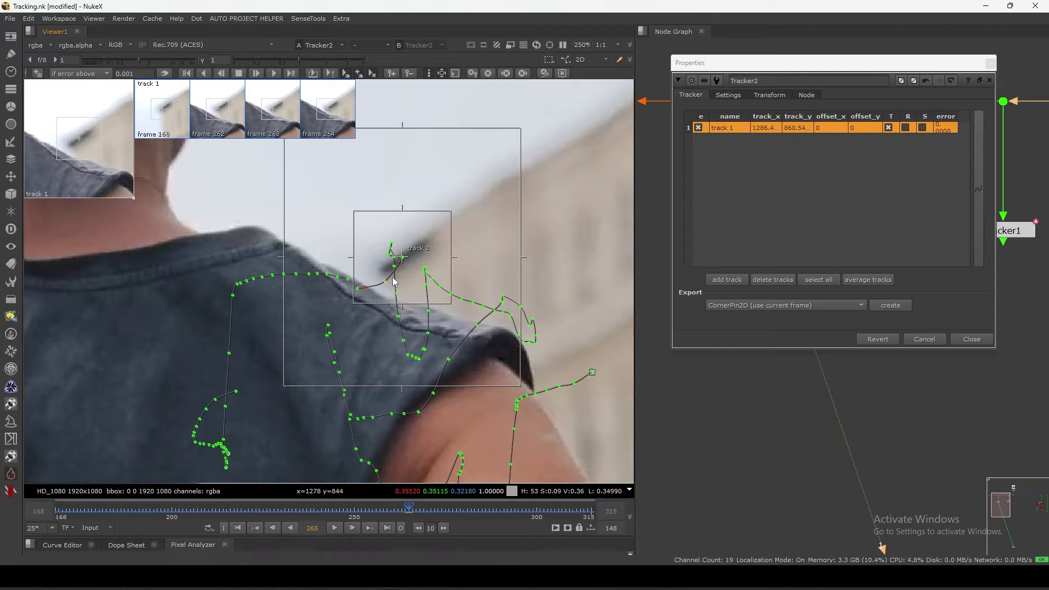
scroll(377, 303, "up", 1)
scroll(313, 253, "down", 1)
middle_click_drag(394, 275, 310, 314)
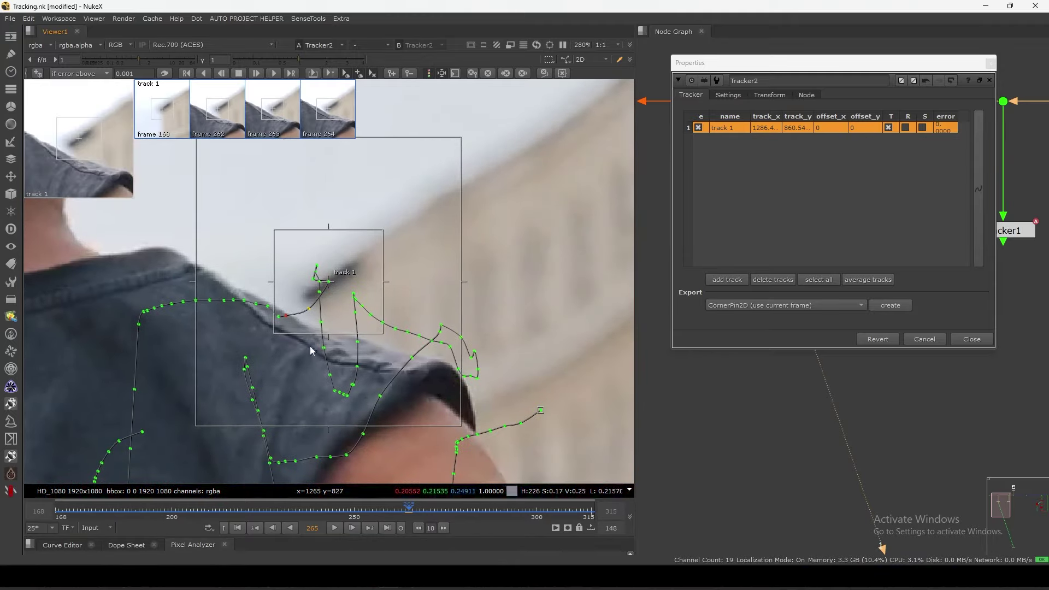
scroll(371, 367, "up", 4)
scroll(425, 311, "down", 4)
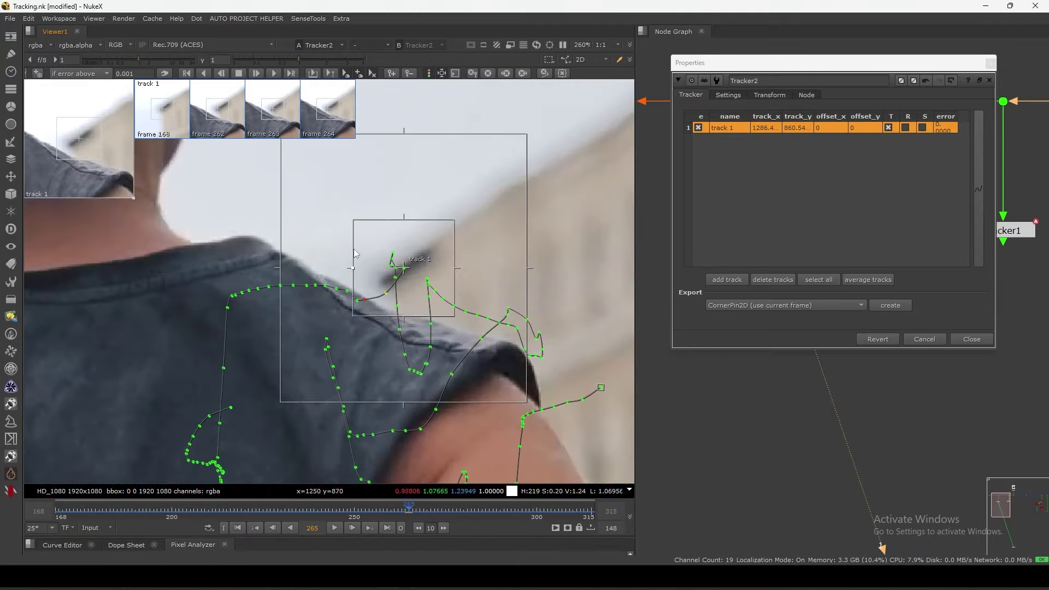
scroll(399, 284, "up", 8)
left_click_drag(436, 230, 345, 269)
- Advance to frame 267 and correct track 1 onto the tip of the roof corner
key("Right")
key("Right")
scroll(330, 284, "down", 3)
left_click_drag(331, 283, 354, 259)
scroll(330, 286, "up", 5)
middle_click_drag(386, 238, 336, 307)
key("c")
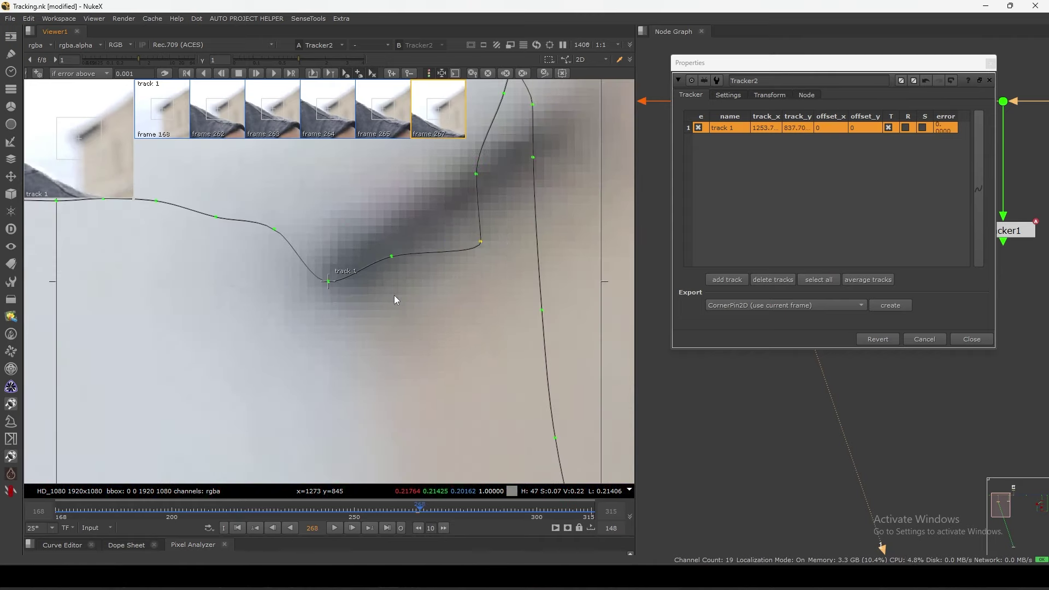
- Go back to frame 266 and shift track 1 onto the tip of the roof corner
key("Left")
key("Left")
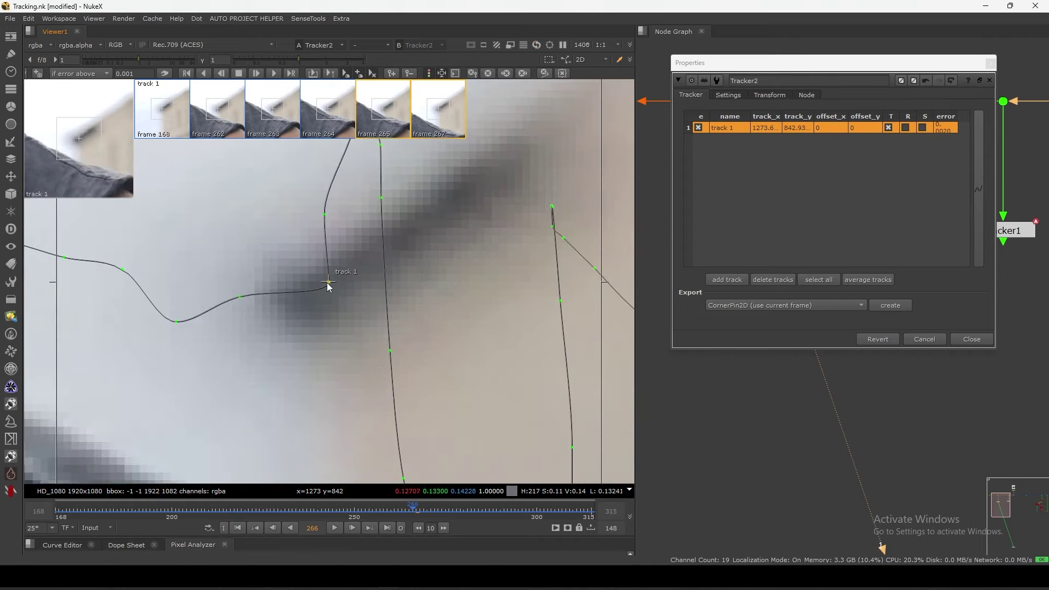
left_click_drag(330, 281, 312, 297)
middle_click_drag(329, 278, 307, 377, "alt")
- Step forward from frame 266 to about frame 286 to check that track 1 follows the roof corner
key("Right")
key("Right")
key("Right")
key("Right")
key("Right")
key("Right")
key("Right")
key("Right")
key("Right")
key("Right")
key("Right")
key("Right")
key("Right")
key("Right")
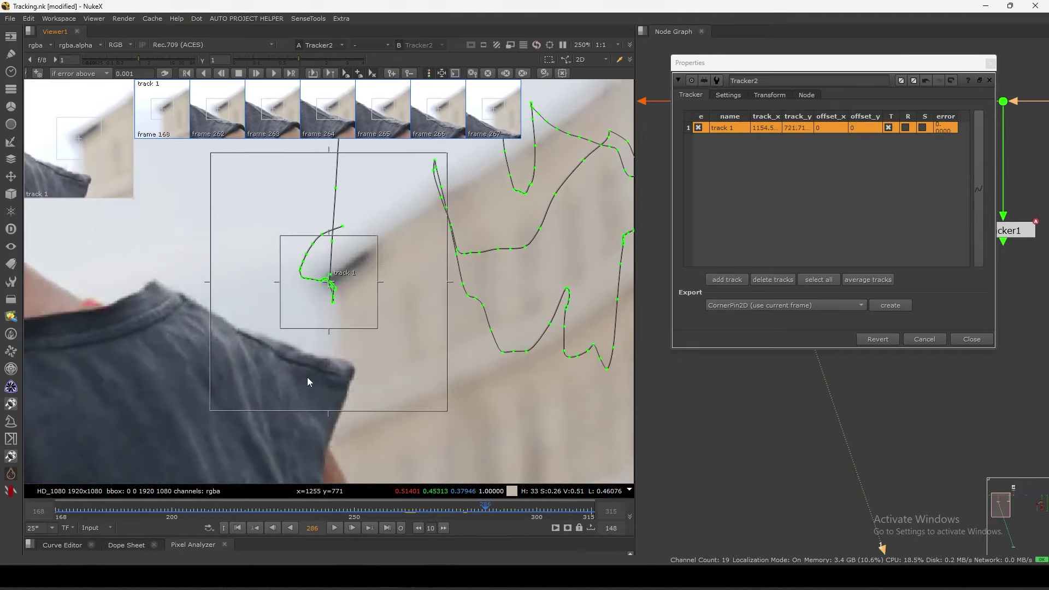
- Deselect track 1 and return to the first frame, 168, with the right-hand buildings in view
left_click(500, 379)
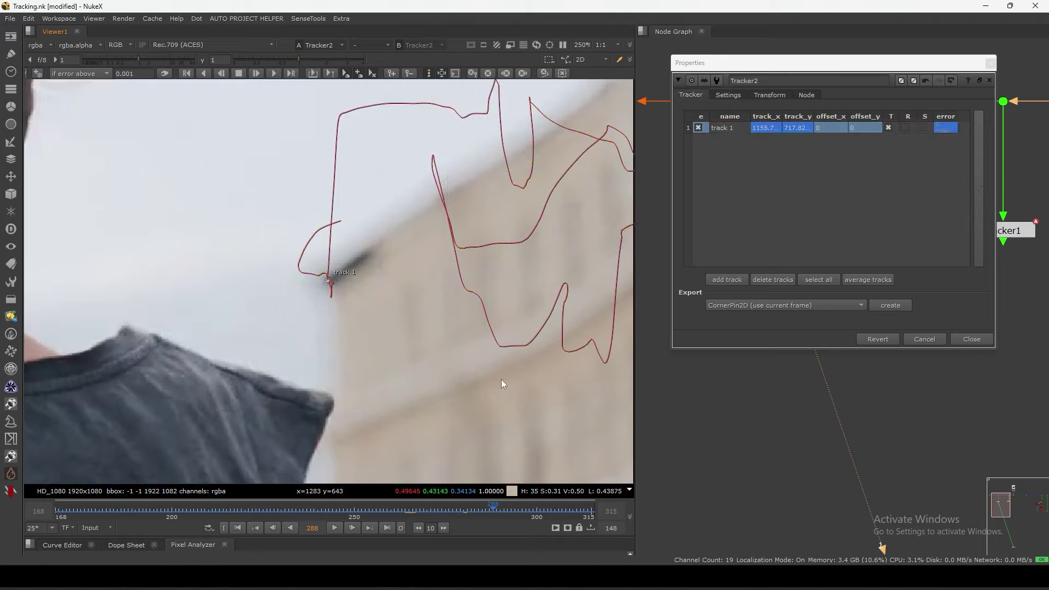
scroll(441, 325, "down", 2)
scroll(453, 347, "down", 3)
key("Home")
middle_click_drag(483, 362, 415, 311)
scroll(486, 303, "up", 3)
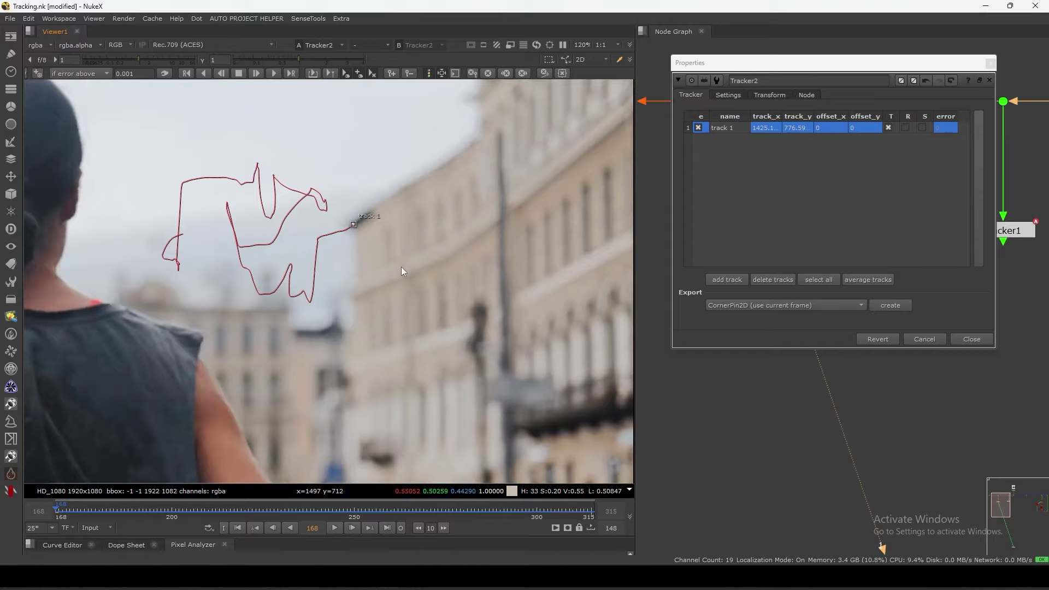
- Add a second track on the dark street lamp at frame 168 and adjust its pattern and search areas
left_click(481, 313, "ctrl+alt")
scroll(416, 295, "up", 3)
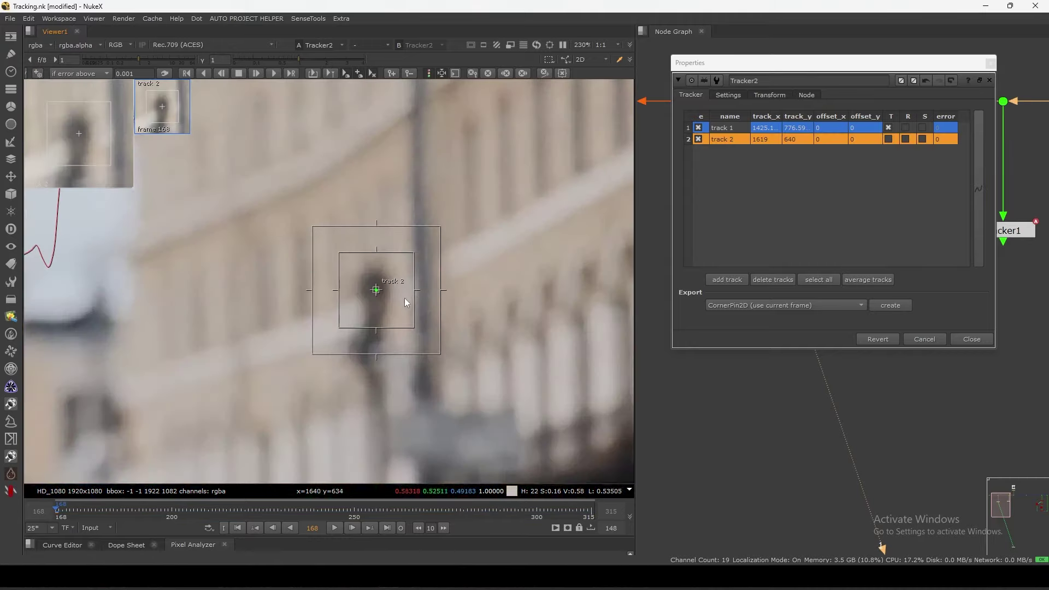
middle_click_drag(368, 297, 463, 277)
left_click_drag(470, 269, 466, 265)
left_click_drag(366, 319, 414, 392)
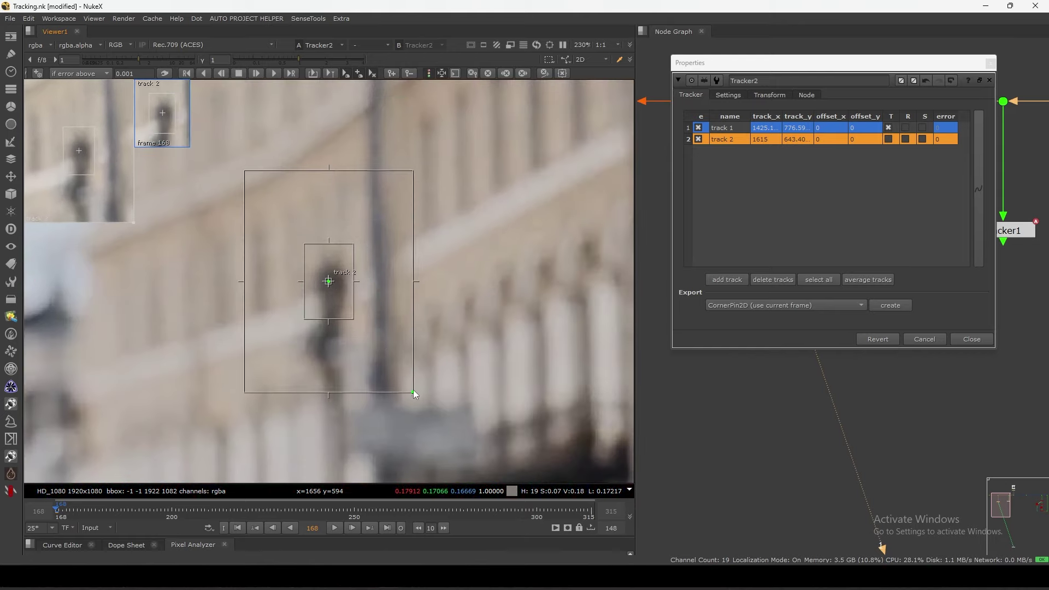
- Widen track 2's pattern area and fine-tune its position on the street lamp at frame 168
scroll(368, 325, "down", 3)
middle_click_drag(372, 327, 460, 310)
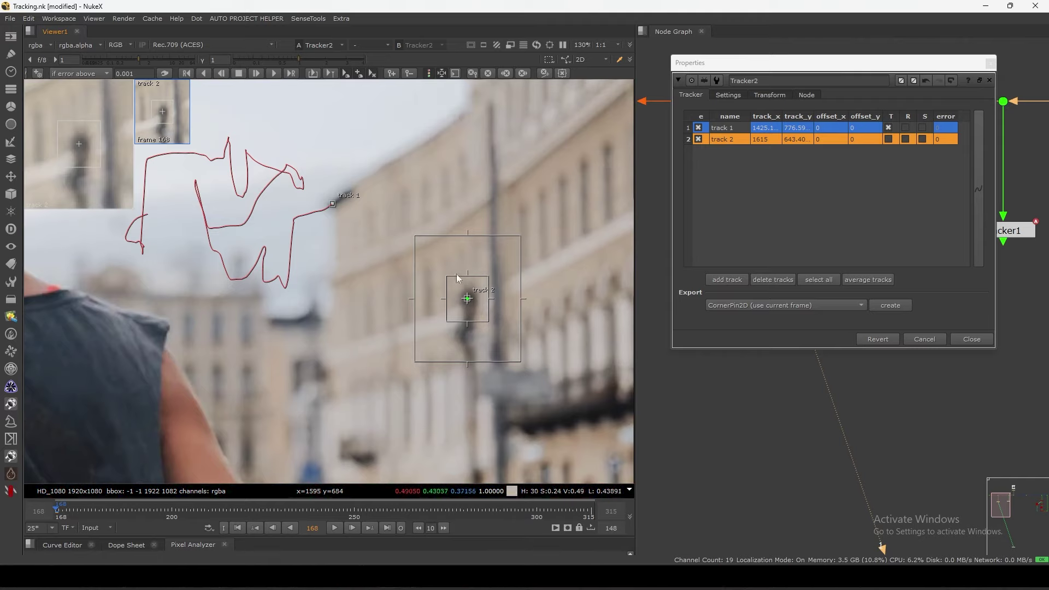
scroll(483, 299, "up", 3)
left_click_drag(459, 303, 457, 301)
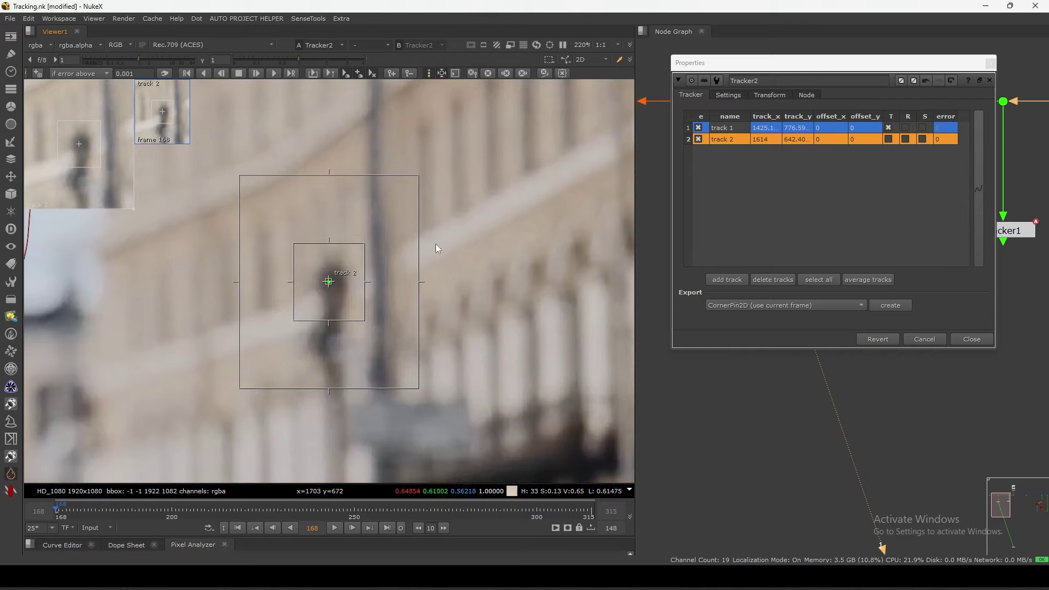
left_click_drag(330, 282, 333, 282)
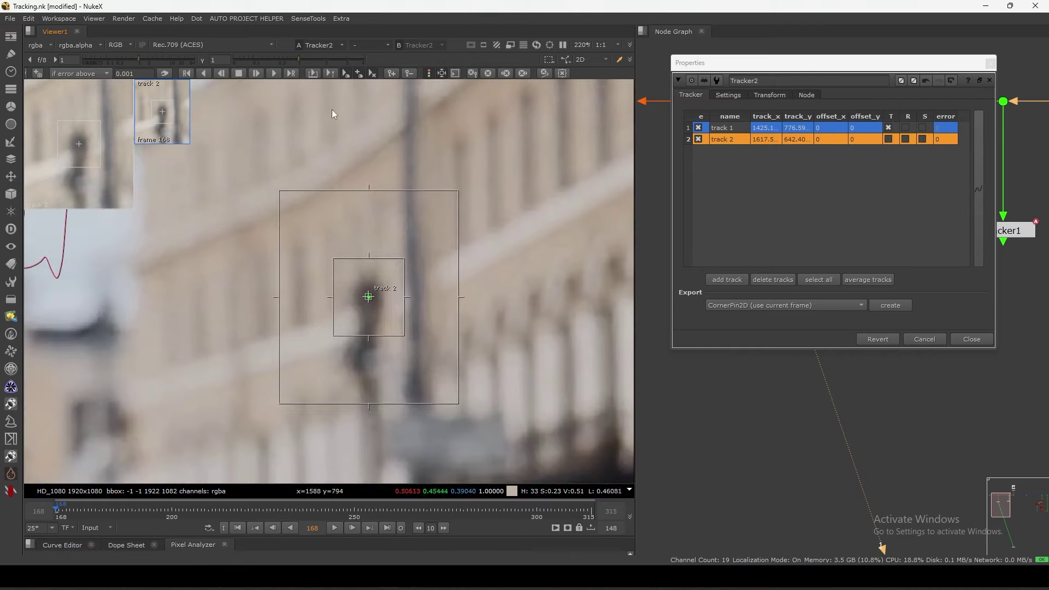
- Play the shot briefly to review the street lamp's motion, and return to frame 168
double_click(432, 528)
scroll(409, 317, "down", 10)
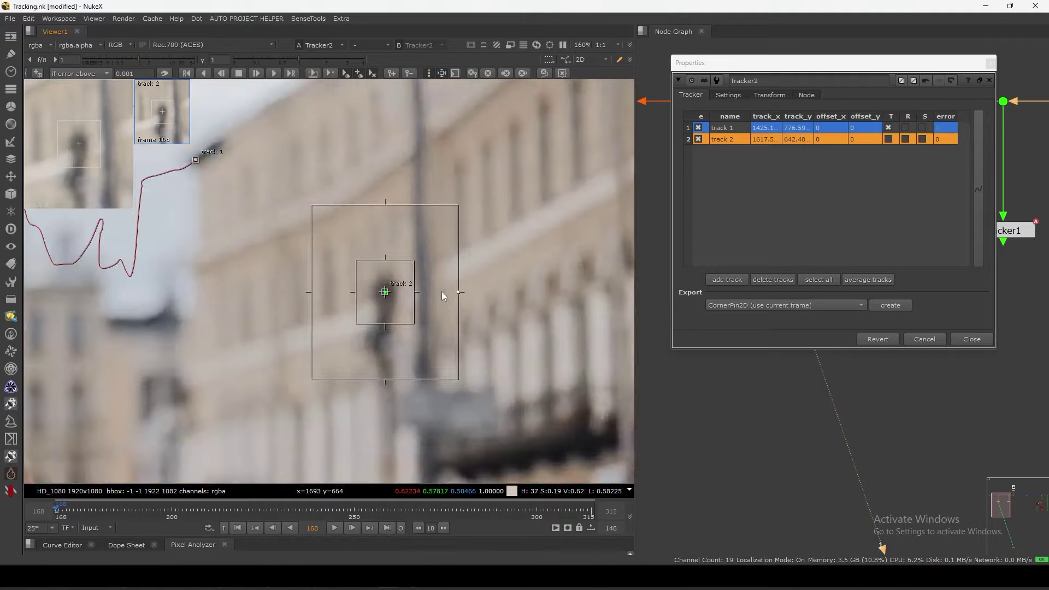
scroll(497, 255, "up", 3)
scroll(497, 243, "up", 3)
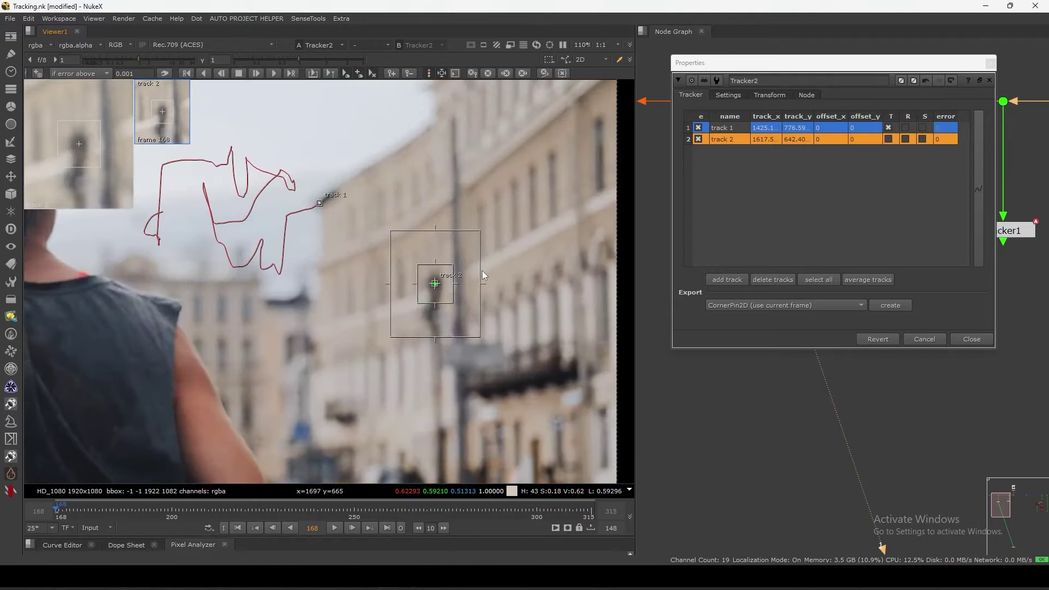
scroll(464, 295, "down", 5)
key("l")
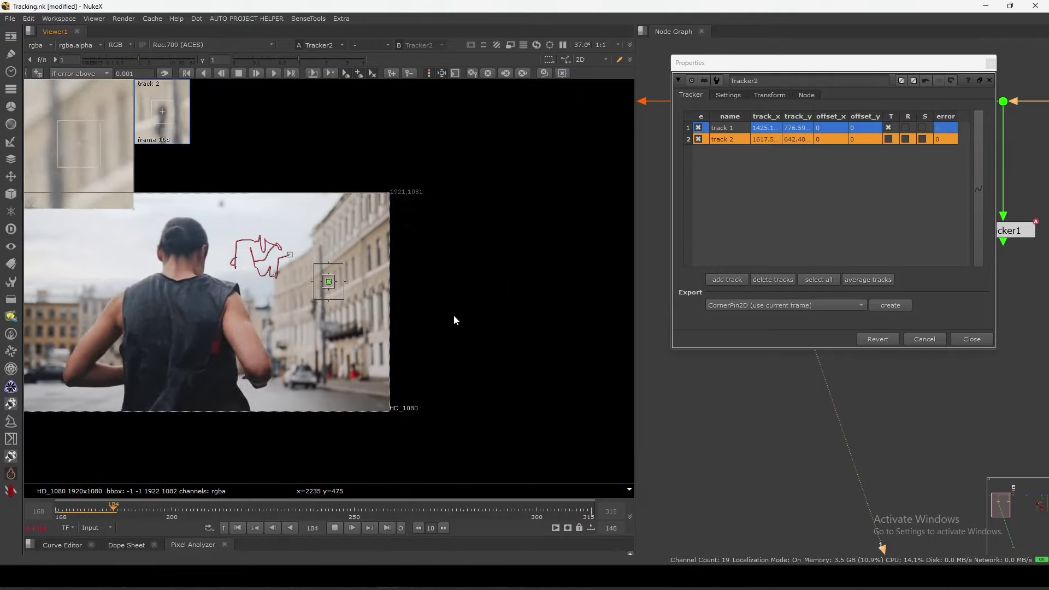
key("k")
left_click(239, 526)
scroll(481, 273, "up", 10)
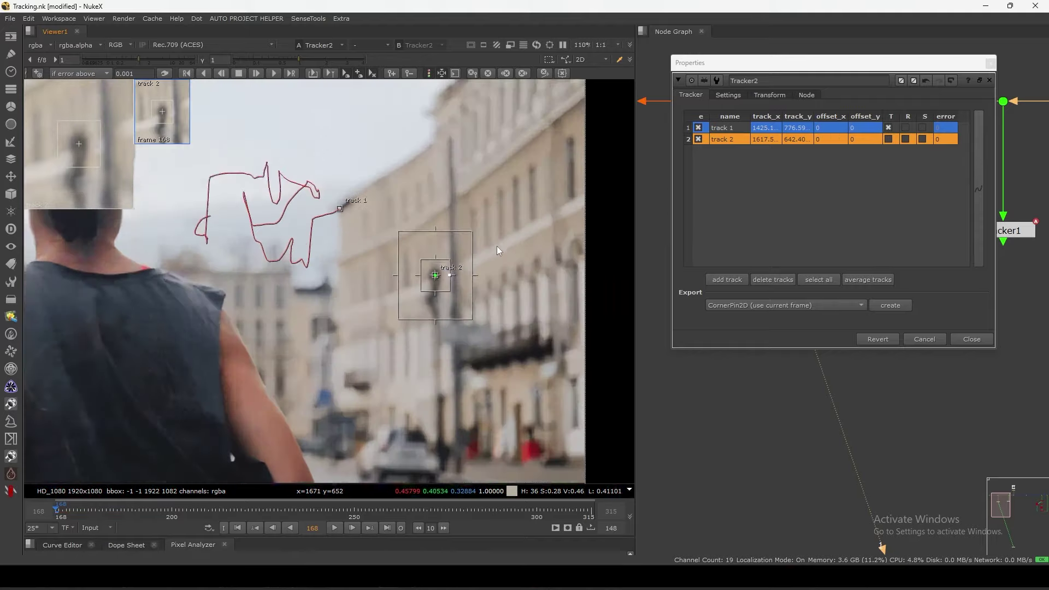
- Skip ahead 10 frames to frame 178 and move track 2 back onto the street lamp
left_click(444, 528)
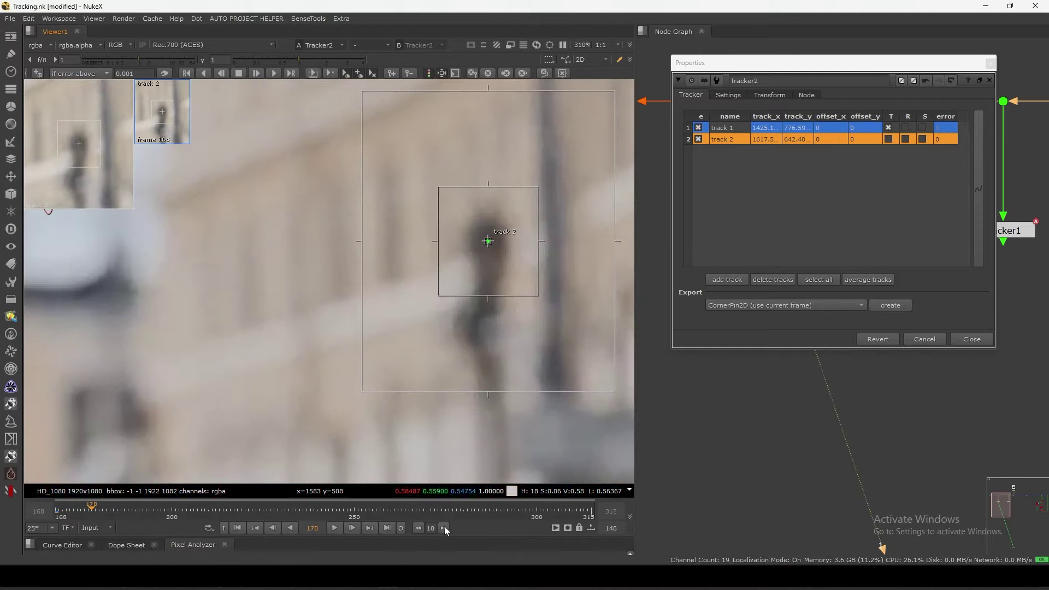
scroll(463, 360, "down", 3)
middle_click_drag(526, 245, 481, 270)
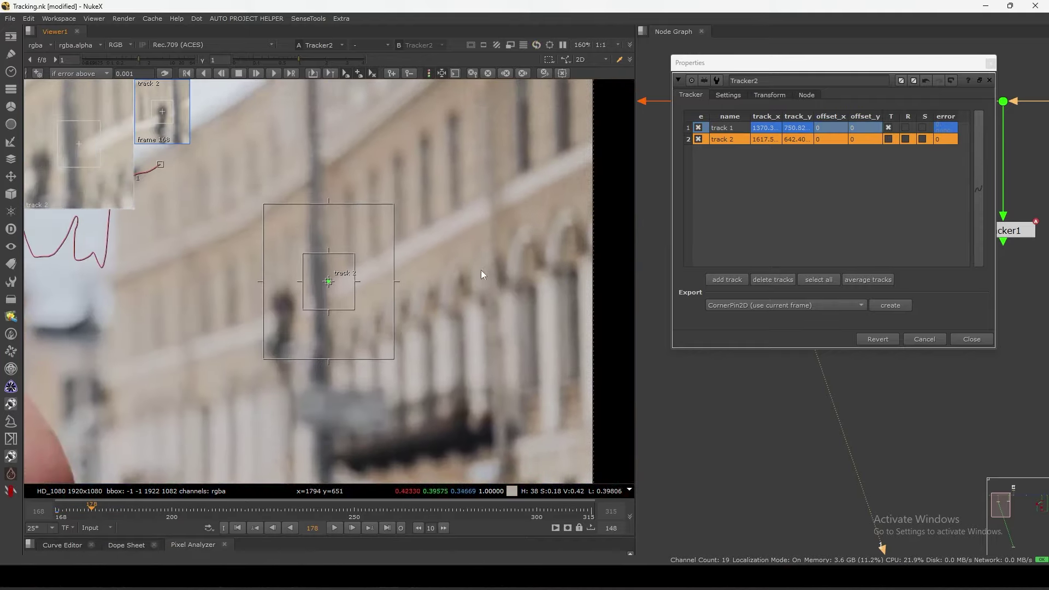
middle_click_drag(364, 246, 529, 258)
scroll(495, 293, "up", 2)
middle_click_drag(495, 293, 522, 259)
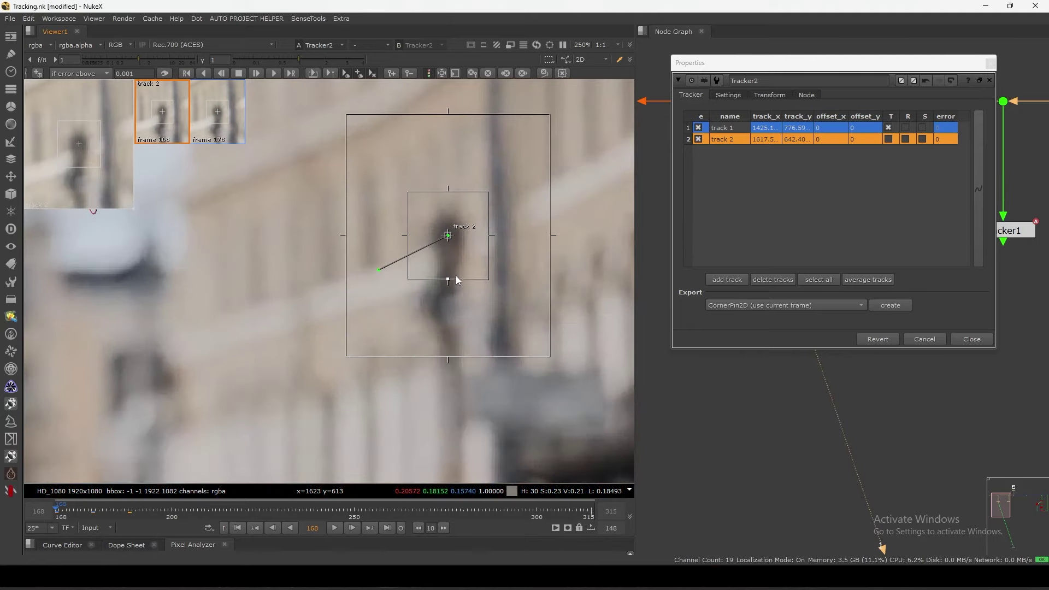
- Fine-tune track 2 on the street lamp at frames 168 and 178, and place it on the lamp at frame 188
middle_click_drag(456, 276, 451, 286)
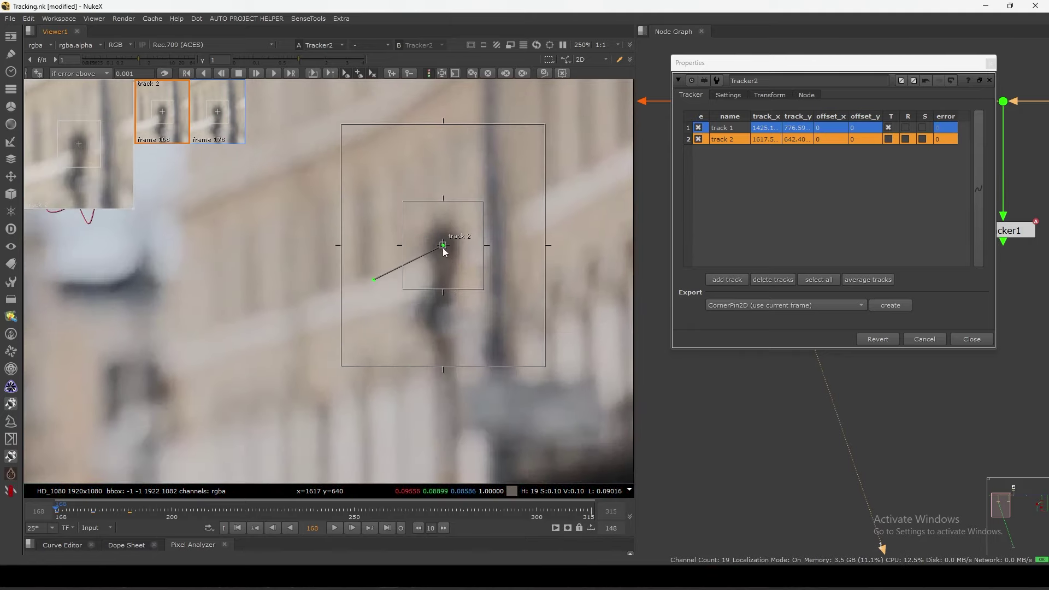
left_click_drag(443, 246, 443, 250)
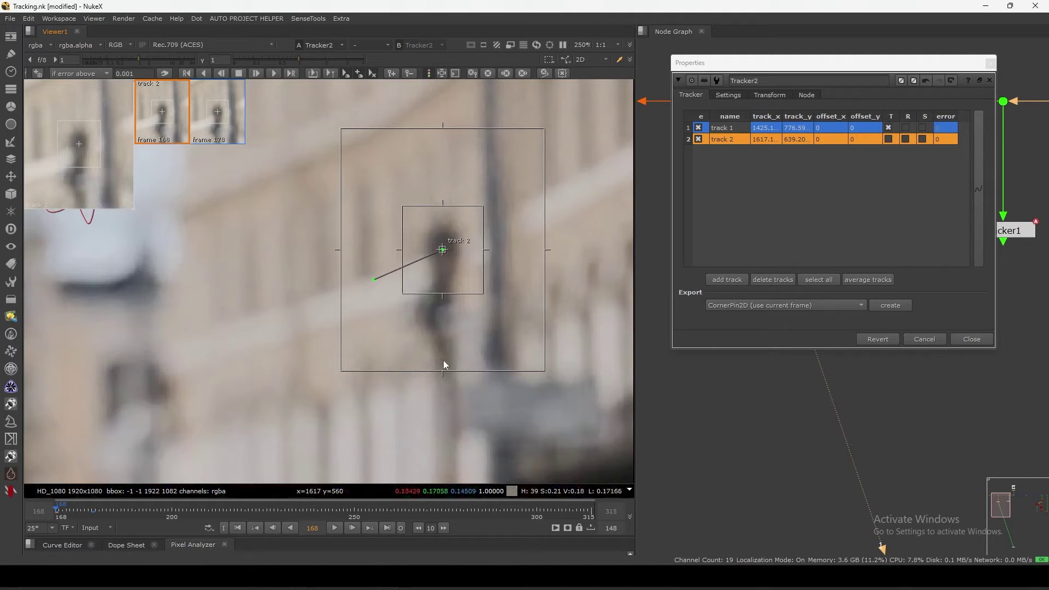
left_click(444, 528)
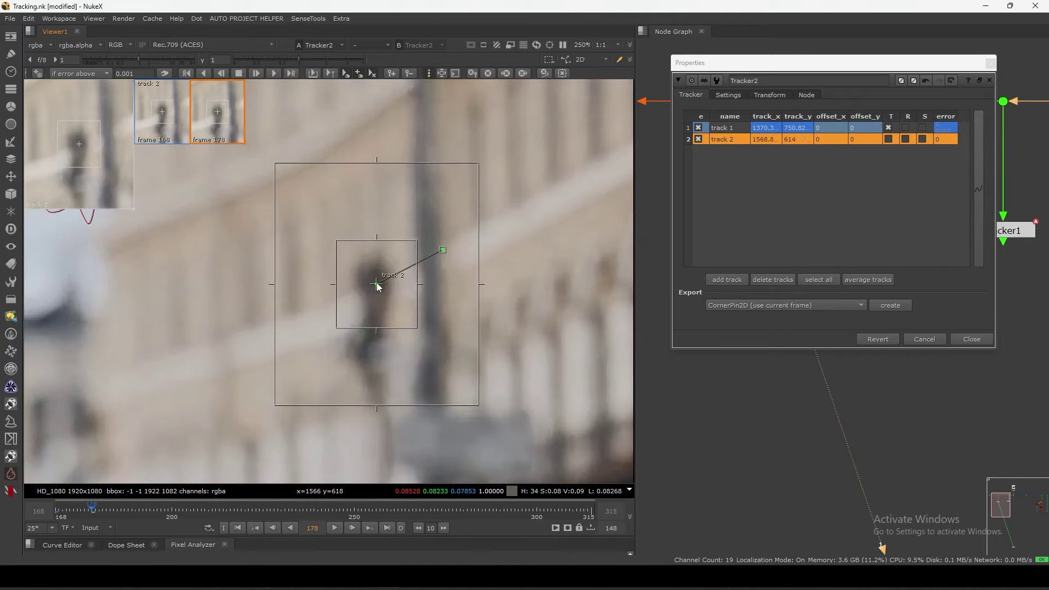
left_click(445, 528)
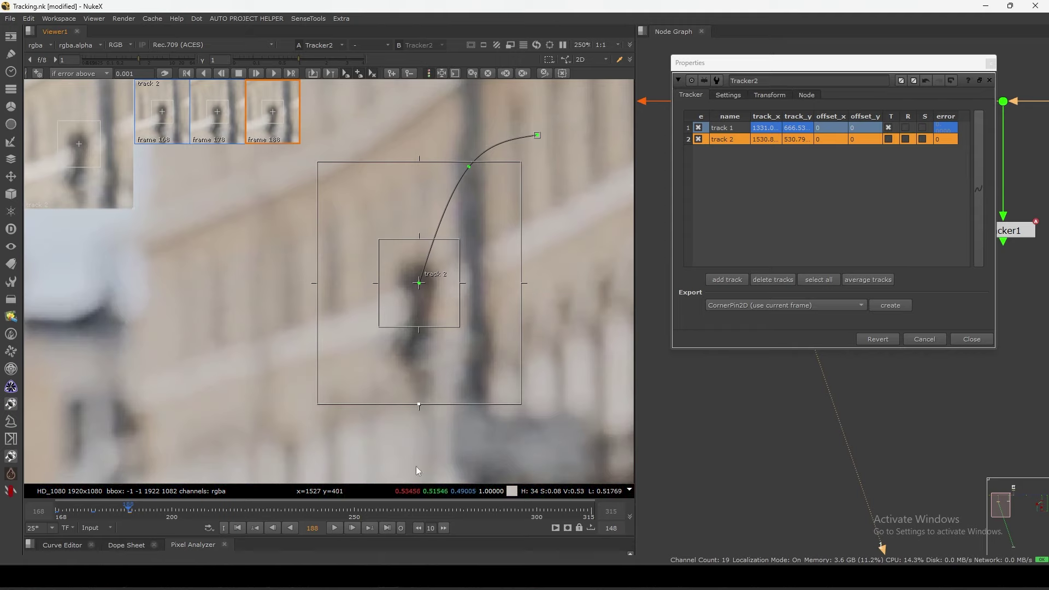
- Advance 10 frames at a time and place track 2 on the street lamp at frames 198 and 208
left_click(444, 528)
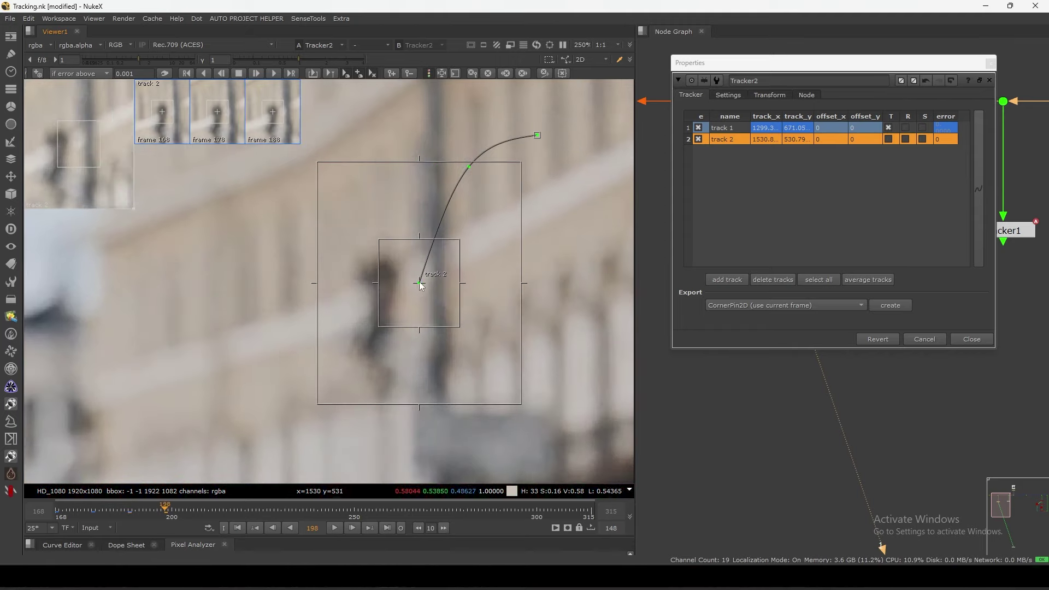
left_click_drag(419, 283, 383, 284)
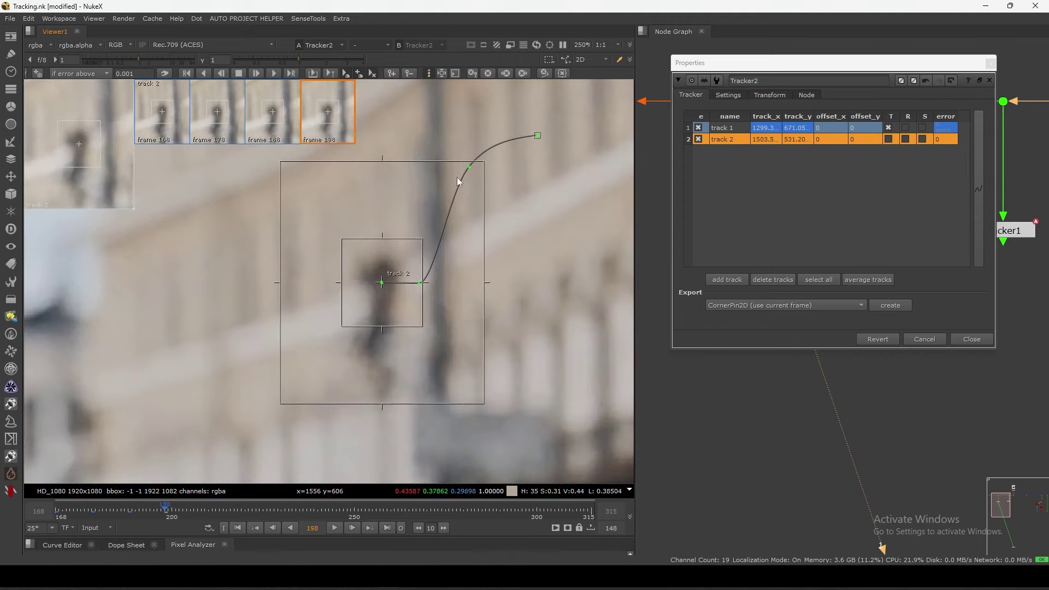
left_click(444, 528)
scroll(411, 367, "down", 4)
scroll(371, 311, "up", 4)
left_click_drag(504, 352, 421, 192)
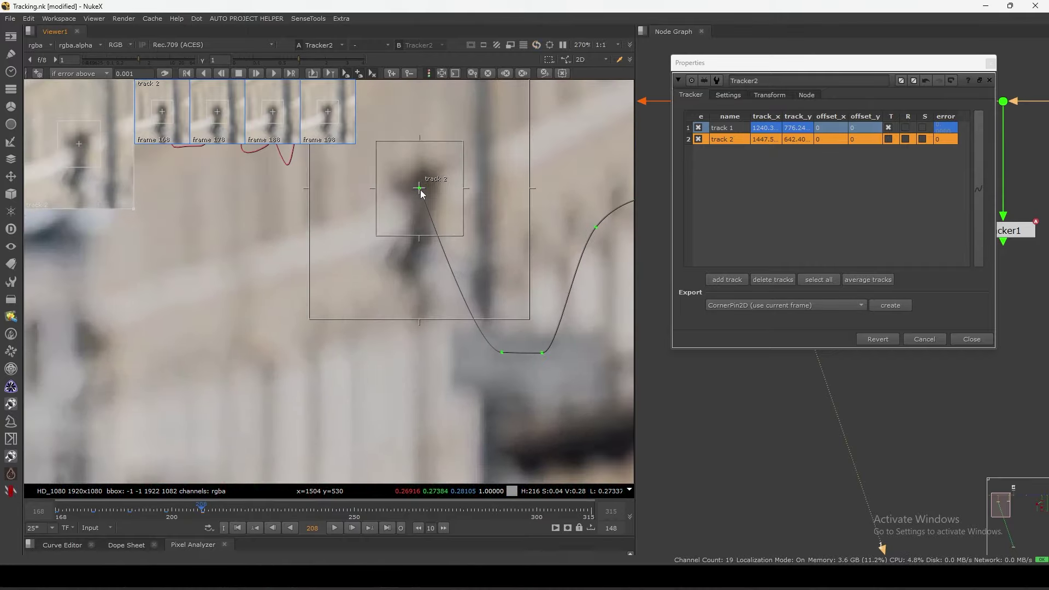
- Continue keyframing track 2 on the street lamp every 10 frames from frame 218 to the last frame, 315
left_click(444, 528)
left_click_drag(456, 309, 499, 346)
left_click(444, 528)
left_click(443, 528)
left_click_drag(260, 450, 427, 281)
key("shift+Right")
key("shift+Right")
key("shift+Right")
scroll(393, 326, "down", 4)
scroll(393, 326, "up", 4)
key("shift+Right")
key("shift+Right")
left_click_drag(427, 290, 397, 271)
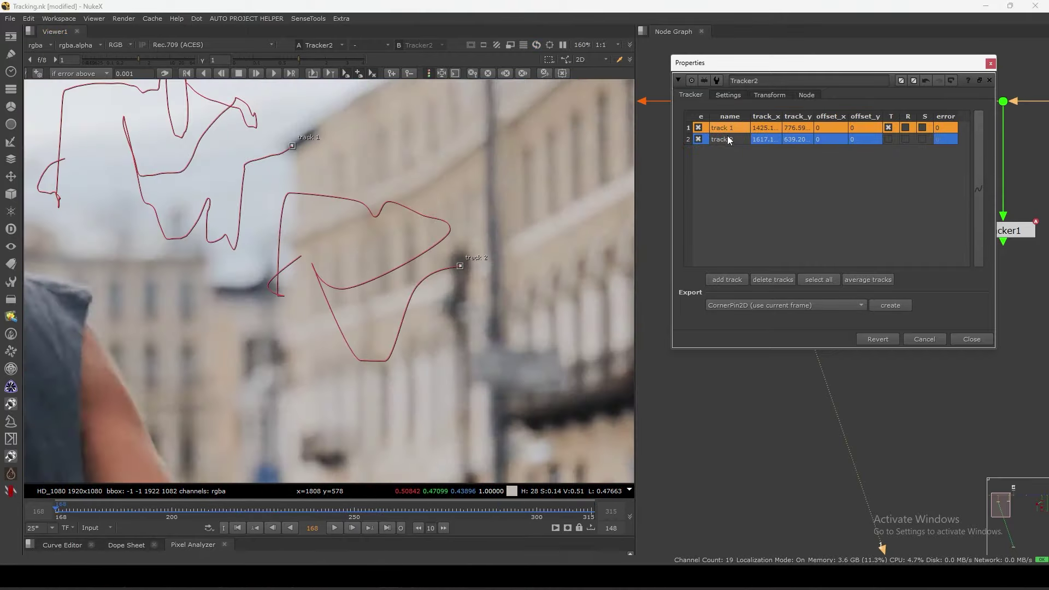
- Select track 2, check its keyframes on the street lamp from frame 168 to 208, and return to frame 168
left_click(728, 139)
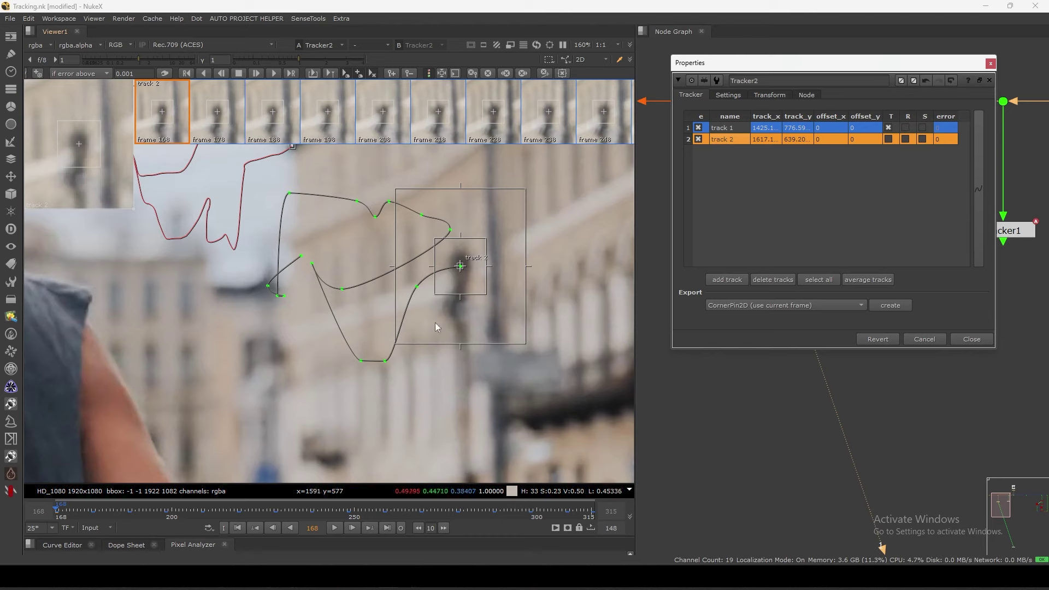
left_click(369, 527)
left_click(369, 527)
left_click(369, 528)
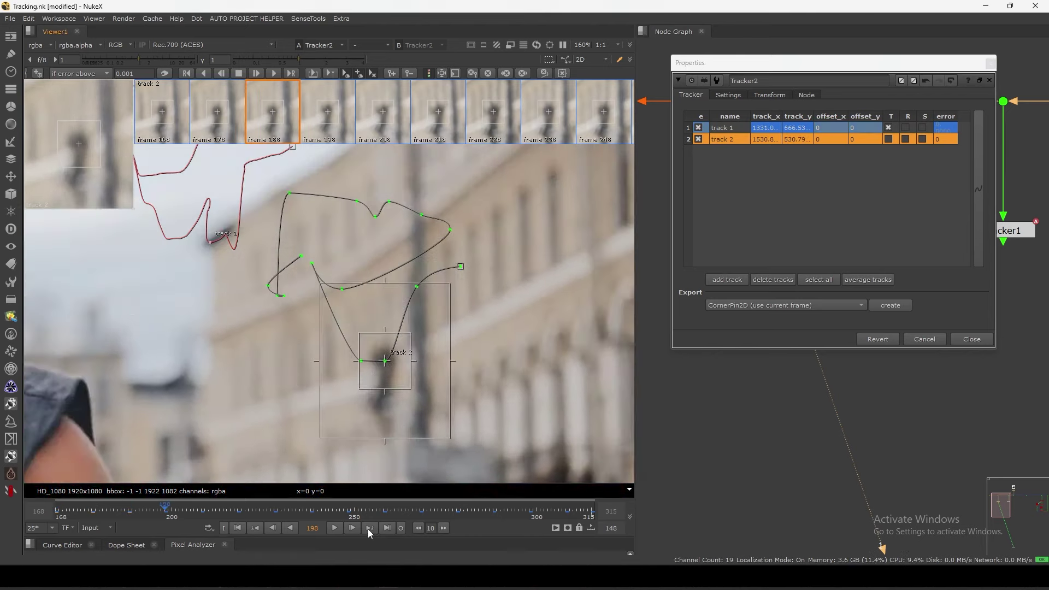
left_click(369, 528)
scroll(384, 359, "up", 4)
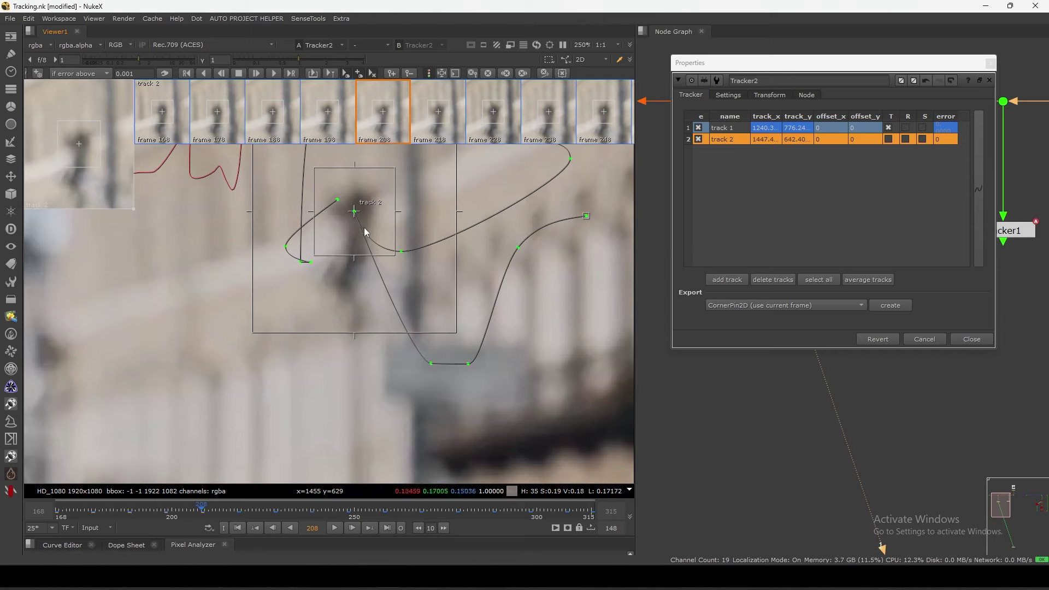
left_click(171, 517)
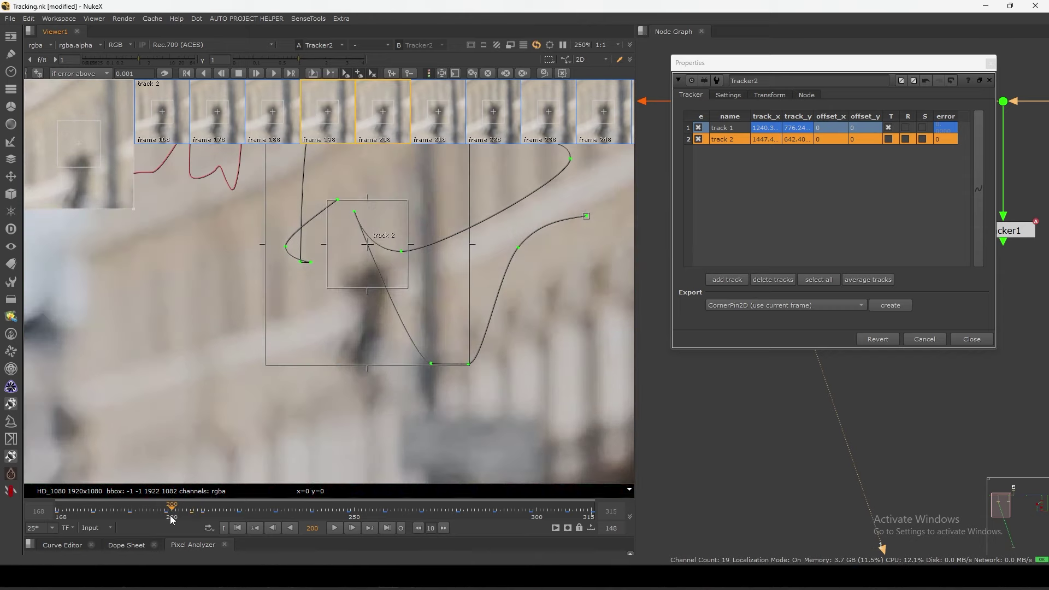
left_click(167, 516)
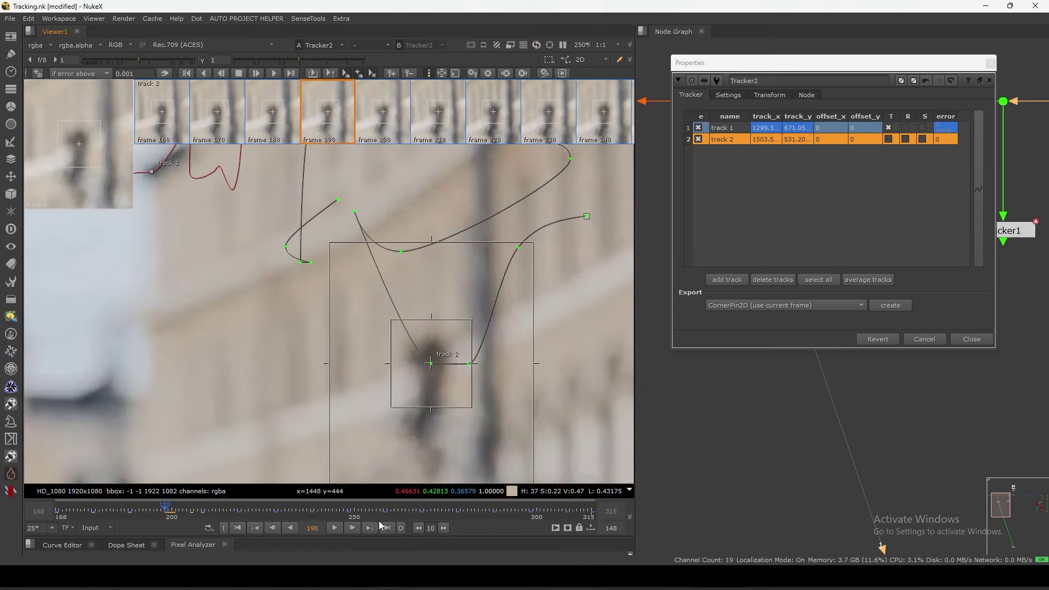
key("shift+Left")
key("shift+Left")
key("shift+Left")
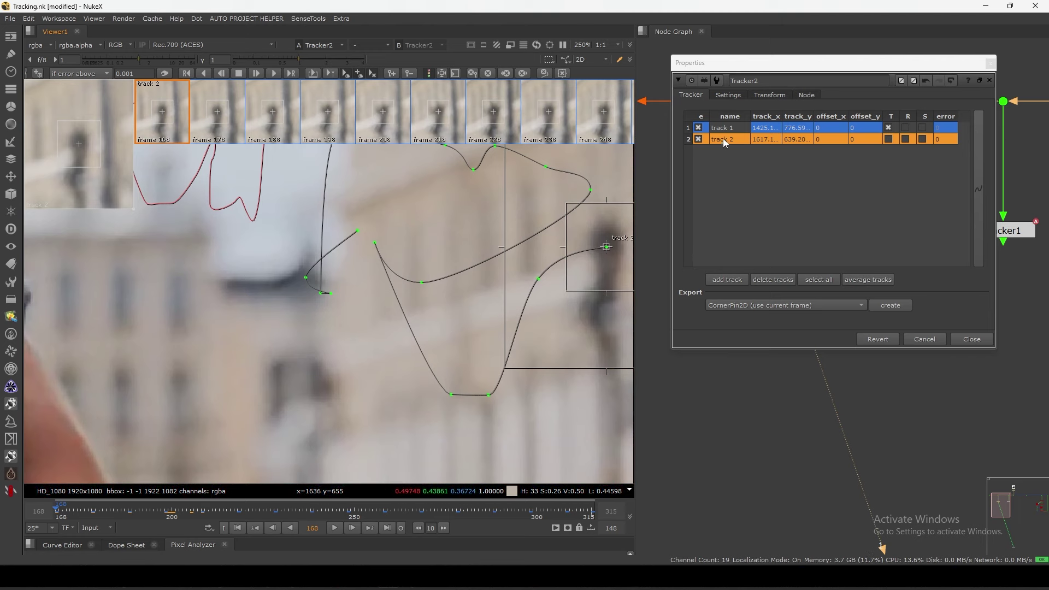
scroll(435, 302, "down", 3)
middle_click_drag(434, 299, 435, 328)
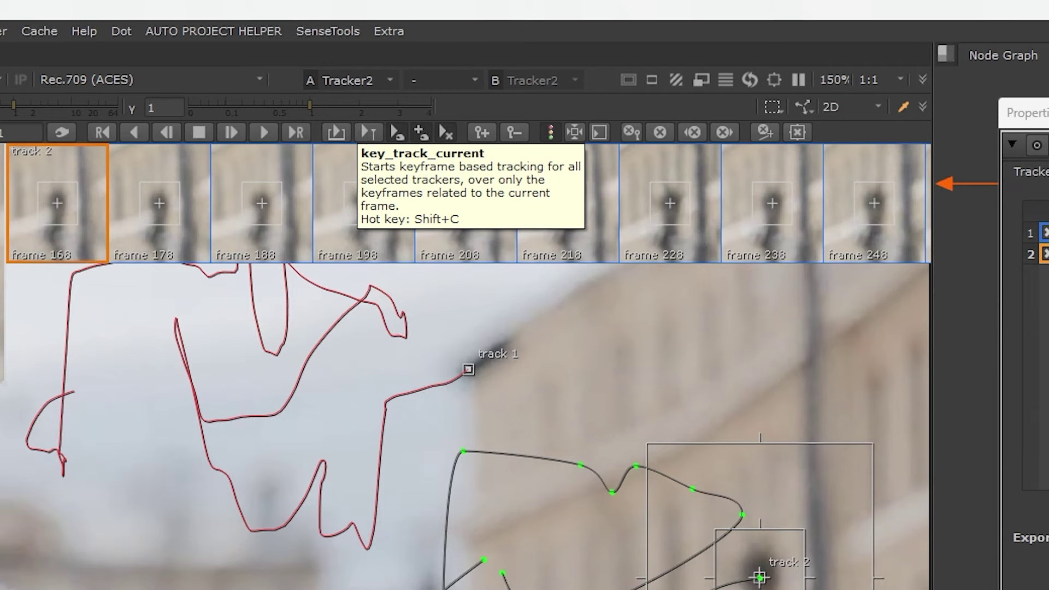
- Run key_track_current on track 2 from frame 168 and check the tracked frames up to 178
middle_click_drag(581, 528, 539, 535)
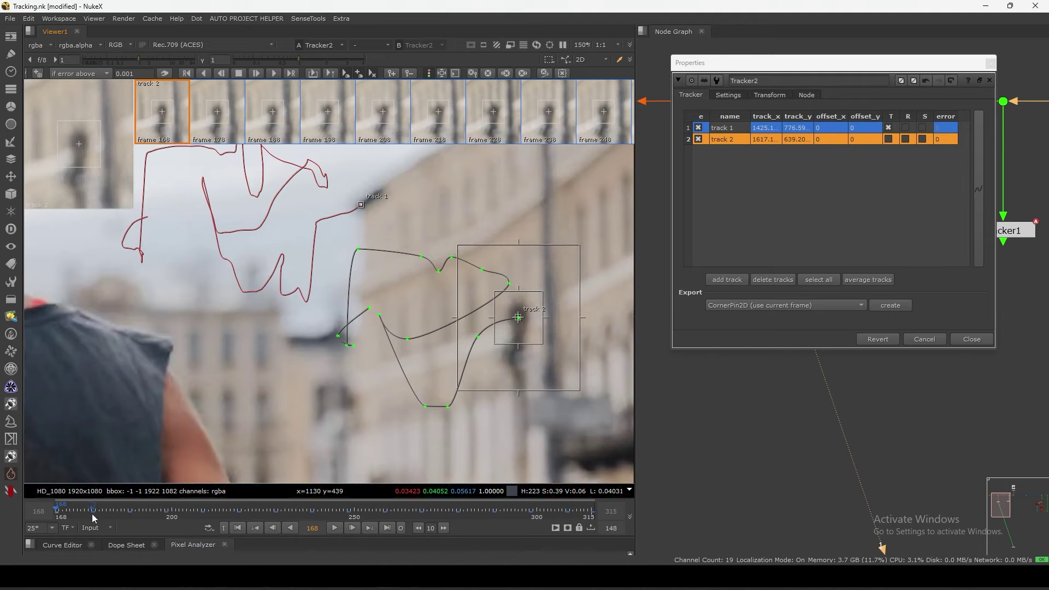
left_click(331, 74)
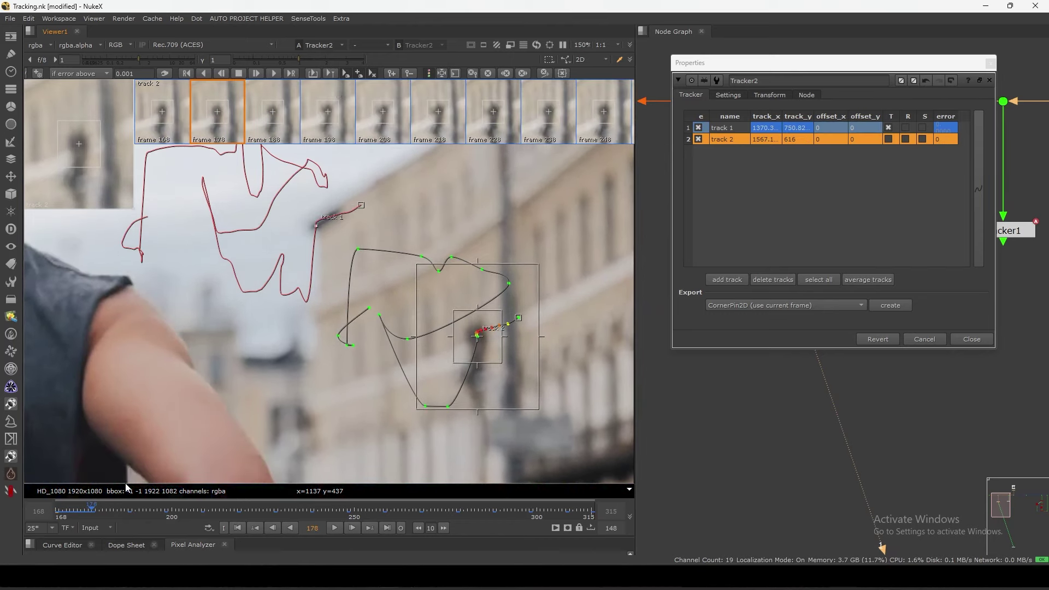
key("Left")
key("Left")
key("Left")
key("Left")
scroll(519, 332, "up", 6)
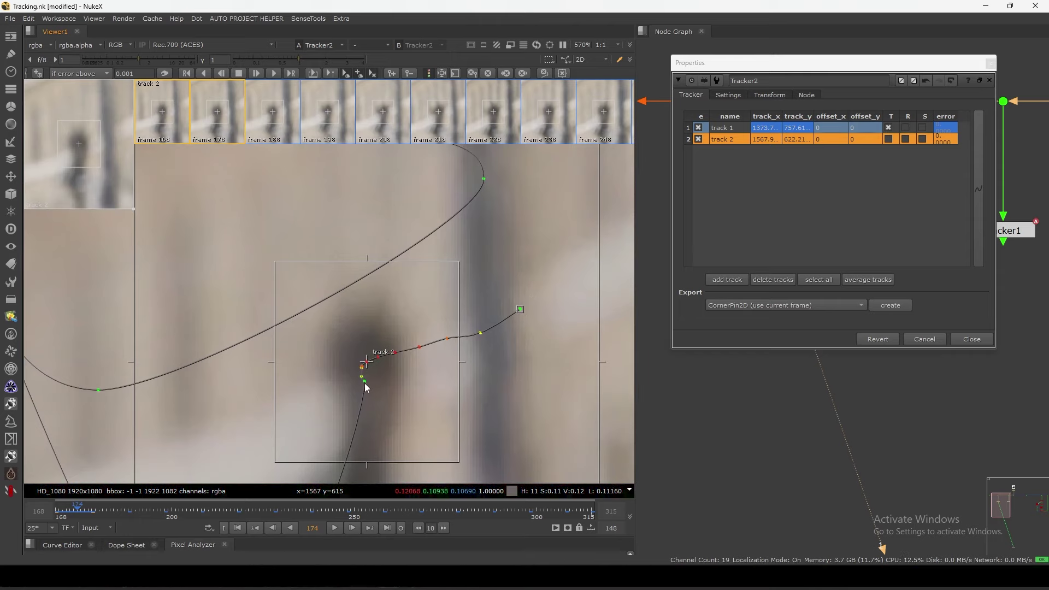
scroll(366, 382, "down", 3)
- Return to frame 168, key-track track 2 over all its keyframes, and play back the tracked shot
left_click(238, 528)
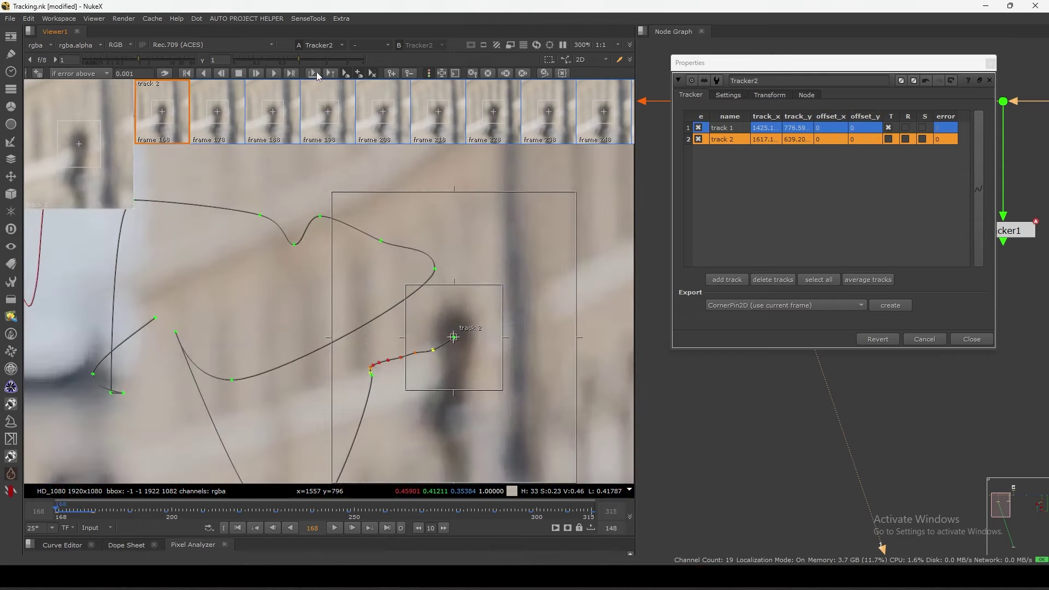
left_click(316, 73)
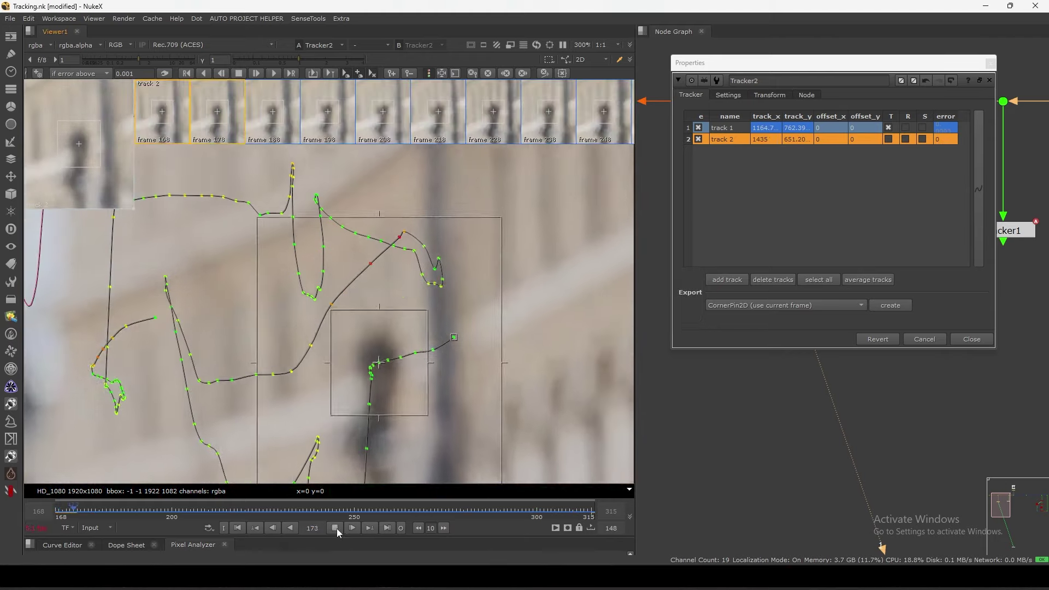
left_click(334, 527)
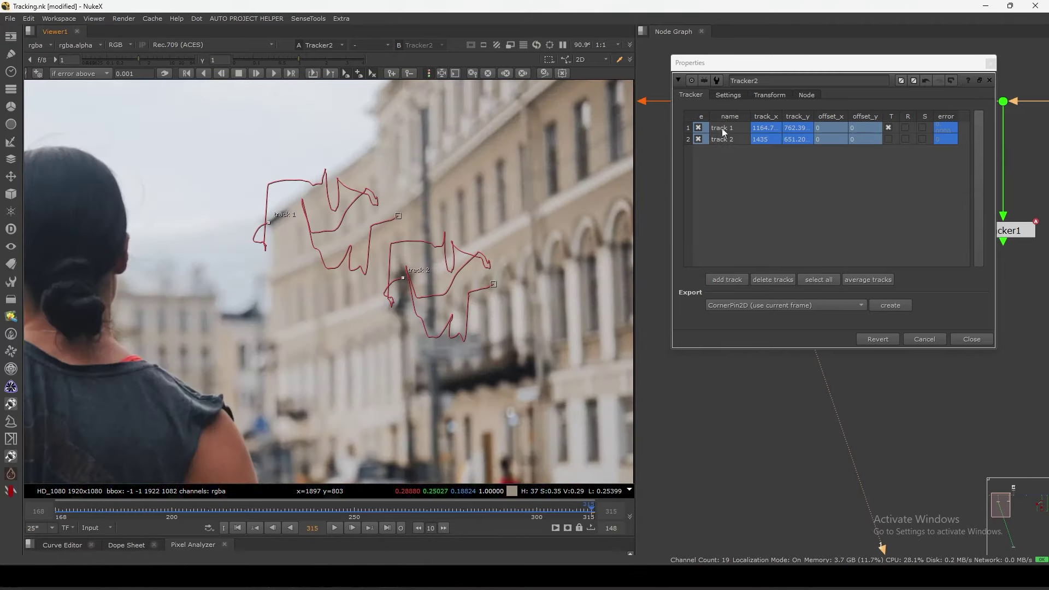
- Select track 2 and examine its high-error points on the path between frames 220 and 225
left_click(723, 137)
scroll(480, 263, "up", 5)
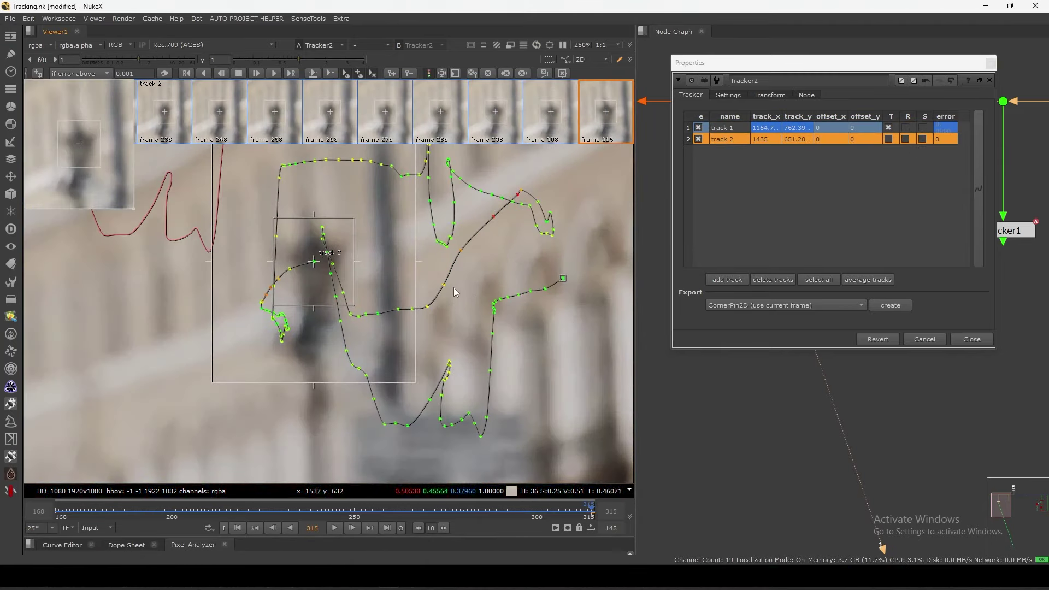
scroll(455, 302, "down", 4)
left_click_drag(338, 510, 245, 513)
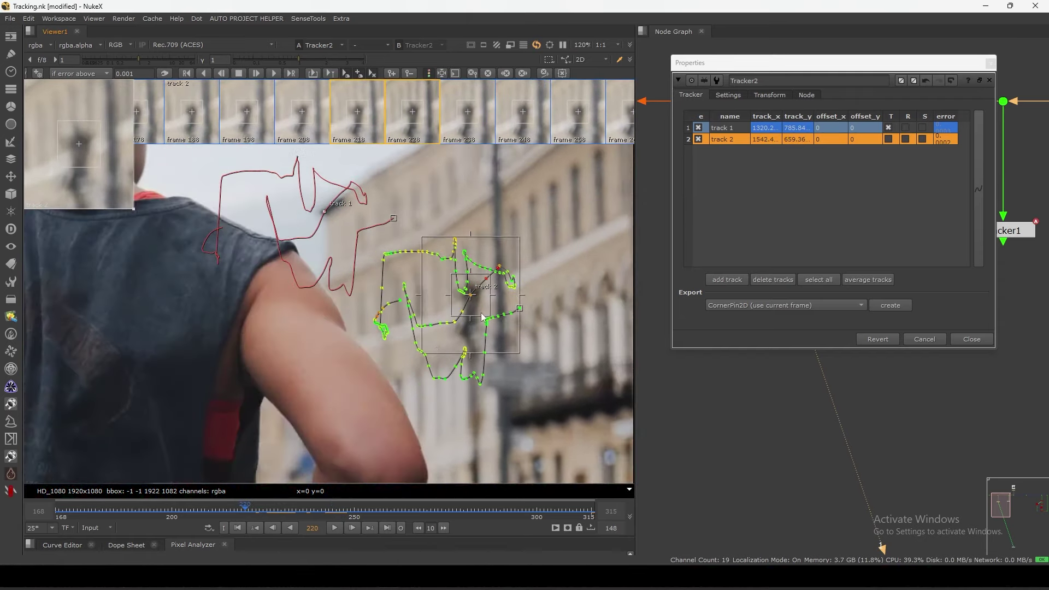
scroll(525, 251, "up", 4)
scroll(461, 306, "up", 2)
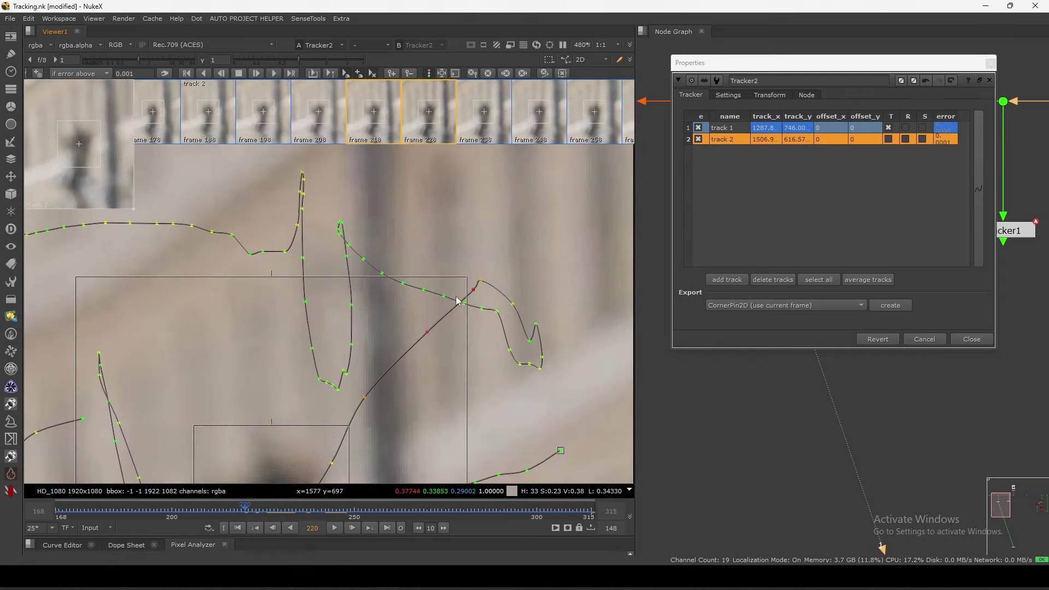
key("Right")
key("Right")
key("Right")
key("Right")
key("Right")
key("Right")
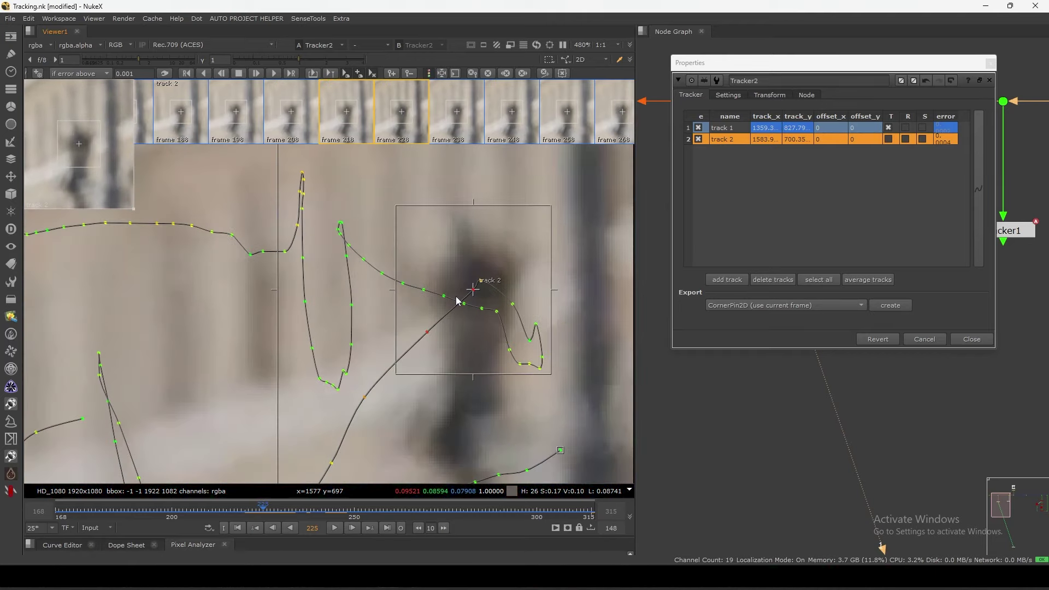
- Compare the frames around 225 and nudge track 2 onto the street lamp at frame 225 as an extra keyframe
key("Left")
key("Right")
key("Left")
scroll(474, 279, "up", 2)
key("Left")
key("Left")
key("Left")
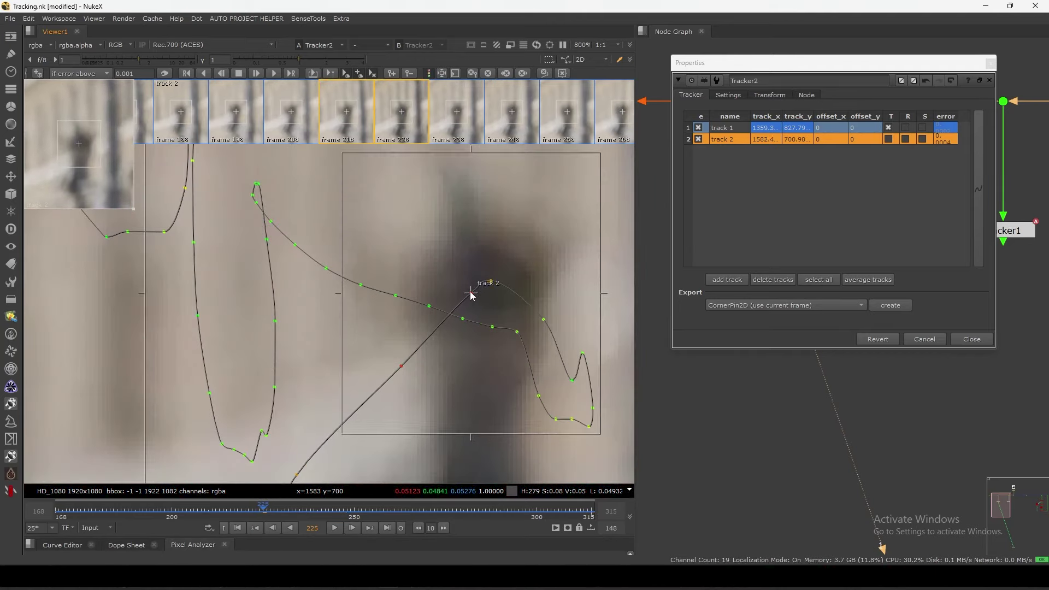
scroll(475, 299, "down", 2)
key("Right")
key("Right")
key("Right")
scroll(474, 301, "down", 1)
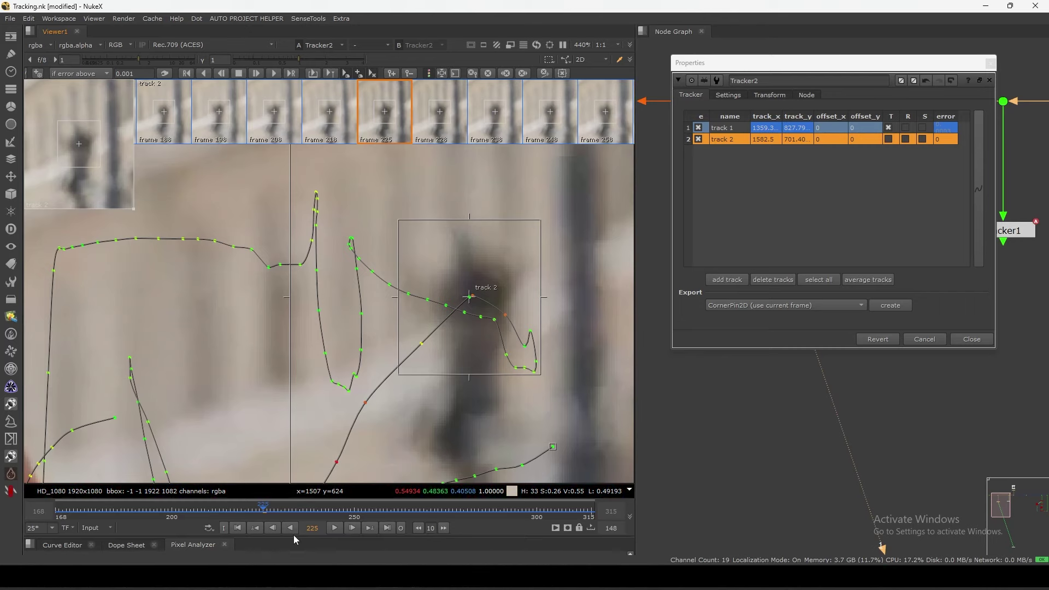
- View the tracker's keys in an enlarged Dope Sheet, and go back to frame 215
left_click_drag(292, 537, 293, 427)
middle_click_drag(346, 482, 615, 437, "alt")
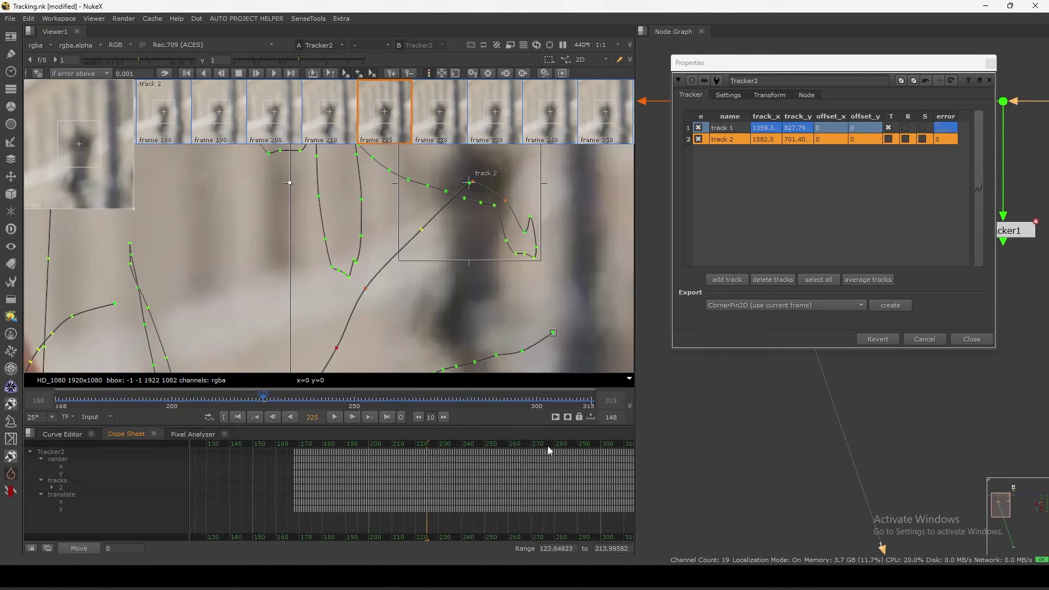
left_click_drag(428, 443, 394, 461)
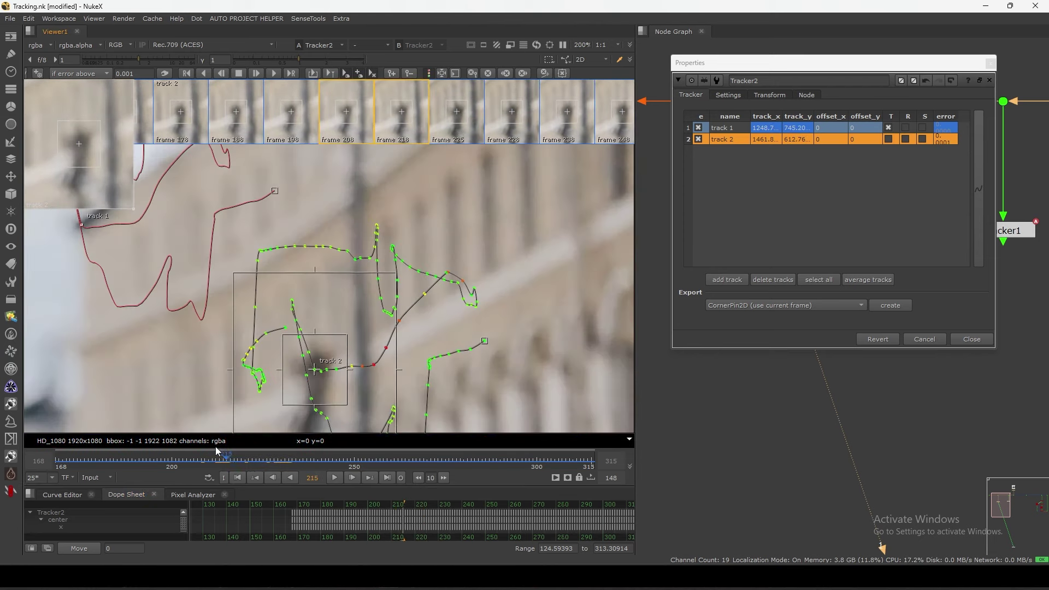
- Step frame by frame from 215 to 225 to check how track 2 follows the street lamp
key("Right")
key("Right")
key("Right")
key("Right")
key("Right")
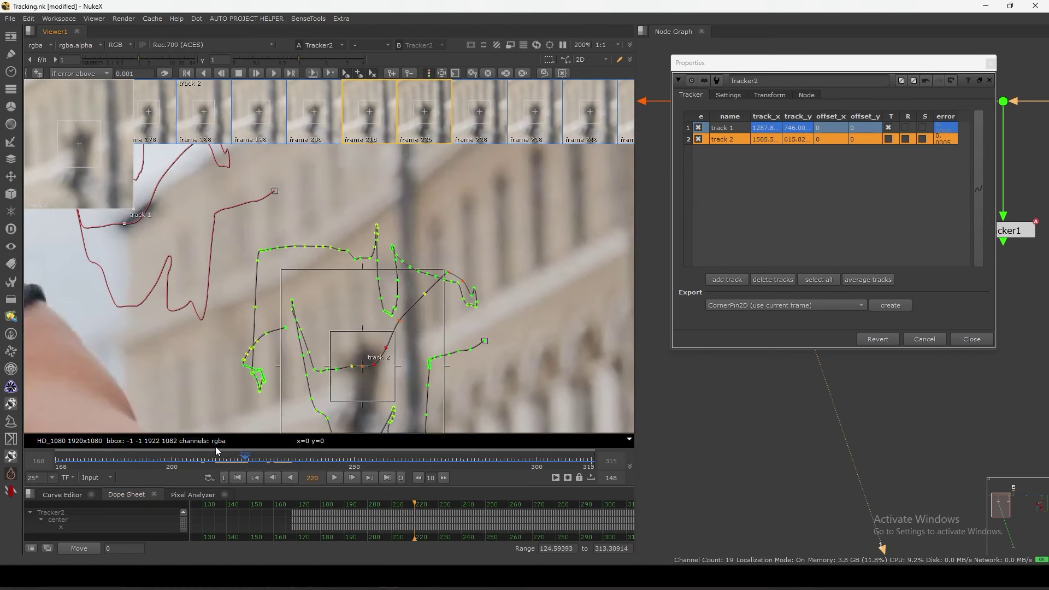
key("Right")
key("Right")
key("Right")
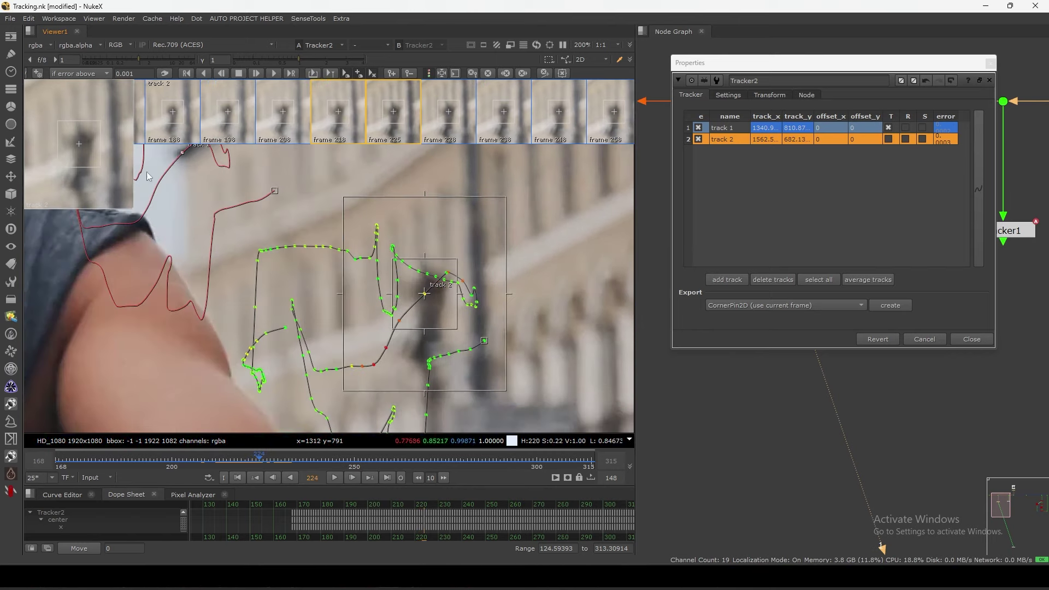
key("Right")
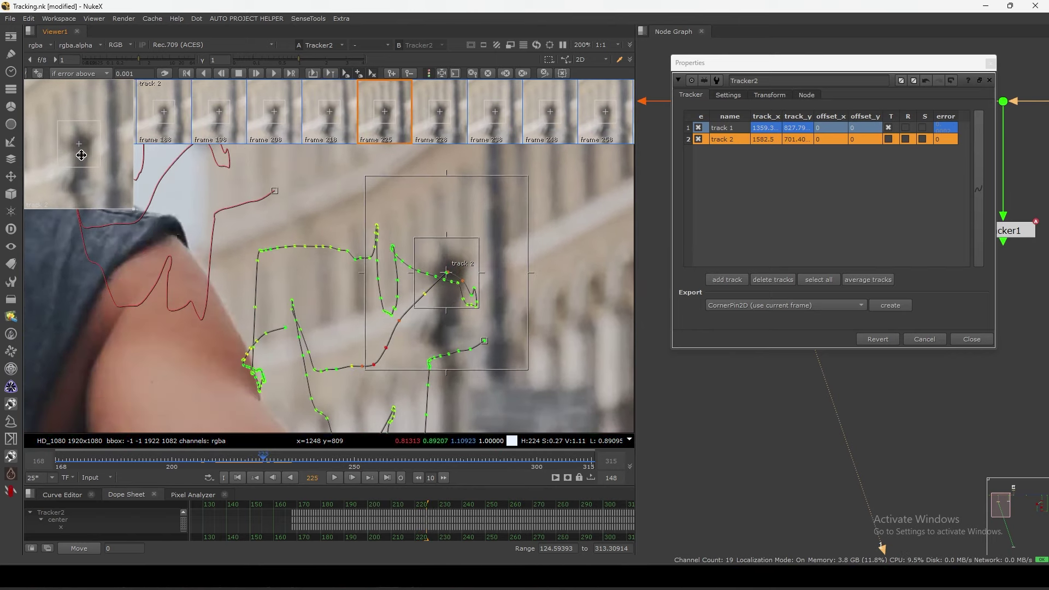
- Go back to frame 224 and reposition track 2 on the center of the street lamp
key("Left")
scroll(401, 261, "up", 4)
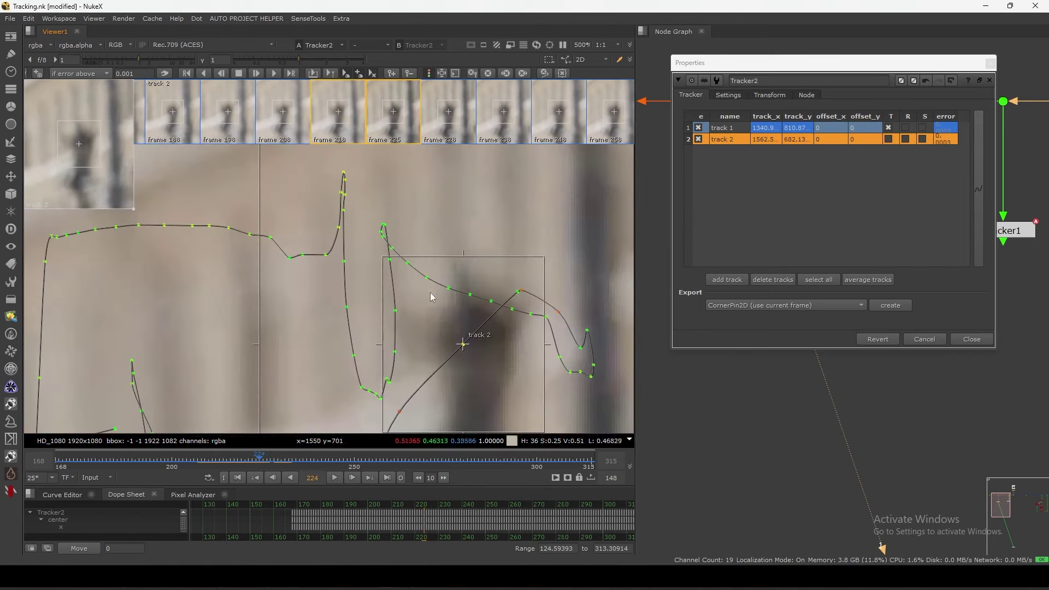
middle_click_drag(477, 343, 448, 295)
scroll(448, 295, "up", 1)
left_click_drag(430, 297, 444, 286)
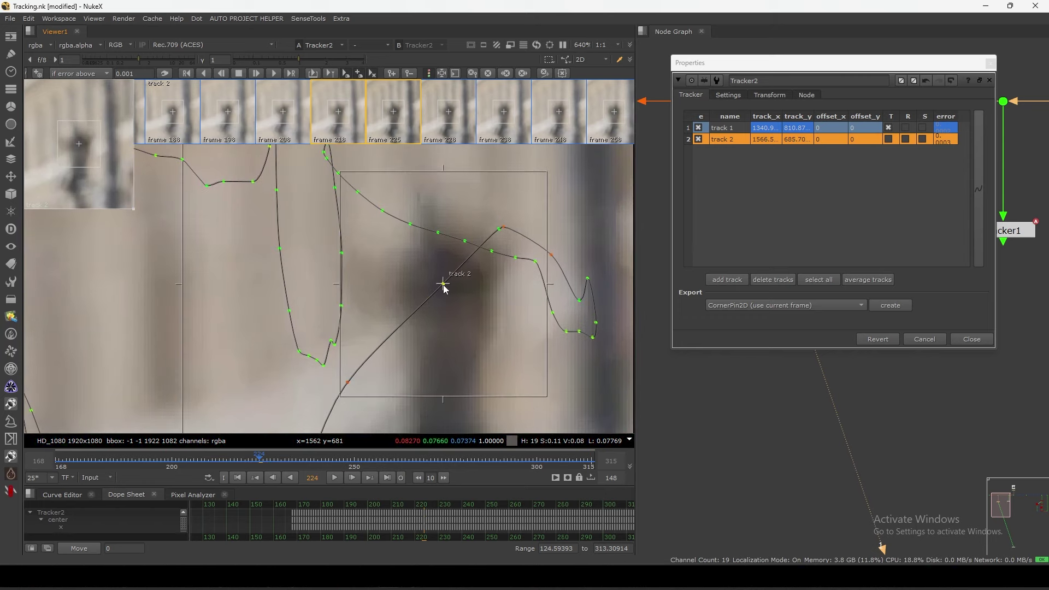
scroll(431, 303, "down", 3)
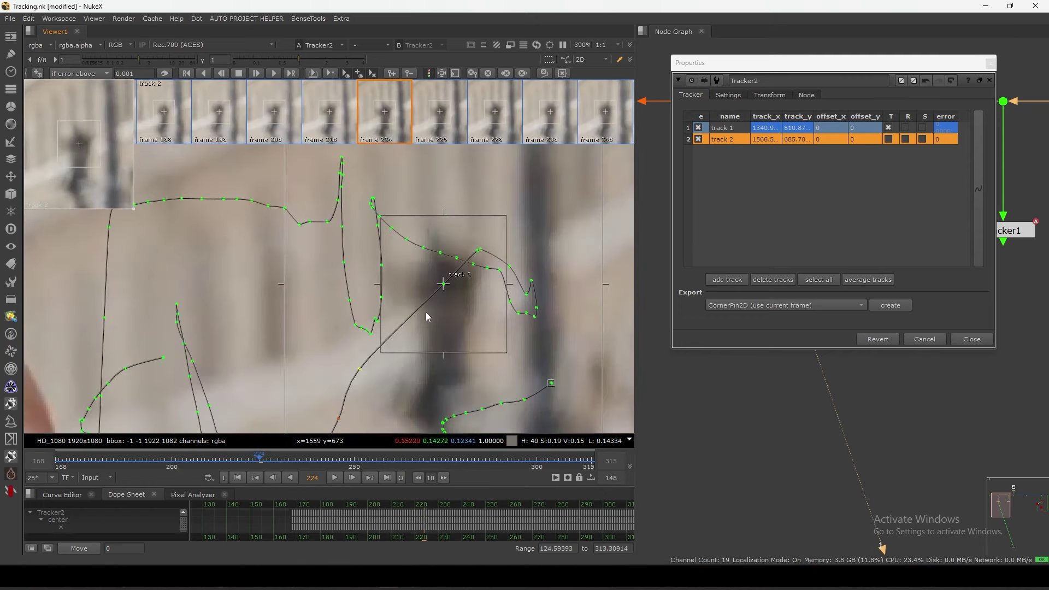
scroll(415, 311, "down", 2)
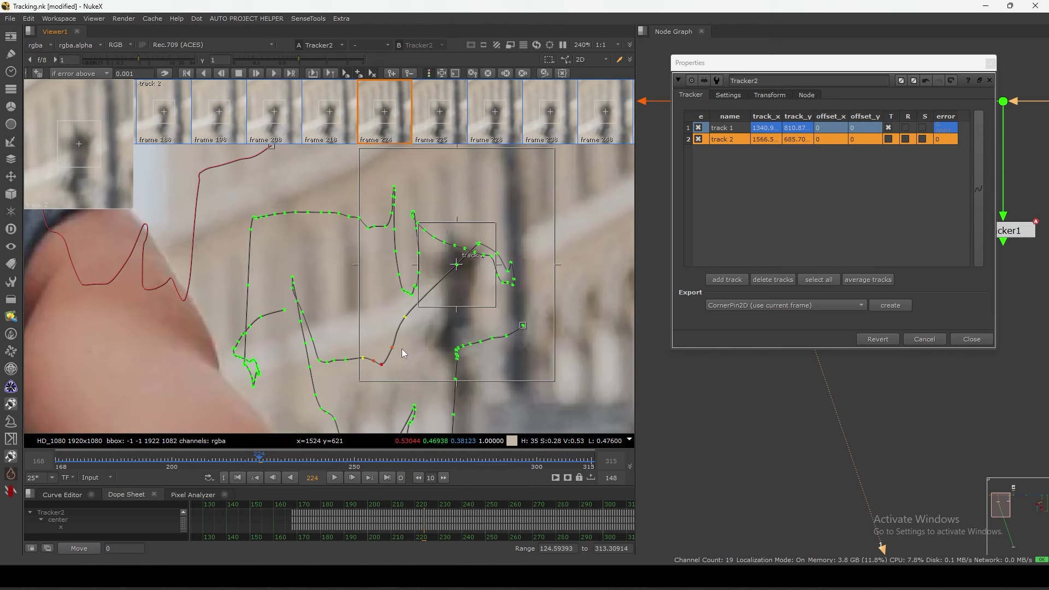
- Move track 2 back onto the street lamp at frame 223 and check the track back to frame 220
key("Left")
scroll(453, 267, "up", 1)
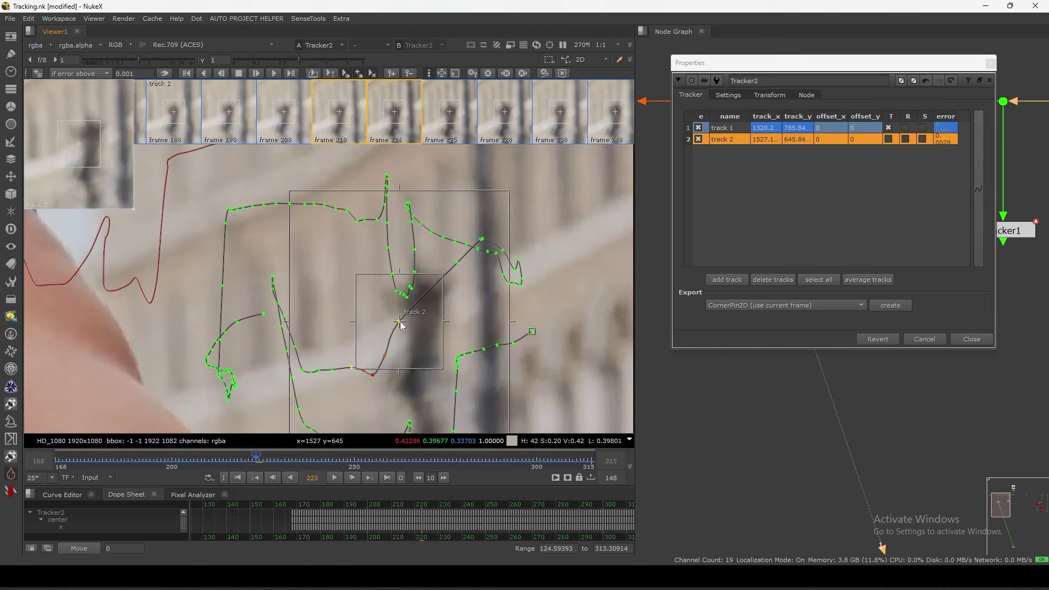
left_click_drag(89, 171, 87, 182)
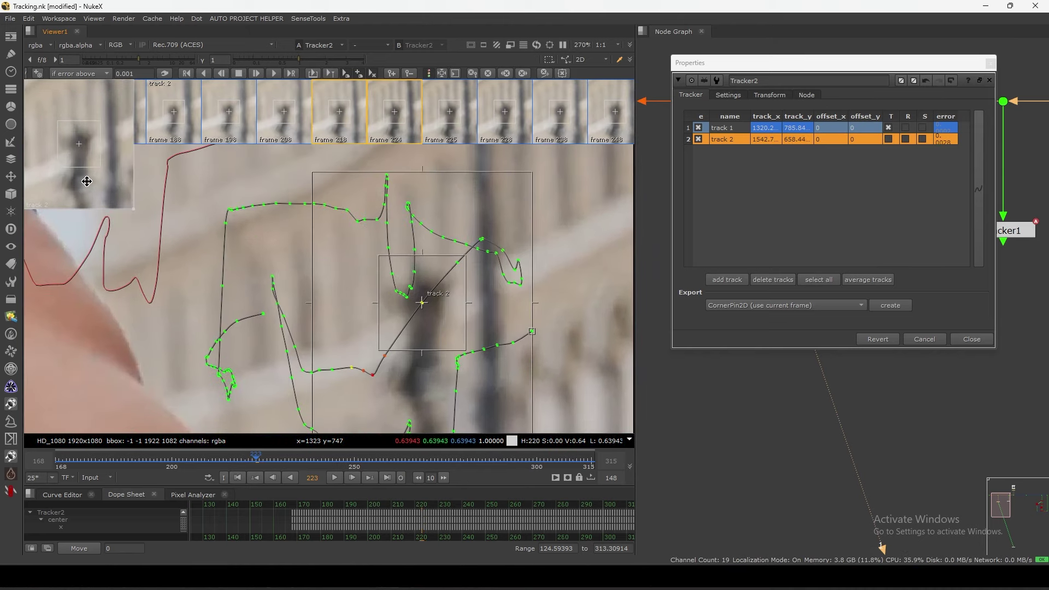
key("Left")
key("Left")
key("Left")
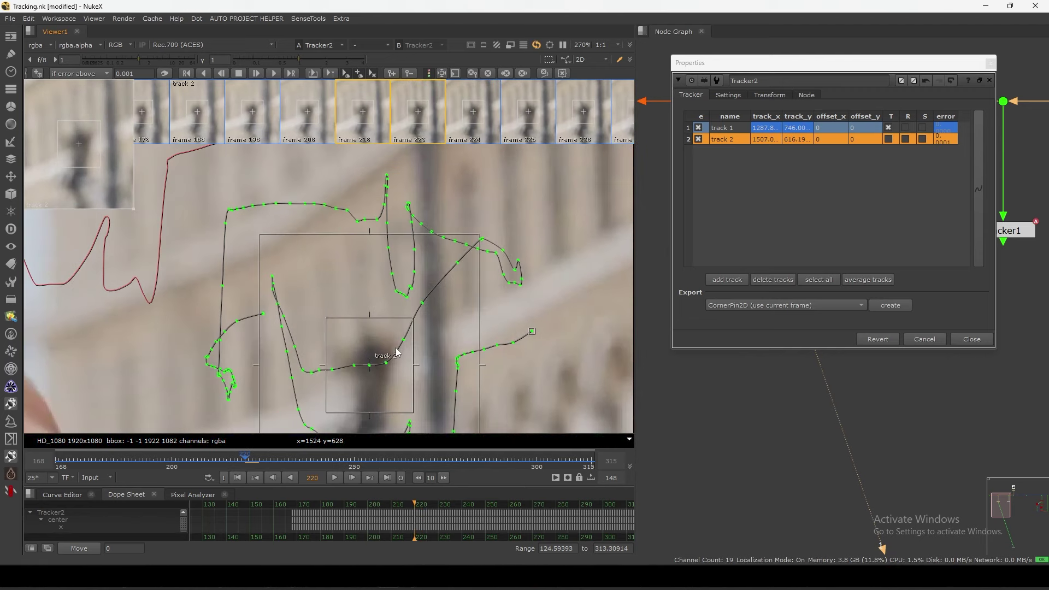
- Select track 2 and reposition it on the center of the street lamp at frame 220
scroll(468, 247, "down", 3)
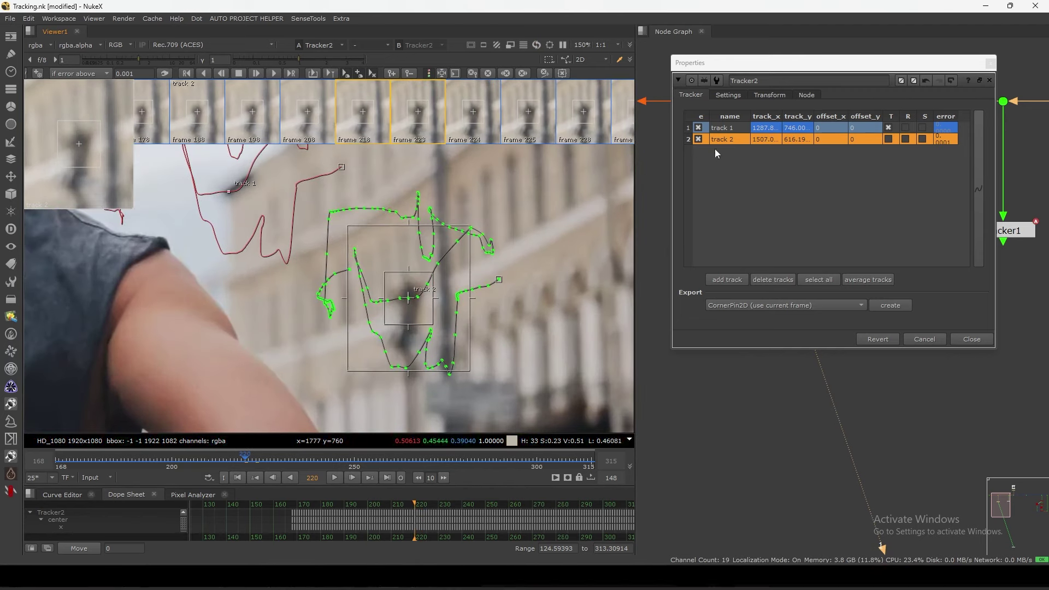
left_click(725, 129)
left_click(726, 139)
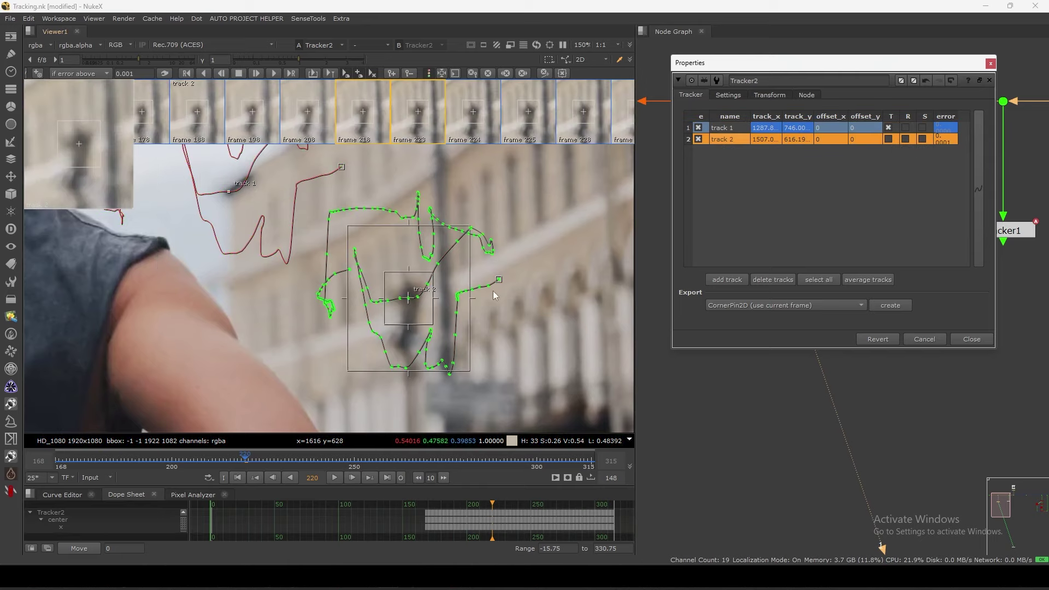
scroll(496, 293, "up", 3)
left_click(520, 286)
scroll(486, 302, "down", 4)
scroll(464, 280, "up", 4)
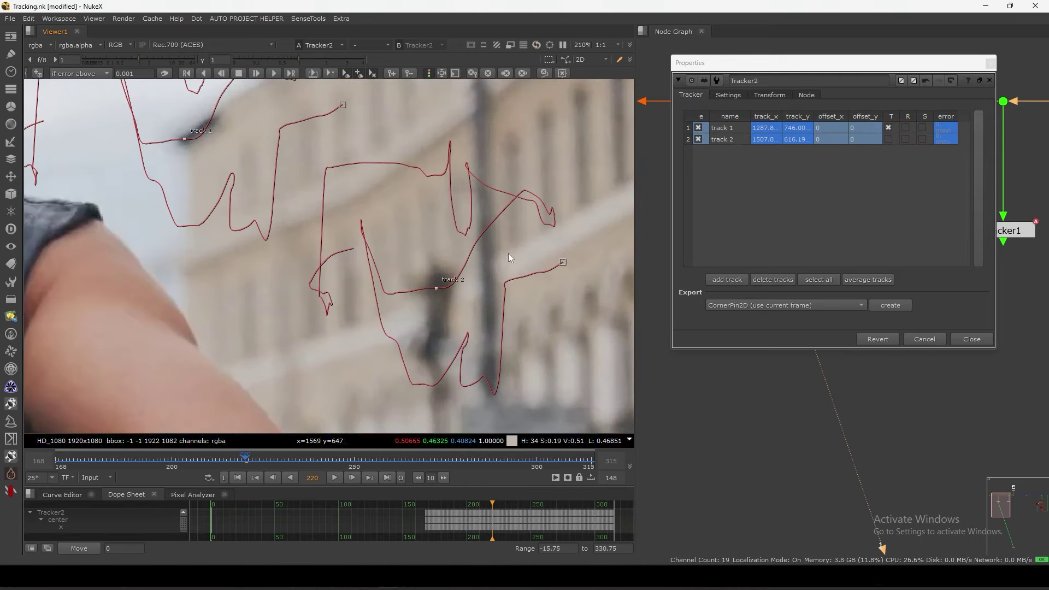
left_click(730, 139)
scroll(453, 281, "up", 6)
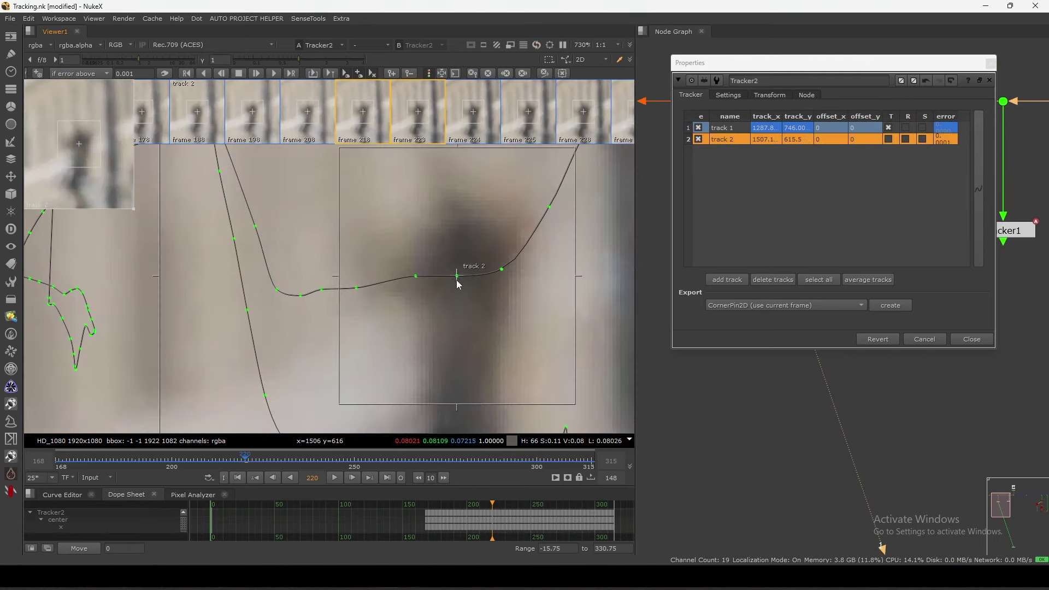
left_click_drag(457, 279, 458, 279)
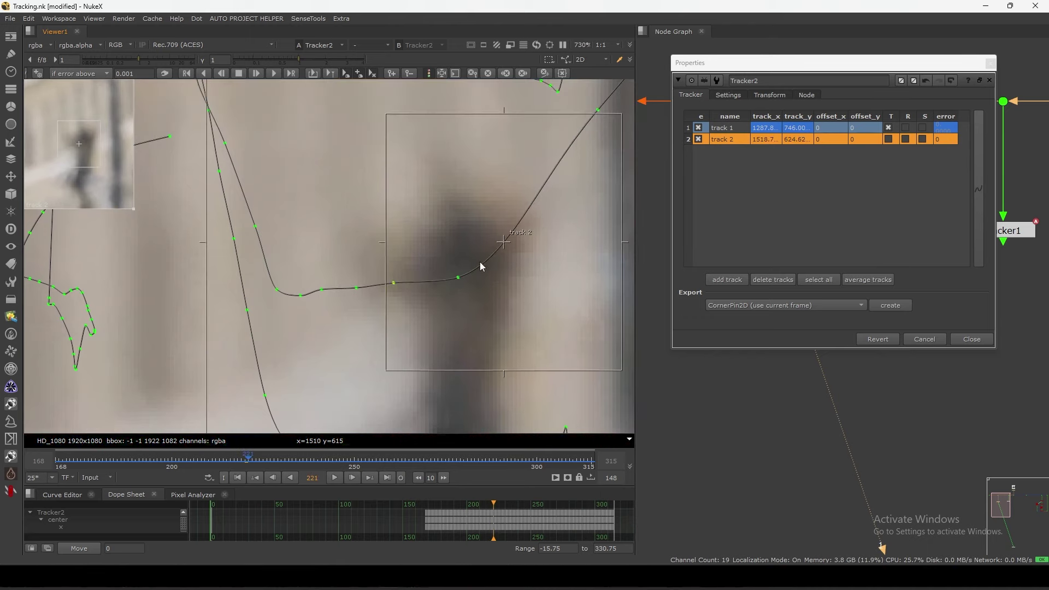
- Go to frame 221 and reposition track 2 on the center of the street lamp
key("Left")
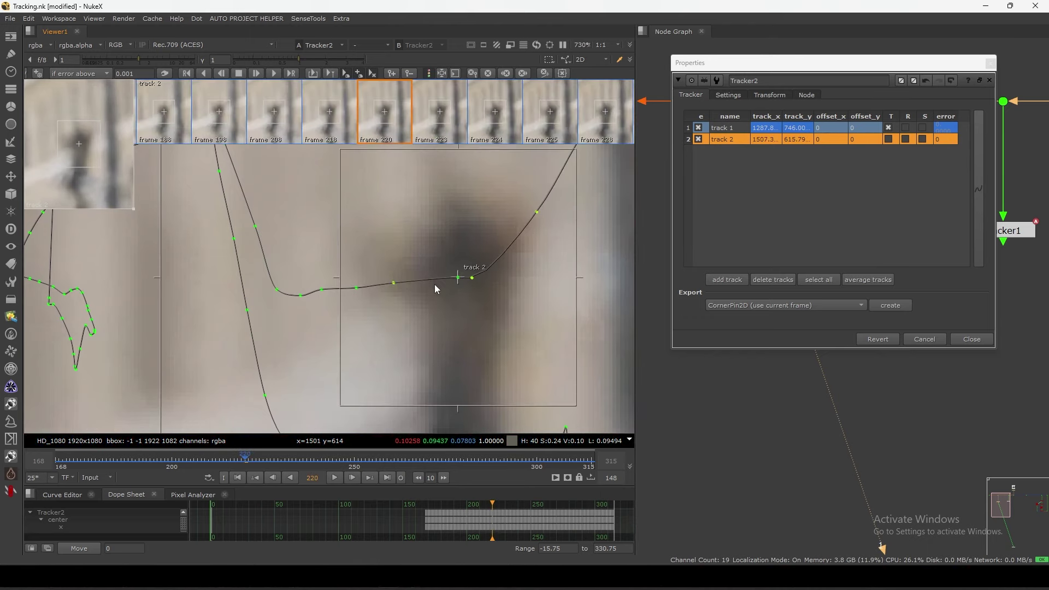
key("c")
key("c")
key("x")
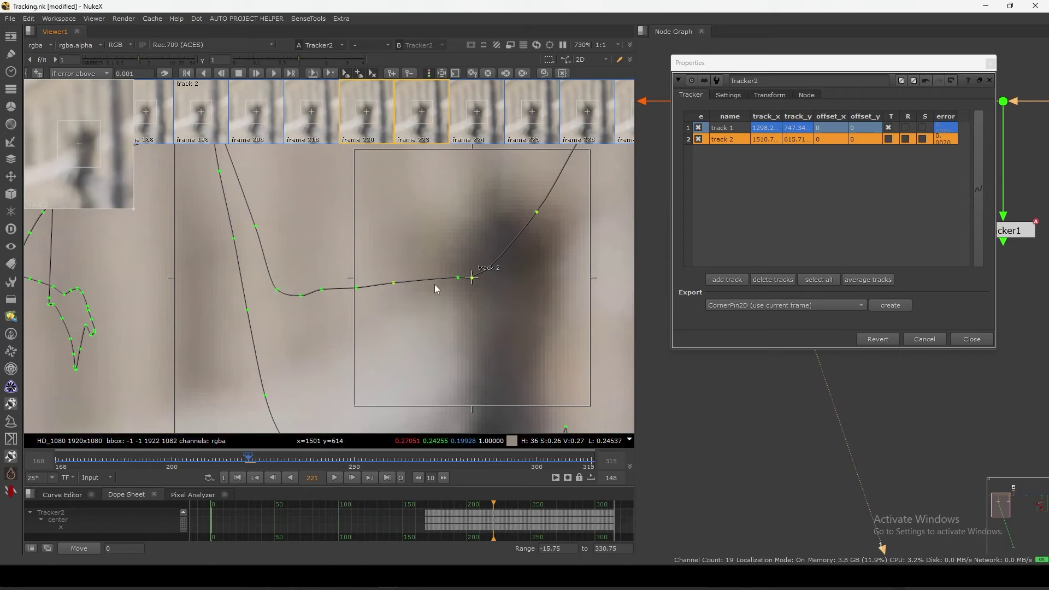
left_click_drag(503, 253, 505, 253)
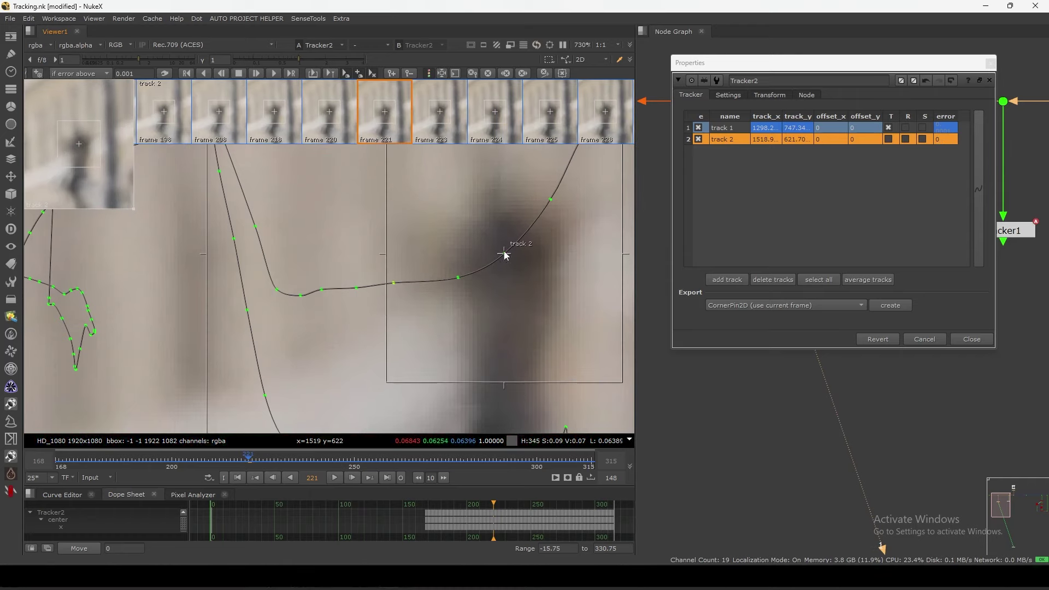
- Step backward and forward around frames 218 to 221 to check track 2 on the lamp, and fit the whole image in the viewer
middle_click_drag(503, 253, 450, 292, "alt")
key("Left")
key("Left")
key("Left")
key("Left")
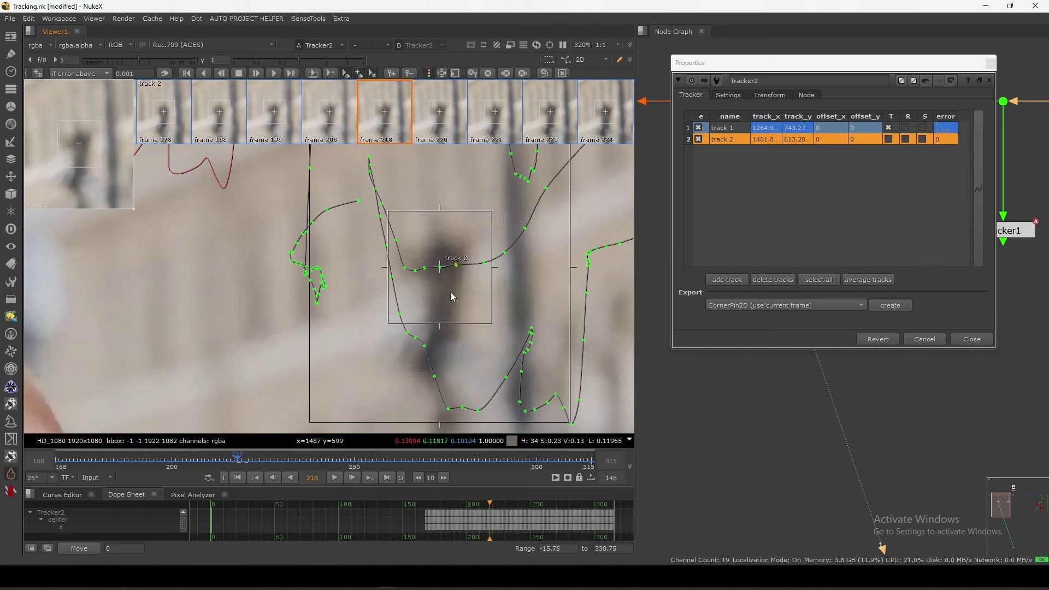
key("Right")
key("Right")
key("Right")
key("f")
left_click(488, 317)
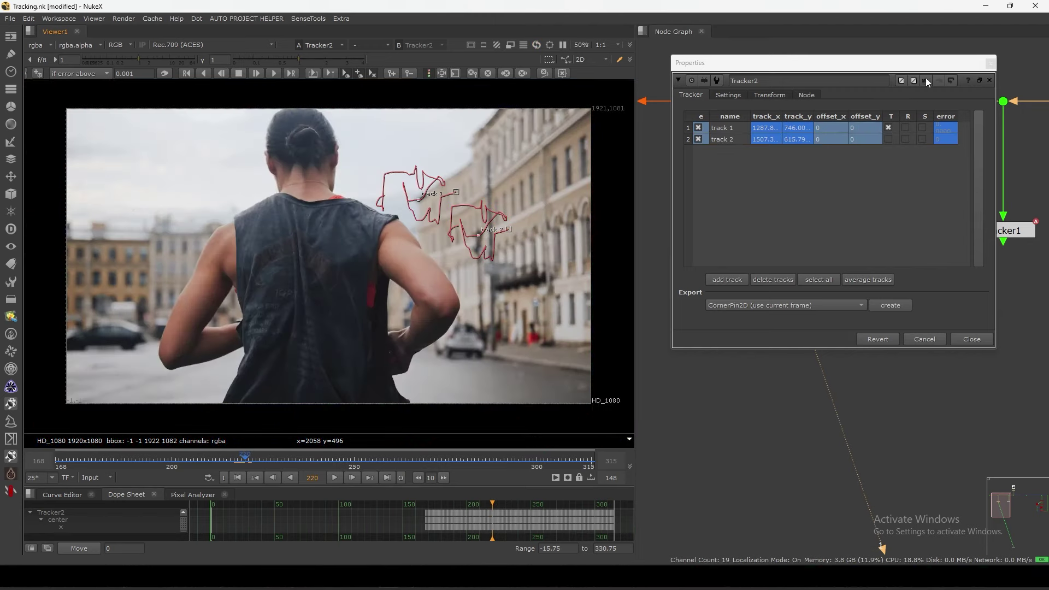
- Try tracking a dark building window forward from frame 220 with a new track 3, and delete that track
left_click_drag(947, 64, 880, 85)
left_click(653, 151)
middle_click_drag(440, 261, 428, 278)
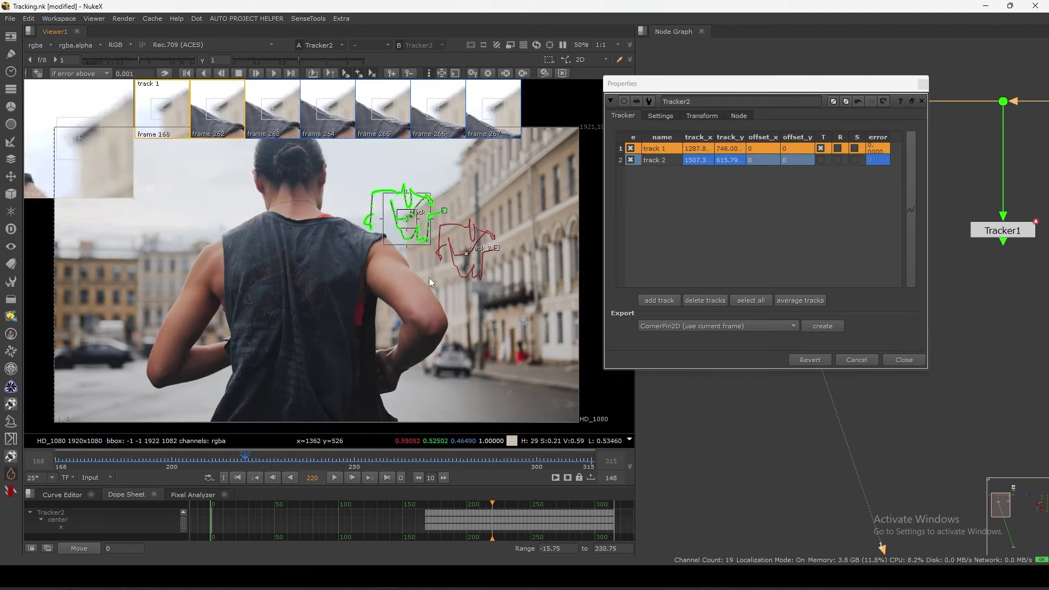
middle_click_drag(507, 203, 460, 273)
scroll(460, 273, "up", 3)
scroll(481, 254, "up", 5)
left_click(498, 240)
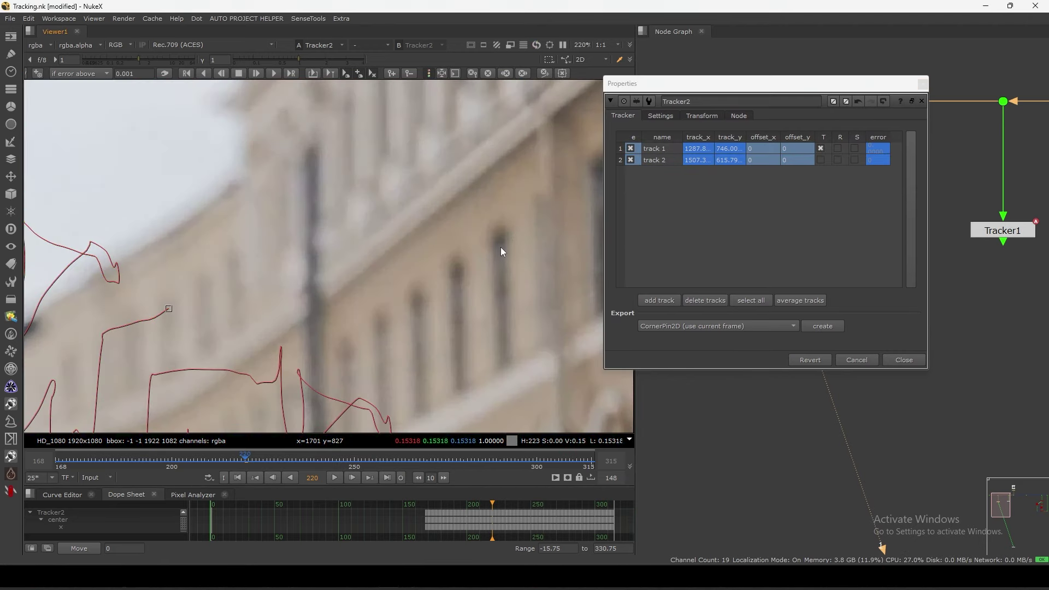
left_click(500, 239, "ctrl+alt")
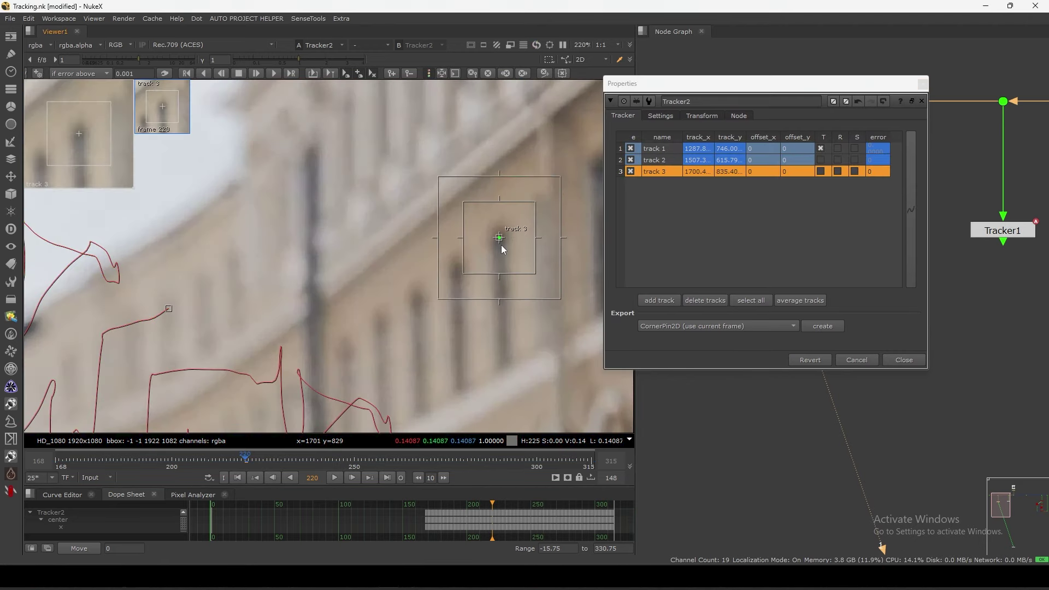
left_click(275, 73)
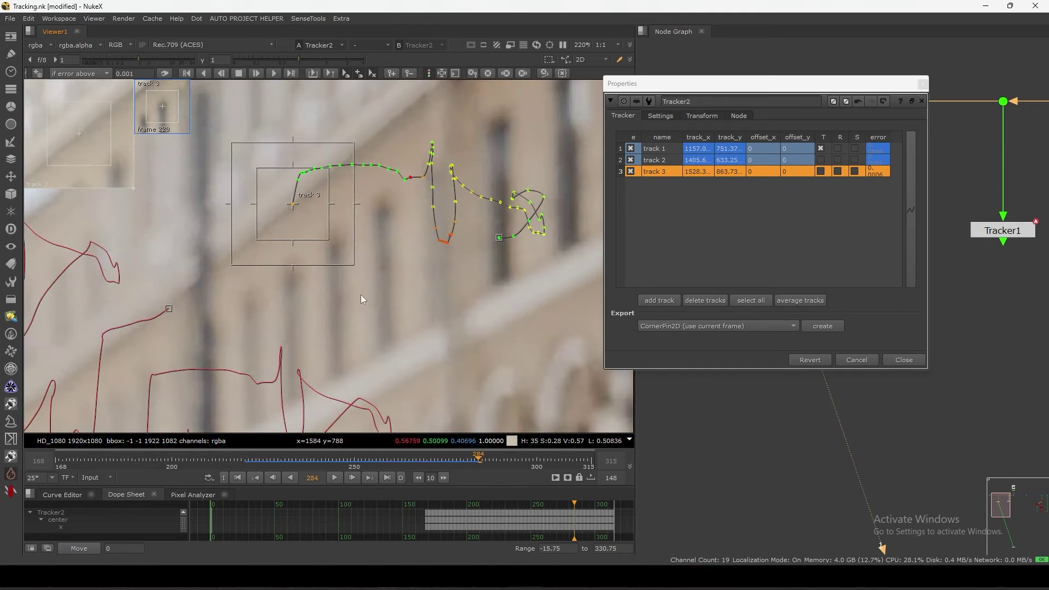
left_click_drag(462, 461, 365, 459)
left_click(704, 302)
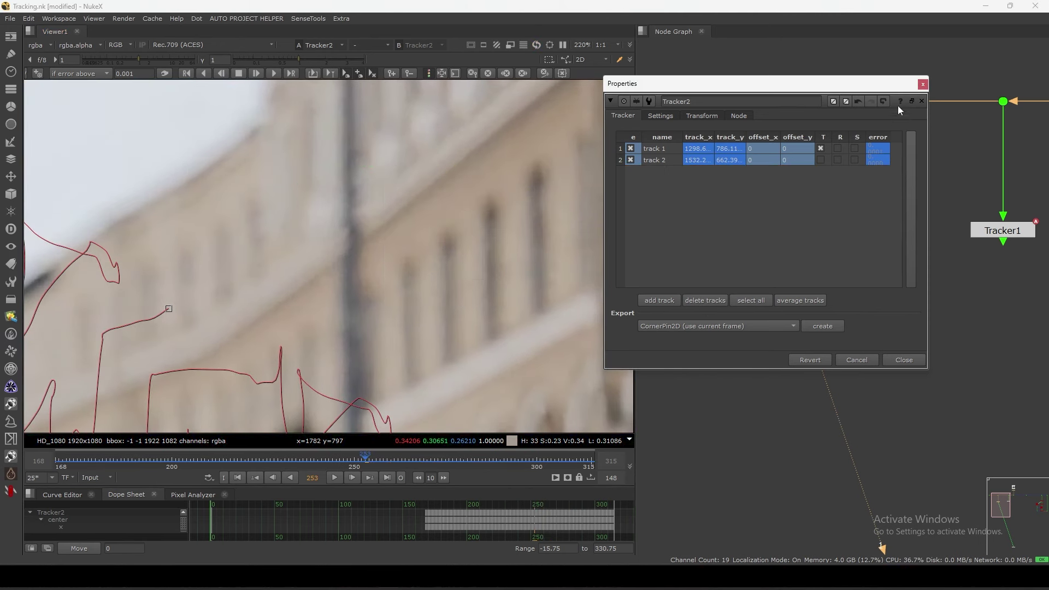
- Open Tracker1 in place of Tracker2 to look over its tracks, and return the viewer to Tracker2
left_click(921, 101)
double_click(914, 239)
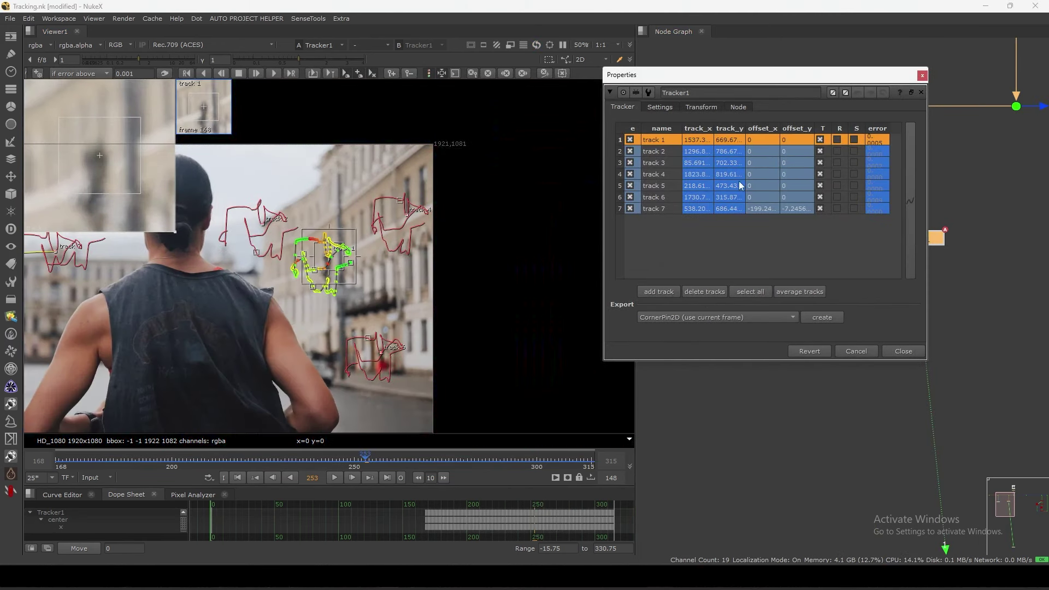
left_click(664, 152)
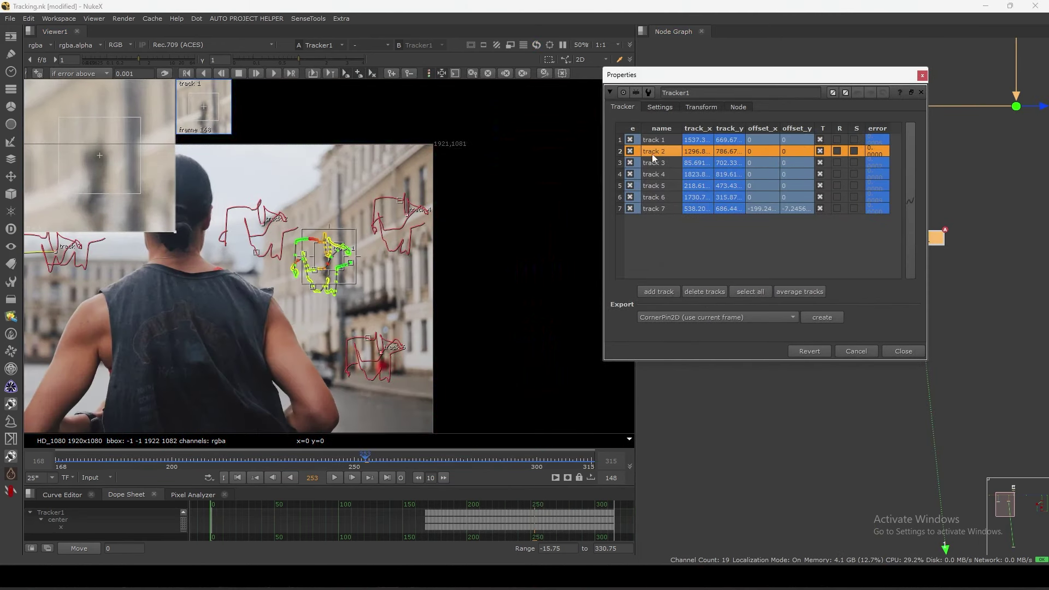
left_click(893, 350)
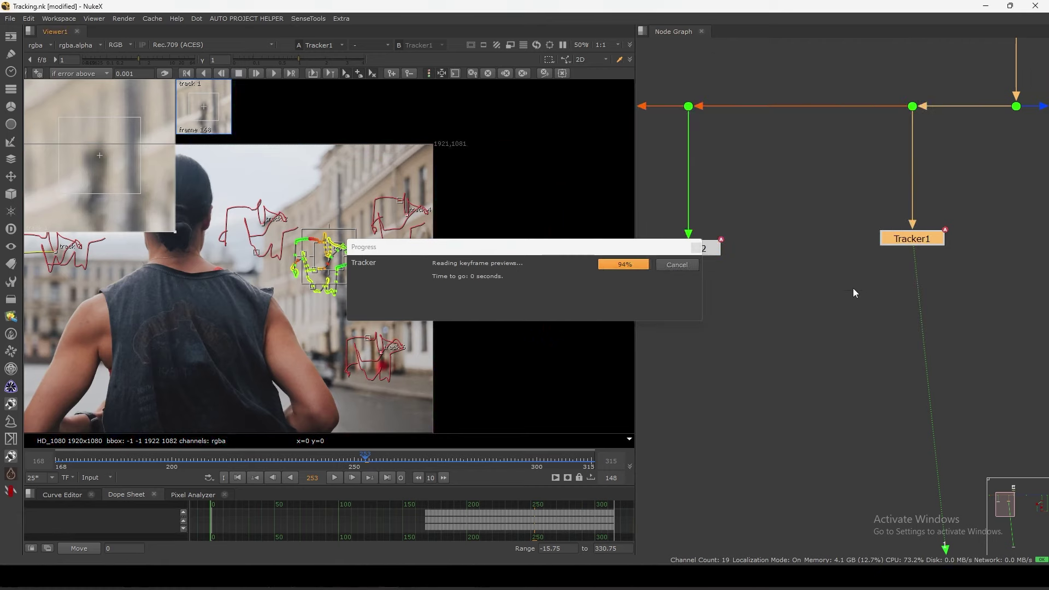
left_click(766, 313)
middle_click_drag(765, 312, 946, 302)
left_click(876, 229)
key("1")
double_click(877, 229)
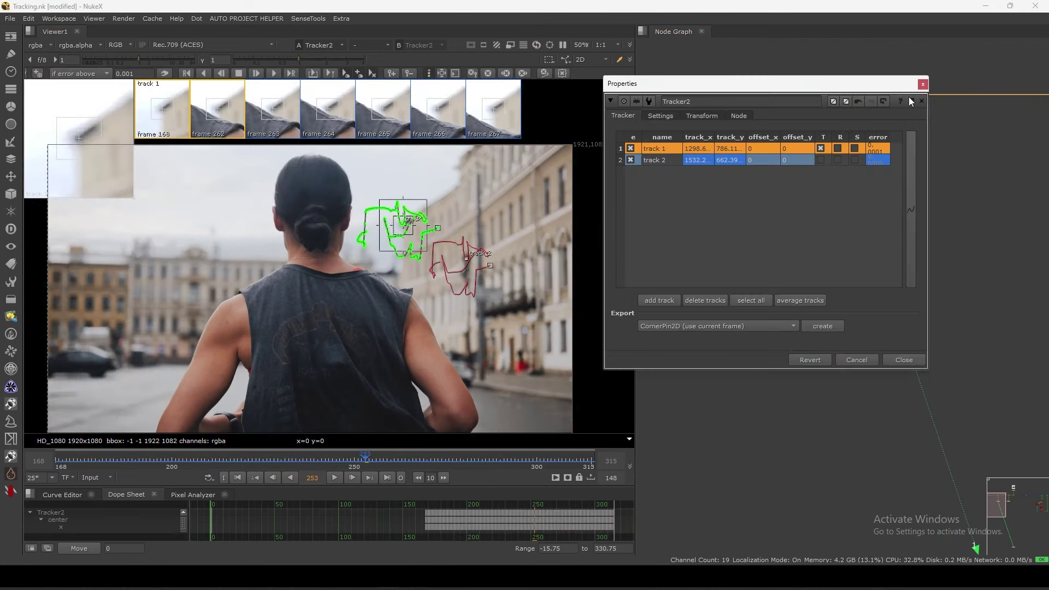
left_click(911, 99)
- Reopen Tracker2 from the node graph and play the clip from frame 168
scroll(887, 194, "down", 3)
middle_click_drag(885, 197, 781, 297)
scroll(874, 246, "up", 3)
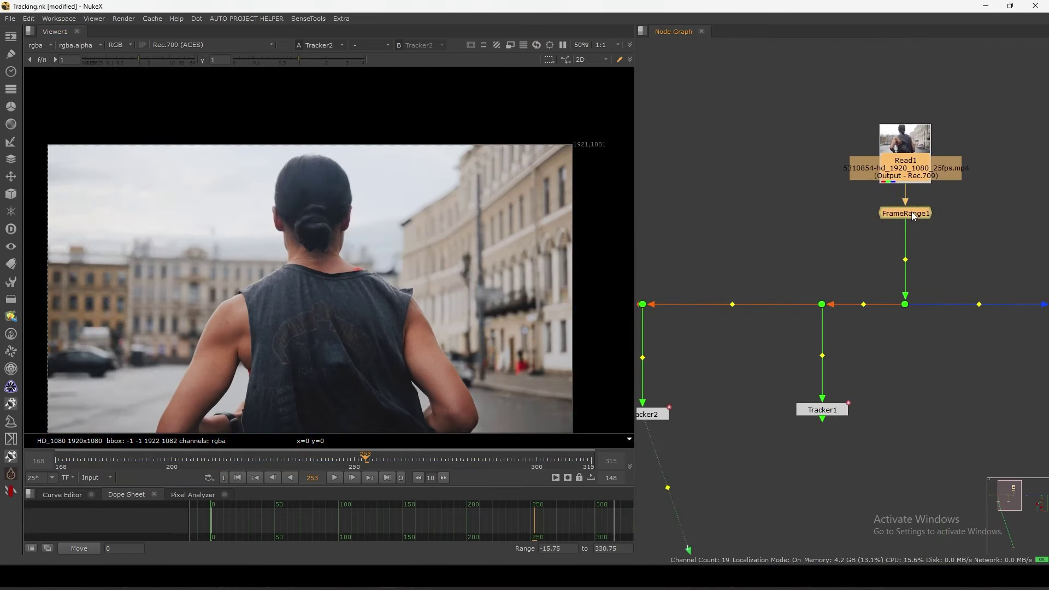
left_click_drag(843, 240, 951, 239)
scroll(929, 240, "down", 3)
middle_click_drag(702, 383, 870, 245)
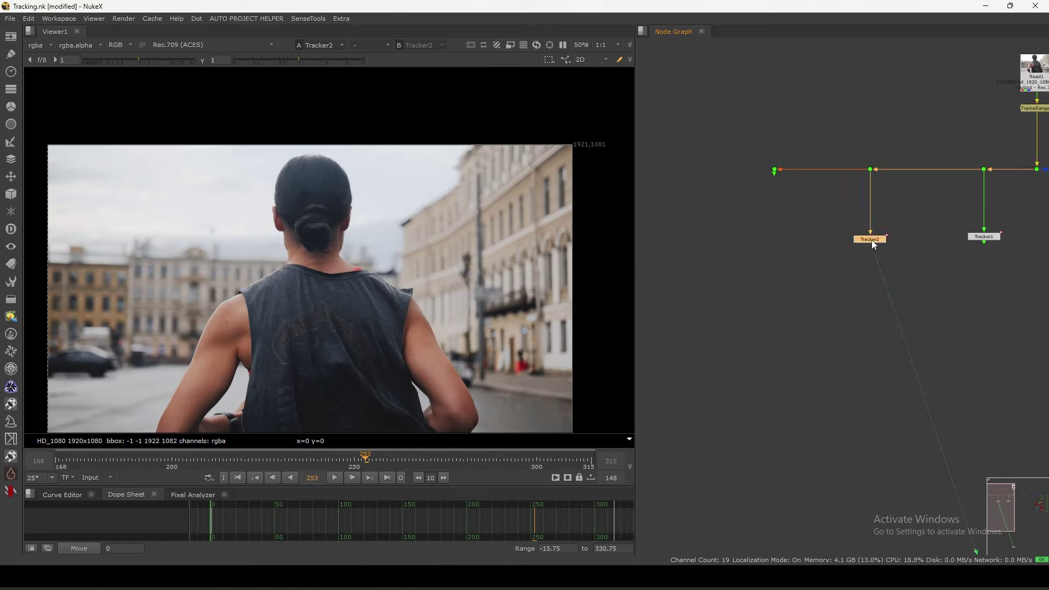
double_click(871, 239)
scroll(321, 245, "up", 3)
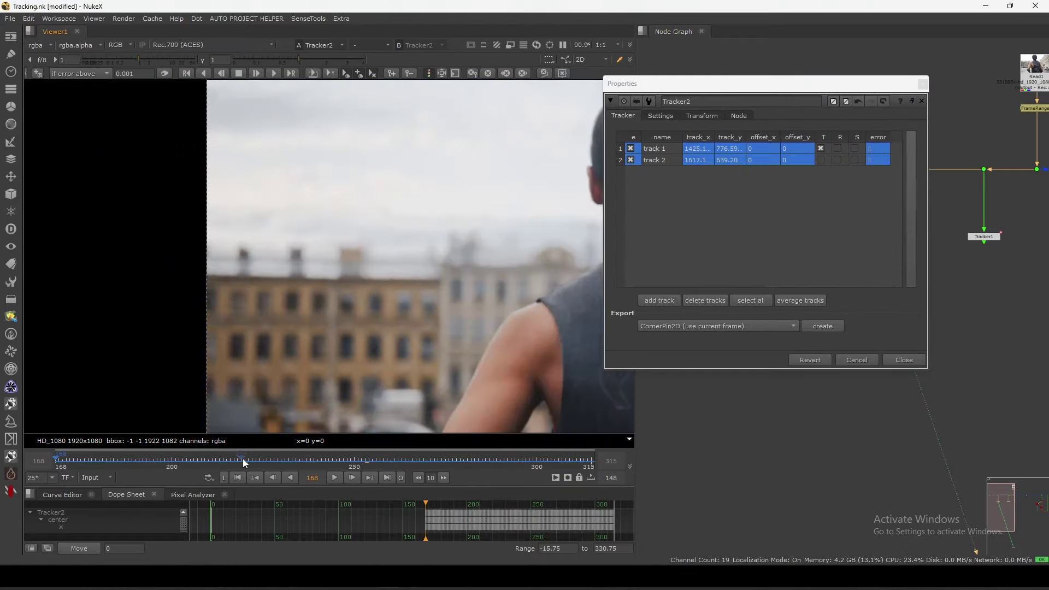
left_click(334, 477)
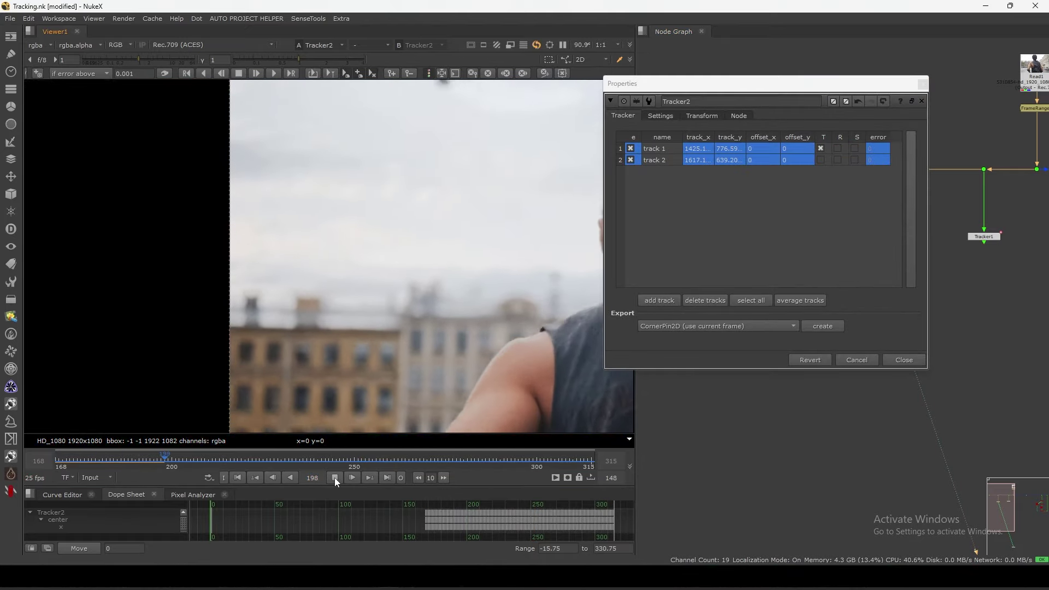
left_click(335, 478)
- Add track 3 on the upper-left corner of the rooftop chimney at frame 168, and enlarge its pattern and search areas
scroll(386, 293, "up", 5)
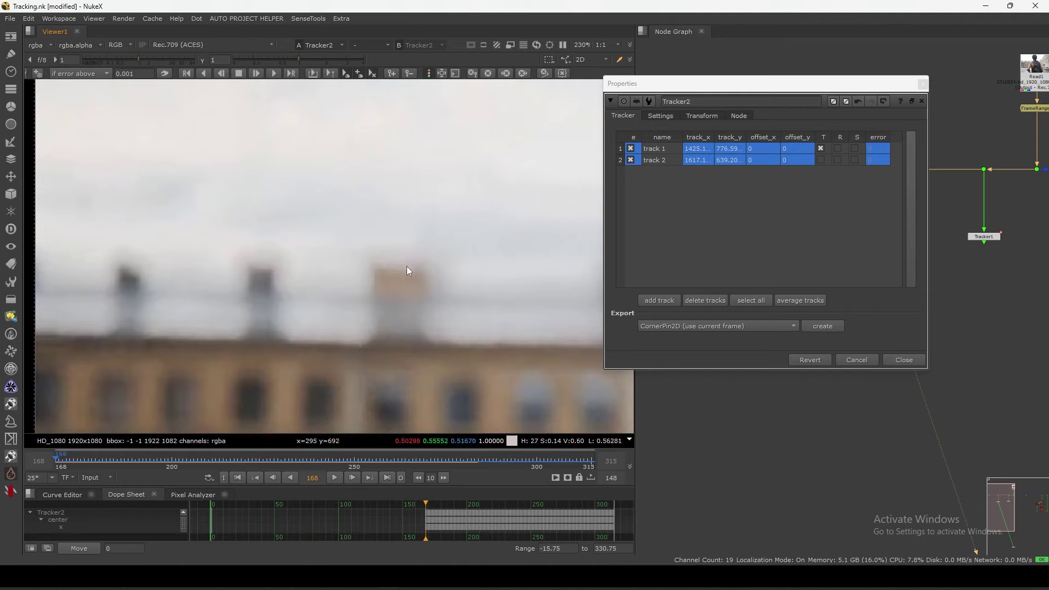
key("shift+alt")
left_click(377, 273, "ctrl+alt")
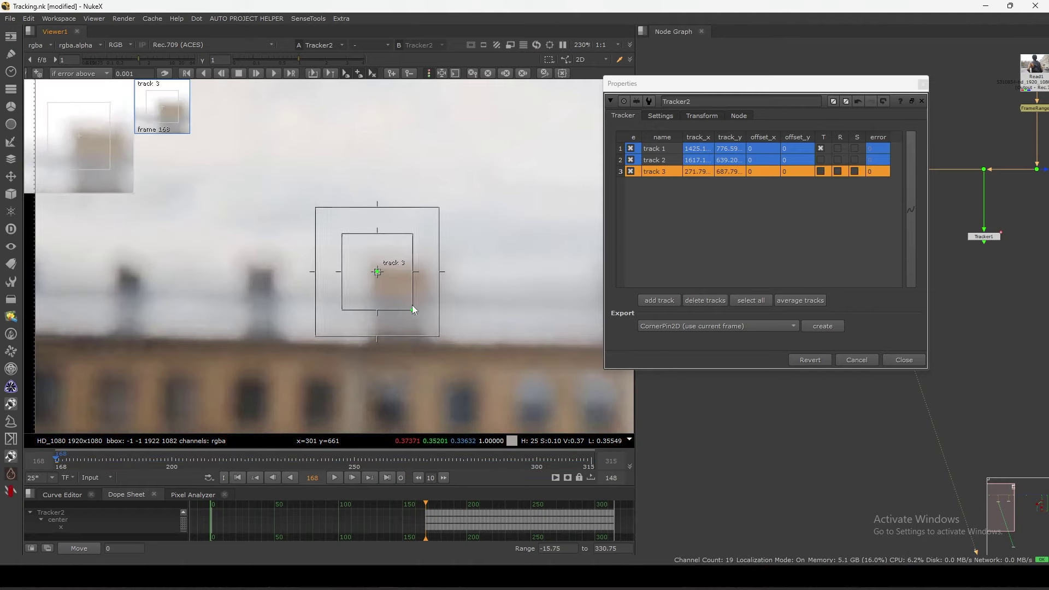
left_click_drag(412, 304, 462, 384)
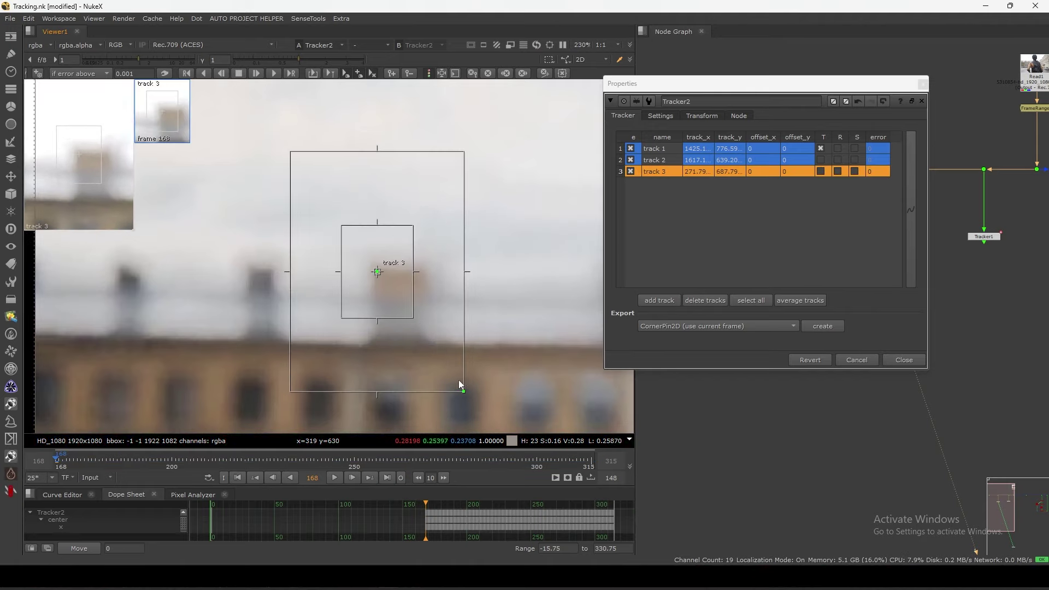
scroll(454, 368, "down", 2)
- Auto-track track 3 forward from frame 168, and step back to frame 269, where the chimney corner is still inside the image
left_click(274, 74)
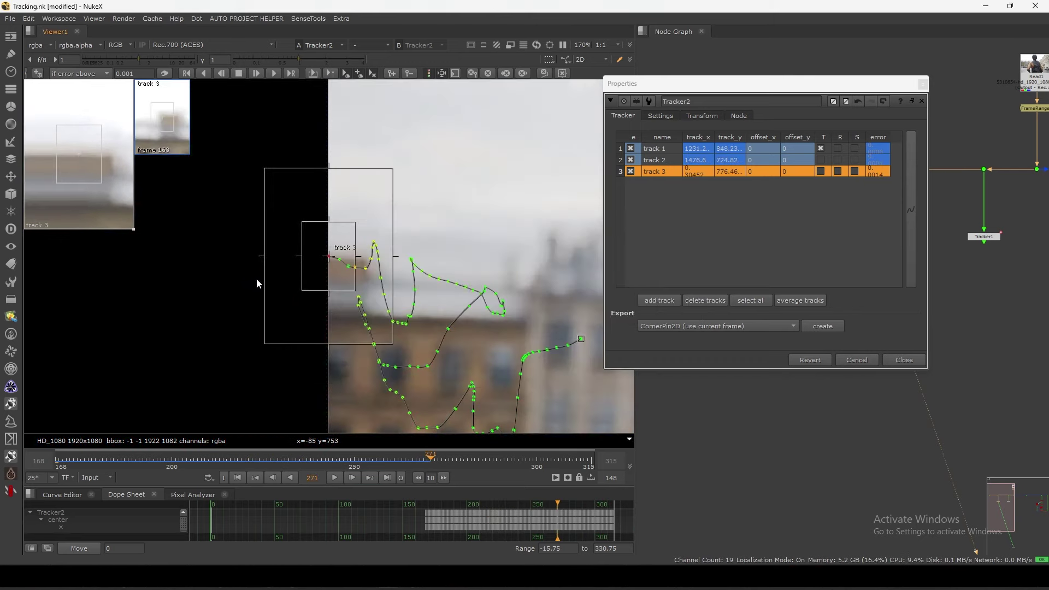
key("Left")
key("Left")
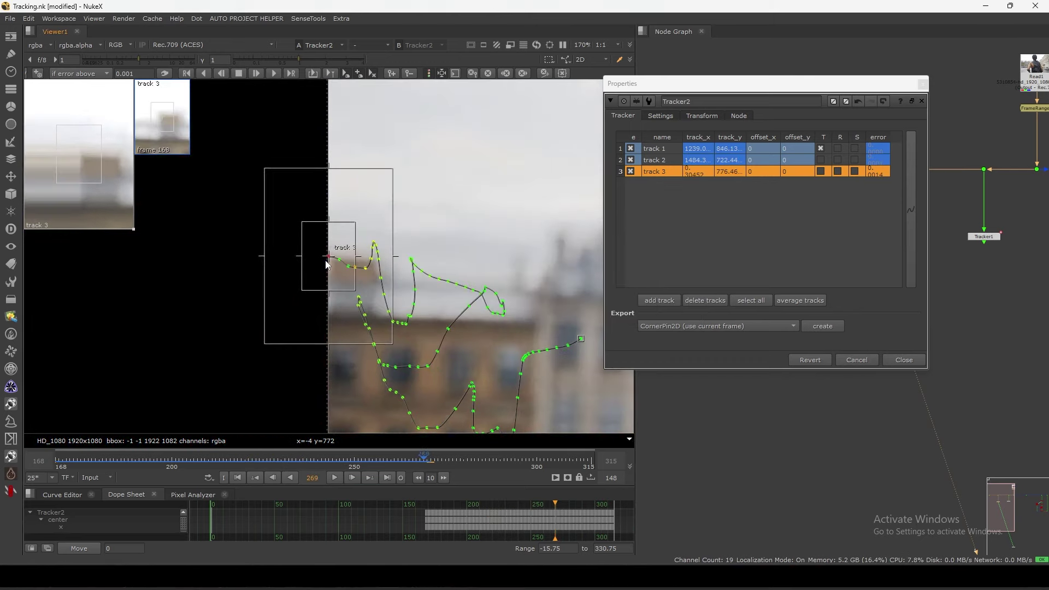
key("Left")
key("Left")
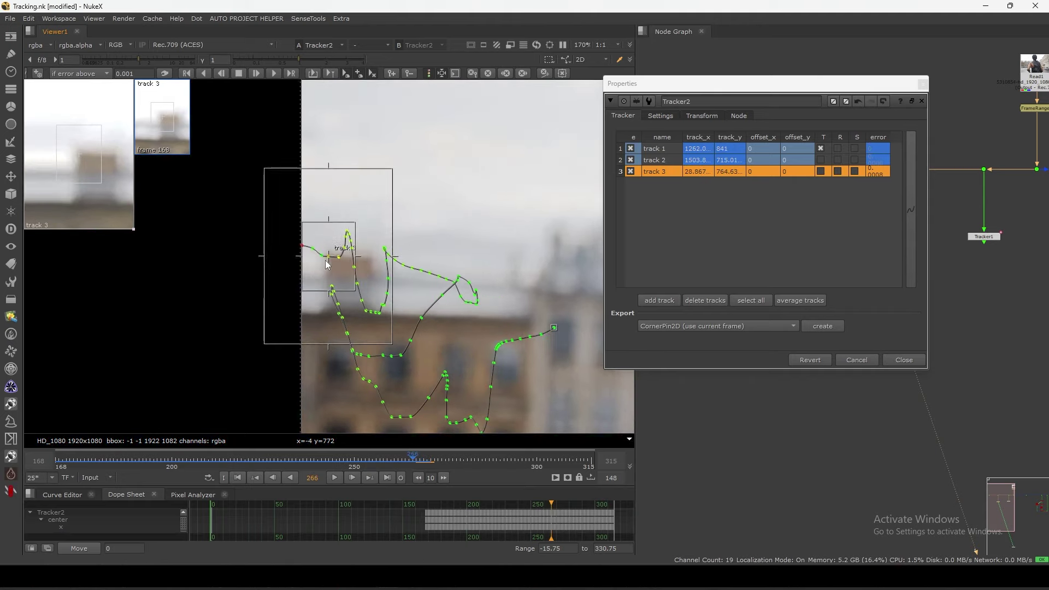
key("Right")
key("Right")
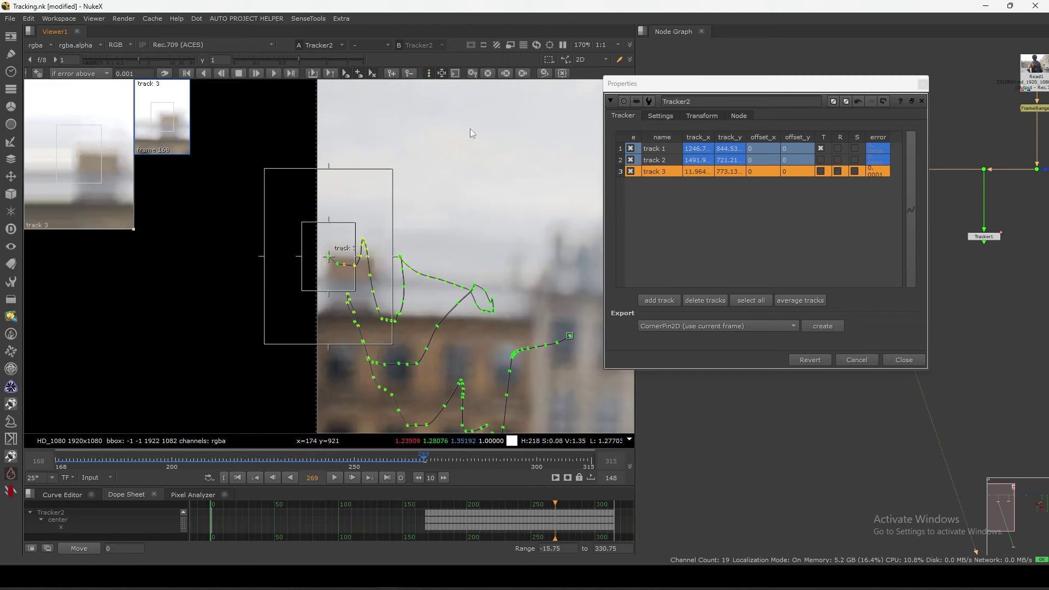
scroll(336, 270, "up", 5)
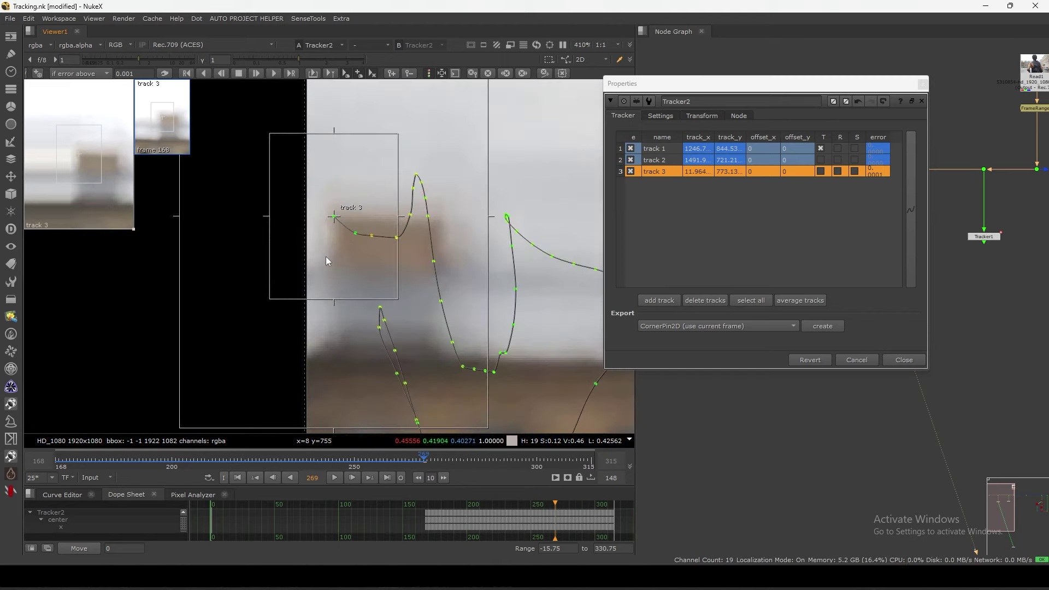
scroll(327, 262, "down", 5)
middle_click_drag(332, 295, 321, 296)
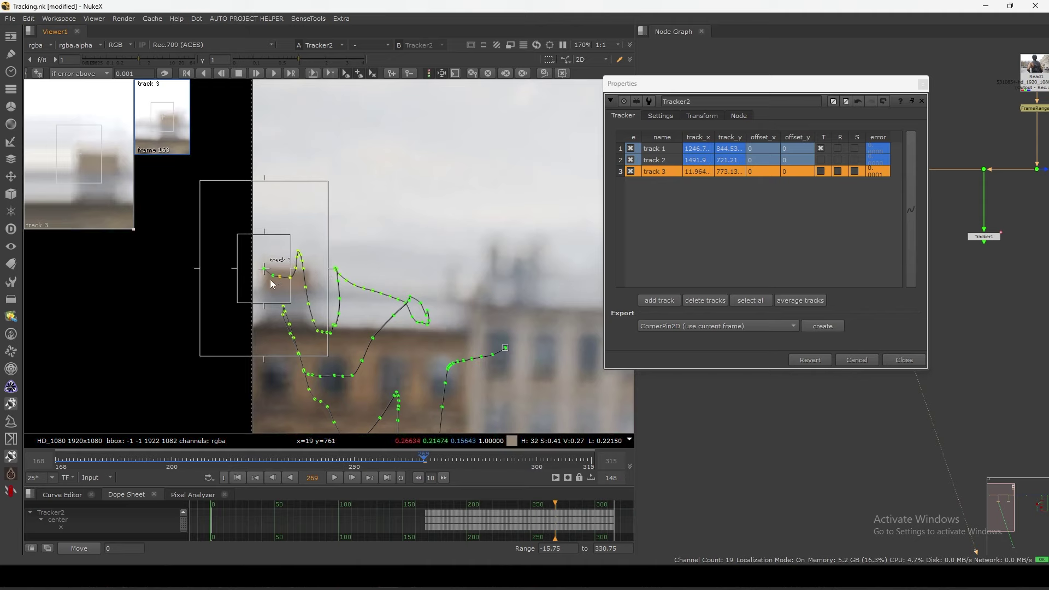
- Offset track 3 at frame 269 from the chimney corner to the blurred tower nearby, about 266 px in x and -34 px in y
left_click_drag(265, 272, 513, 304, "ctrl")
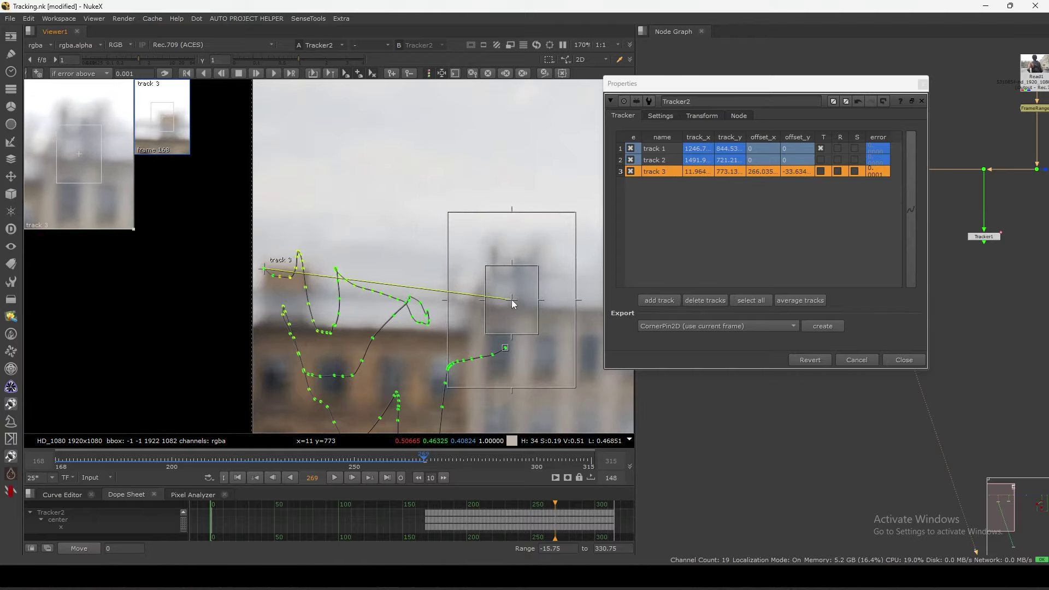
middle_click_drag(276, 302, 435, 297)
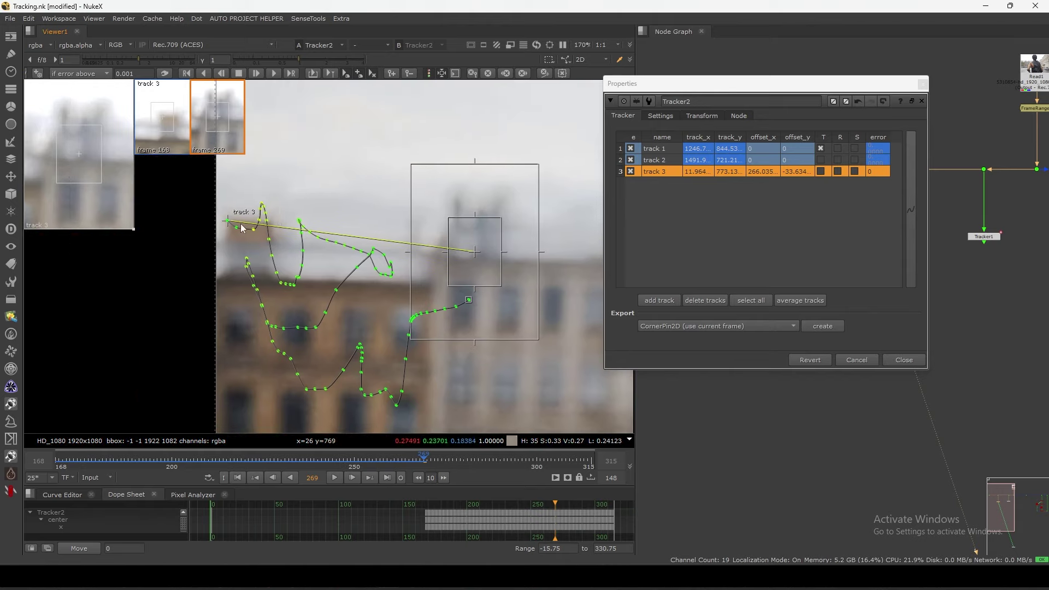
scroll(399, 241, "down", 9)
middle_click_drag(471, 257, 384, 273)
scroll(385, 273, "up", 3)
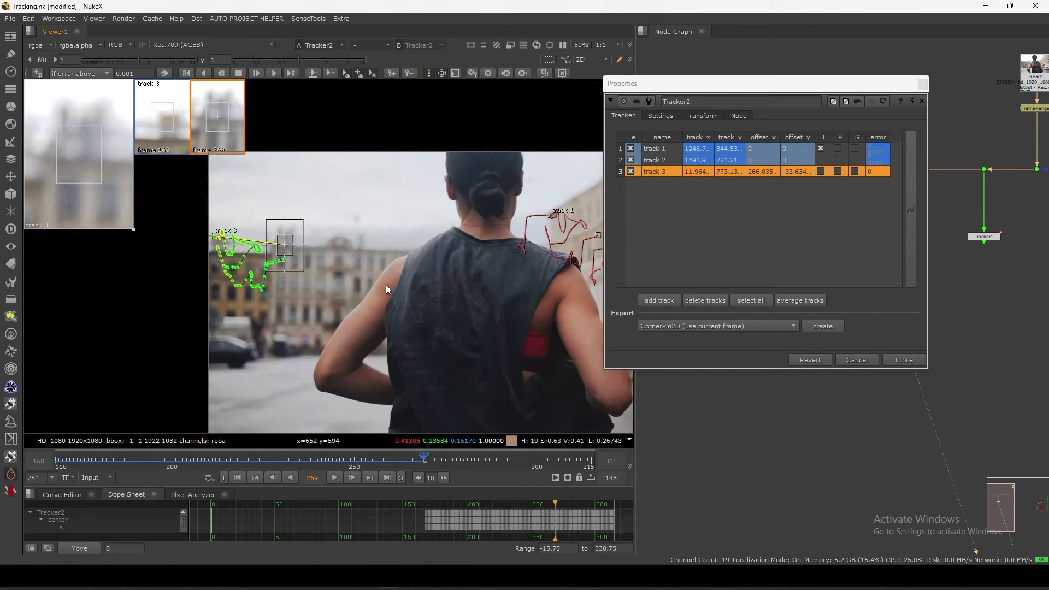
- Fine-tune track 3's offset onto the blurred tower at frame 269, to about 266.5 px in x and -31.6 px in y
middle_click_drag(284, 285, 446, 303)
scroll(422, 303, "up", 2)
scroll(437, 281, "up", 2)
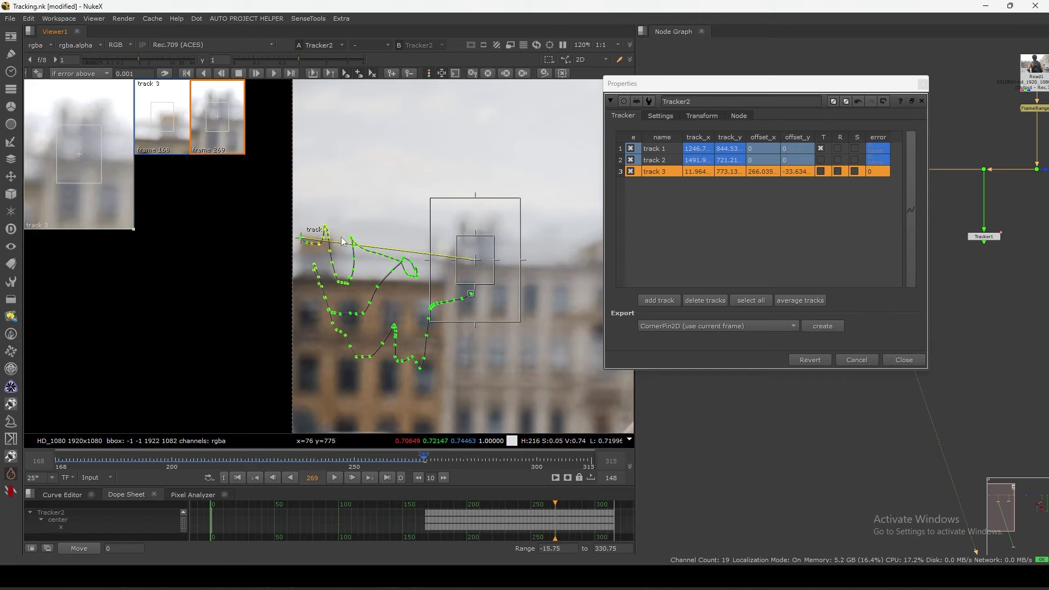
middle_click_drag(461, 269, 440, 277)
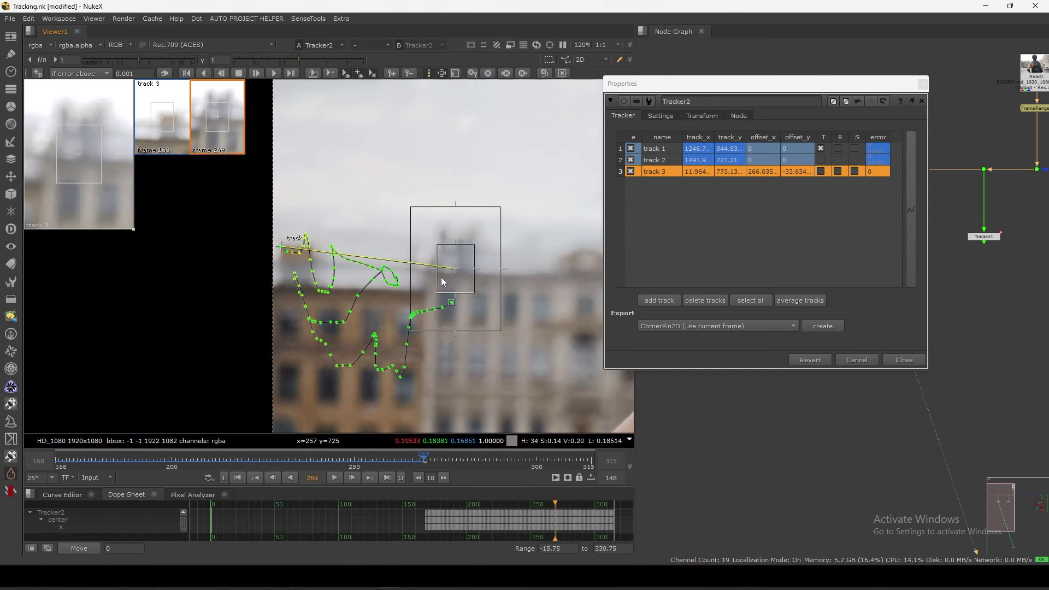
scroll(461, 270, "up", 1)
left_click_drag(458, 268, 457, 265)
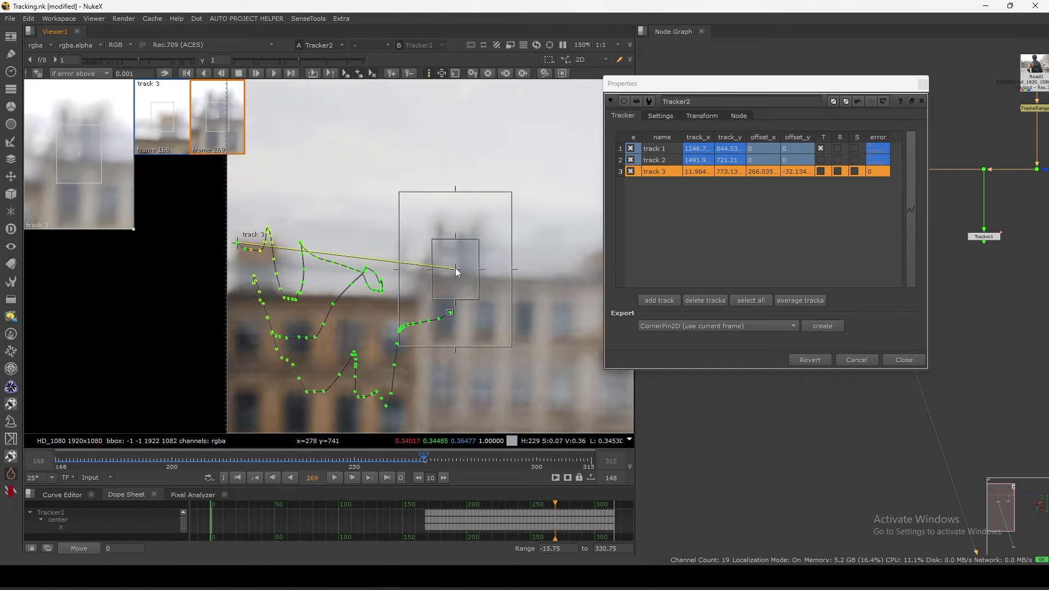
middle_click_drag(274, 282, 403, 302)
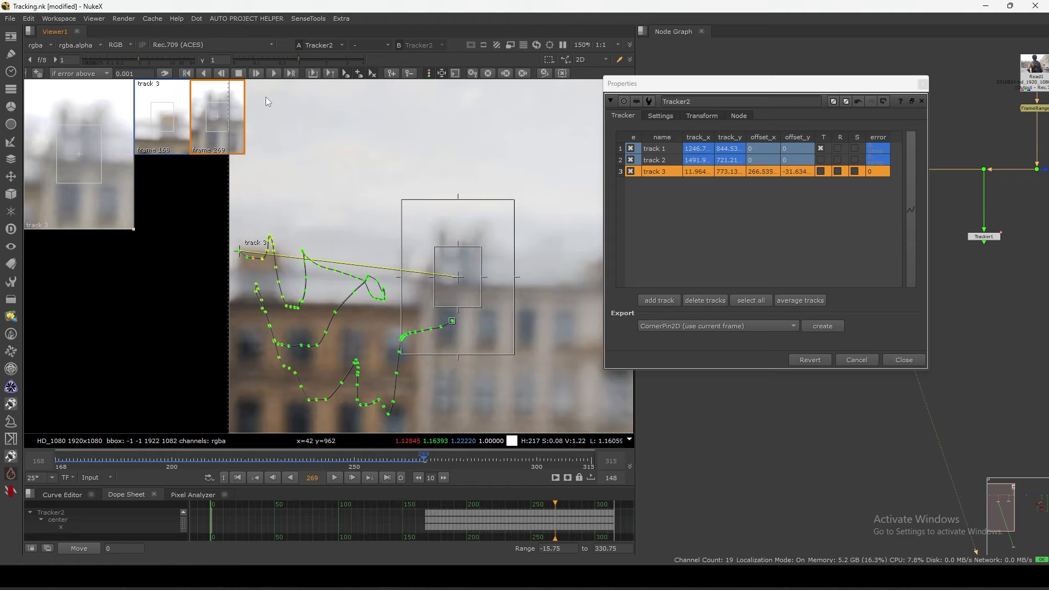
- Track the offset track 3 forward from frame 269 to the last frame, 315
left_click(257, 74)
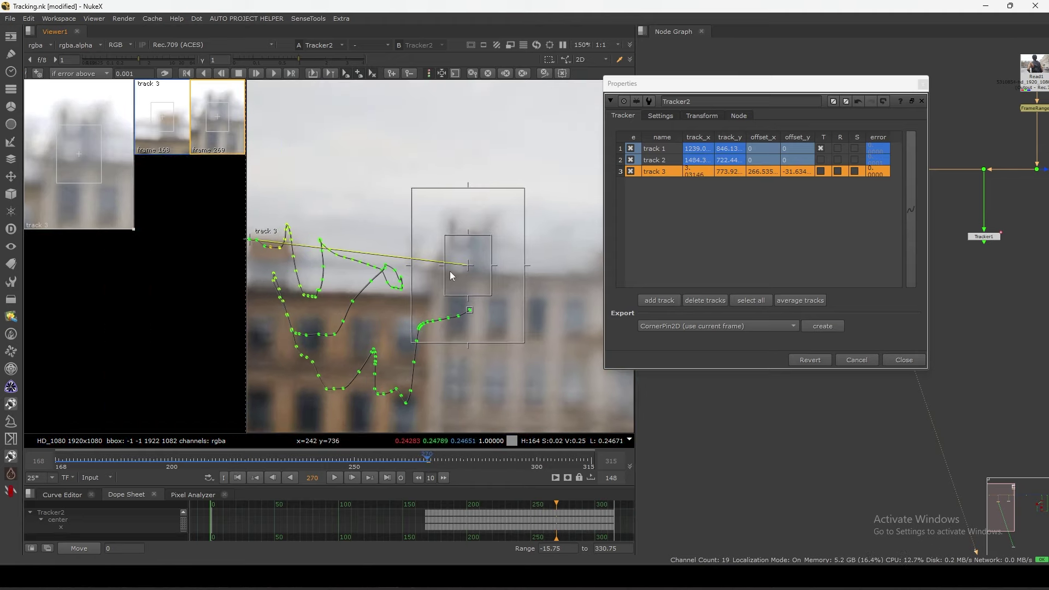
left_click(274, 74)
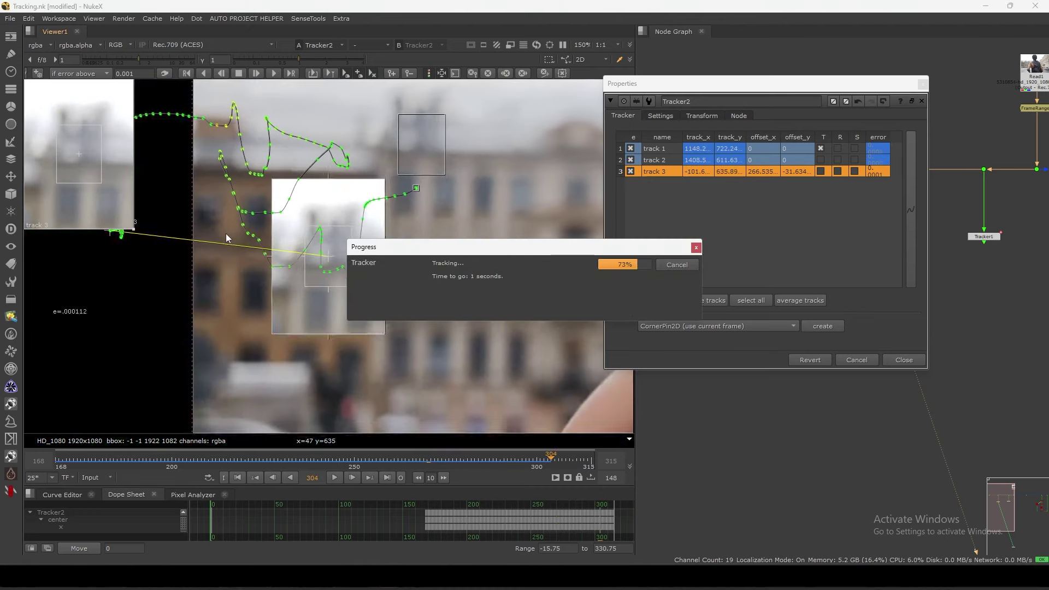
middle_click_drag(184, 348, 326, 341)
scroll(326, 341, "down", 4)
scroll(331, 344, "up", 2)
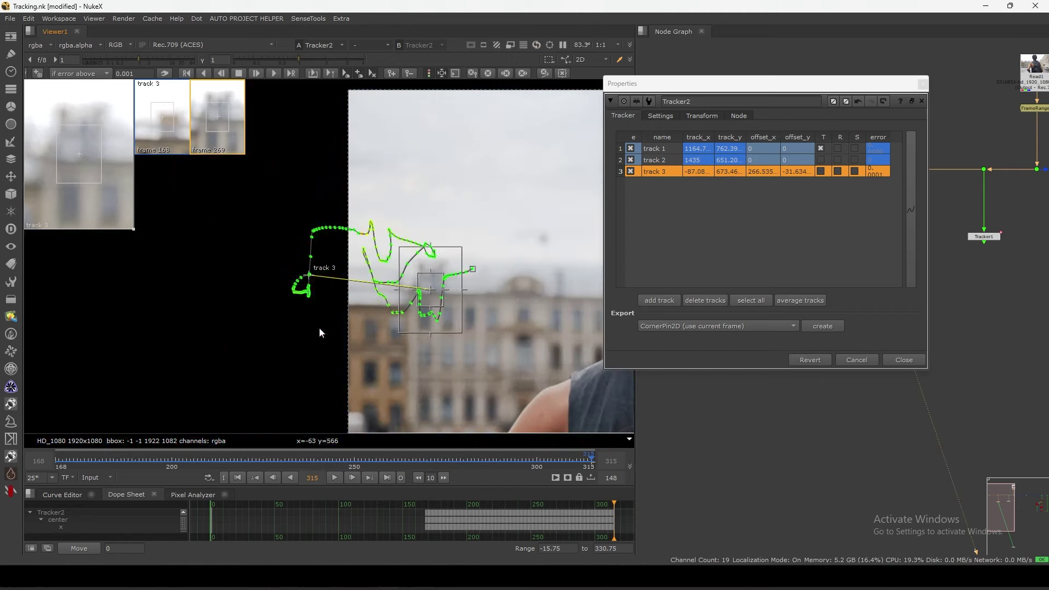
- Check track 3 across the clip by playing and scrubbing through frames before and after the offset begins
left_click_drag(583, 458, 537, 457)
left_click(631, 201)
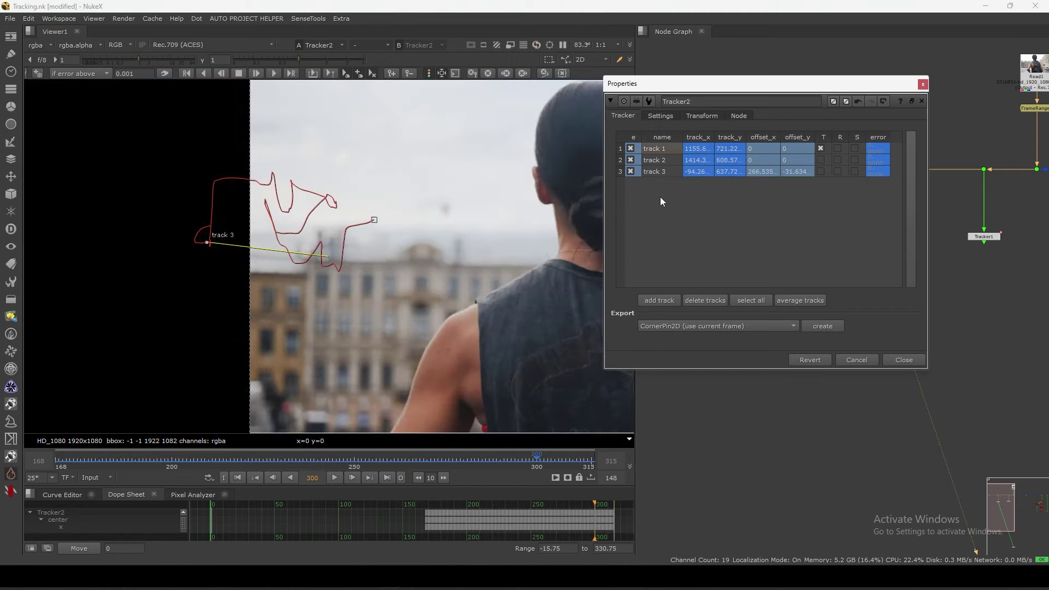
left_click_drag(398, 461, 374, 467)
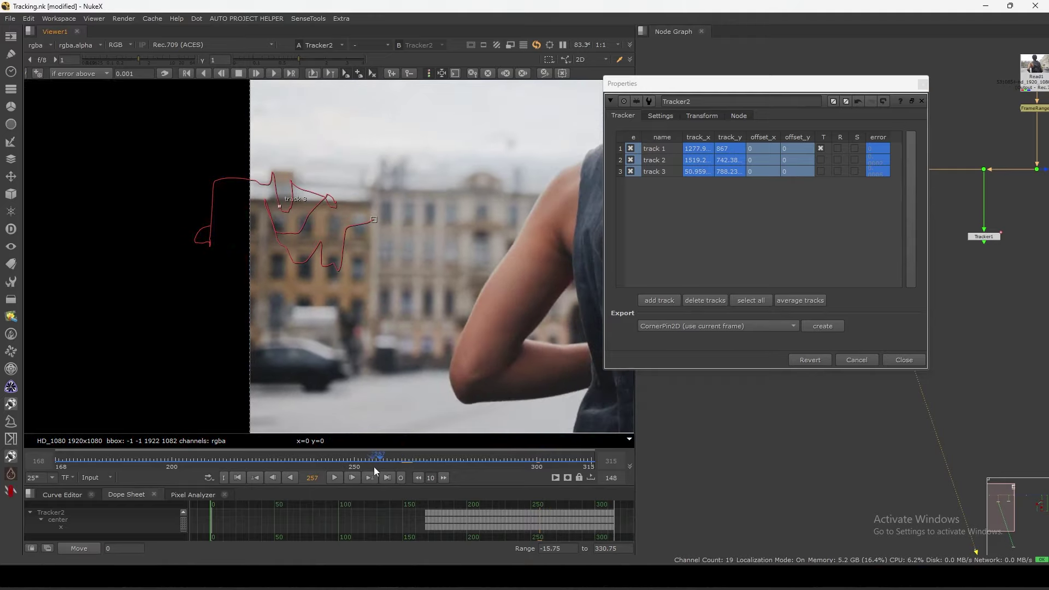
left_click(334, 477)
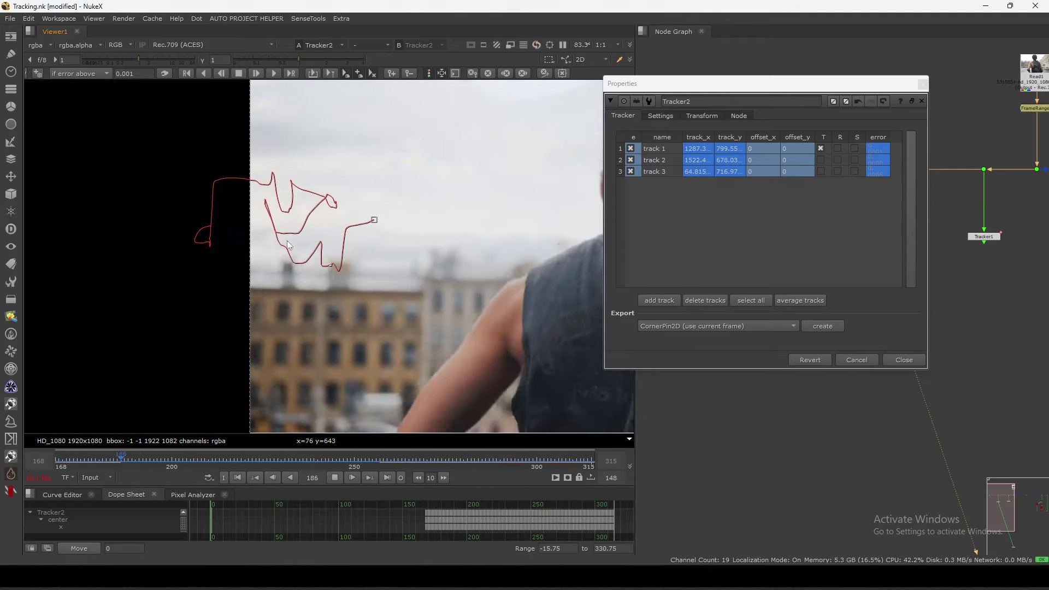
left_click(334, 478)
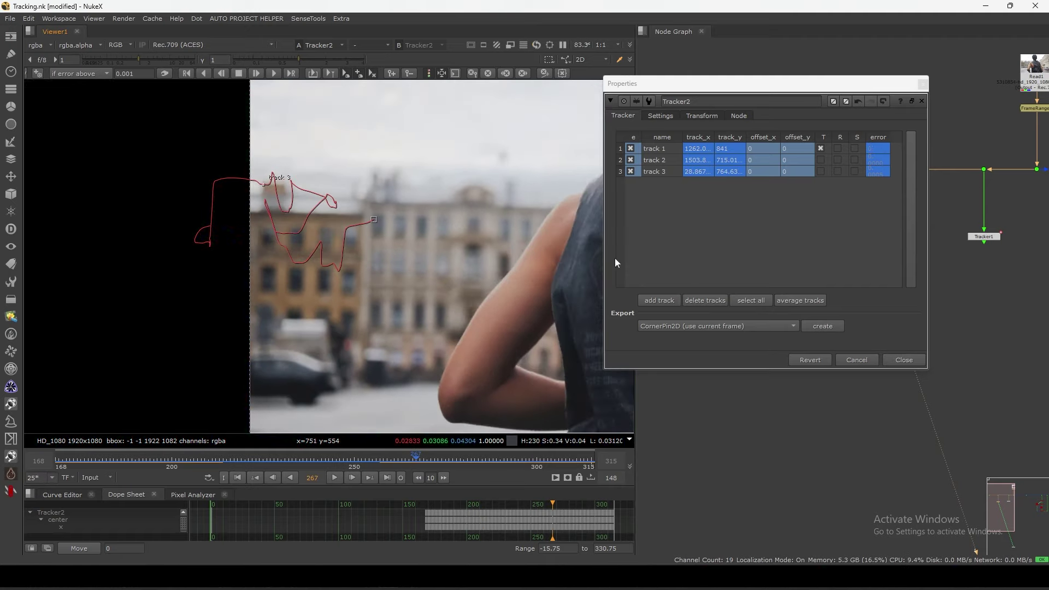
left_click(656, 173)
left_click_drag(448, 464, 521, 459)
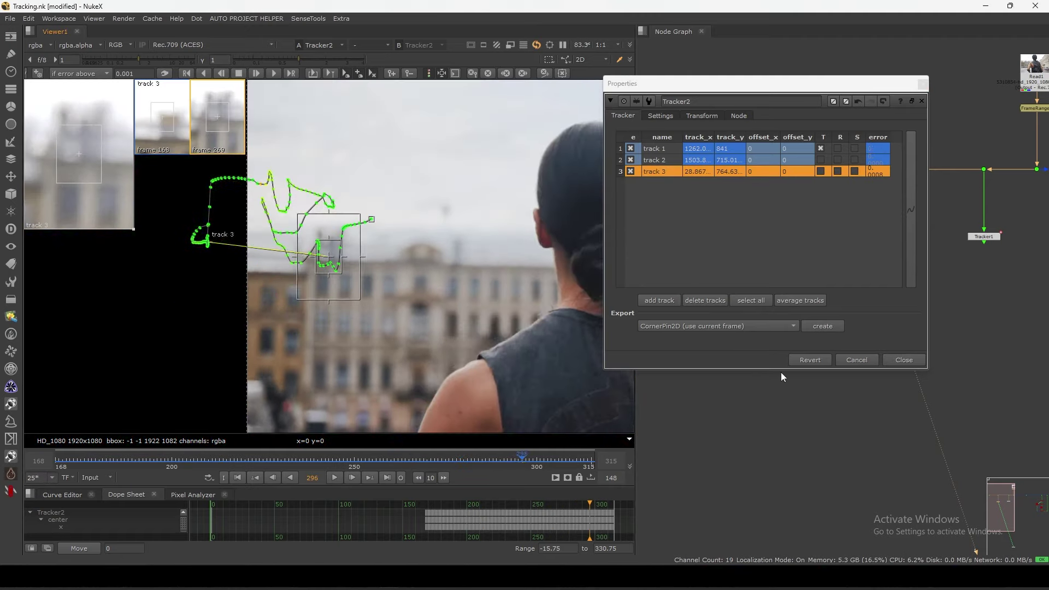
- Close Tracker2, open Tracker1, and examine its offset track 3 around frames 296 to 279
left_click(904, 359)
double_click(984, 244)
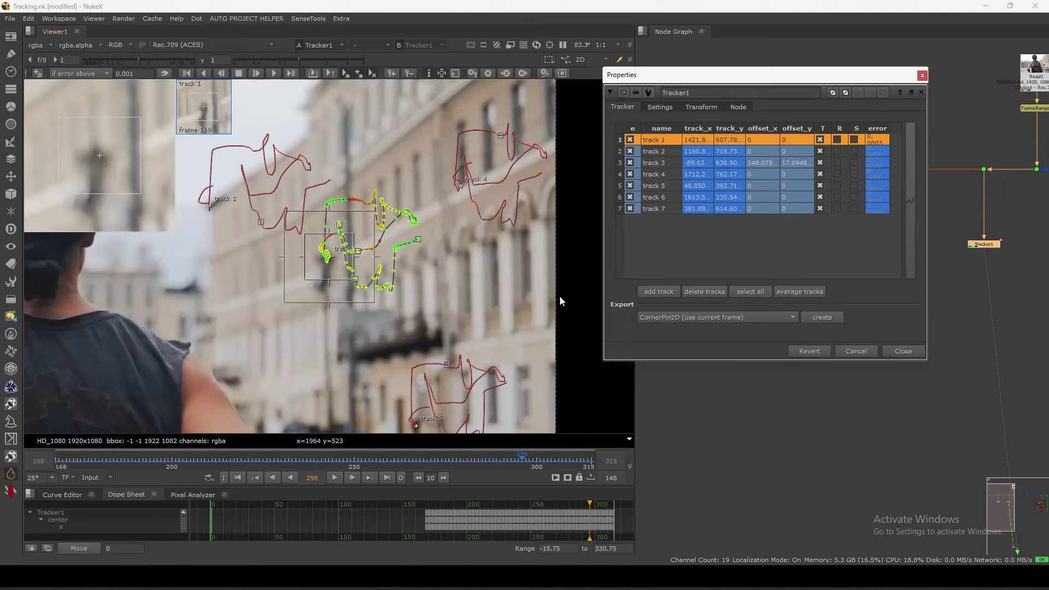
left_click(492, 295)
scroll(491, 295, "down", 2)
middle_click_drag(218, 273, 524, 273)
scroll(331, 257, "up", 2)
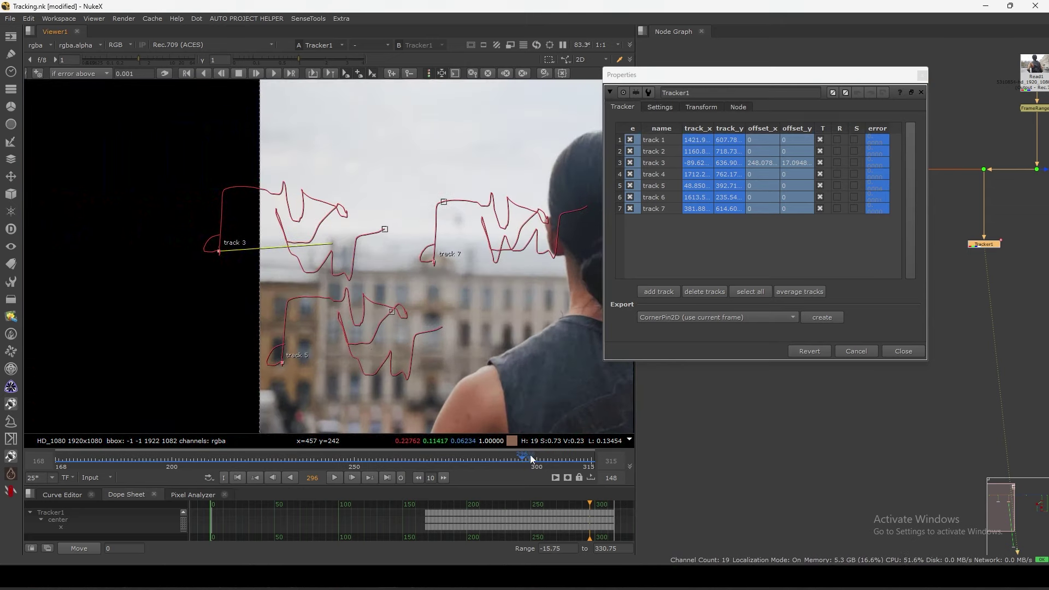
left_click_drag(531, 458, 460, 460)
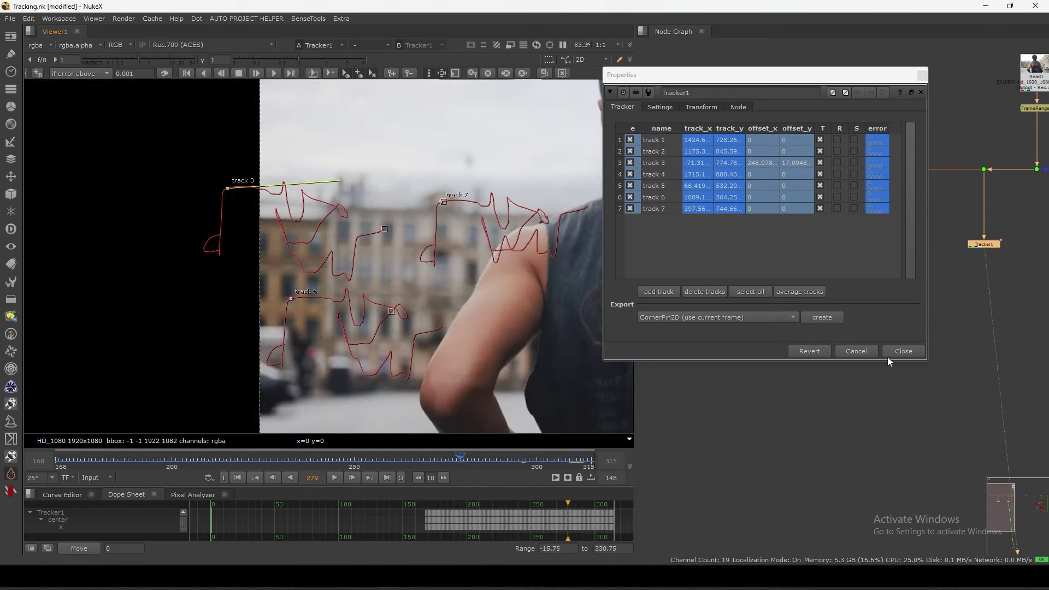
- Close Tracker1's properties and fit the whole clip image in the viewer
left_click(891, 354)
scroll(847, 360, "down", 2)
middle_click_drag(835, 366, 801, 392)
key("f")
left_click_drag(761, 278, 1000, 315)
middle_click_drag(768, 211, 787, 226)
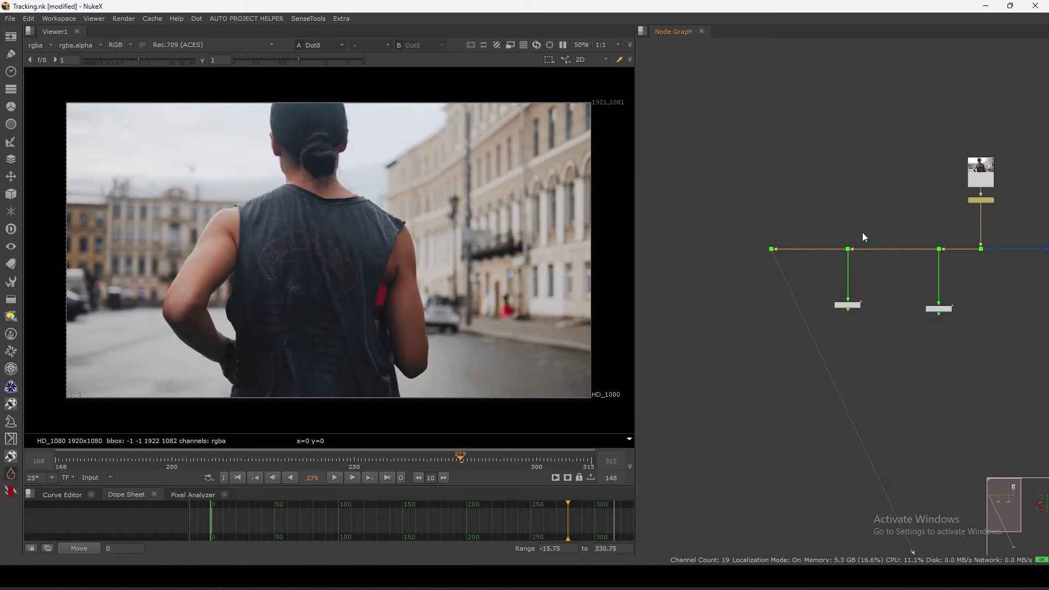
- Adjust the source nodes' spacing in the graph and display Tracker2's output in the viewer
left_click_drag(994, 188, 984, 203)
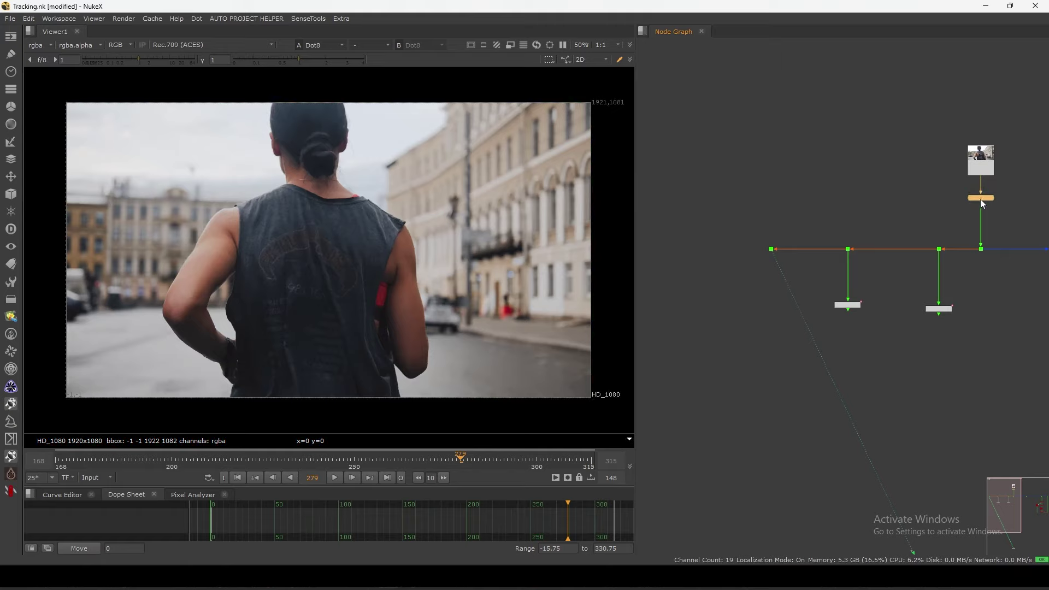
left_click_drag(789, 243, 748, 281)
key("1")
middle_click_drag(755, 269, 761, 271)
left_click_drag(897, 288, 823, 336)
key("1")
scroll(850, 311, "up", 3)
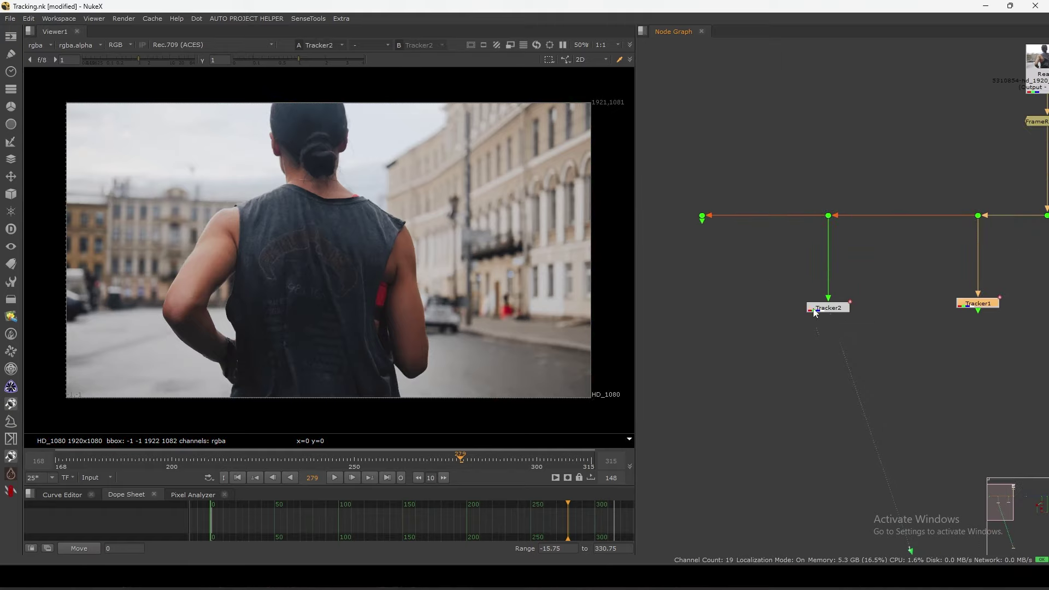
- Open Tracker2's general settings, try the adjust for luminance changes option, switch it back off, and close the properties
double_click(829, 304)
left_click(672, 117)
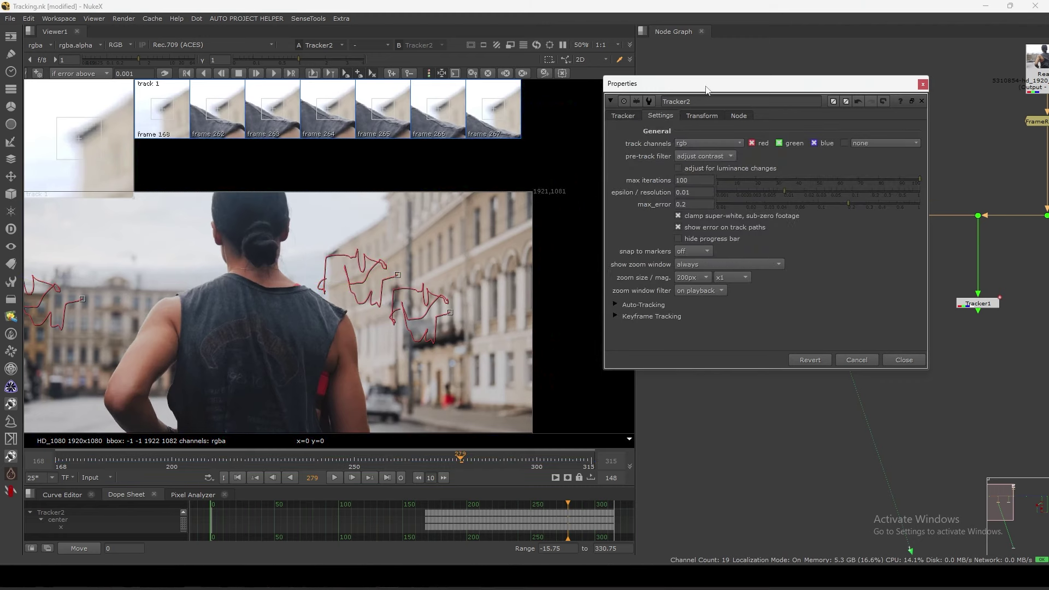
left_click_drag(706, 89, 711, 81)
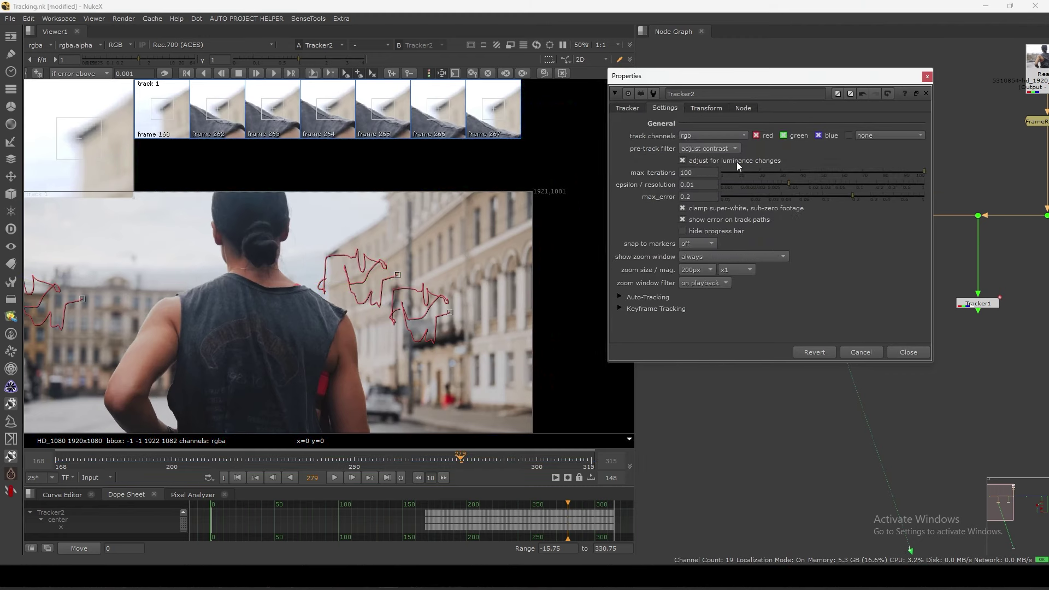
left_click(703, 161)
left_click(628, 107)
left_click(678, 104)
left_click_drag(699, 78, 697, 69)
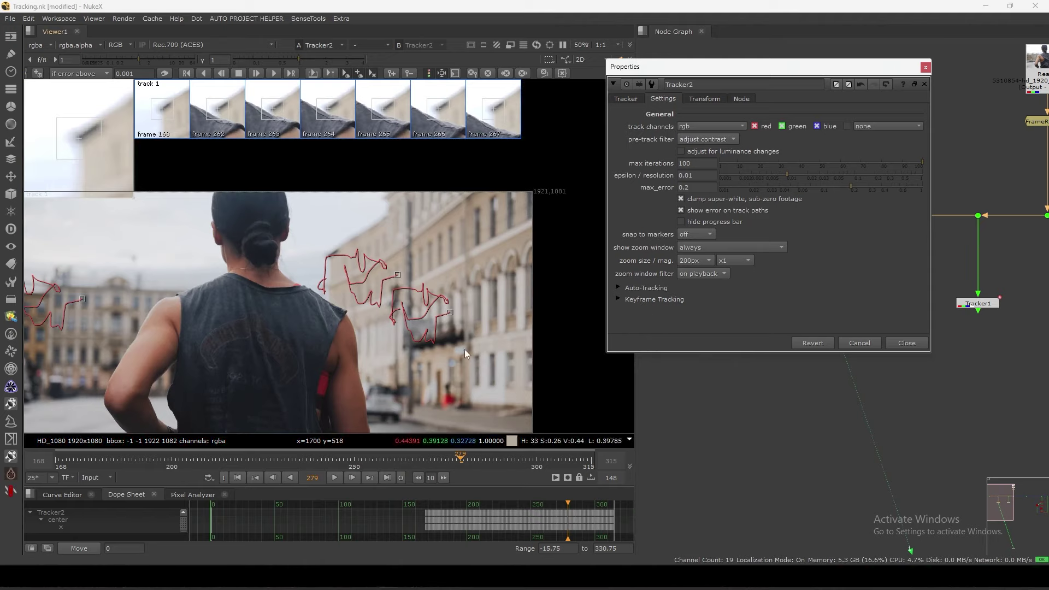
left_click(626, 99)
key("Escape")
- Display the dot above Tracker2 in the viewer, and add a PxF_Bandpass node to the dot at the end of the branch
middle_click_drag(724, 278, 844, 268)
left_click_drag(923, 173, 983, 224)
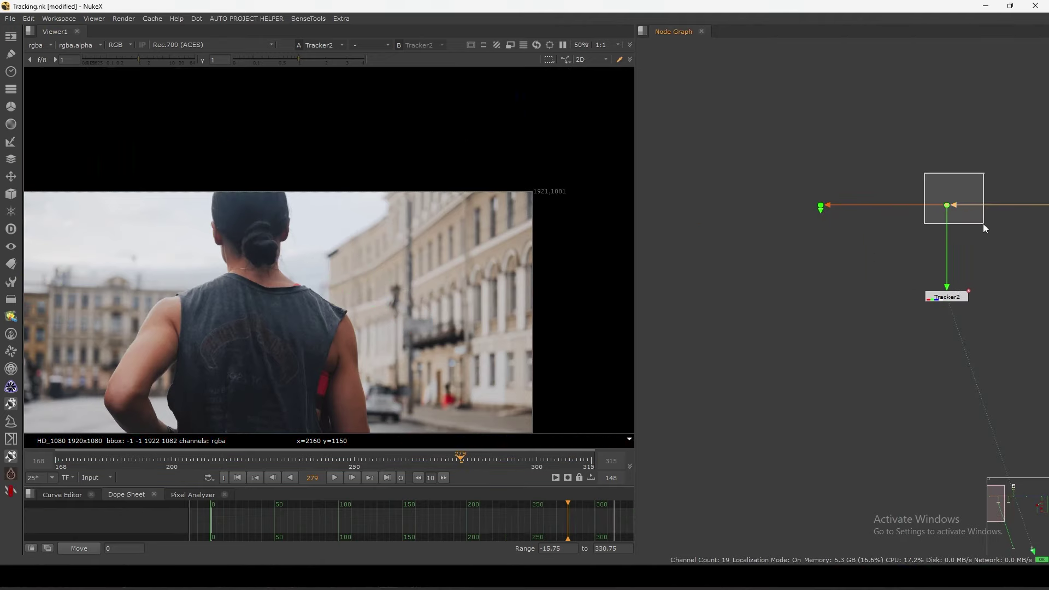
key("1")
left_click_drag(875, 180, 811, 235)
key("Tab")
type("pxf")
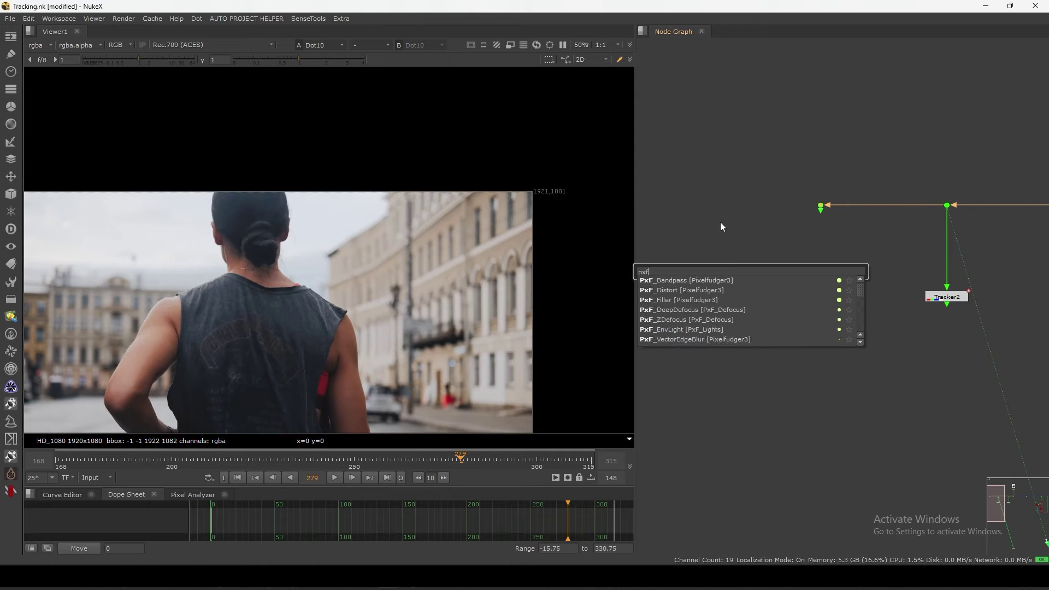
key("Down")
key("Return")
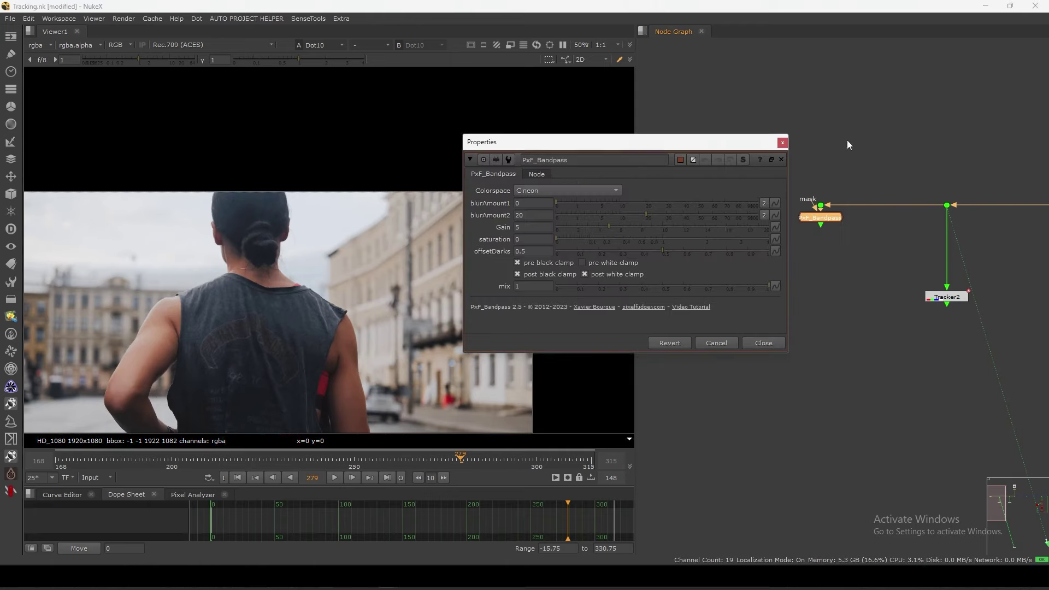
- Place PxF_Bandpass below its dot and display its output fitted in the viewer
middle_click_drag(846, 141, 861, 140)
left_click_drag(837, 219, 837, 247)
key("1")
left_click_drag(697, 144, 806, 94)
key("f")
- Increase blurAmount2 and Gain on PxF_Bandpass, and close its properties
left_click_drag(755, 166, 798, 165)
left_click_drag(718, 178, 757, 184)
left_click(891, 94)
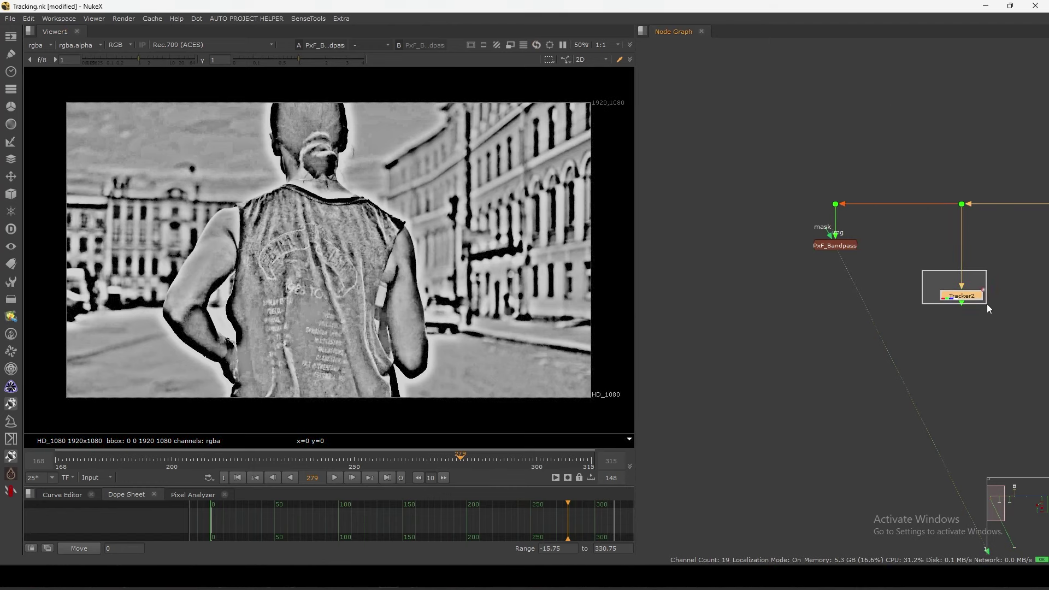
- Insert a Grade node between the dot and Tracker2, with gain 2.1 and gamma 0.39
left_click_drag(987, 304, 988, 305)
left_click_drag(994, 175, 934, 226)
key("1")
left_click_drag(582, 143, 463, 251)
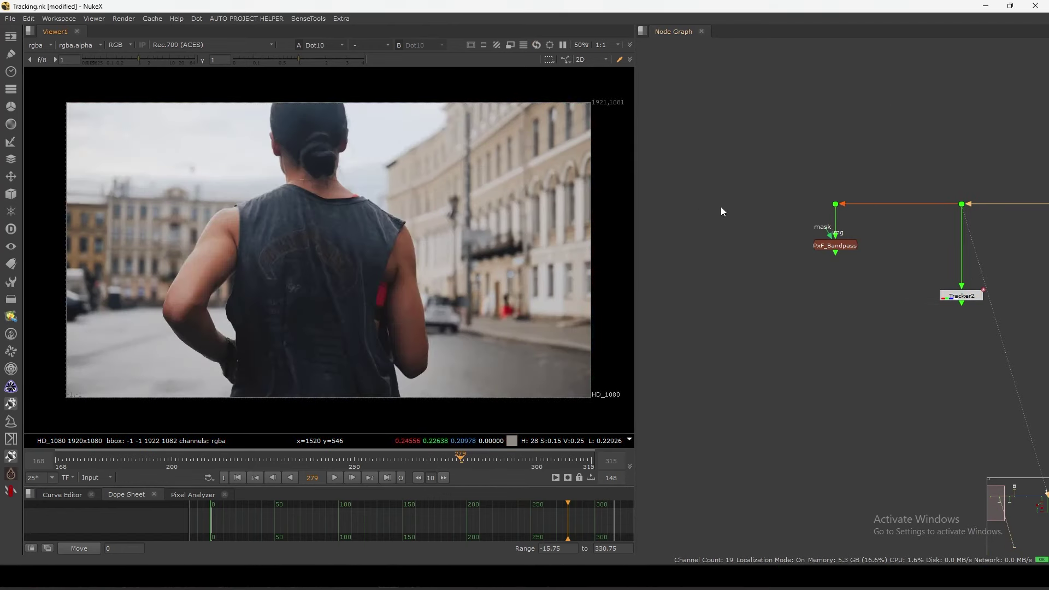
key("g")
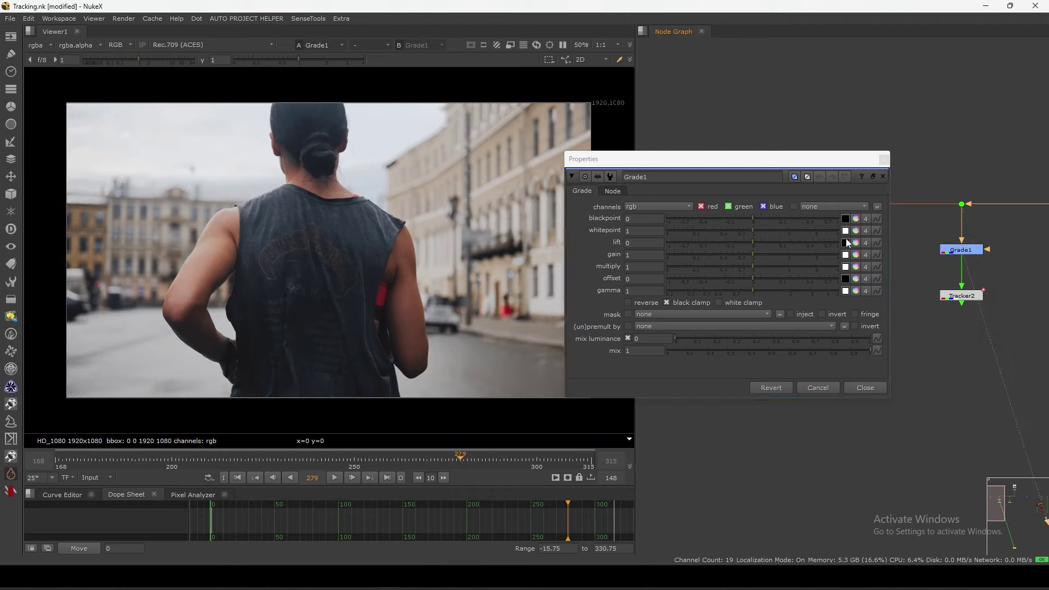
left_click_drag(763, 259, 792, 256)
left_click_drag(748, 297, 708, 293)
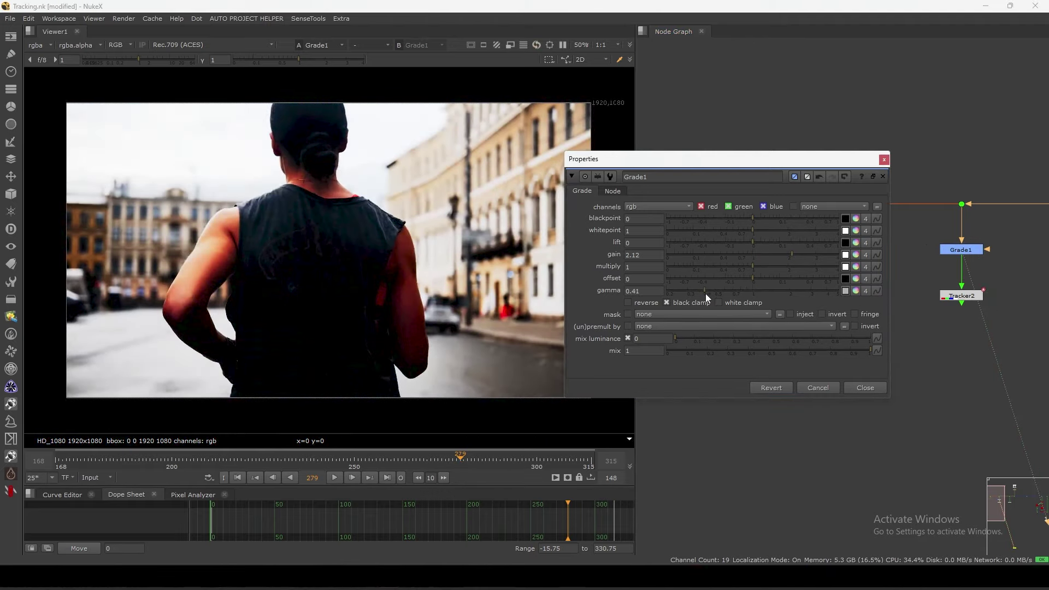
left_click_drag(792, 255, 791, 255)
left_click_drag(707, 294, 702, 294)
- Compare the building's arches with the Grade node enabled and disabled, and delete the Grade node
scroll(479, 241, "up", 5)
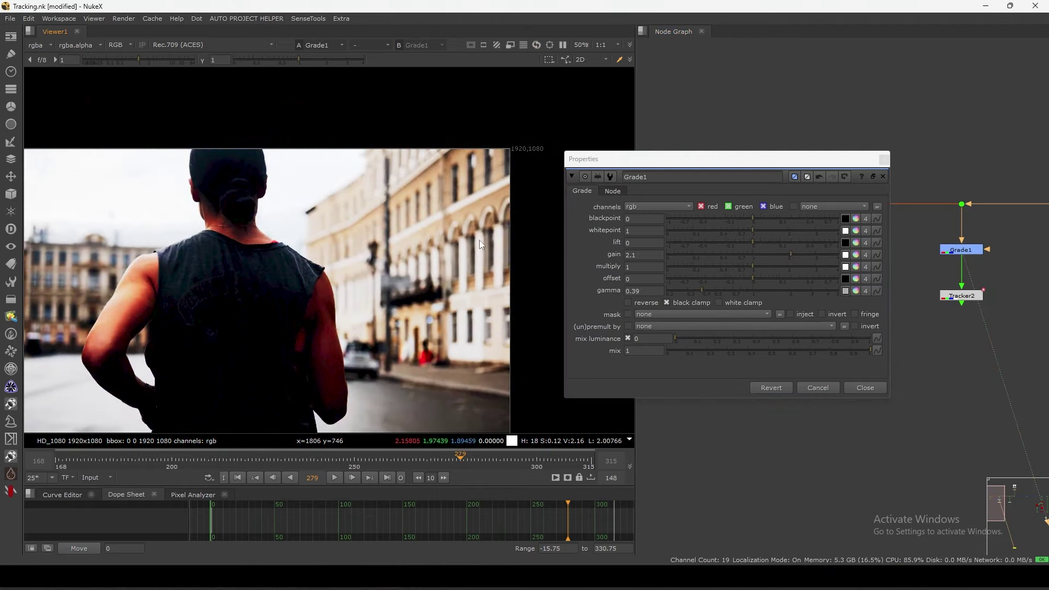
scroll(497, 257, "up", 10)
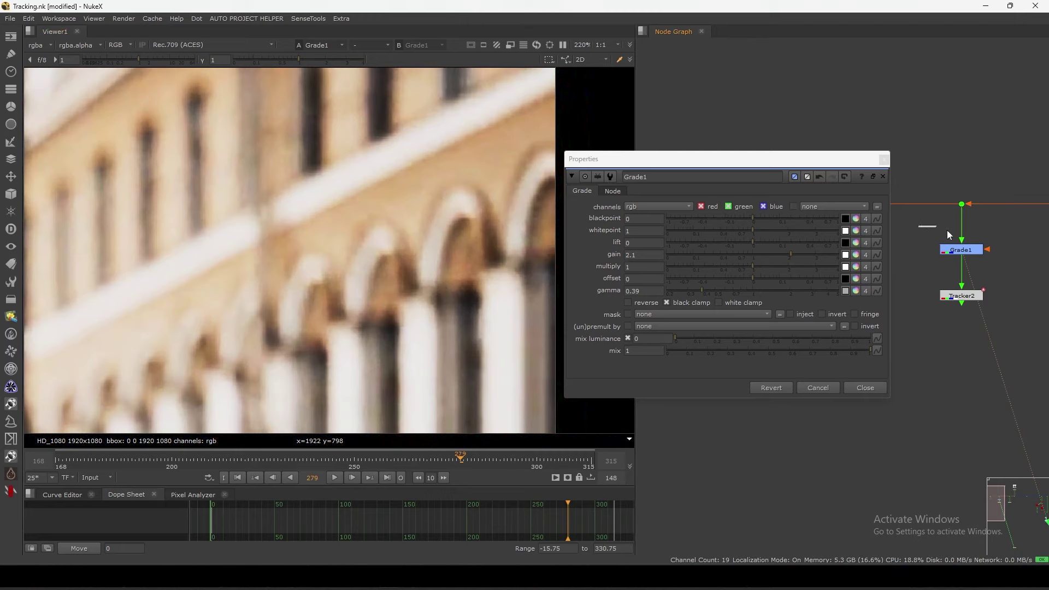
left_click_drag(947, 232, 1014, 262)
key("d")
key("d")
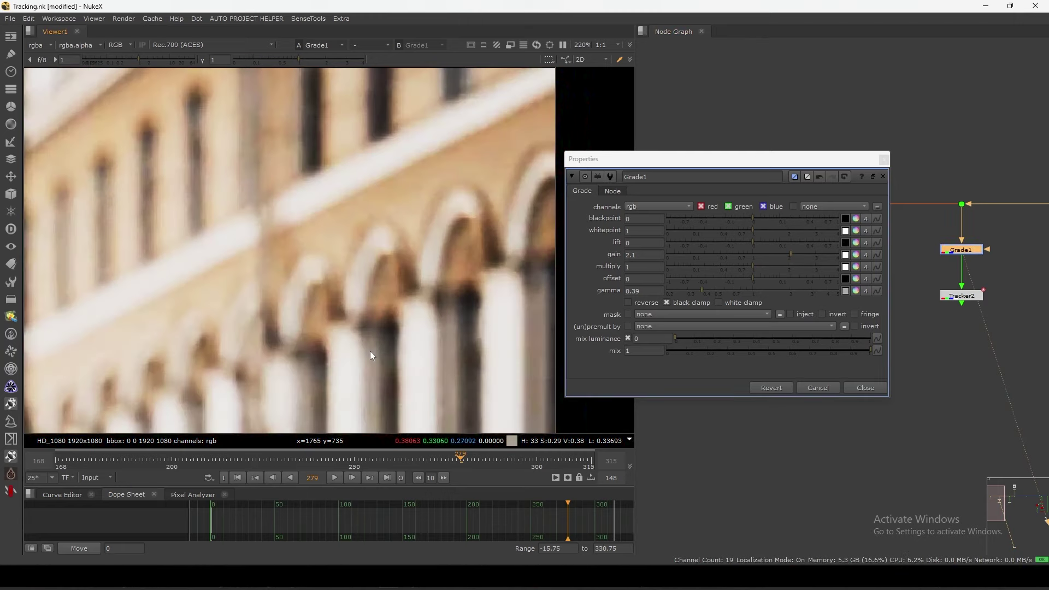
key("d")
key("d")
key("d")
key("Delete")
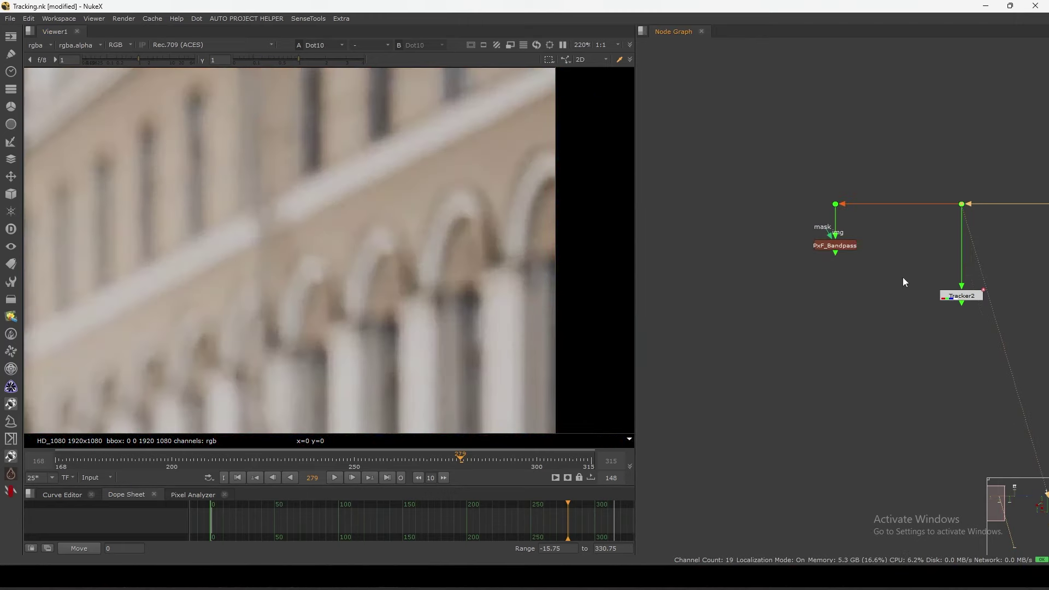
- Display PxF_Bandpass's full-frame output in the viewer and play the clip to examine the contrast
key("1")
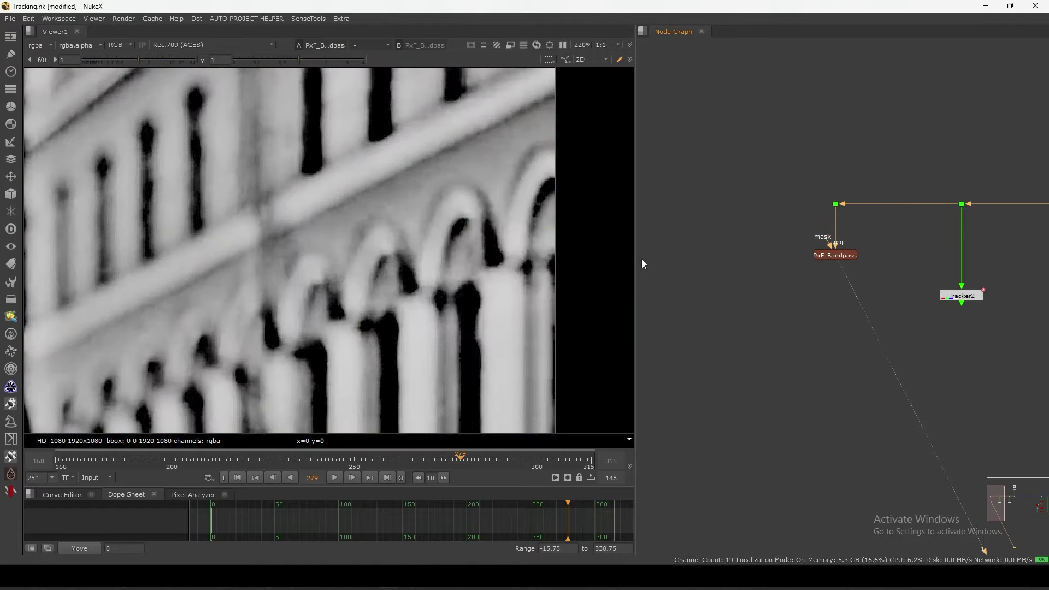
key("f")
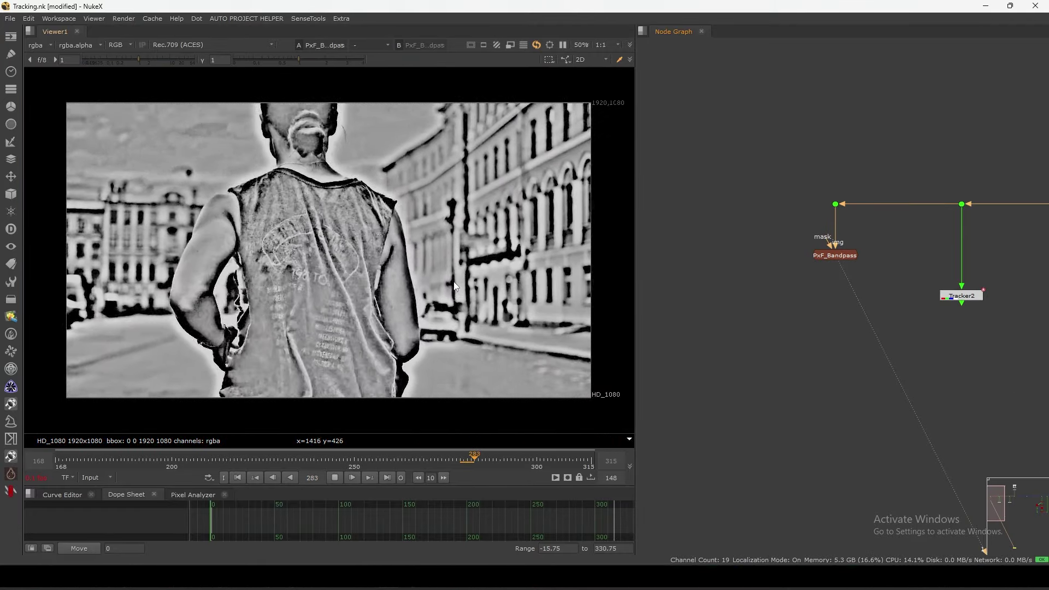
scroll(398, 217, "up", 2)
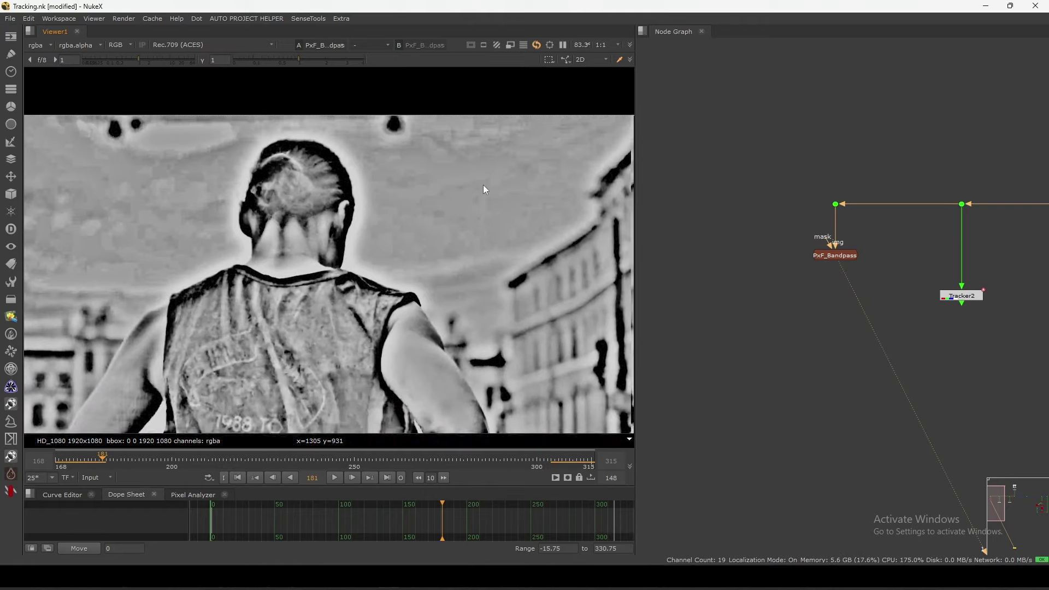
- Compare PxF_Bandpass's output with the source dot's footage, trying a lower viewer gain on the source, and examine the building's windows up close
middle_click_drag(533, 157, 512, 176)
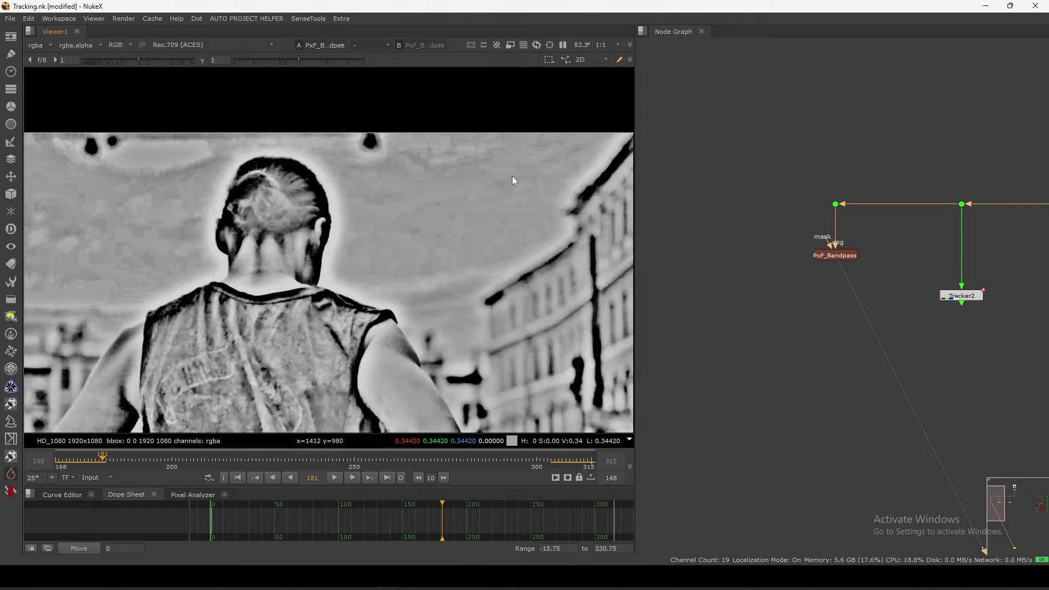
middle_click_drag(461, 237, 324, 199)
left_click_drag(784, 173, 869, 218)
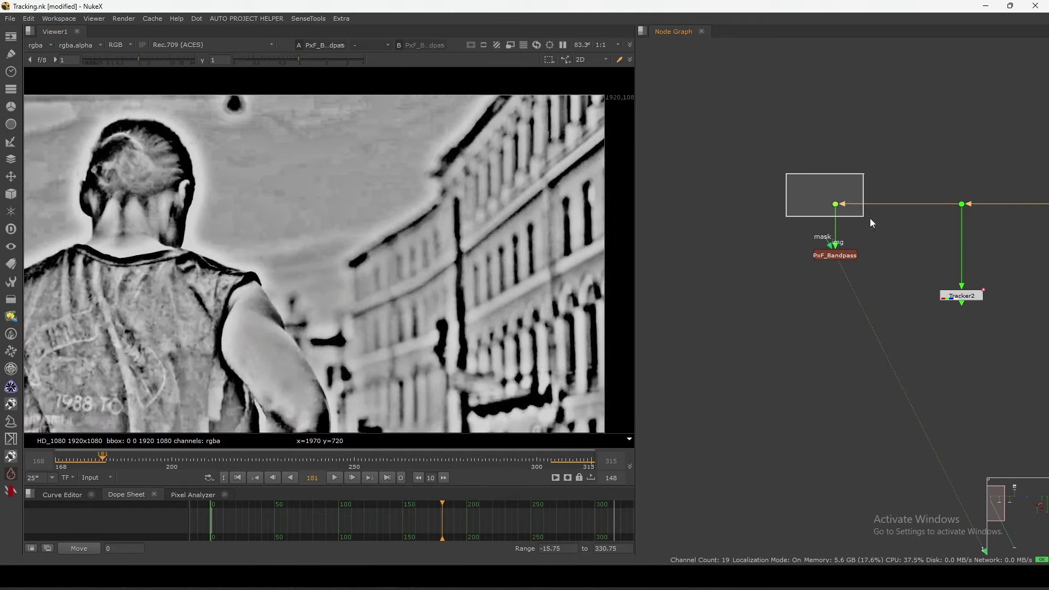
key("1")
left_click_drag(413, 127, 262, 219)
left_click_drag(134, 63, 116, 67)
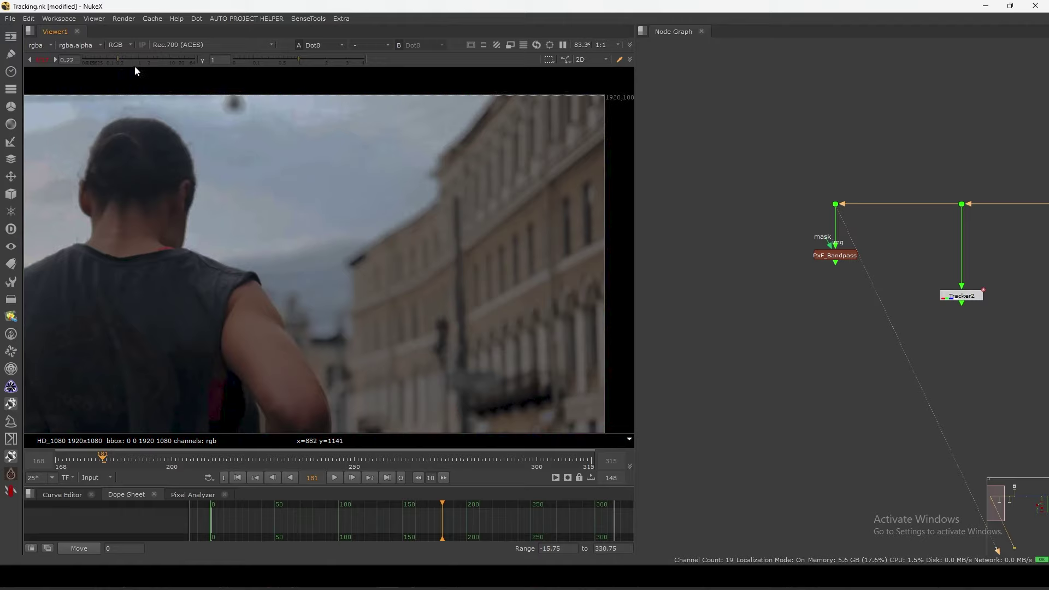
left_click(134, 65, "ctrl")
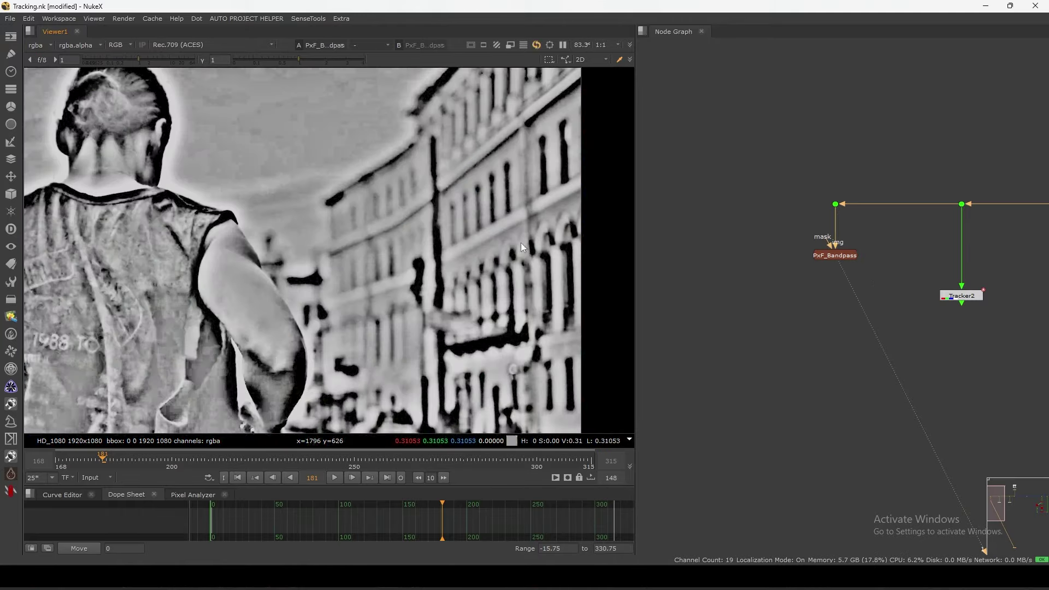
scroll(516, 248, "up", 4)
middle_click_drag(521, 243, 477, 316)
middle_click_drag(505, 221, 487, 304)
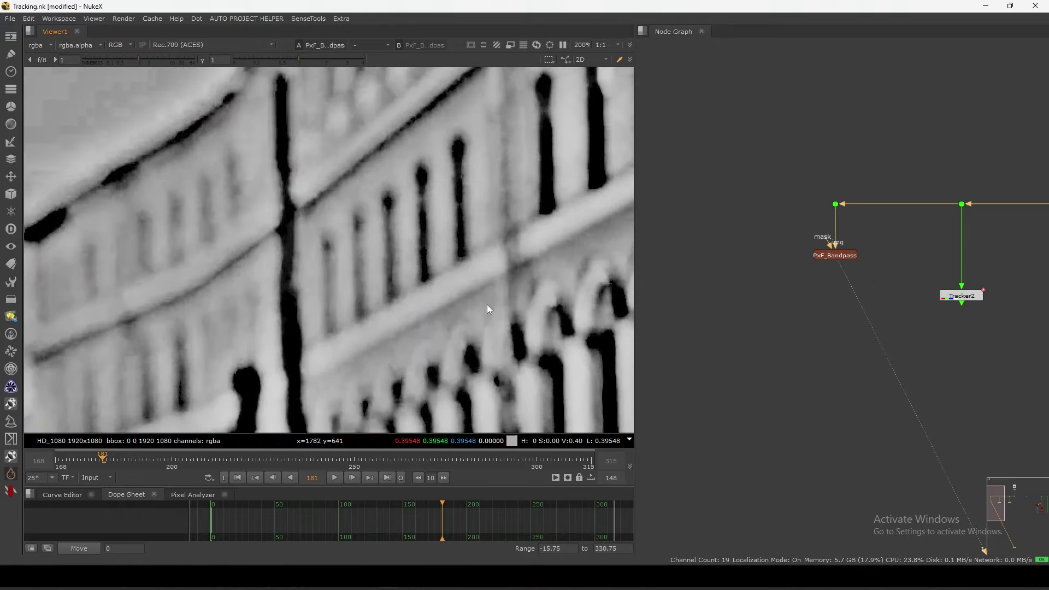
scroll(488, 303, "down", 2)
- Add a Blur node below PxF_Bandpass, close its properties, and display the full frame
left_click(841, 256)
key("b")
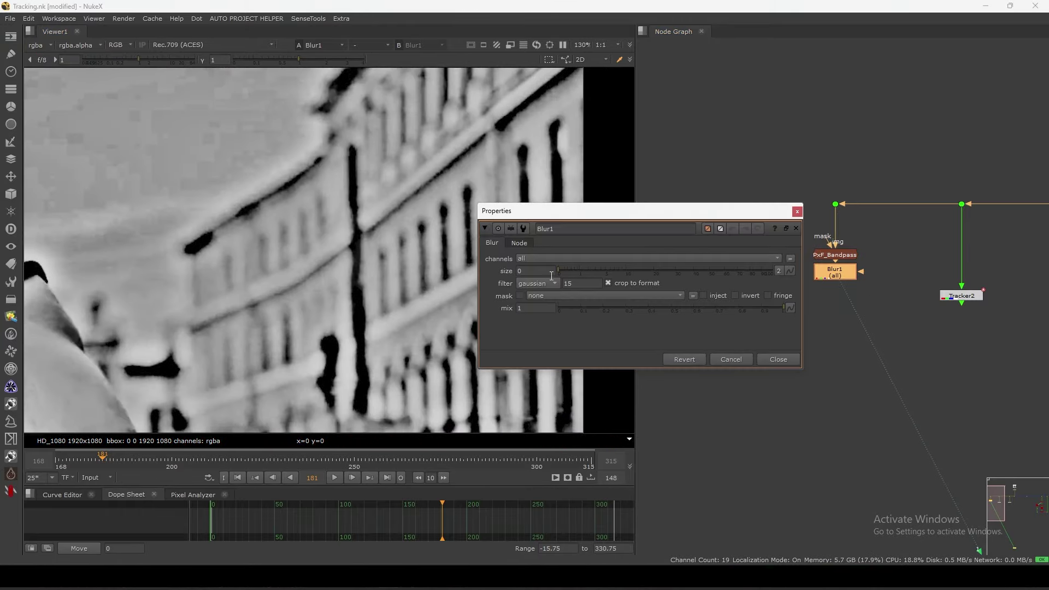
left_click(782, 360)
scroll(488, 268, "up", 2)
mouse_move(487, 267)
middle_mouse_down()
mouse_move(505, 263)
mouse_move(478, 274)
middle_mouse_up()
key("f")
- Add a Tracker node below the Blur node, space it out in the graph, and place its properties clear of the viewer
key("Tab")
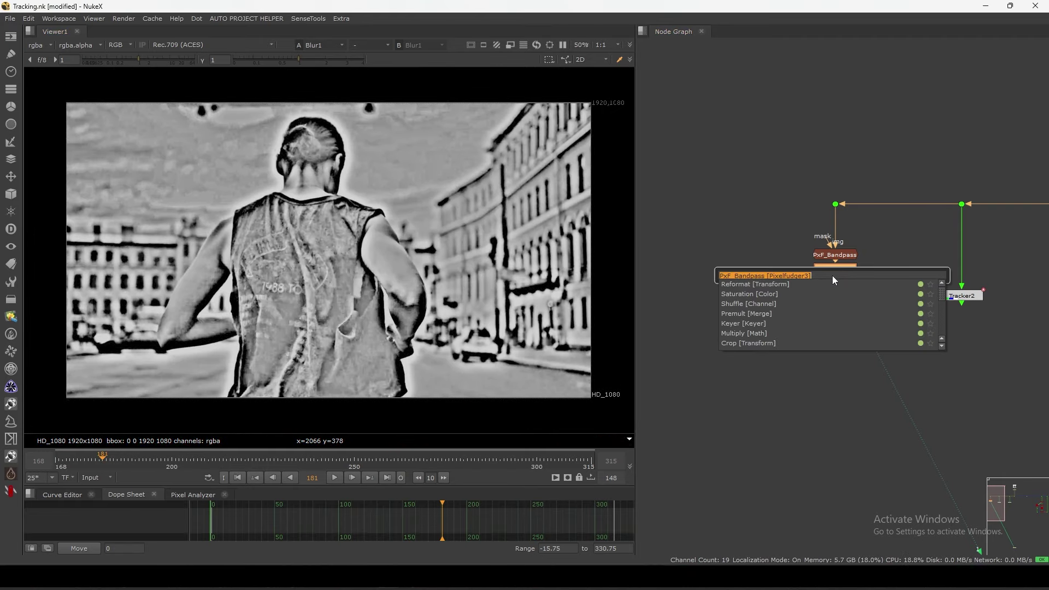
type("tracker")
key("Return")
left_click_drag(830, 289, 830, 307)
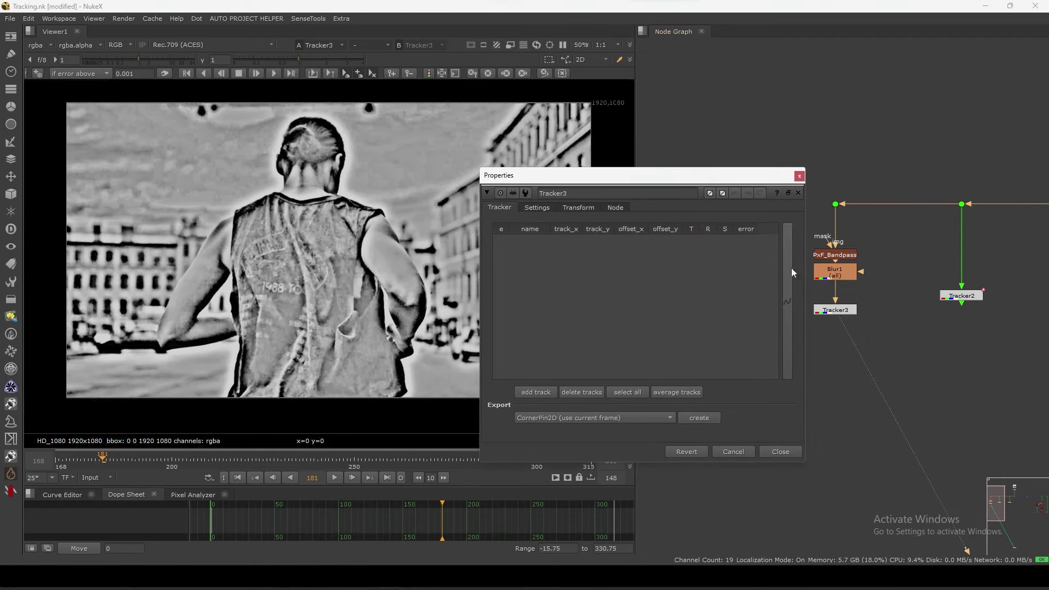
left_click(829, 307)
left_click(738, 176)
left_click_drag(682, 175, 872, 97)
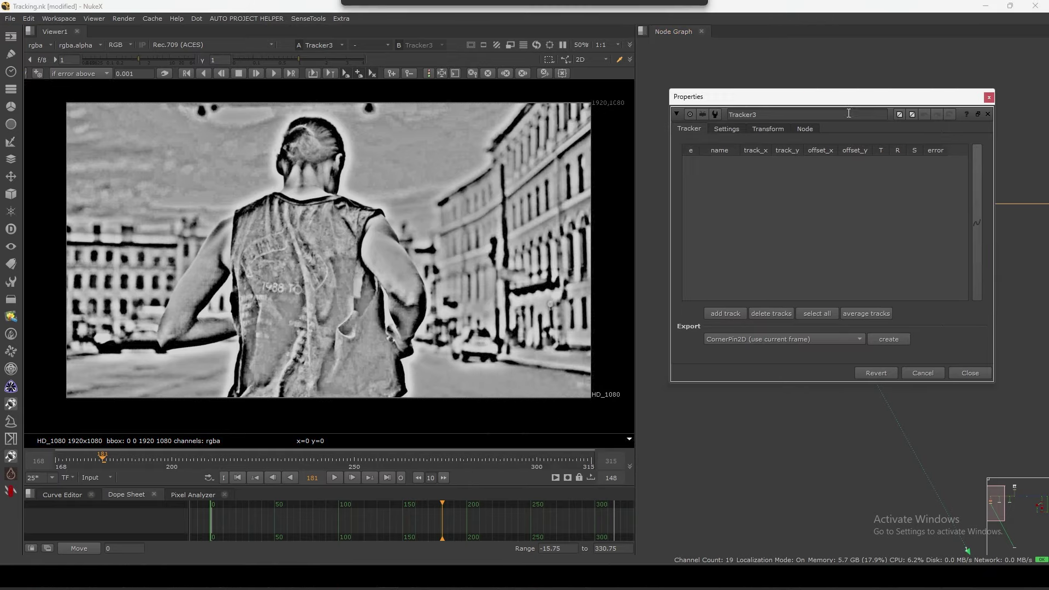
- Place a track point on the tip of a dark building window at frame 181 and enlarge its search area
middle_click_drag(301, 307, 466, 311)
middle_click_drag(607, 204, 421, 241)
scroll(492, 230, "up", 5)
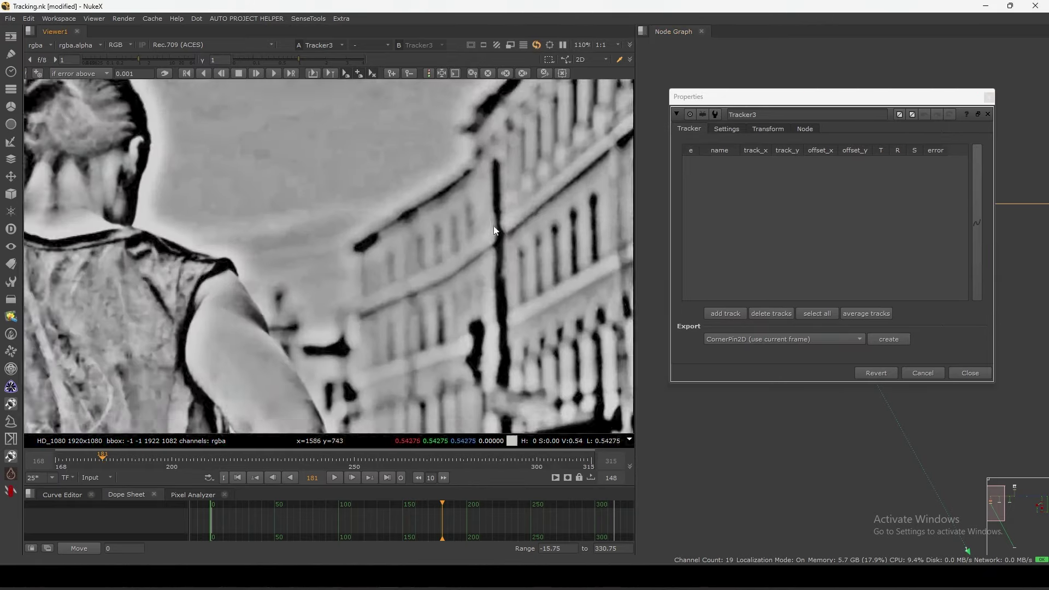
middle_click_drag(485, 235, 383, 328)
scroll(482, 254, "up", 2)
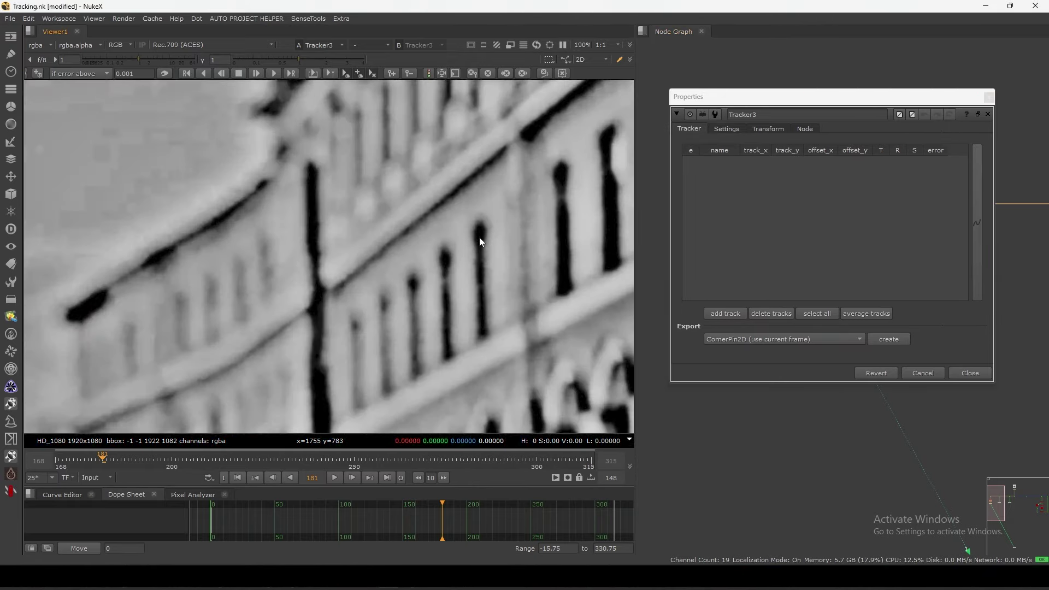
left_click(480, 226, "ctrl+alt")
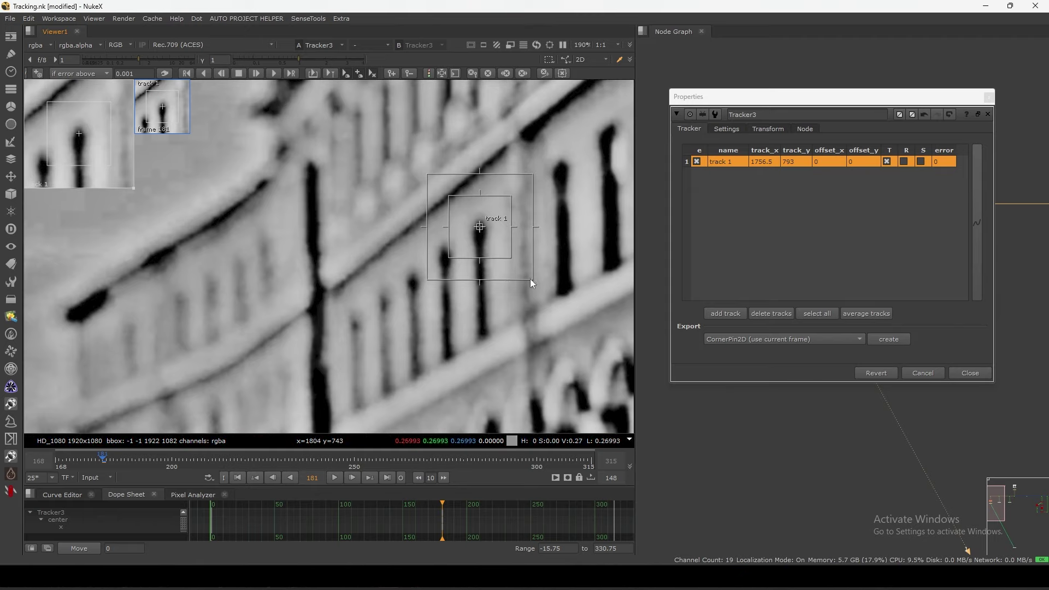
left_click_drag(531, 279, 541, 321)
- Track the window point forward from frame 181, stop the tracking partway, and return to frame 222
left_click(274, 73)
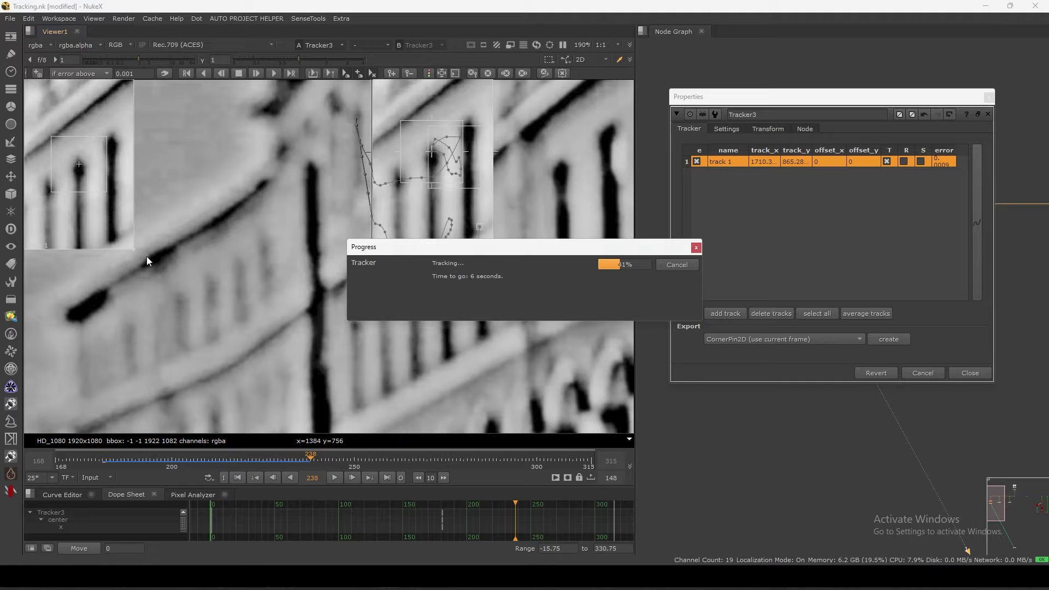
left_click(666, 264)
left_click_drag(389, 457, 252, 464)
scroll(438, 289, "down", 3)
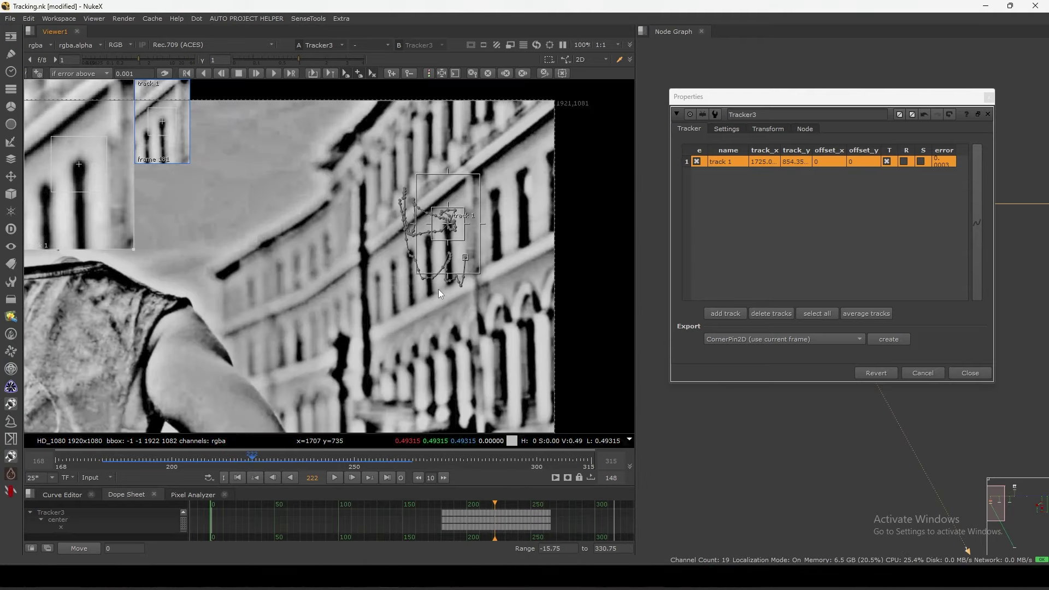
- Centre the view on track 1 and step back and forth around frames 221 to 224 to check where it slips
left_click(442, 73)
scroll(368, 255, "up", 3)
scroll(392, 230, "up", 2)
middle_click_drag(392, 230, 487, 230)
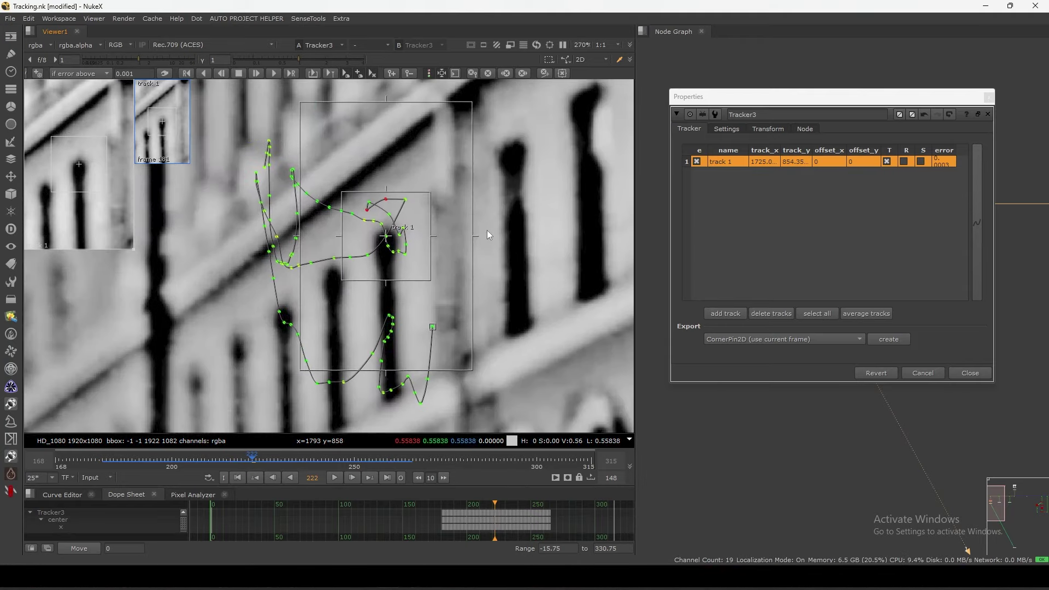
key("Left")
key("Left")
key("Right")
key("Right")
key("Right")
key("Right")
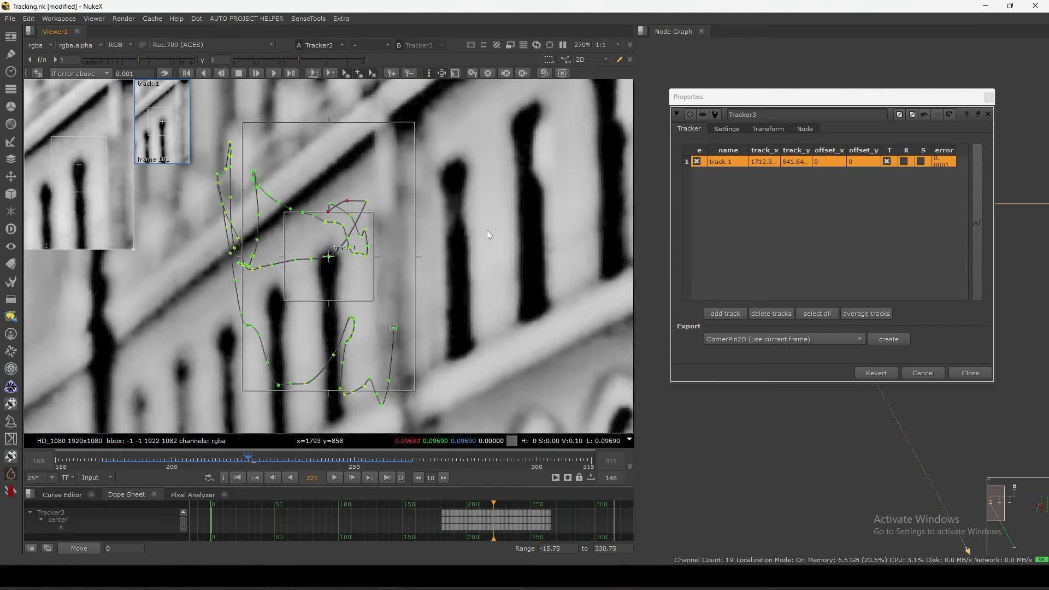
key("Left")
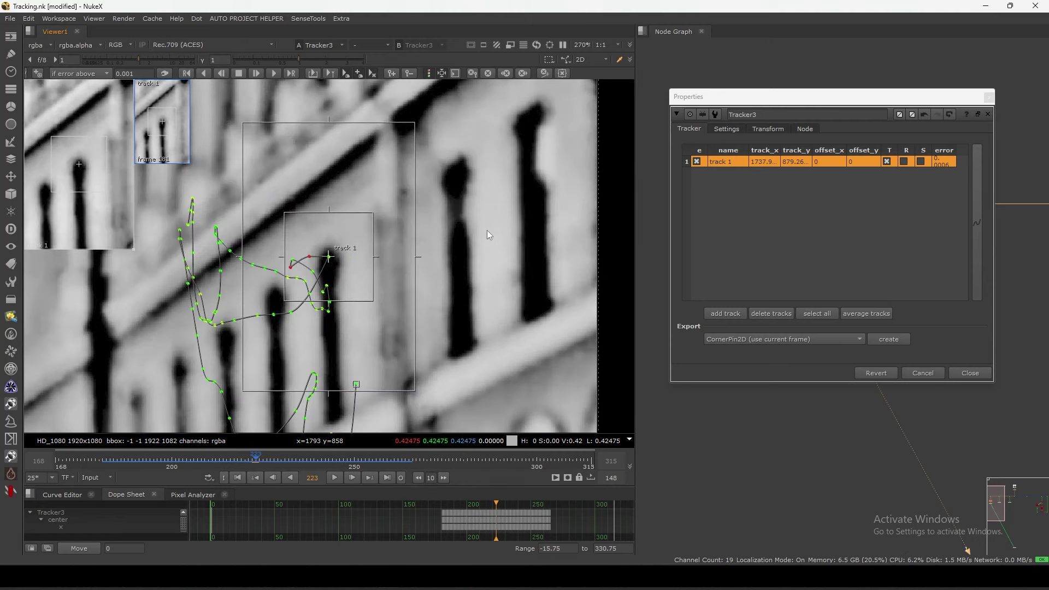
key("Right")
key("Left")
key("Right")
key("Left")
key("Right")
key("Left")
key("Right")
- Reposition track 1 on the correct window tip at frames 224 and 225, and track forward to the last frame
left_click_drag(334, 263, 386, 218)
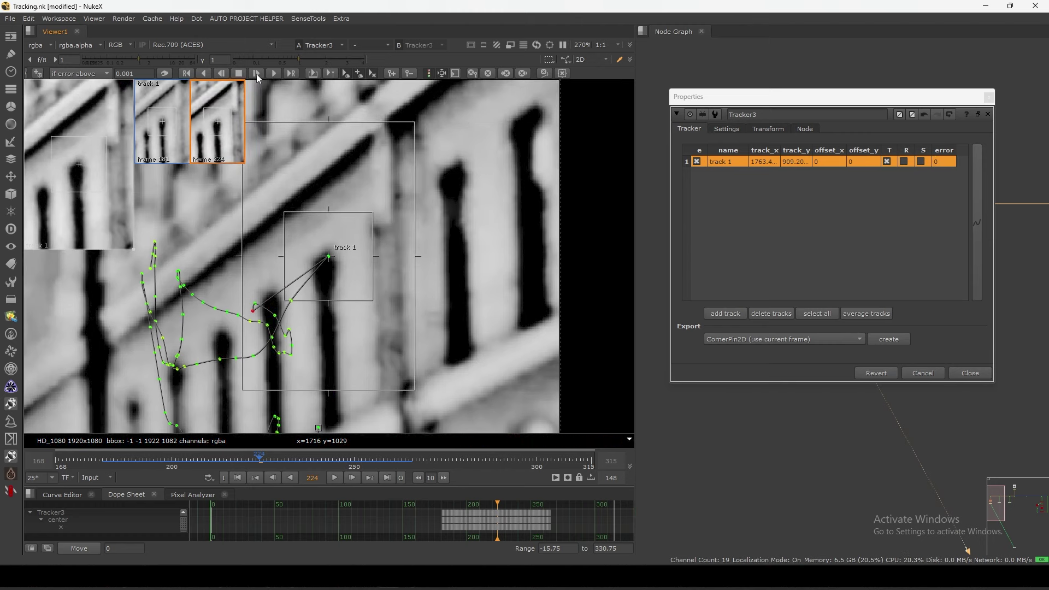
left_click(257, 74)
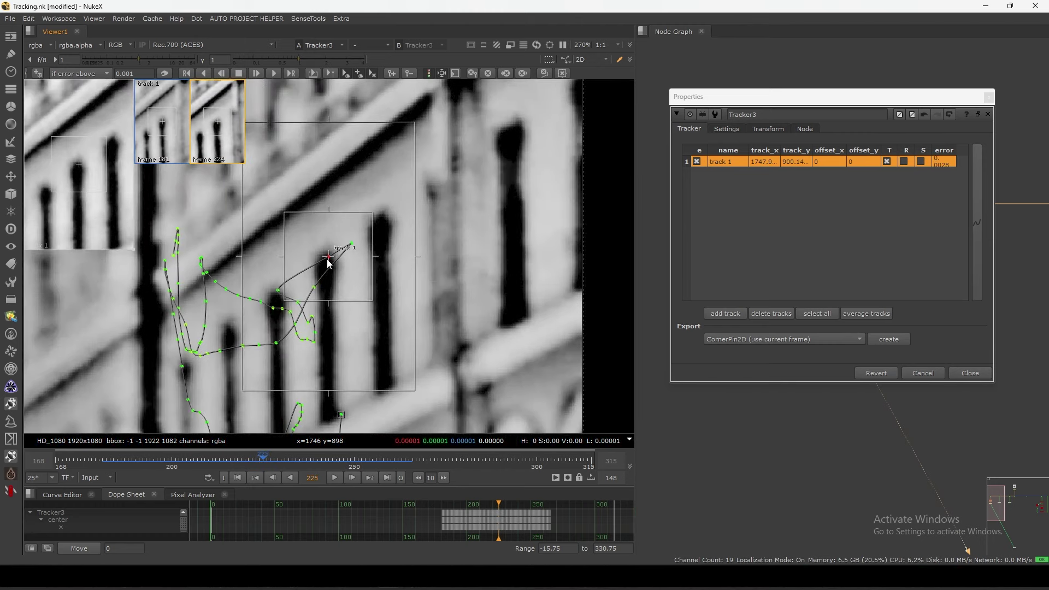
left_click_drag(328, 256, 385, 225)
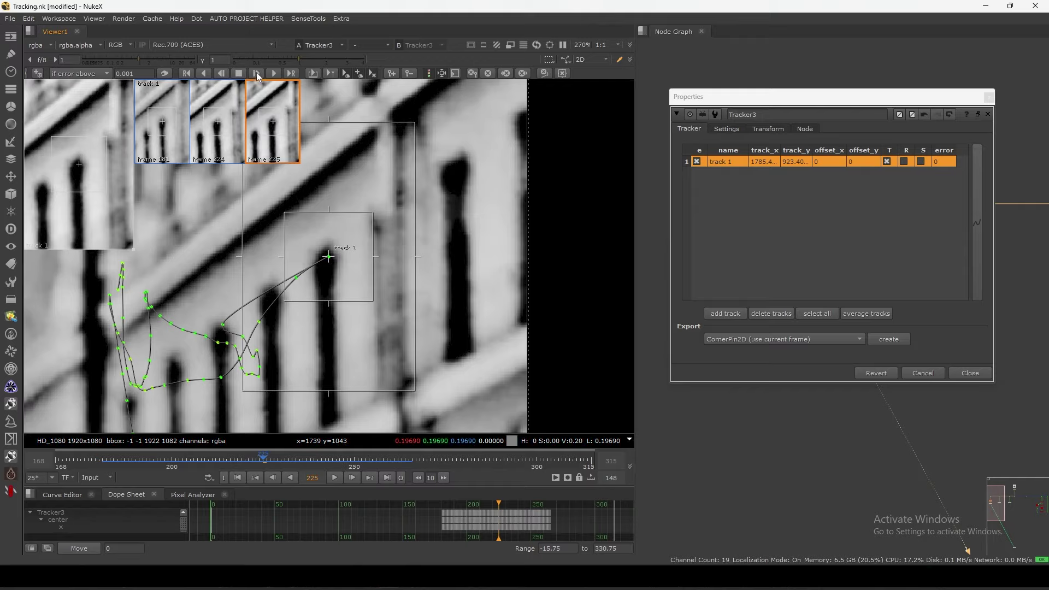
left_click(257, 74)
left_click(273, 72)
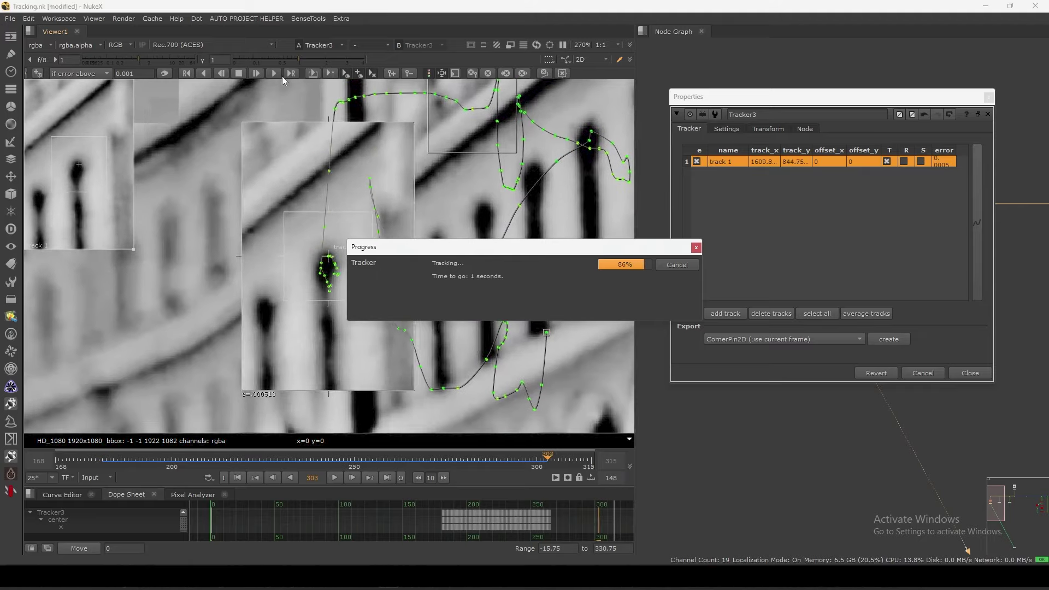
- Add a second track on the left building's chimney at frame 243, narrow its pattern box, and enlarge its search area
scroll(499, 219, "down", 6)
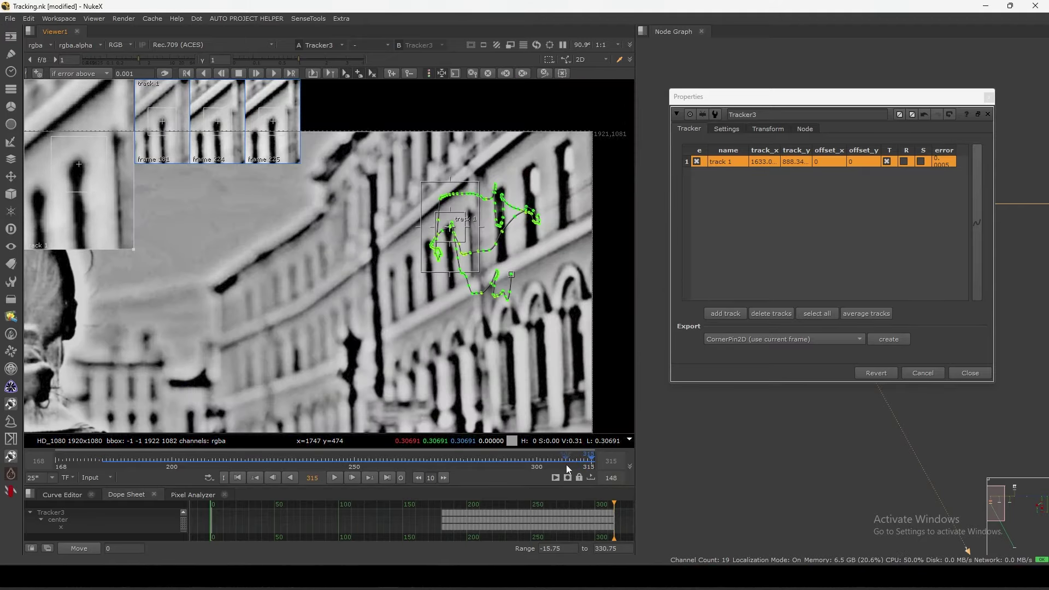
left_click_drag(578, 462, 303, 471)
scroll(417, 333, "down", 6)
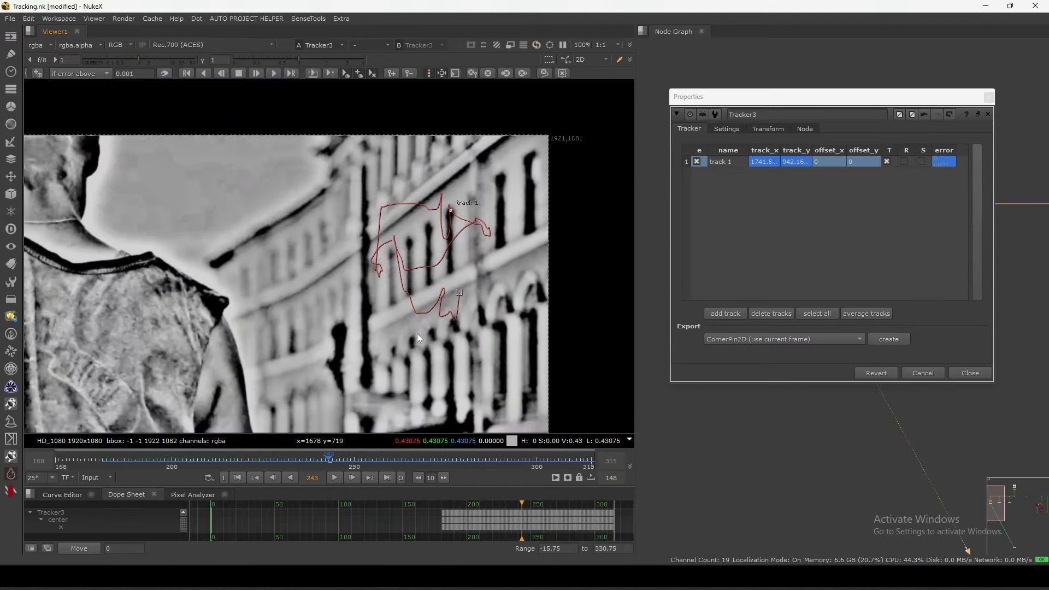
scroll(462, 352, "up", 9)
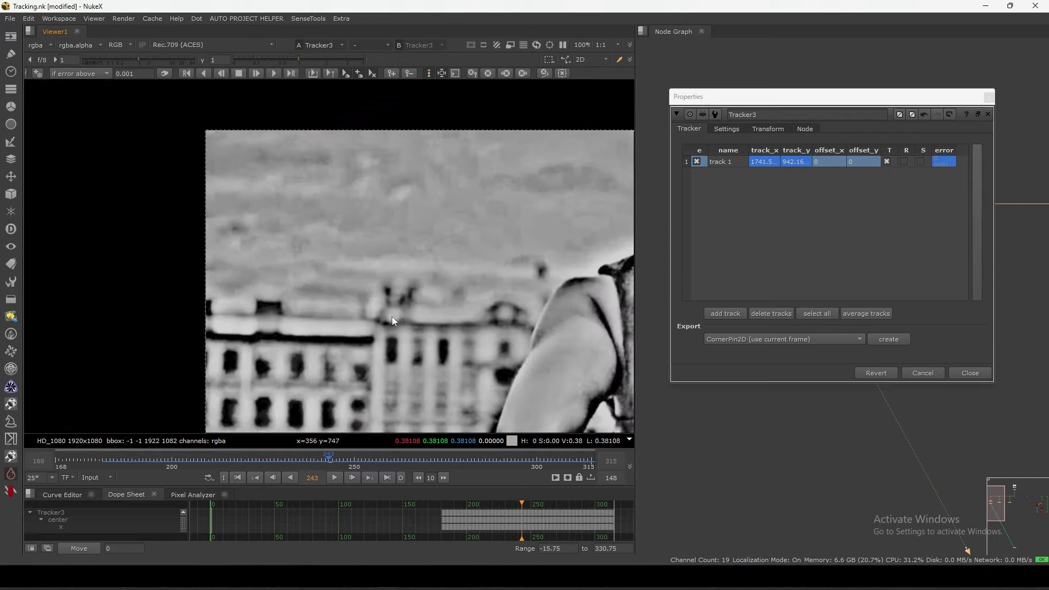
left_click(356, 272, "ctrl+alt")
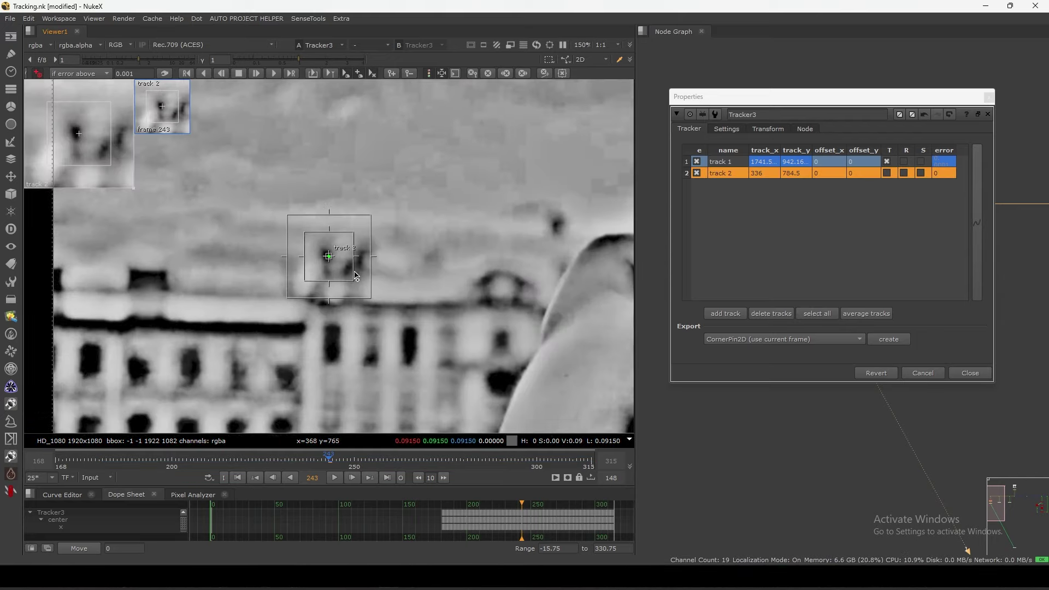
scroll(344, 273, "up", 4)
left_click_drag(327, 218, 323, 215)
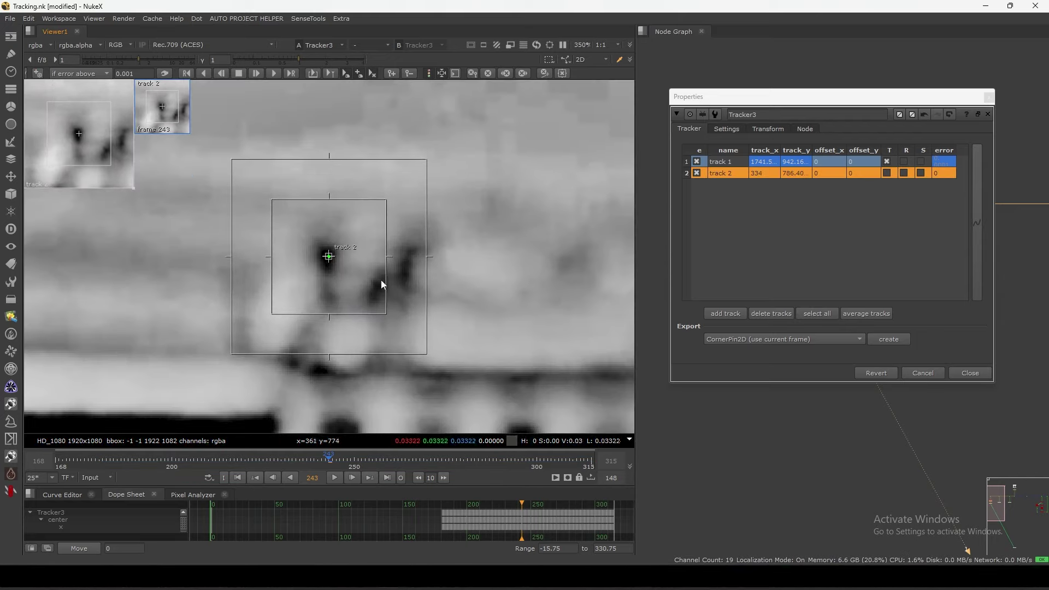
left_click_drag(387, 314, 380, 312)
left_click_drag(419, 352, 495, 397)
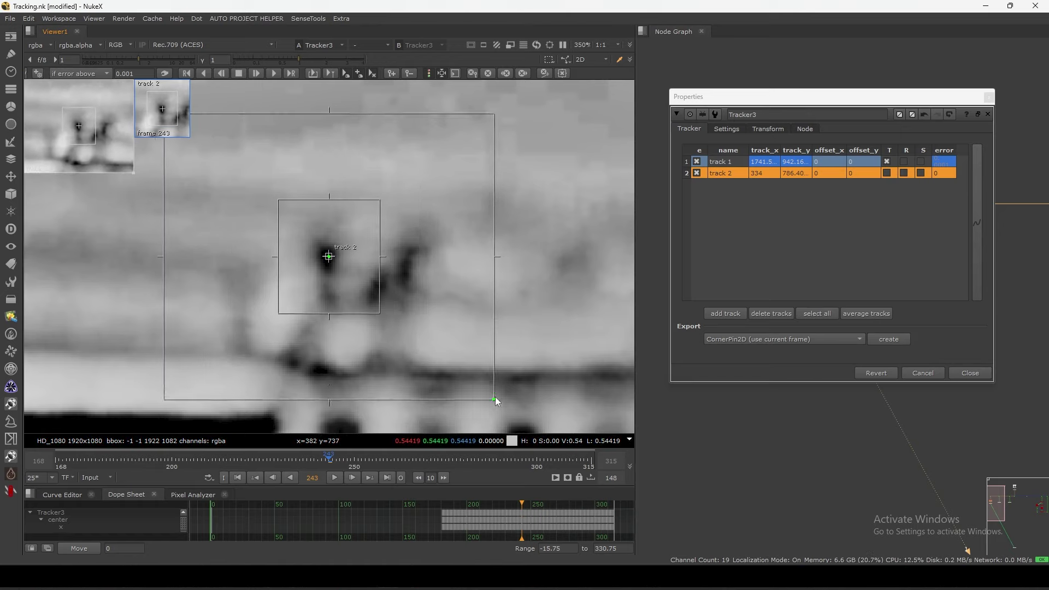
- Track the chimney point backward from frame 243 and stop the tracking around frame 203
scroll(443, 365, "down", 3)
left_click(204, 74)
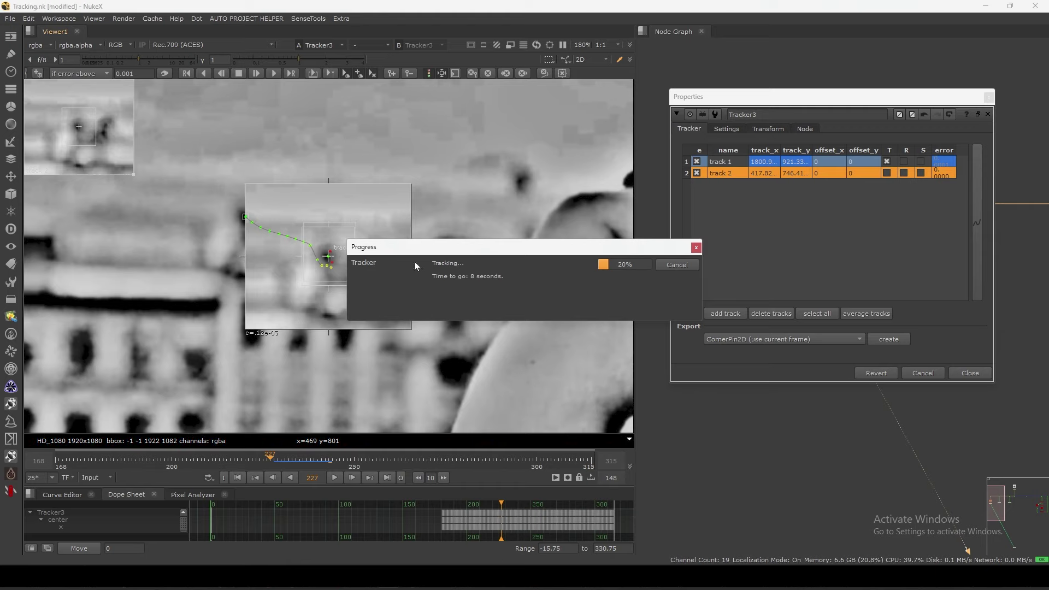
left_click_drag(454, 235, 575, 167)
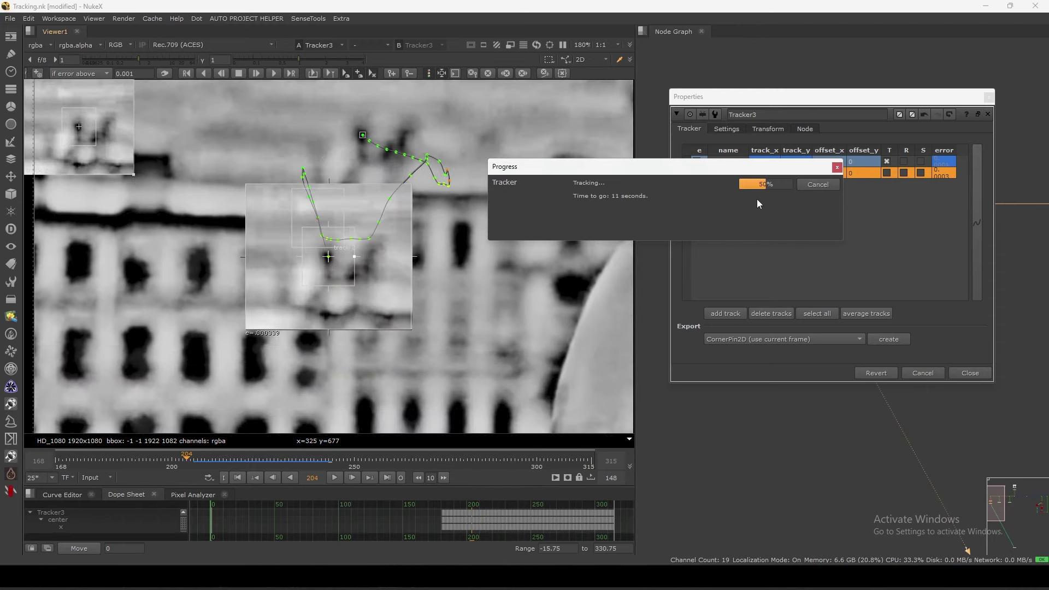
left_click(817, 185)
- Return to frame 243 and track the chimney point forward to frame 315
left_click(323, 460)
left_click_drag(323, 459, 330, 462)
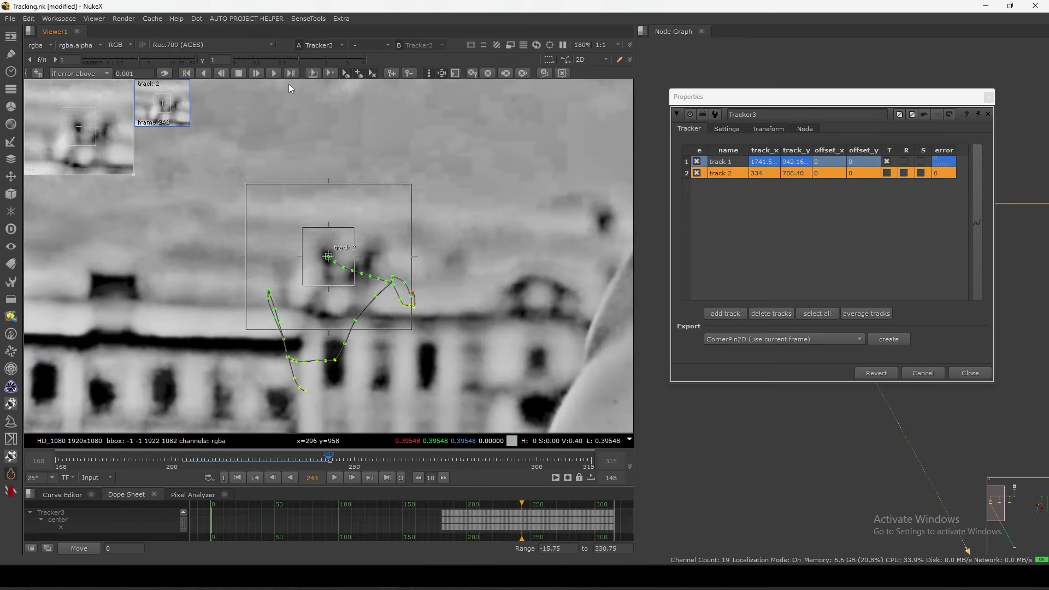
left_click(272, 73)
key("c")
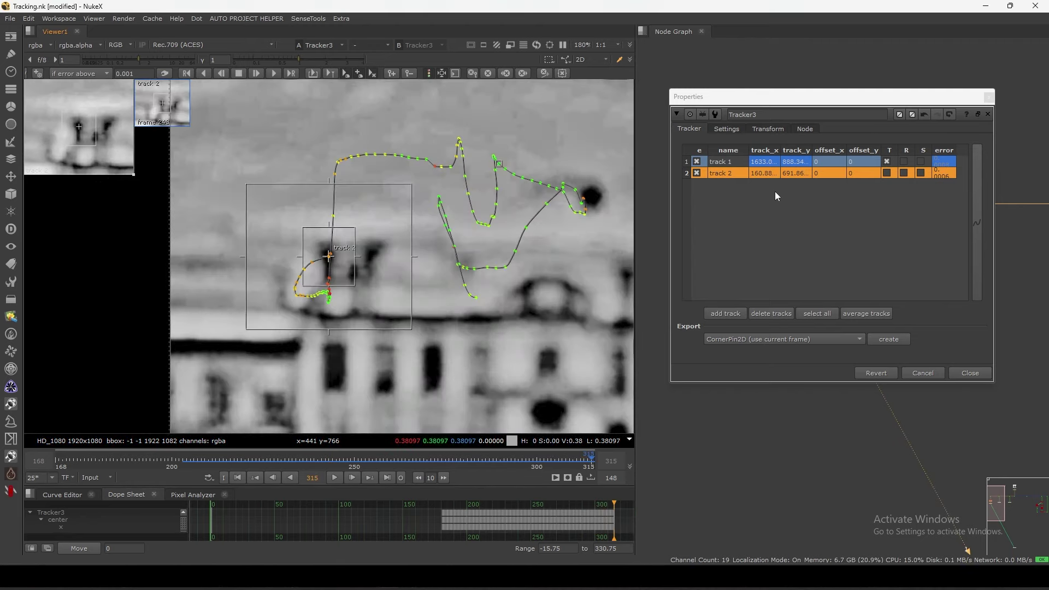
- Go to frame 203 and track the chimney point backward to frame 168
scroll(465, 288, "down", 3)
left_click(319, 459)
left_click_drag(320, 460, 183, 463)
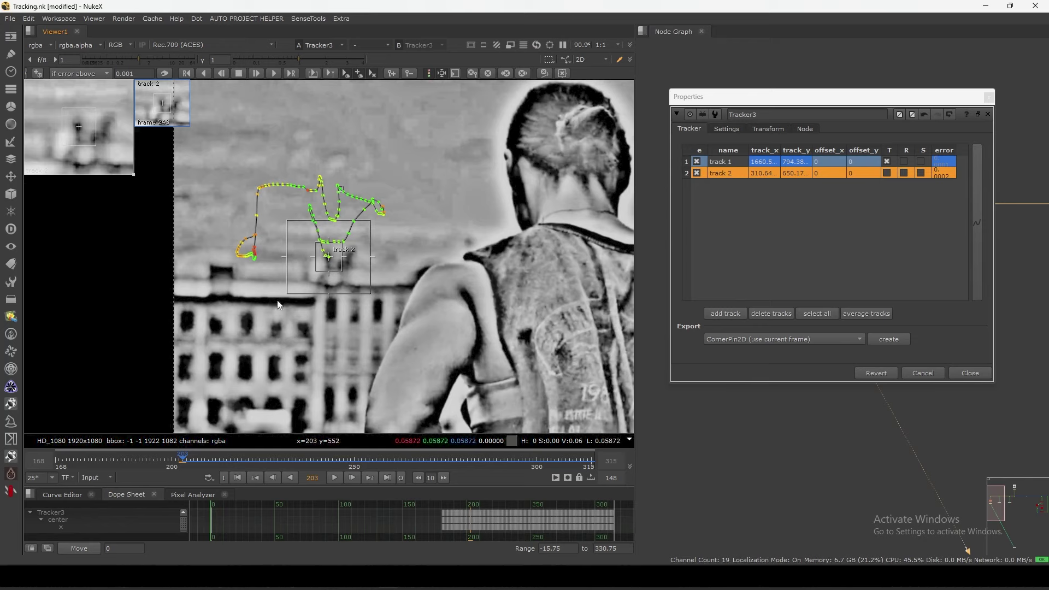
scroll(247, 249, "up", 3)
left_click(205, 72)
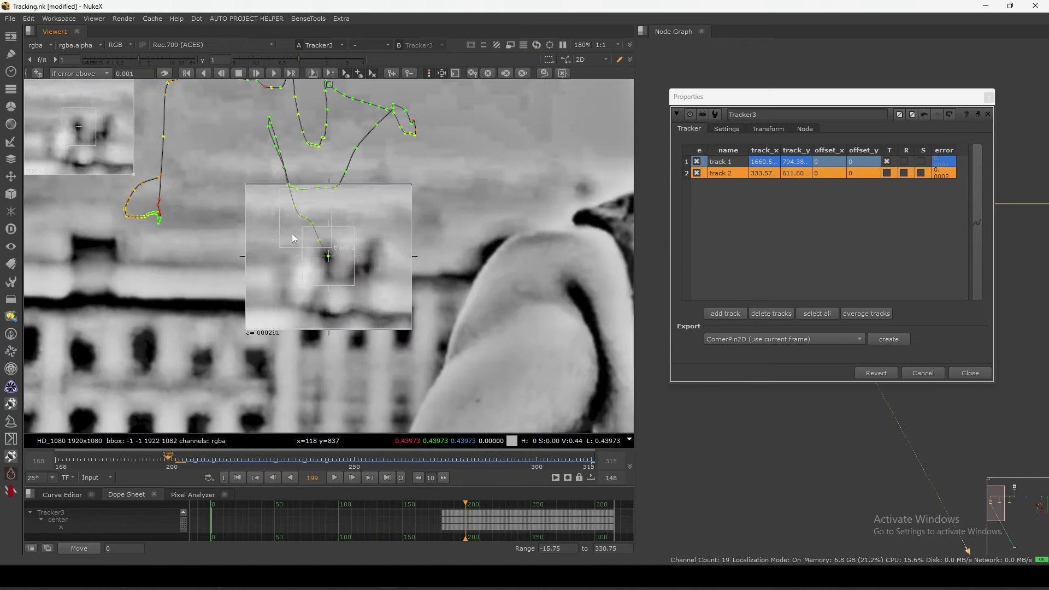
scroll(411, 231, "down", 3)
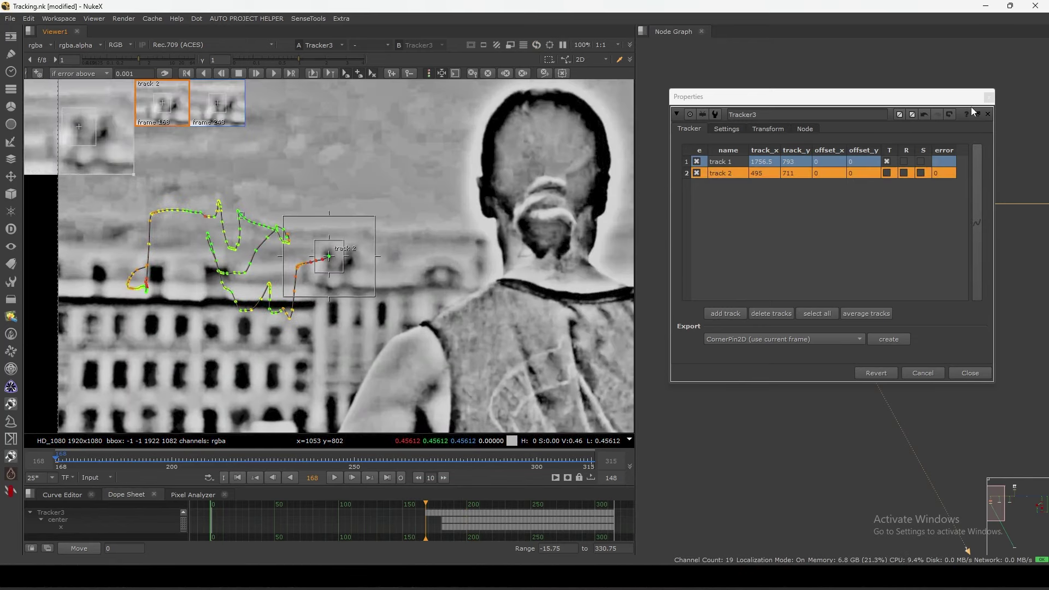
- Close the tracker's properties and disable the PxF_Bandpass and Blur nodes above it
left_click(988, 114)
left_click_drag(889, 232, 814, 265)
key("d")
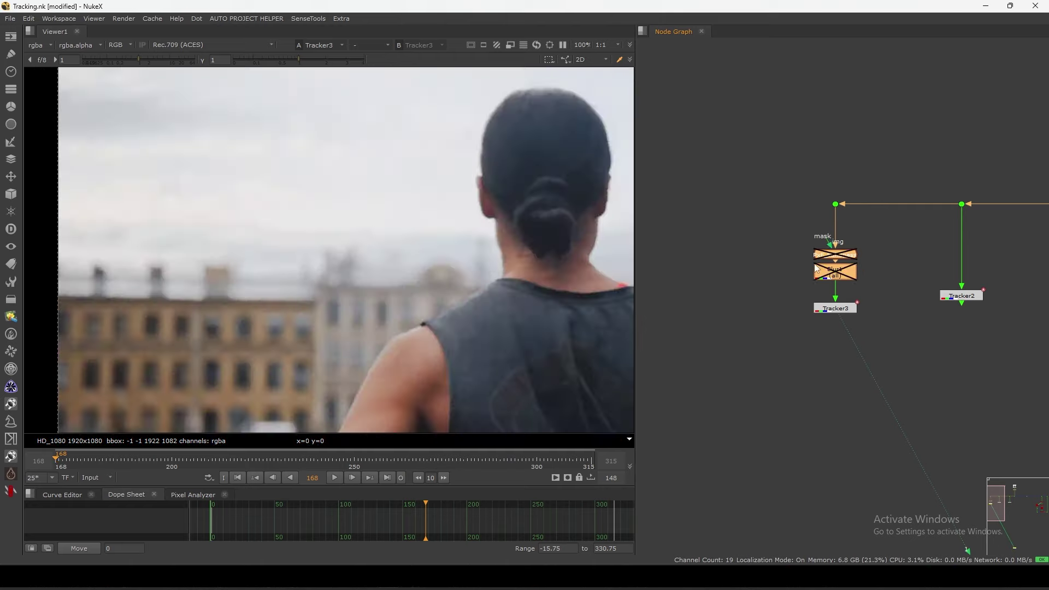
- Open Tracker3's properties and inspect track 2's point and path close up on the original footage
double_click(835, 308)
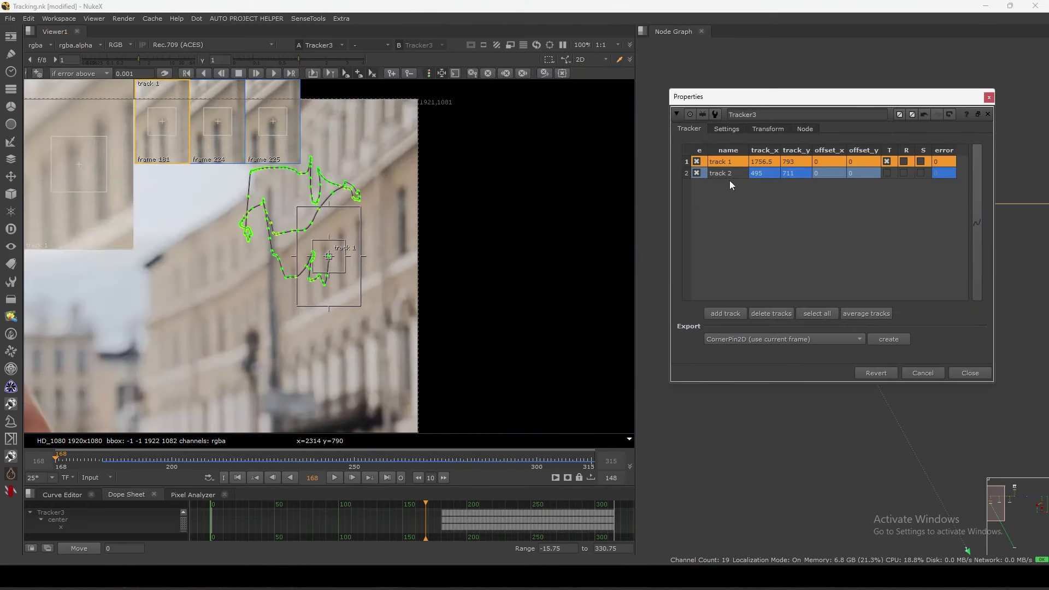
left_click(730, 175)
left_click(386, 288)
scroll(361, 262, "up", 4)
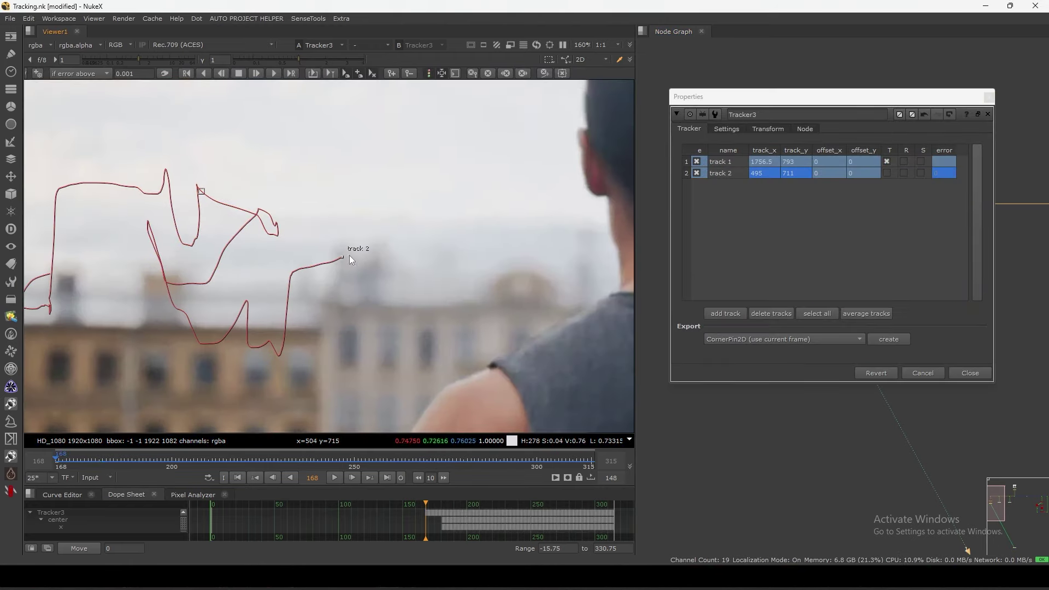
scroll(349, 255, "up", 3)
- Compare the high-contrast and original footage under track 2 by enabling and disabling the PxF_Bandpass and Blur nodes
left_click_drag(903, 106, 733, 361)
middle_click_drag(800, 264, 803, 251)
left_click_drag(789, 225, 879, 269)
key("d")
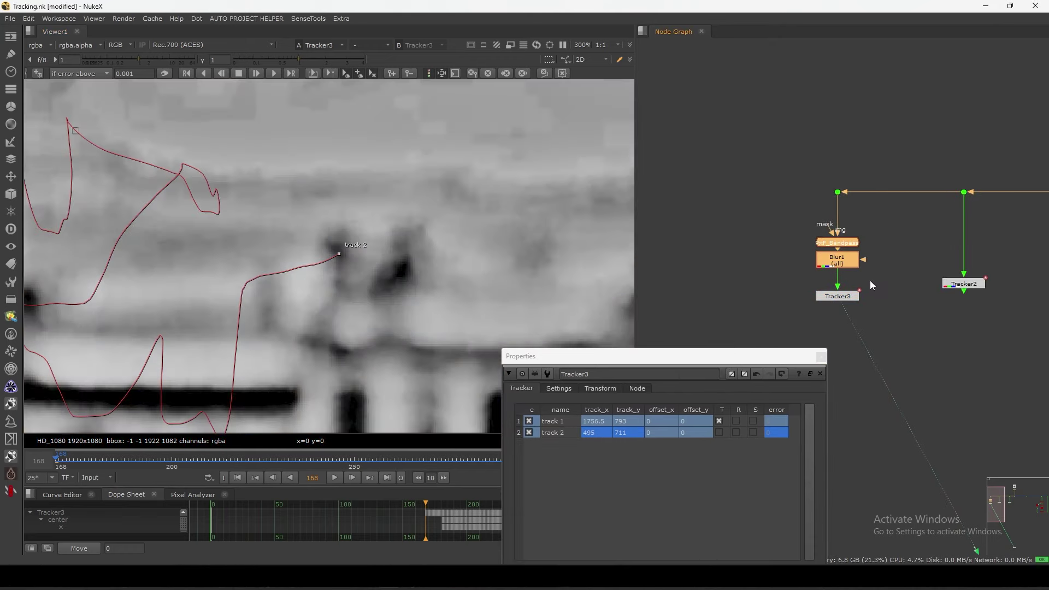
key("d")
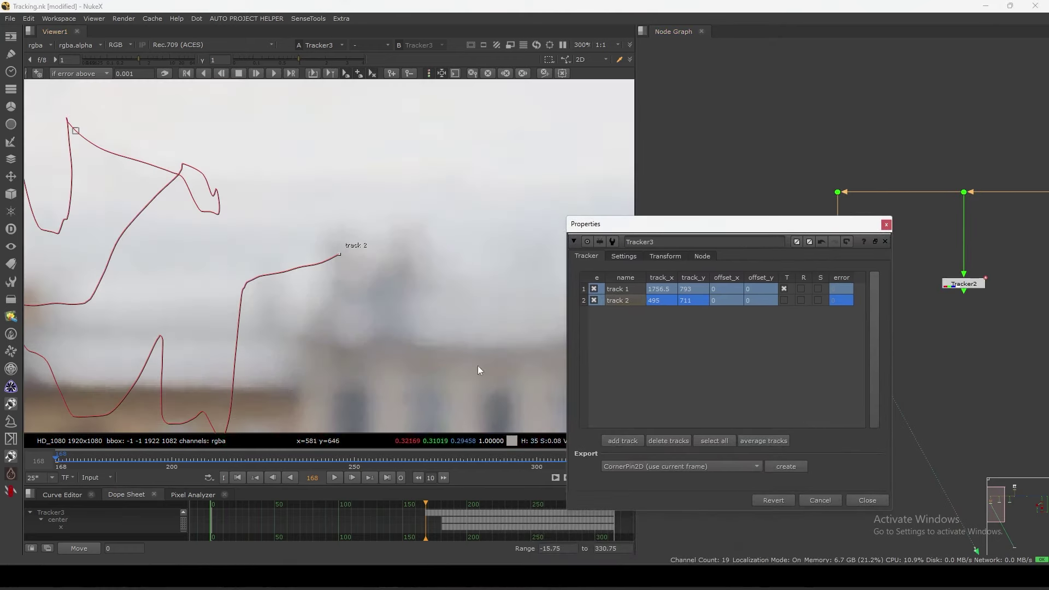
- Select track 2, play the original footage centred on it to check the track, and stop at frame 189
left_click(621, 300)
left_click(334, 477)
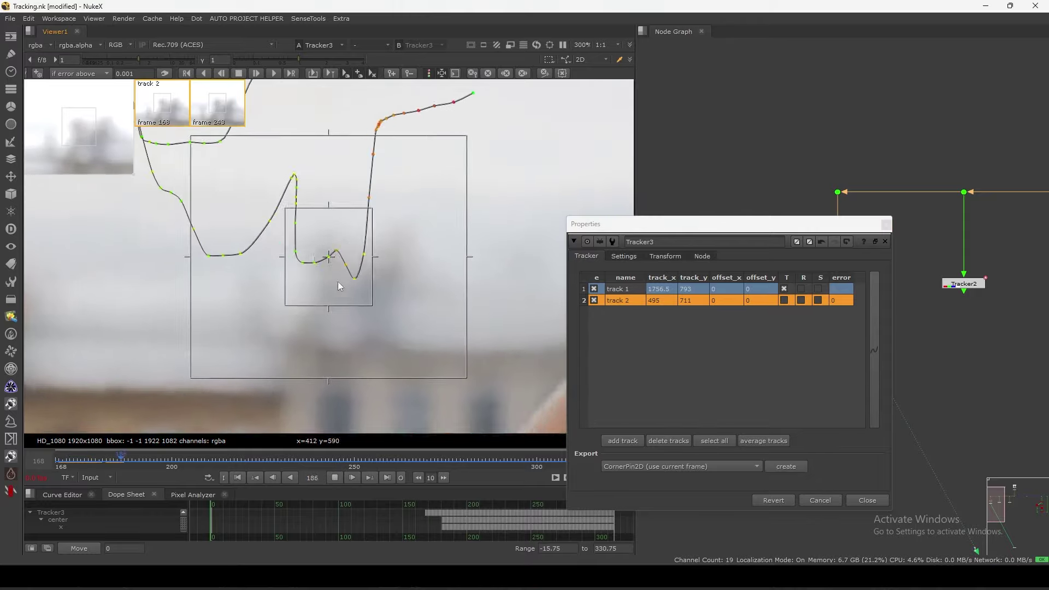
scroll(320, 315, "down", 5)
scroll(321, 298, "down", 2)
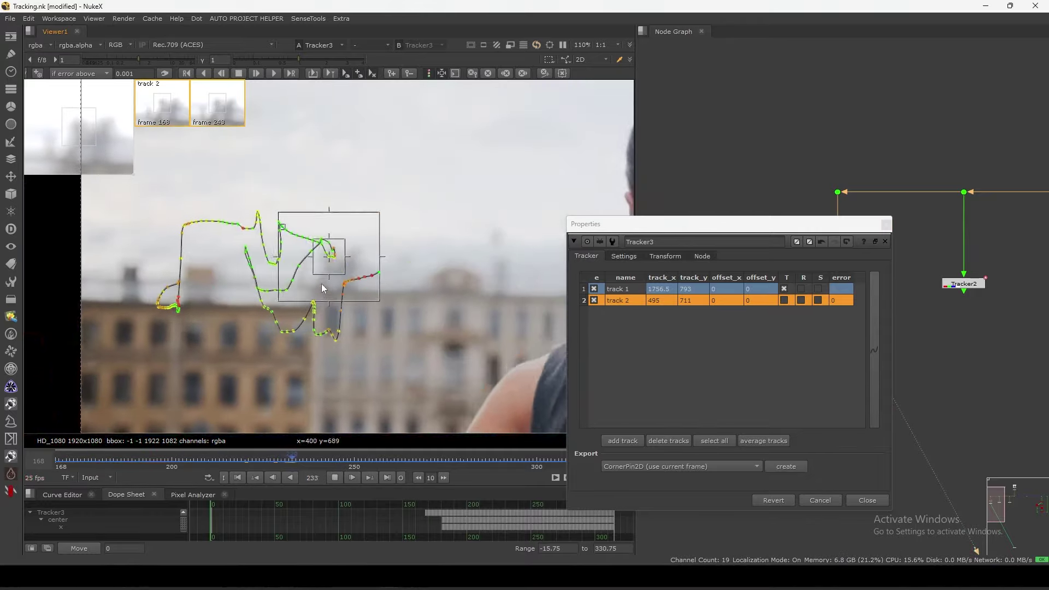
scroll(321, 287, "up", 8)
scroll(344, 300, "down", 8)
middle_click_drag(850, 126, 887, 54)
left_click(335, 477)
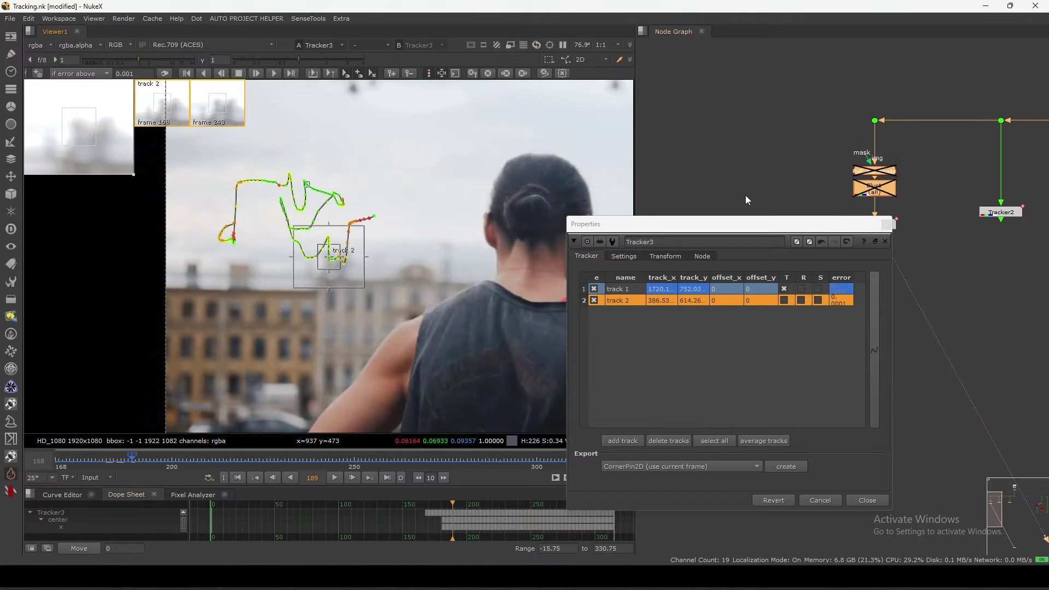
- Enable the PxF_Bandpass and Blur nodes above Tracker3 and play the high-contrast footage to frame 211 to check track 2
left_click_drag(789, 159, 920, 195)
key("d")
scroll(370, 249, "up", 3)
scroll(350, 295, "down", 2)
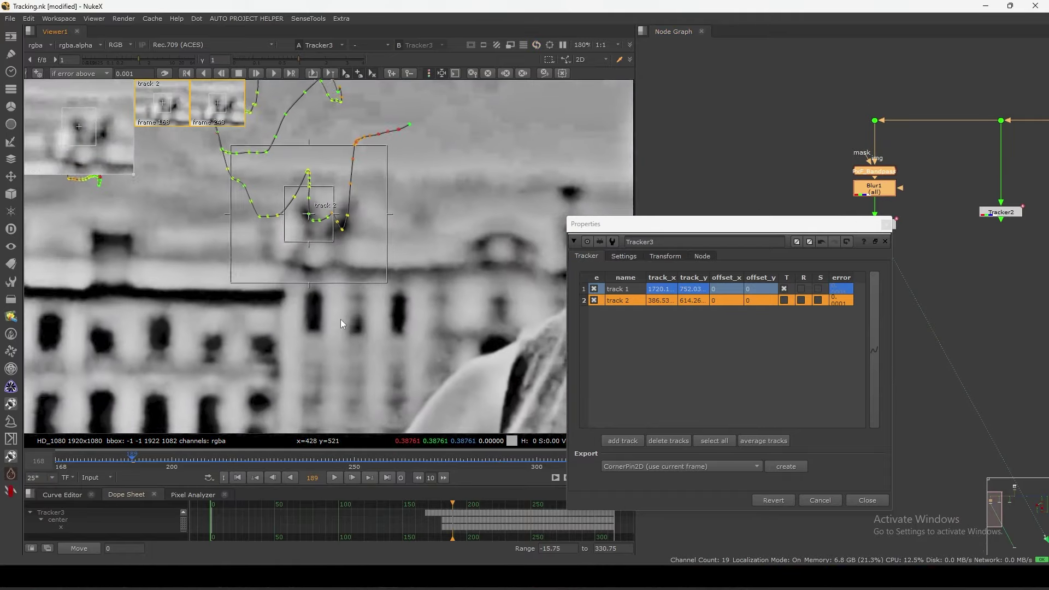
left_click(334, 478)
left_click(336, 477)
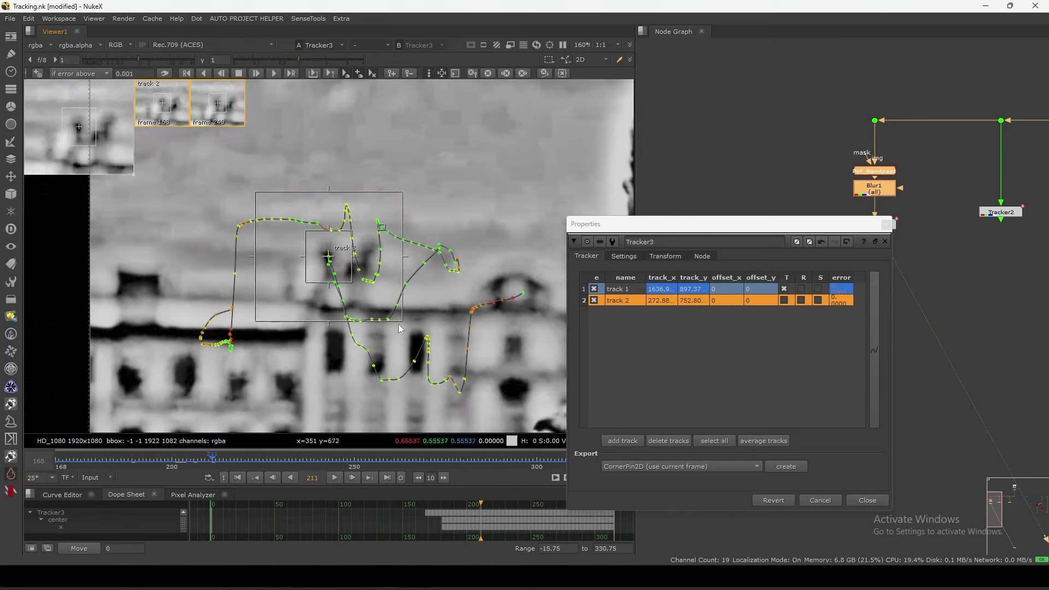
- Bring the man and the buildings into view and close Tracker3's properties
scroll(329, 290, "down", 3)
middle_click_drag(457, 248, 356, 320)
left_click(885, 224)
left_click(879, 225)
- Examine the existing camera-tracking setup with its camera, point cloud and scene, and compare it with the point tracker branches
scroll(765, 268, "down", 4)
middle_click_drag(814, 261, 762, 263)
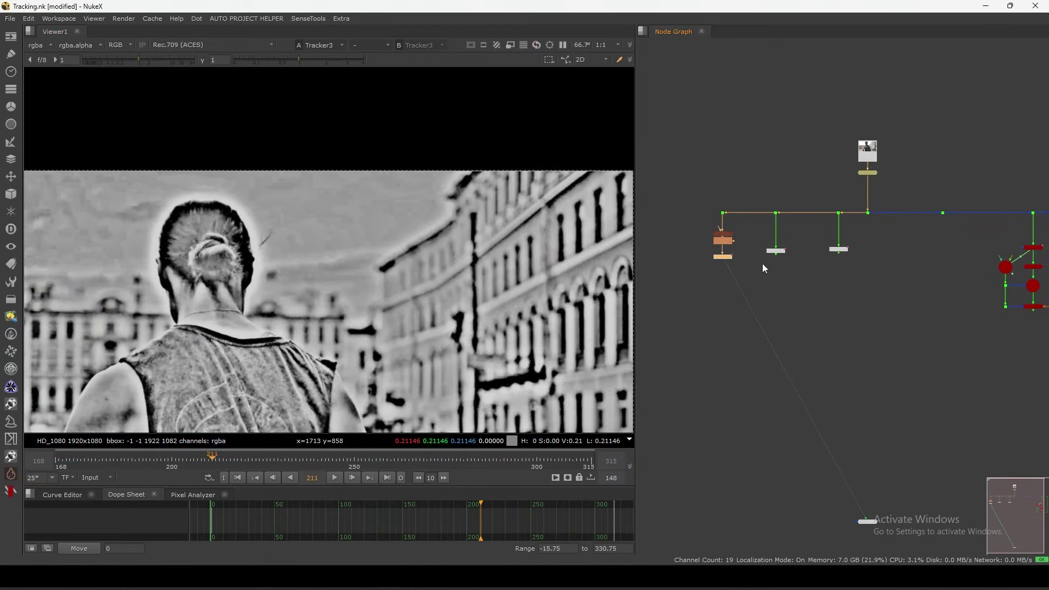
scroll(760, 251, "up", 3)
scroll(774, 223, "down", 6)
middle_click_drag(836, 232, 791, 244)
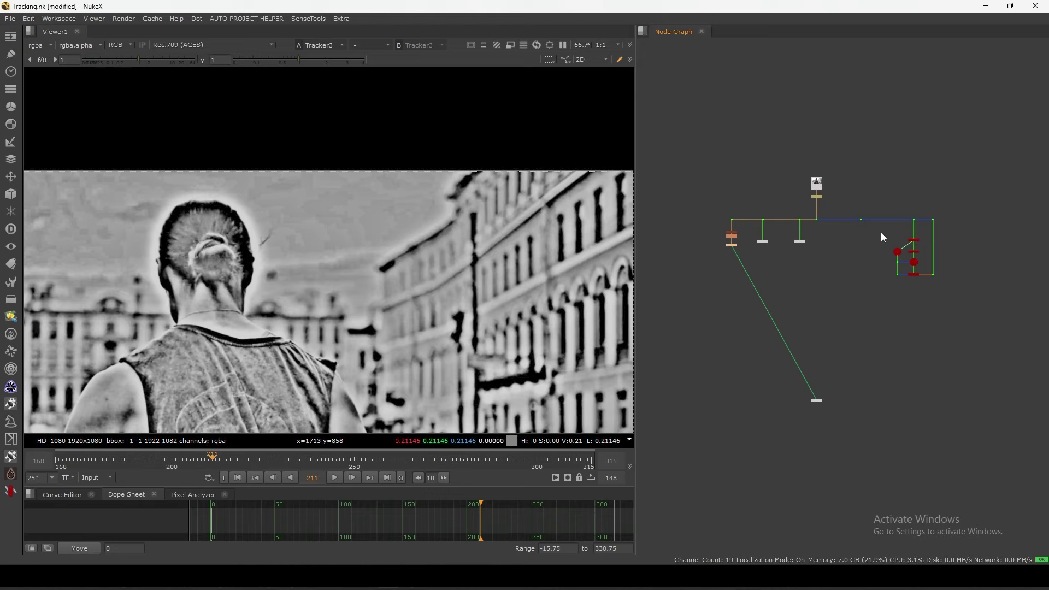
scroll(910, 239, "up", 5)
left_click(922, 262)
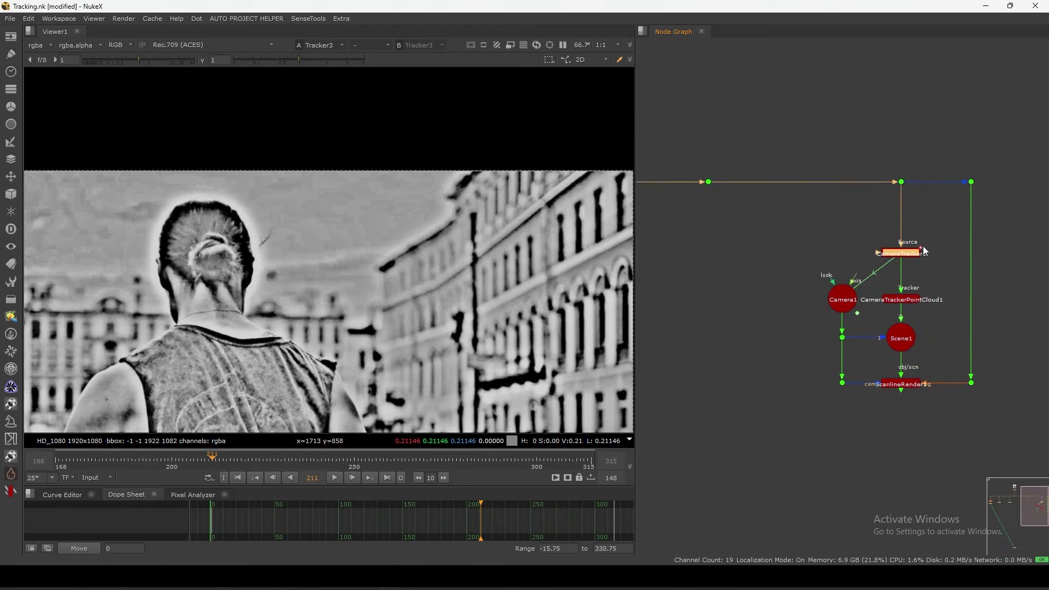
left_click_drag(1006, 147, 789, 436)
left_click(902, 328)
scroll(902, 329, "down", 4)
middle_click_drag(847, 353, 913, 335)
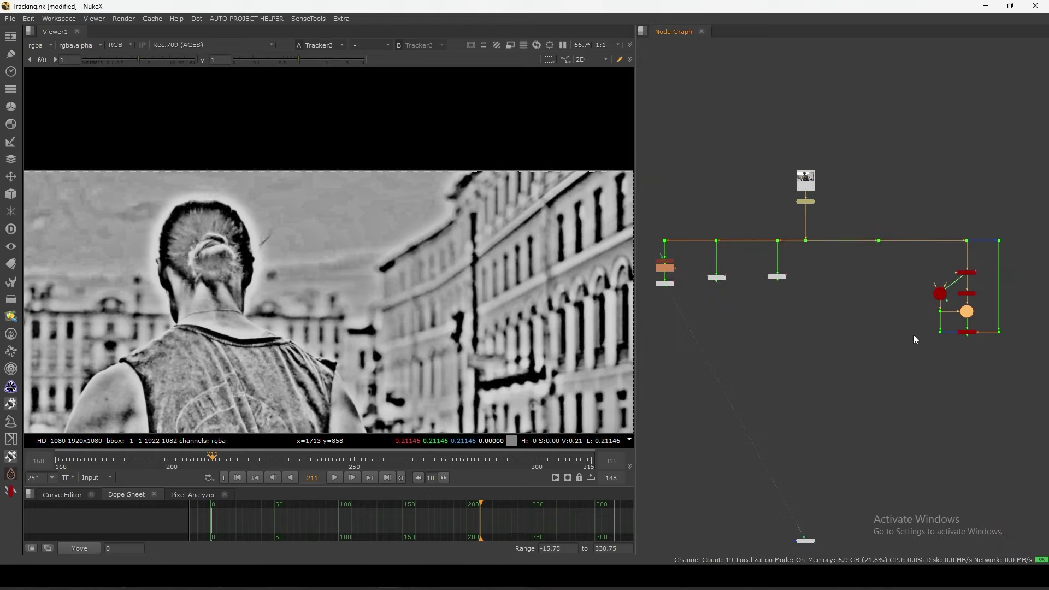
middle_click_drag(775, 286, 835, 288)
left_click_drag(869, 261, 753, 319)
middle_click_drag(956, 296, 874, 287)
left_click_drag(881, 236, 1002, 295)
left_click_drag(822, 245, 702, 335)
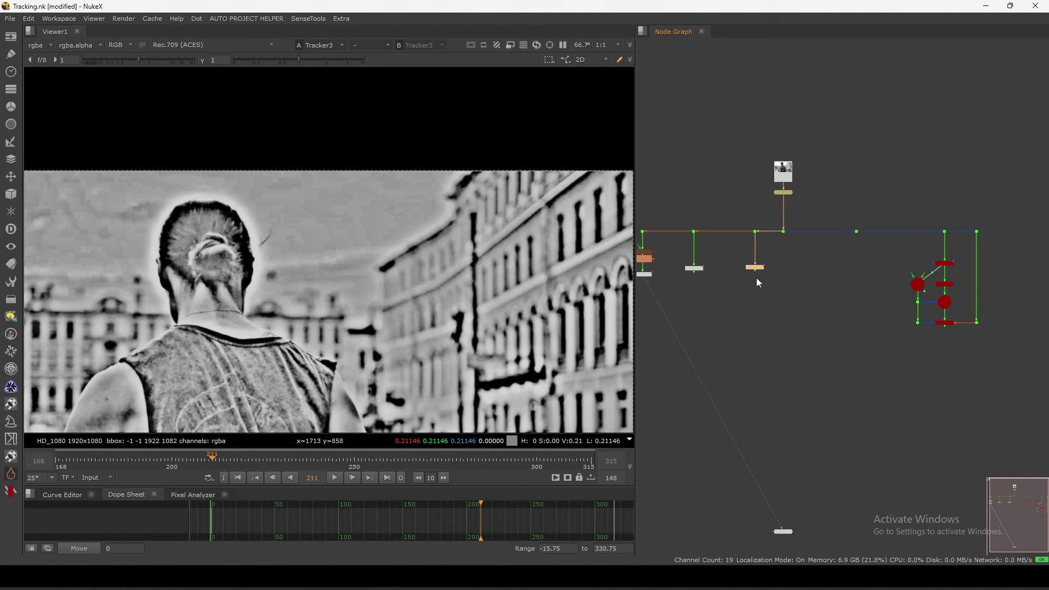
- Open Tracker1, review its seven tracks over the whole frame, and close its properties
scroll(749, 281, "up", 3)
double_click(778, 246)
key("f")
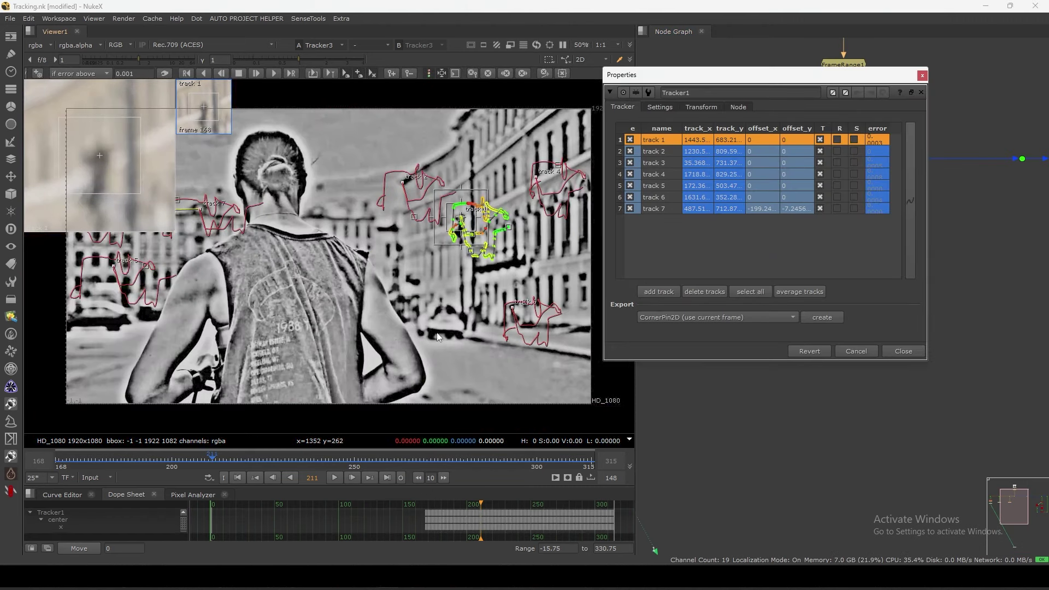
left_click(409, 298)
middle_click_drag(402, 284, 406, 294)
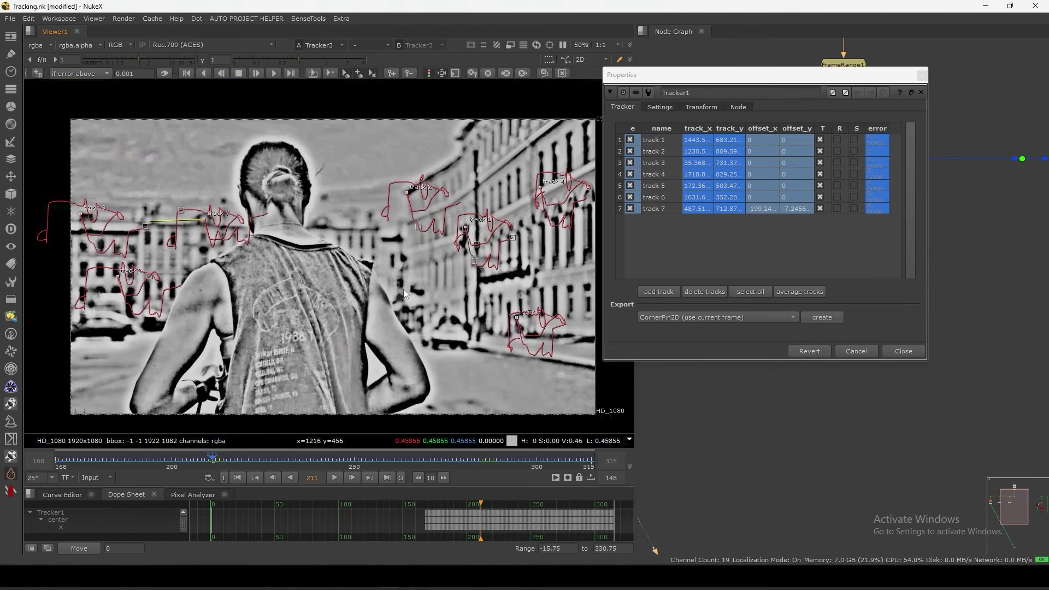
left_click(660, 144)
left_click(664, 210, "shift")
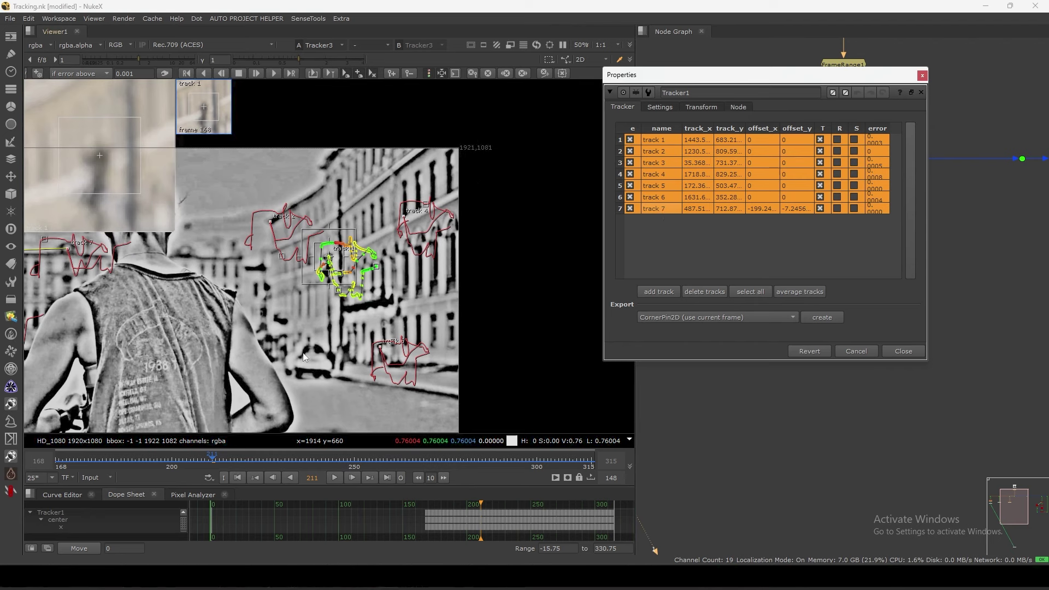
left_click(307, 322)
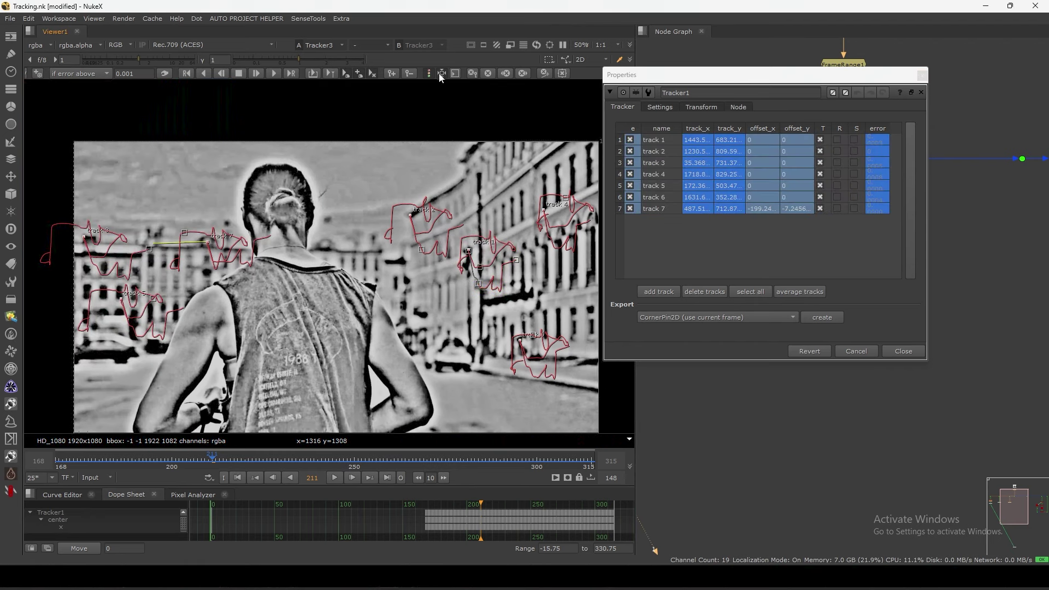
left_click(922, 92)
- Add a CameraTracker node, connect its source to the footage line and show it in the viewer
scroll(905, 99, "down", 5)
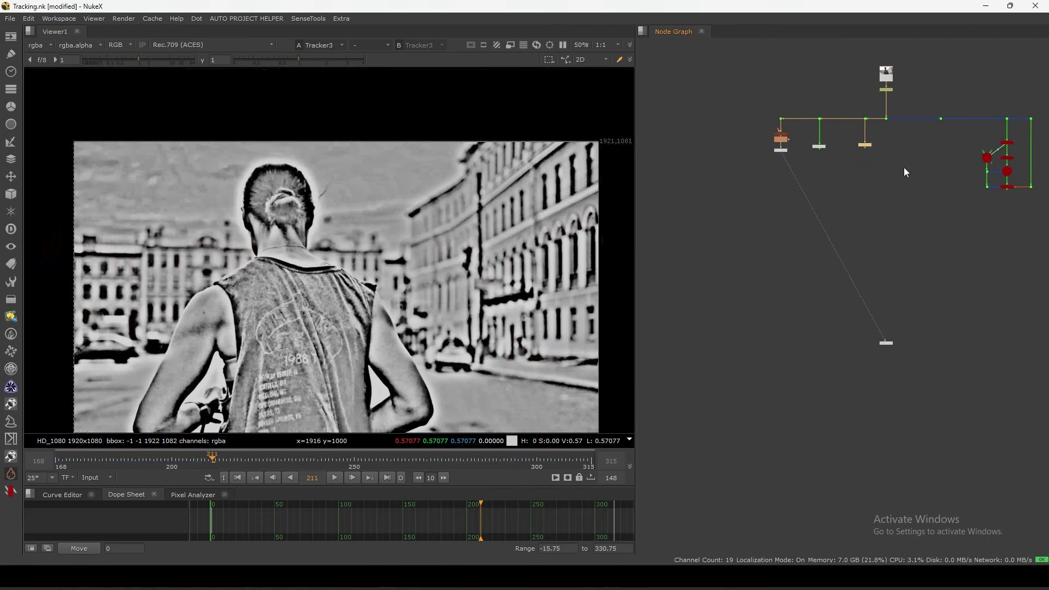
middle_click_drag(994, 155, 904, 200)
scroll(904, 199, "up", 4)
key("Tab")
type("cma")
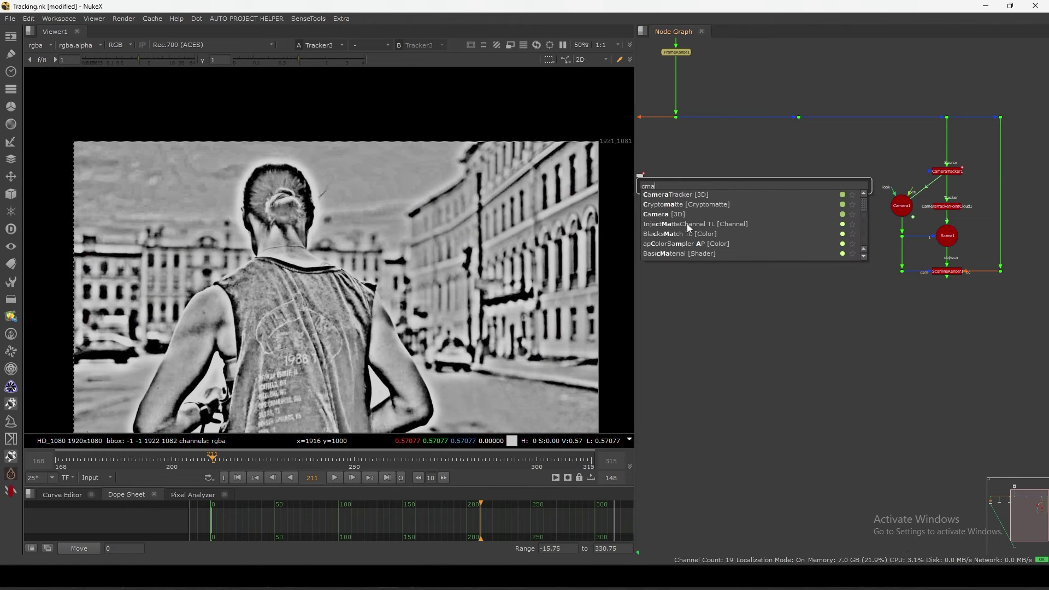
key("Return")
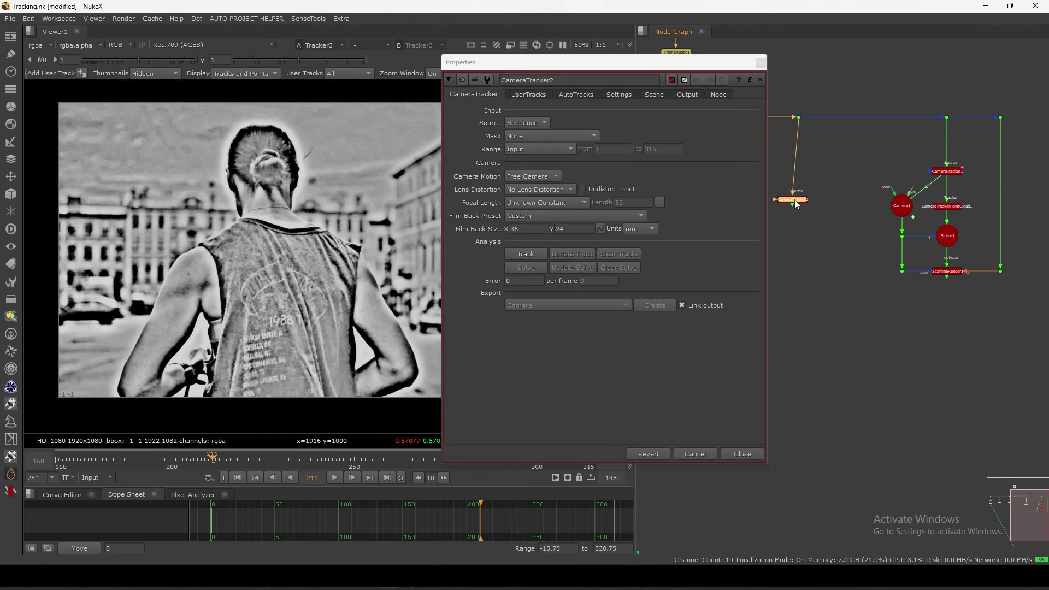
left_click_drag(789, 199, 803, 168)
key("1")
left_click(783, 149)
left_click_drag(582, 64, 594, 111)
middle_click_drag(843, 149, 917, 147)
scroll(913, 164, "up", 4)
left_click_drag(924, 160, 925, 152)
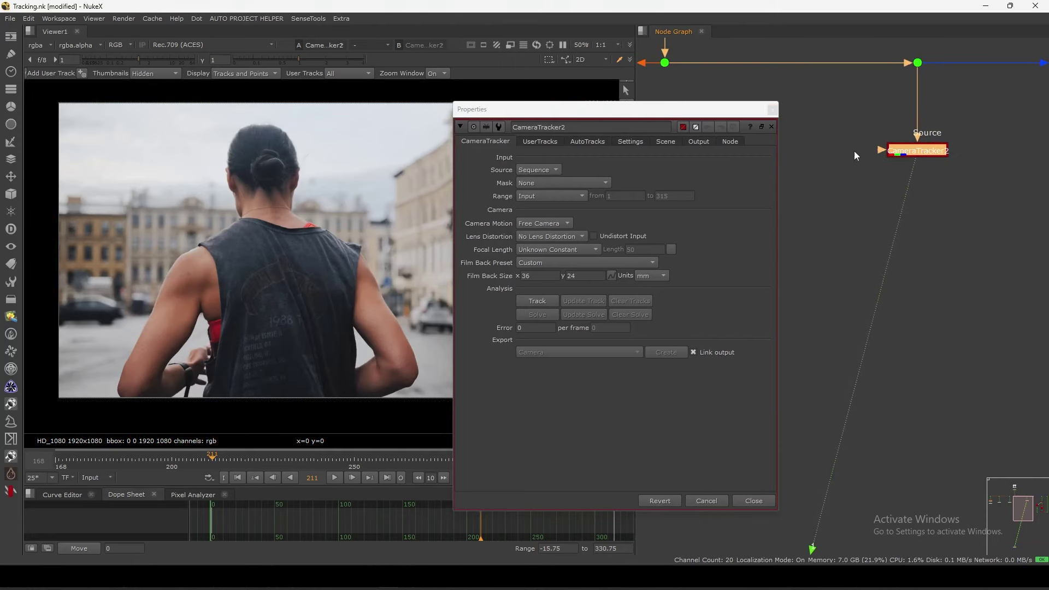
left_click_drag(818, 150, 844, 166)
scroll(284, 319, "down", 4)
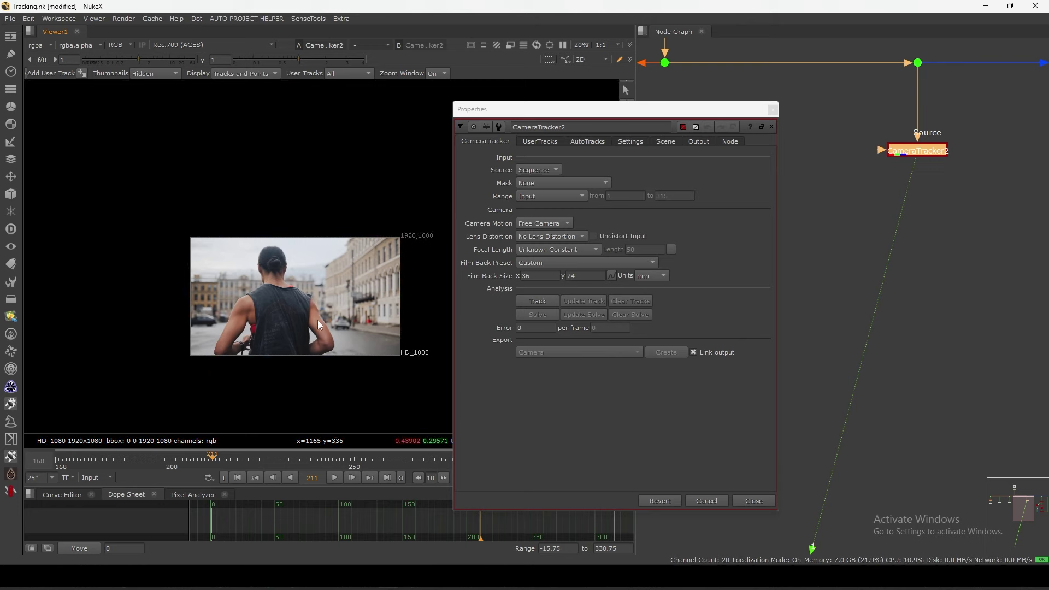
scroll(284, 325, "up", 4)
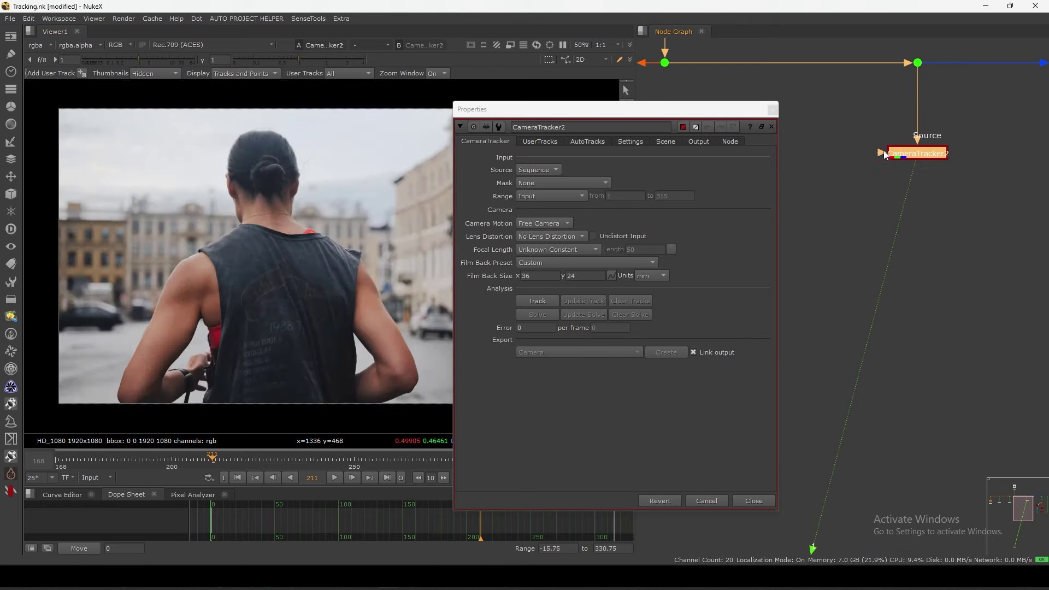
left_click_drag(918, 151, 918, 145)
left_click_drag(713, 114, 782, 84)
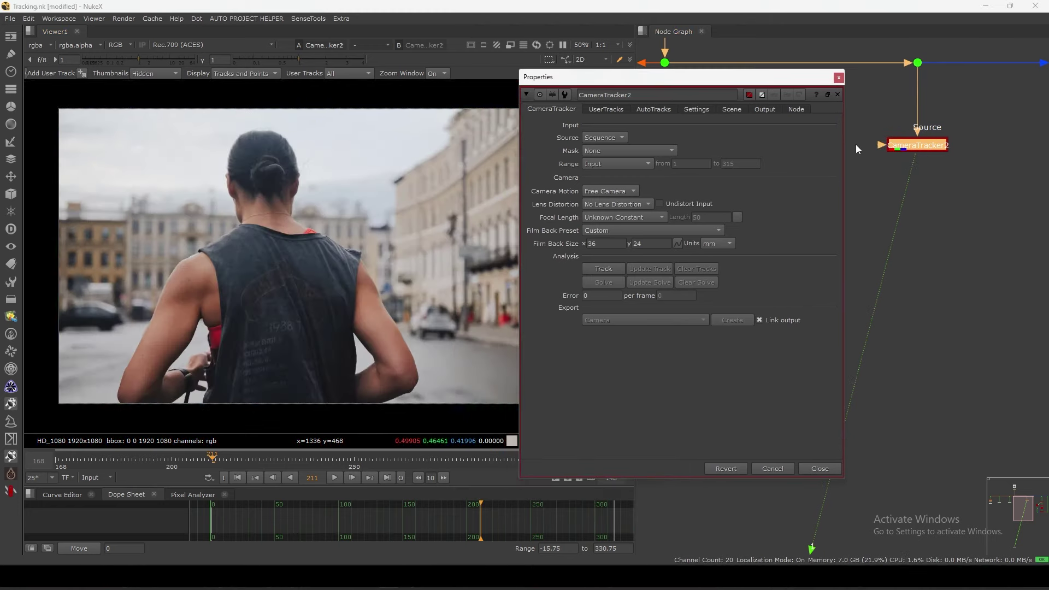
left_click_drag(918, 146, 918, 144)
mouse_move(693, 77)
left_mouse_down()
mouse_move(711, 70)
mouse_move(709, 88)
left_mouse_up()
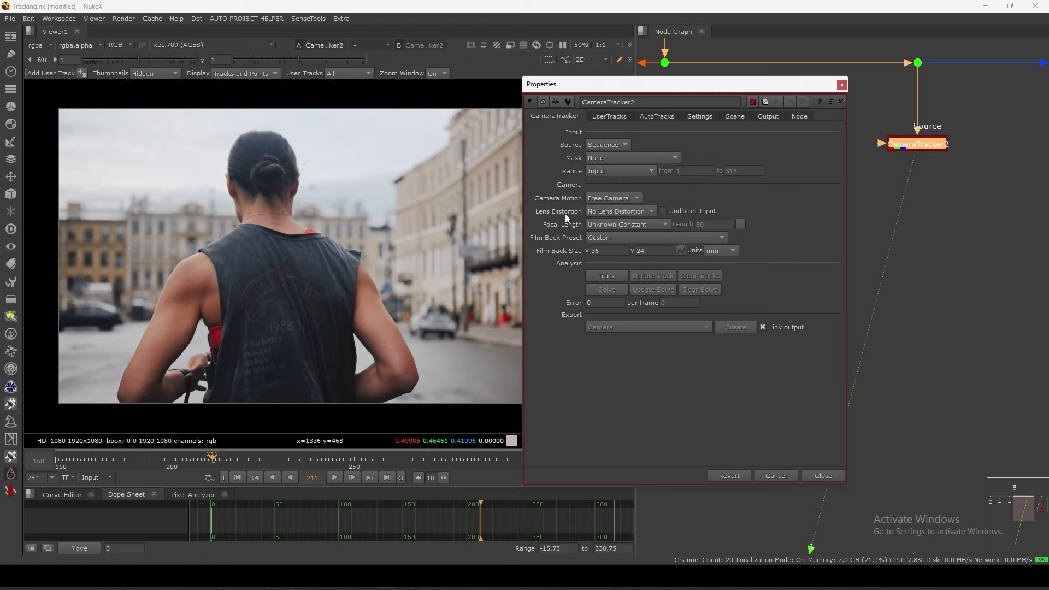
scroll(891, 143, "down", 4)
middle_click_drag(895, 149, 821, 111)
scroll(923, 140, "up", 3)
scroll(923, 139, "up", 2)
left_click(919, 136)
scroll(918, 137, "down", 4)
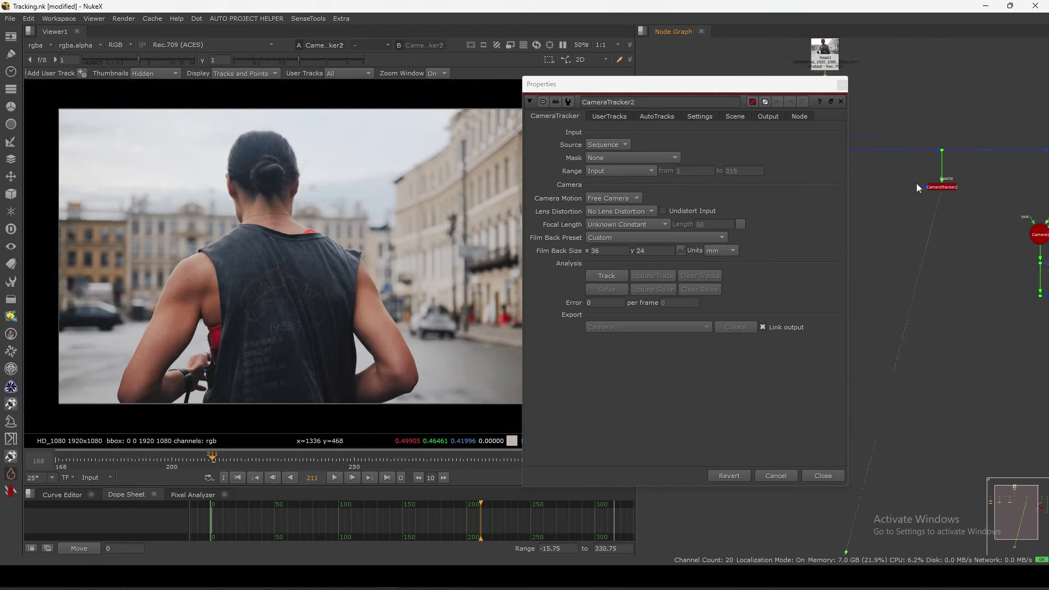
scroll(917, 183, "up", 4)
left_click(950, 181)
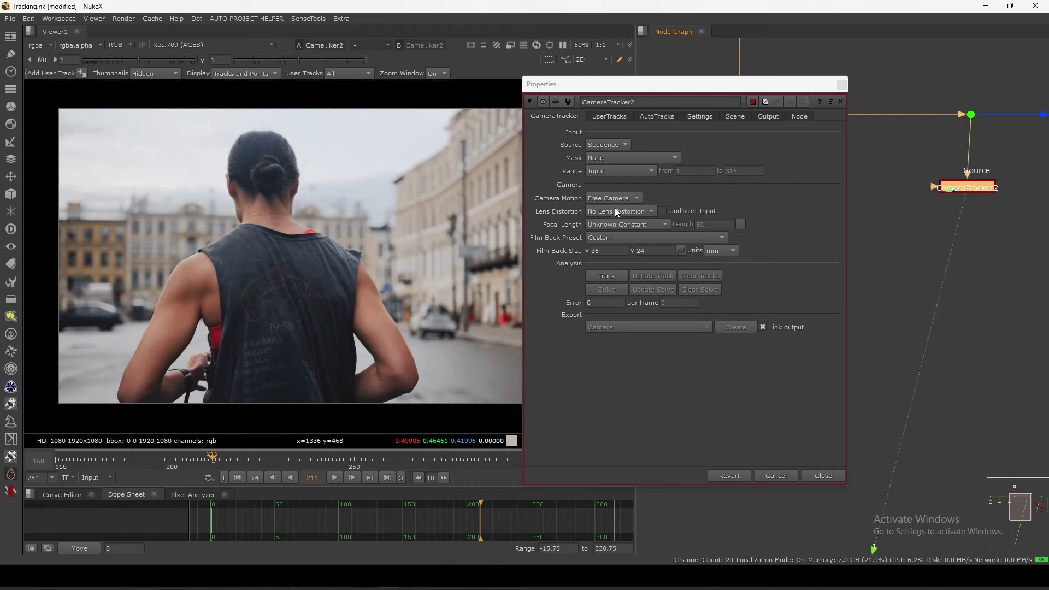
- Review CameraTracker2's user tracks and auto tracks, and open its feature and tracking settings
left_click(615, 108)
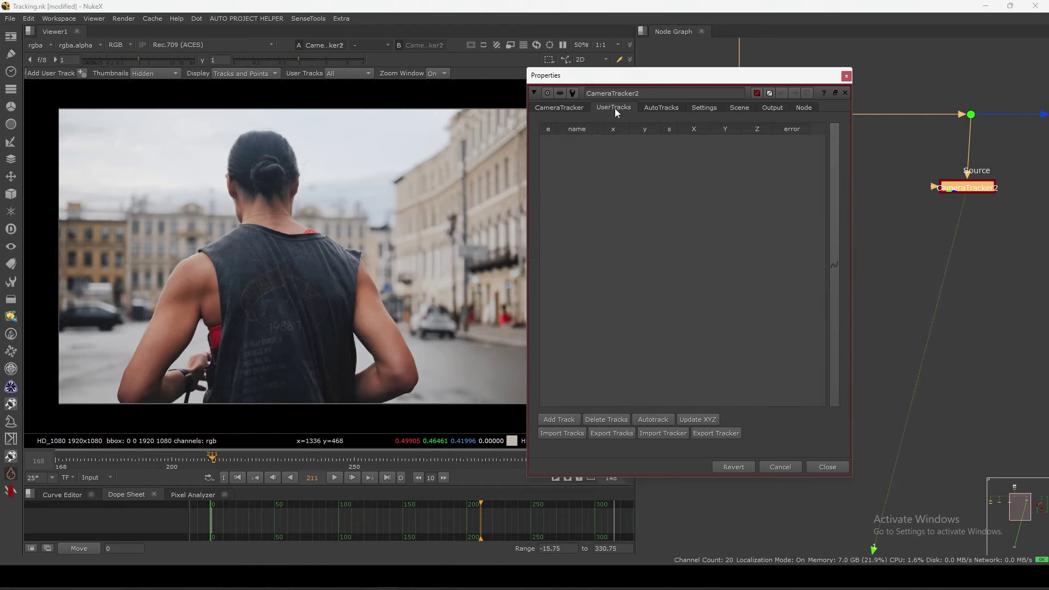
left_click_drag(619, 77, 635, 68)
left_click(581, 98)
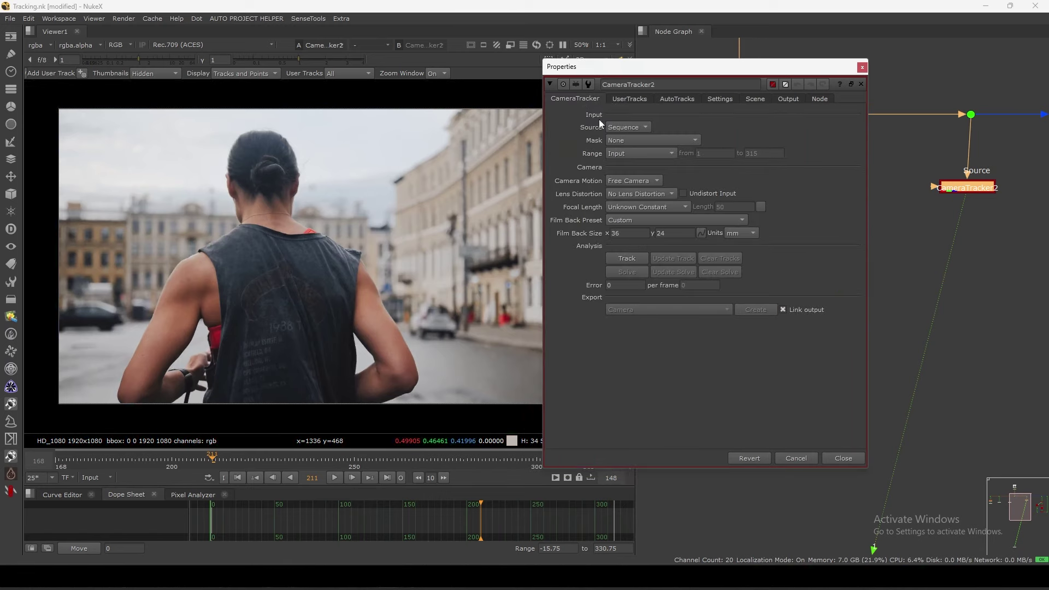
left_click(671, 100)
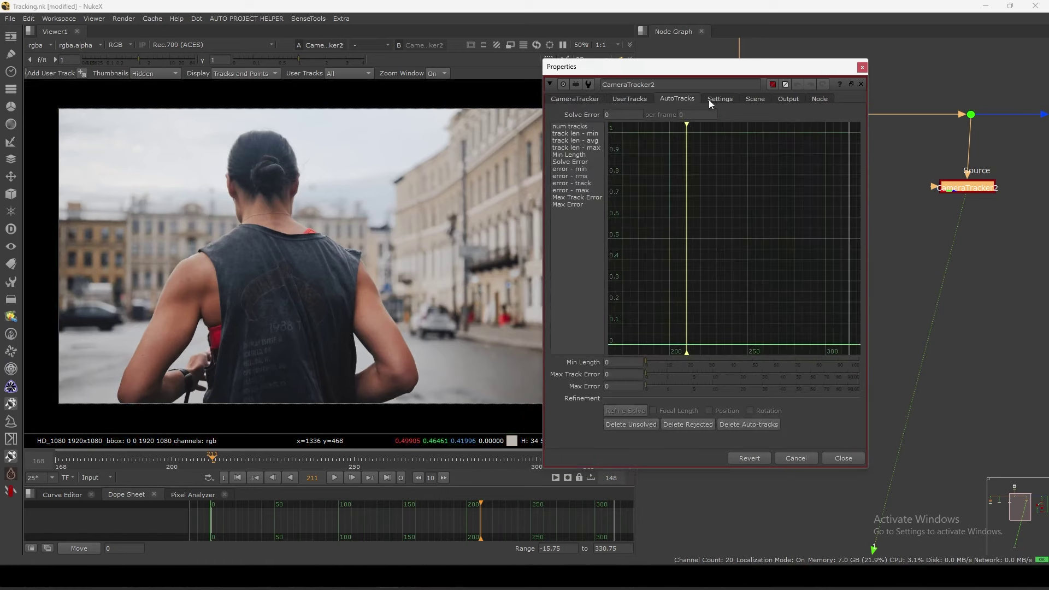
left_click(713, 99)
- Enable Refine Feature Locations and set the camera tracker's Number of Features to 5000
left_click_drag(638, 126, 559, 139)
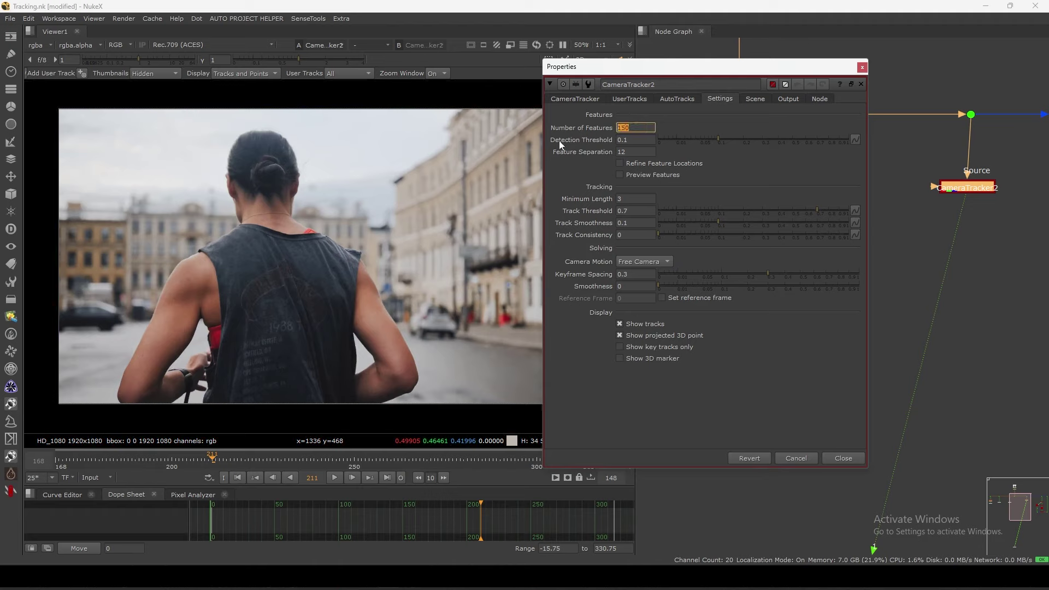
left_click_drag(635, 128, 610, 137)
left_click(641, 165)
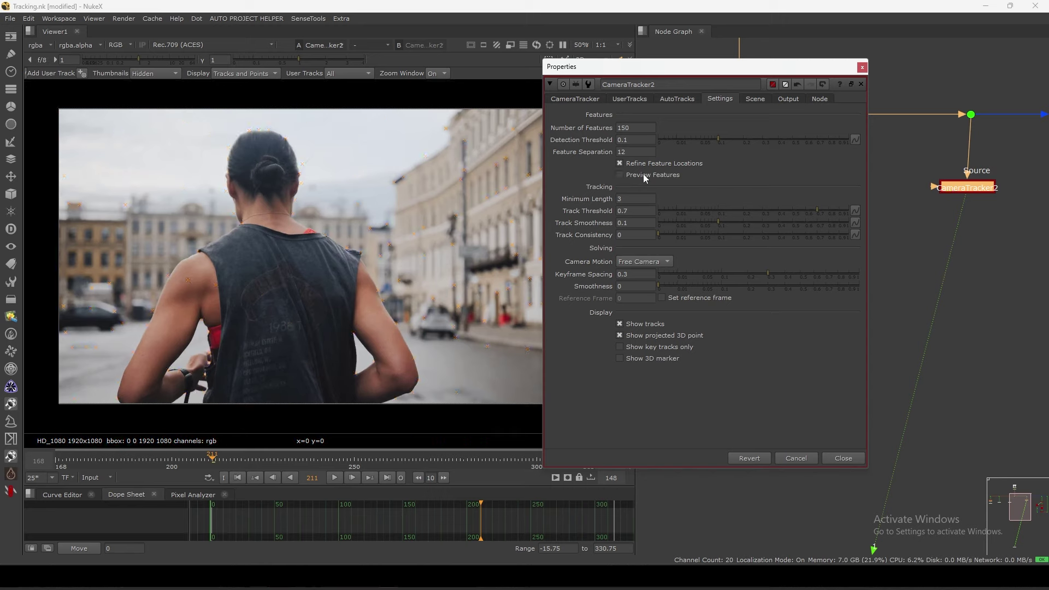
left_click_drag(633, 129, 603, 137)
type("500")
type("0")
key("Return")
- Return to the main camera tracker options and run the automatic track over the Input range
left_click_drag(709, 66, 727, 56)
left_click(628, 92)
left_click(607, 92)
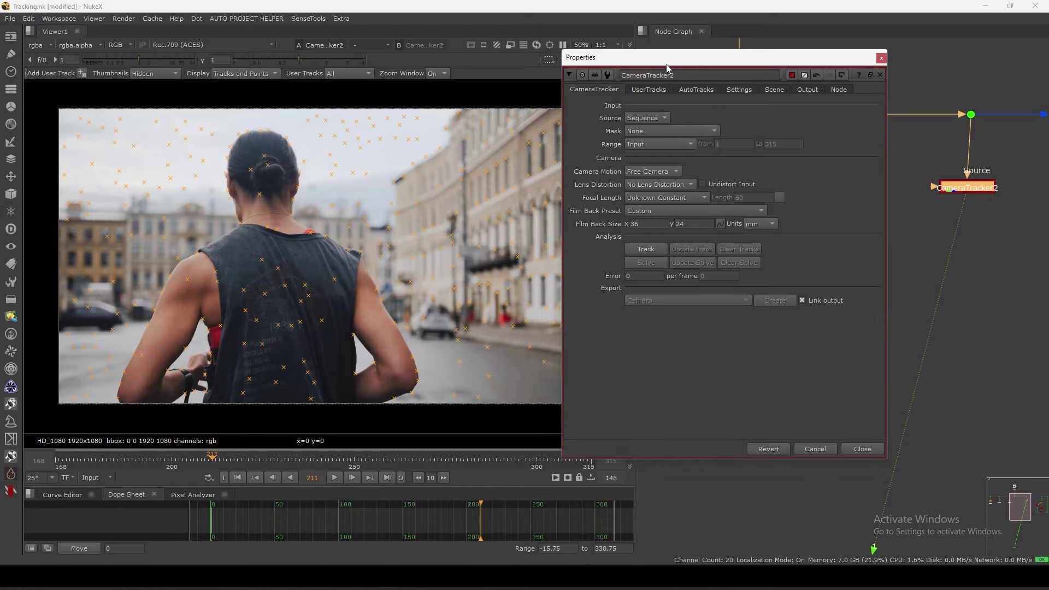
left_click(646, 248)
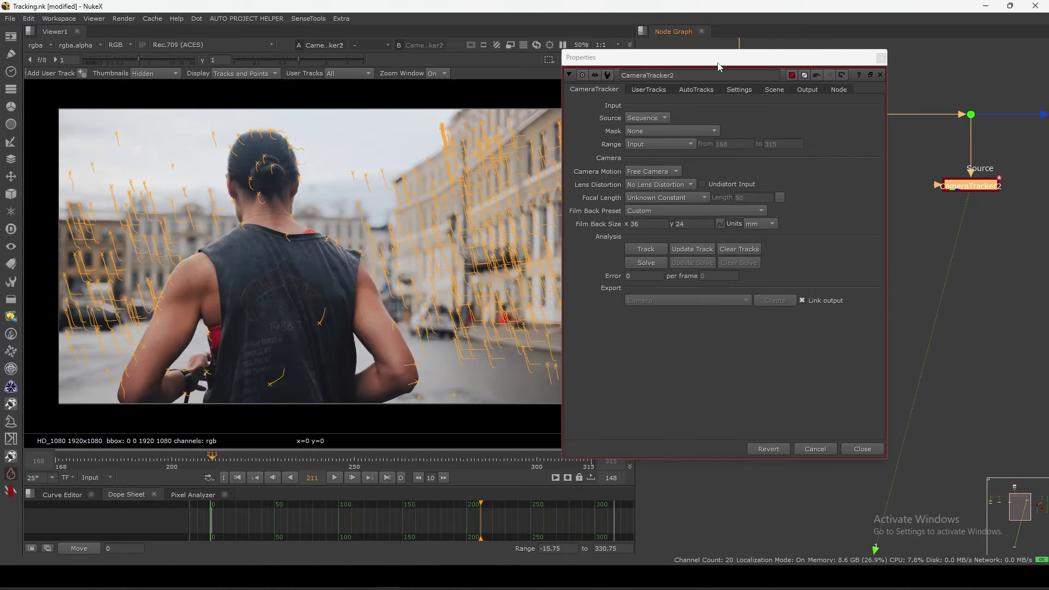
- Check the automatic tracks at frame 231 and solve the camera for CameraTracker2
left_click_drag(718, 63, 759, 56)
scroll(497, 217, "down", 3)
scroll(446, 274, "up", 2)
middle_click_drag(440, 278, 419, 293)
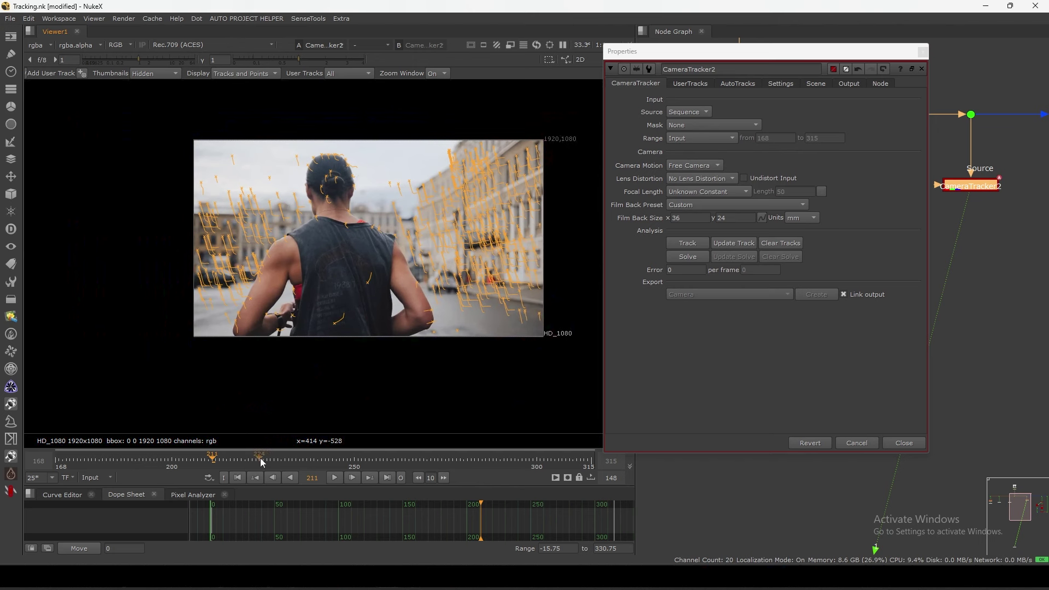
left_click_drag(262, 462, 285, 462)
left_click(747, 85)
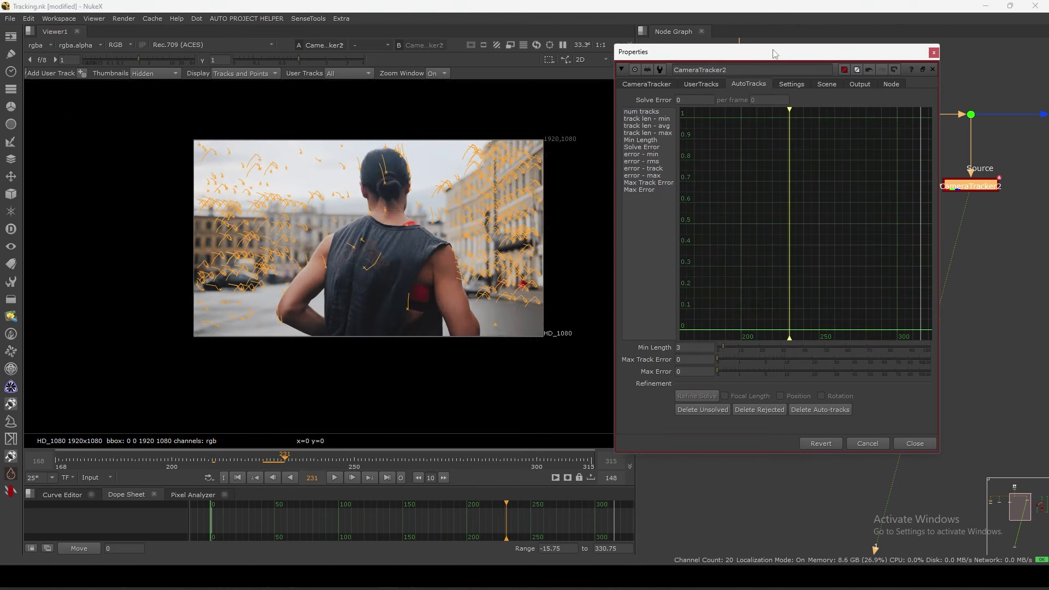
left_click_drag(790, 53, 806, 36)
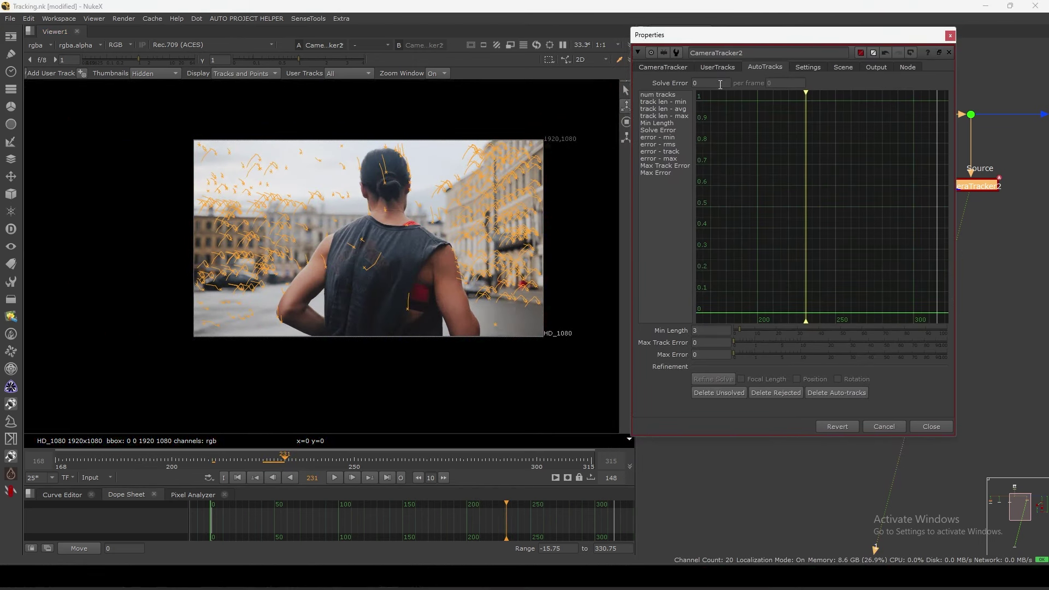
left_click(668, 67)
left_click(716, 241)
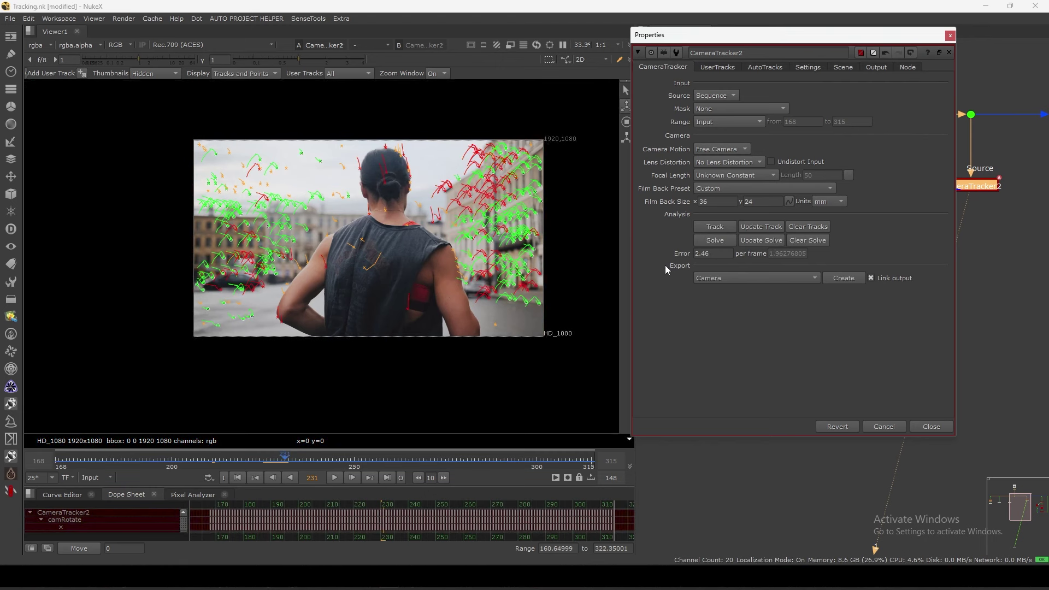
- Set the auto-track thresholds to Min Length 12, Max Track Error 6.2 and Max Error 8.8
left_click(765, 67)
left_click_drag(772, 36, 765, 33)
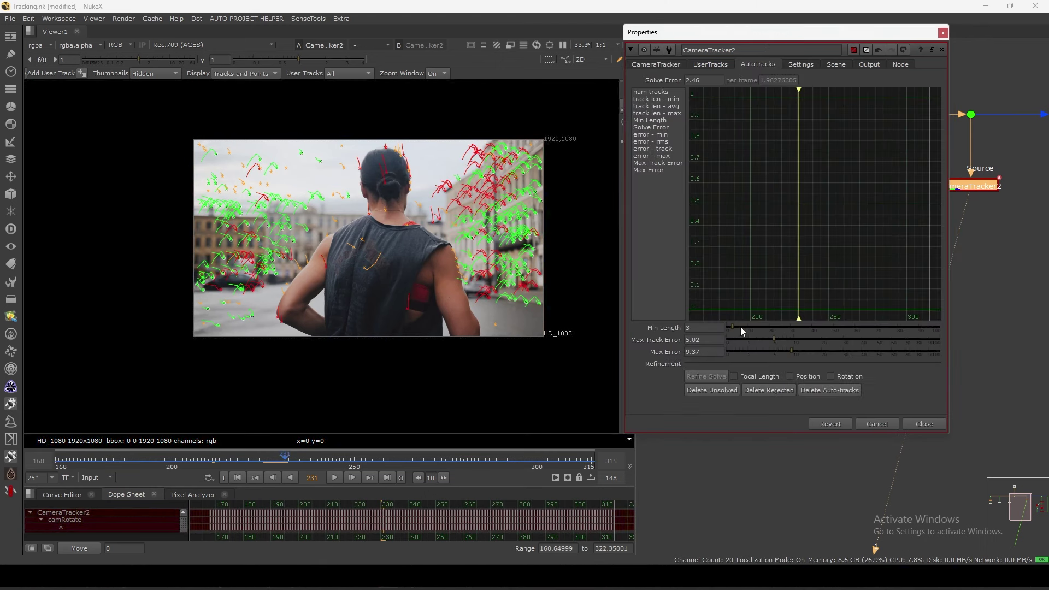
left_click_drag(744, 329, 766, 325)
left_click_drag(803, 38, 799, 33)
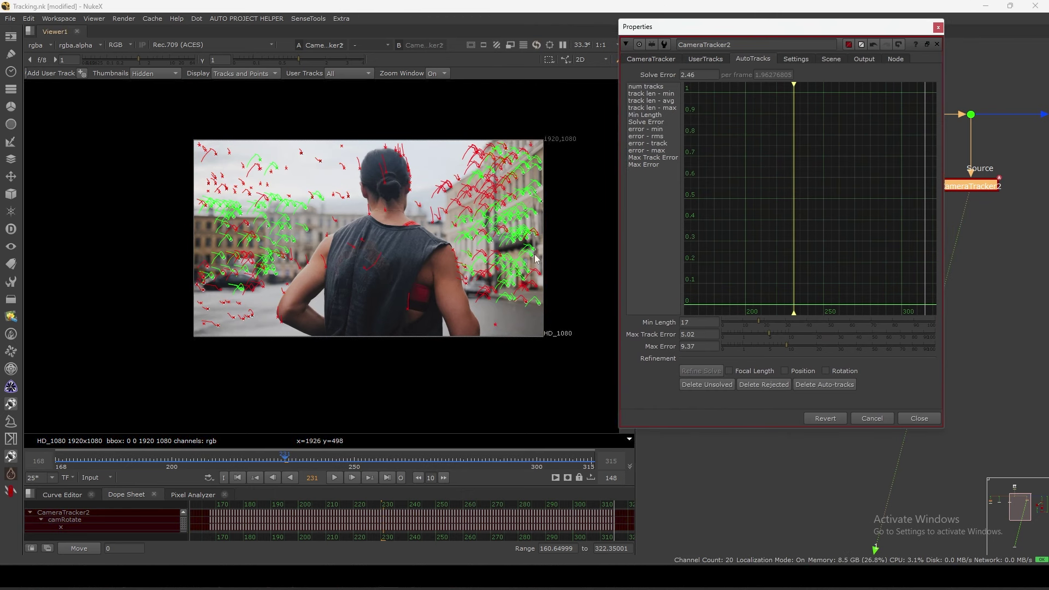
middle_click_drag(436, 322, 407, 333)
scroll(411, 329, "up", 1)
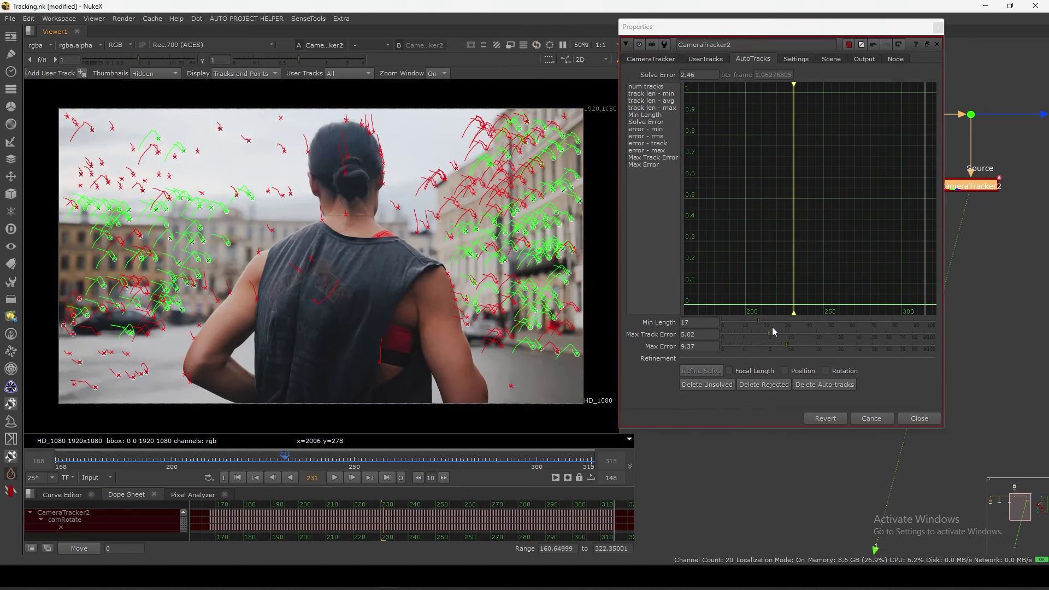
left_click_drag(761, 324, 785, 347)
- Delete the rejected auto tracks and update the camera solve
left_click(754, 385)
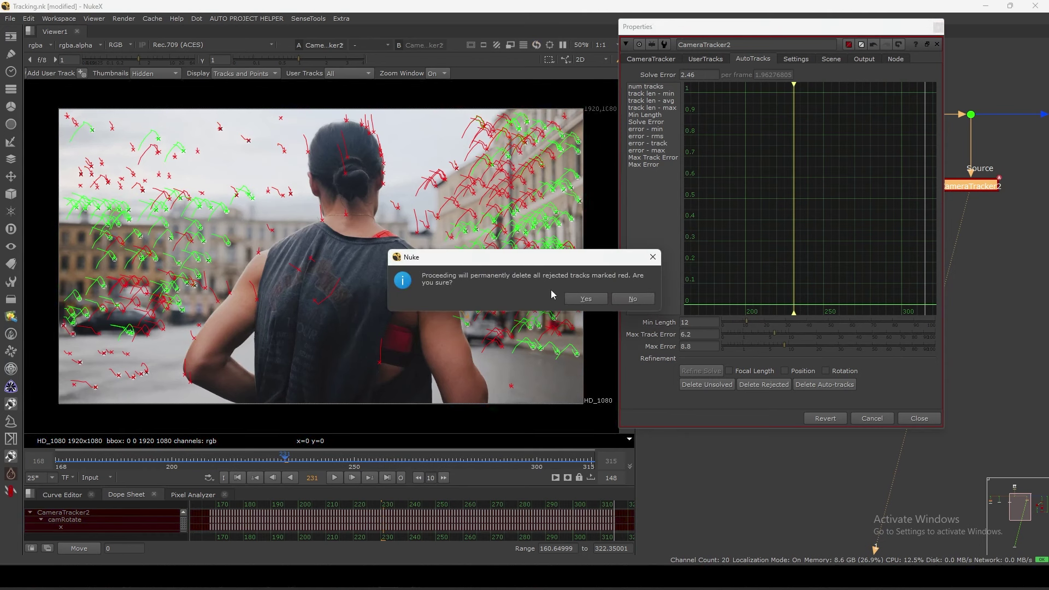
left_click(557, 295)
left_click(652, 59)
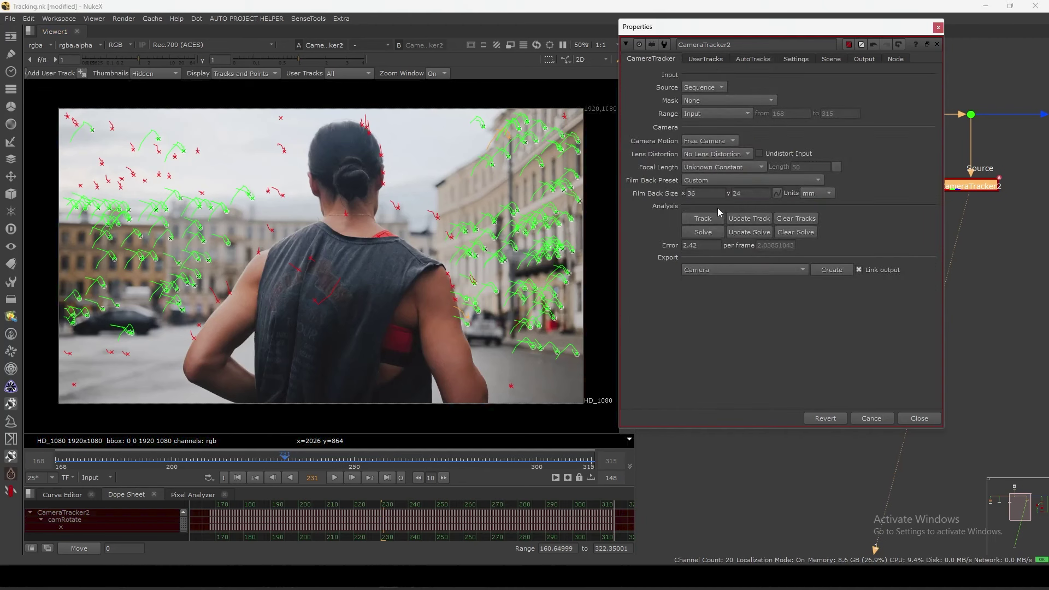
left_click(750, 232)
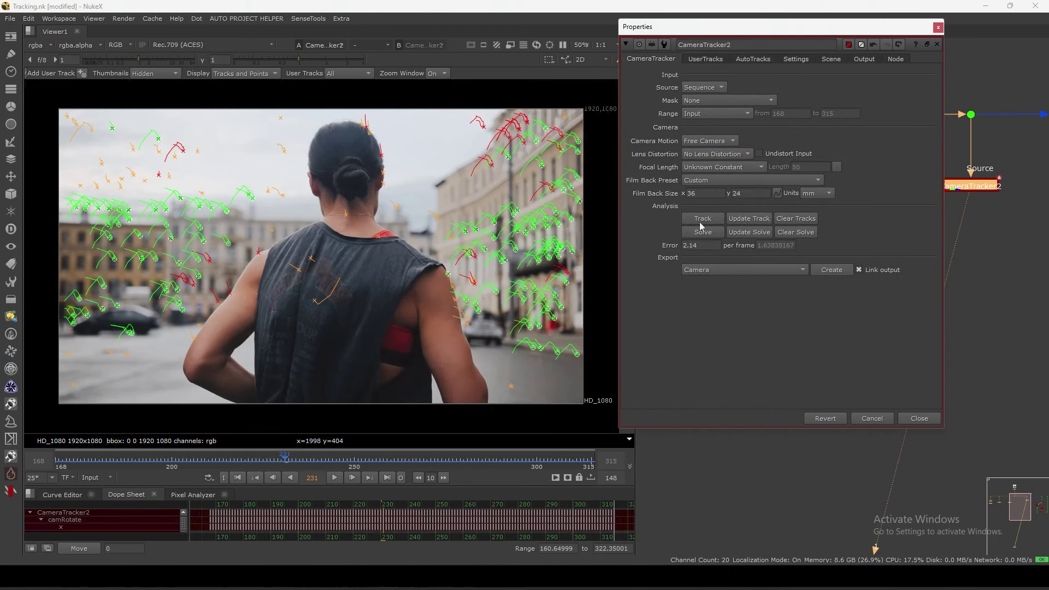
- Raise the auto tracks' Min Length to 32 and delete the rejected tracks
left_click(758, 62)
left_click_drag(737, 323, 794, 327)
left_click(764, 385)
left_click(594, 298)
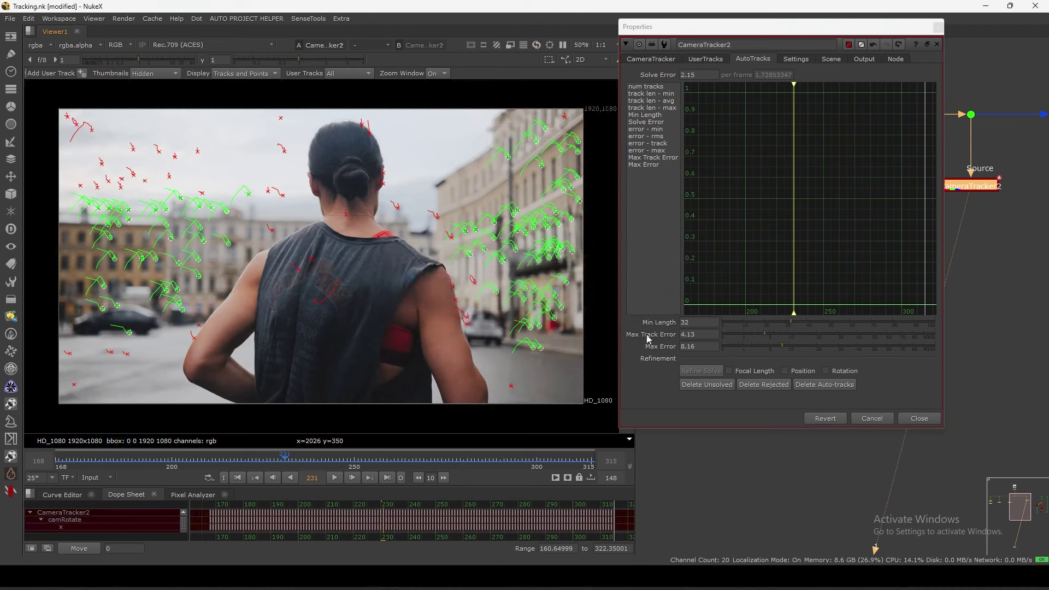
- Delete the unsolved auto tracks and update the camera solve
left_click(708, 384)
key("Return")
left_click(651, 59)
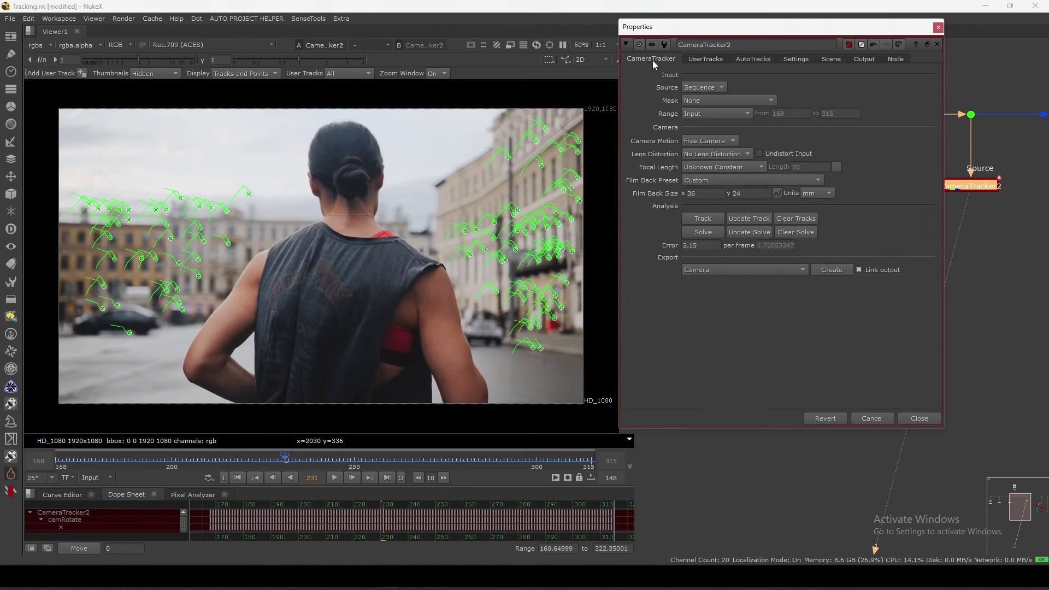
left_click(749, 232)
left_click(509, 324)
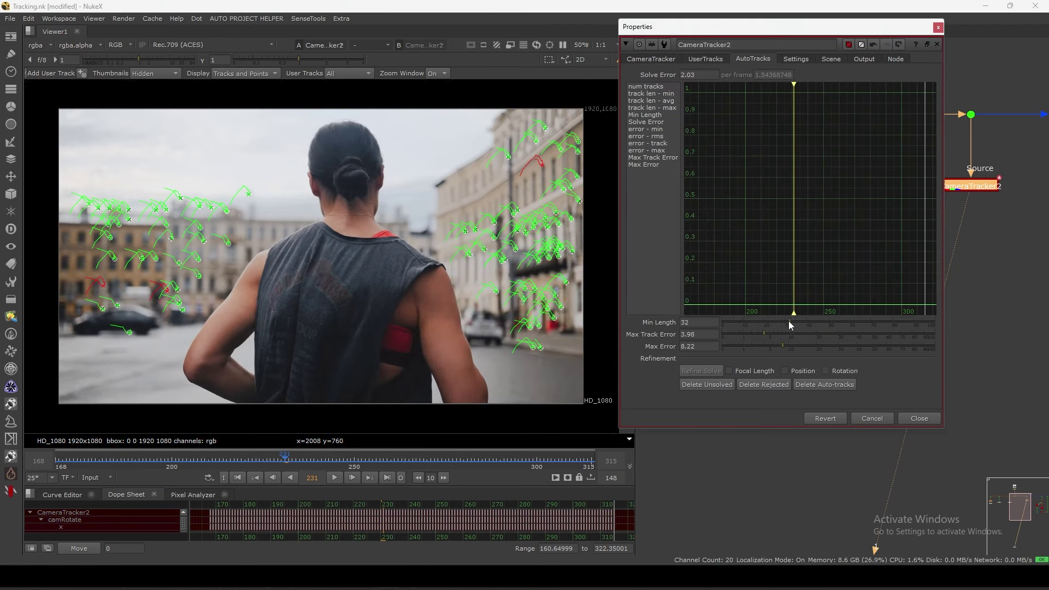
- Delete the rejected auto tracks in two more rounds, updating the camera solve after each round
left_click(753, 59)
left_click(764, 385)
left_click(585, 299)
left_click(651, 59)
left_click(749, 232)
left_click(510, 323)
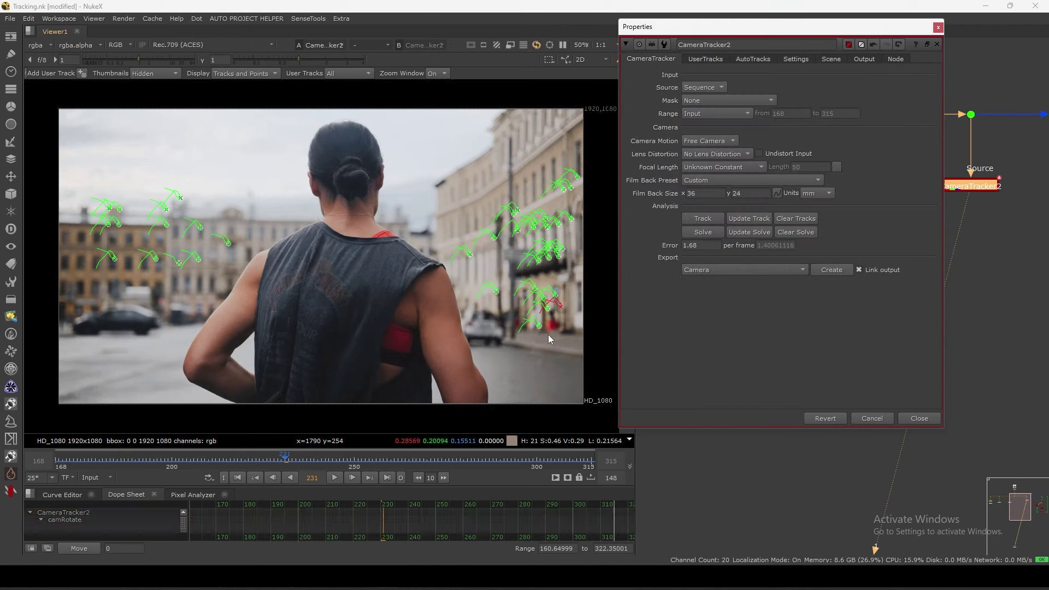
left_click(753, 59)
left_click(764, 385)
left_click(583, 299)
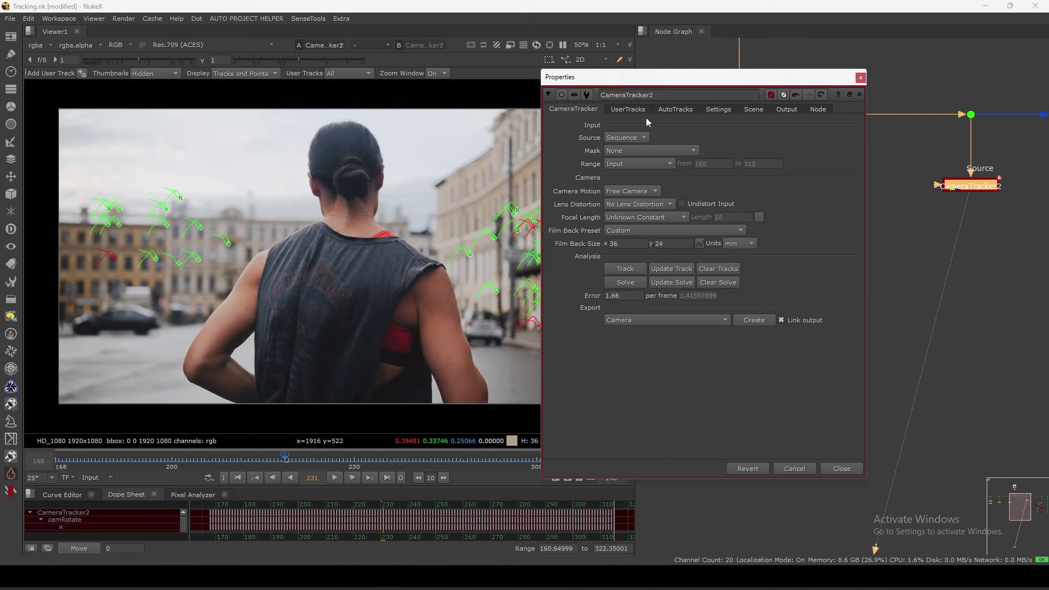
- Locate Tracker1 in the node graph, examine its list of point tracks and close its properties
left_click_drag(660, 82, 529, 111)
scroll(834, 187, "down", 5)
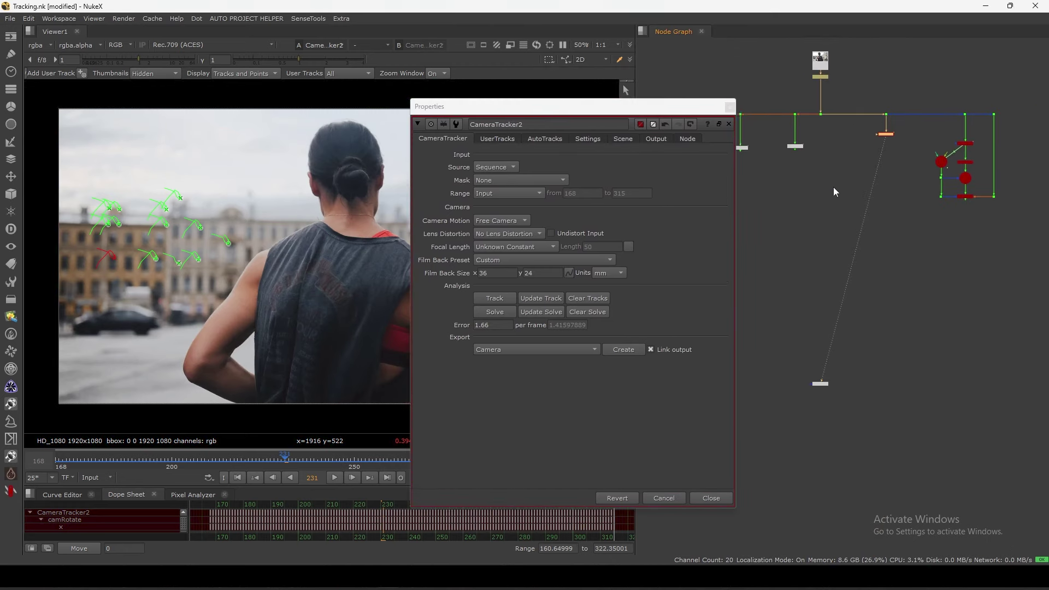
scroll(854, 188, "up", 3)
double_click(827, 171)
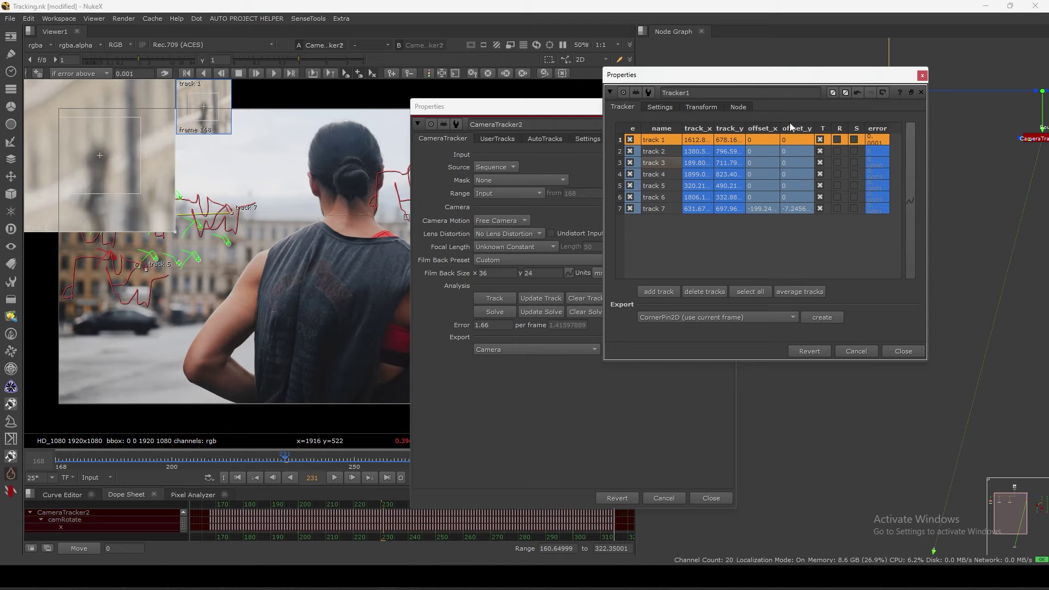
left_click(923, 76)
left_click_drag(481, 106, 491, 91)
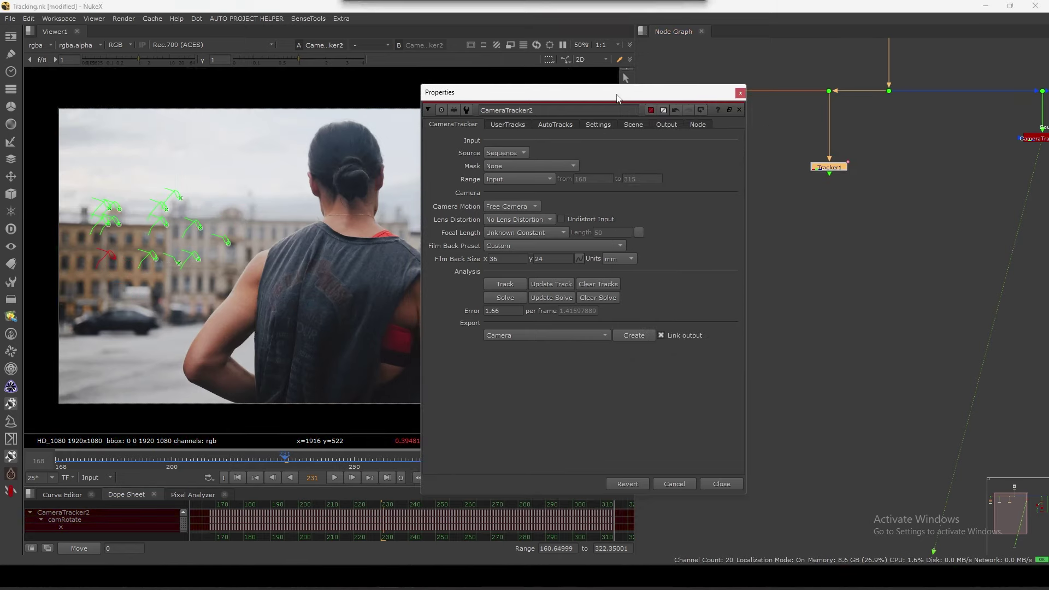
- Import the point tracks from Tracker1 into CameraTracker2's user tracks
left_click(507, 124)
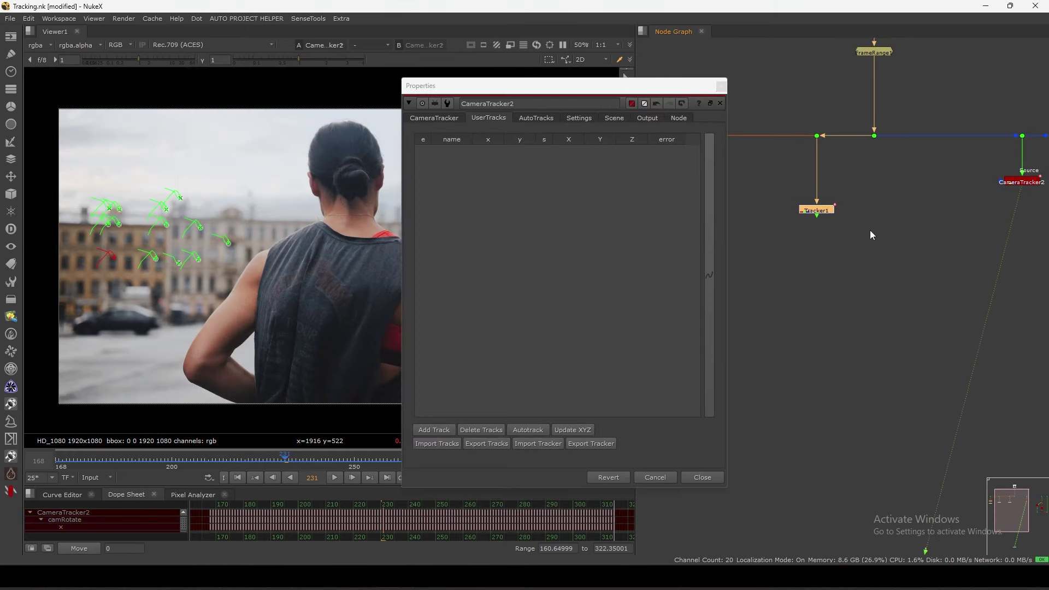
left_click_drag(1012, 186, 1012, 203)
left_click_drag(817, 211, 816, 208)
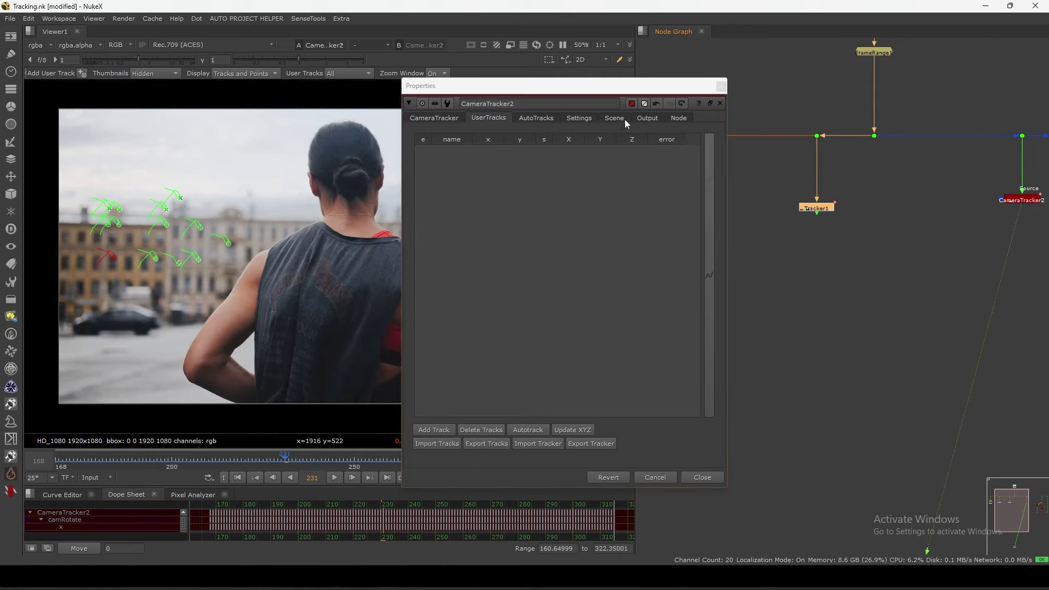
left_click(796, 222)
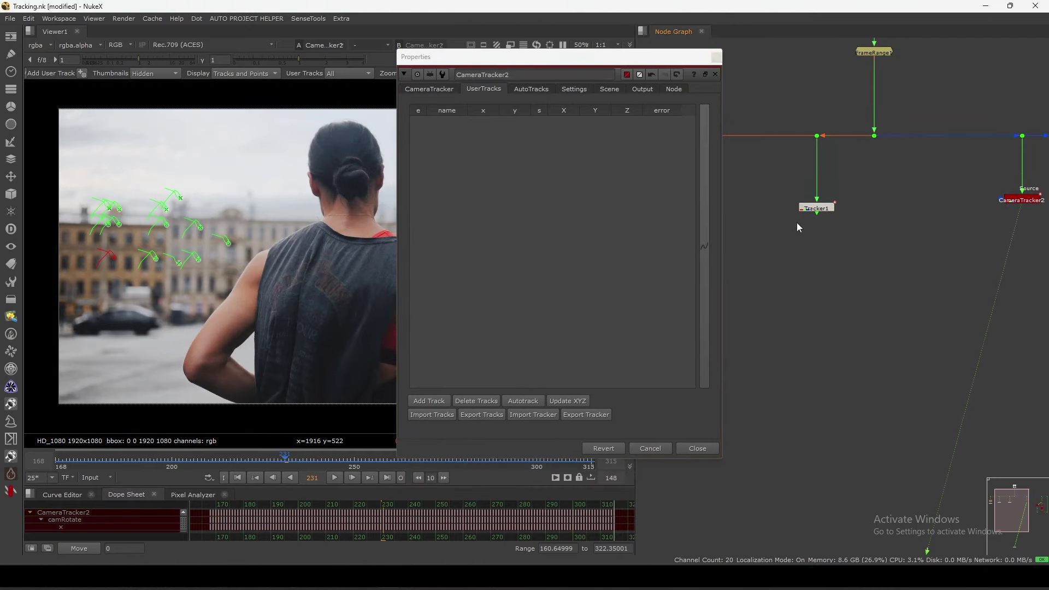
left_click(533, 414)
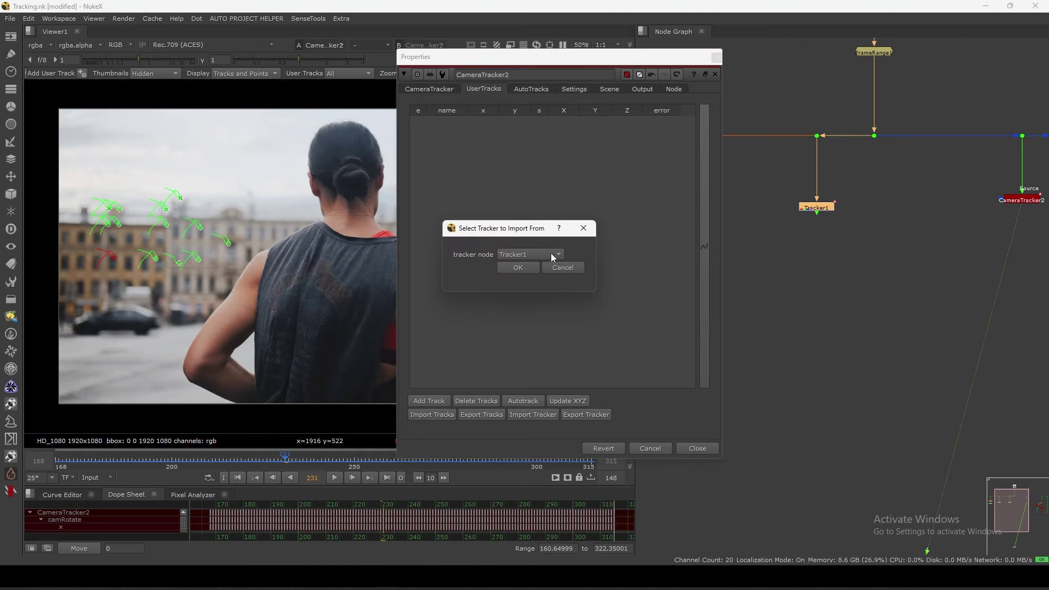
left_click(551, 255)
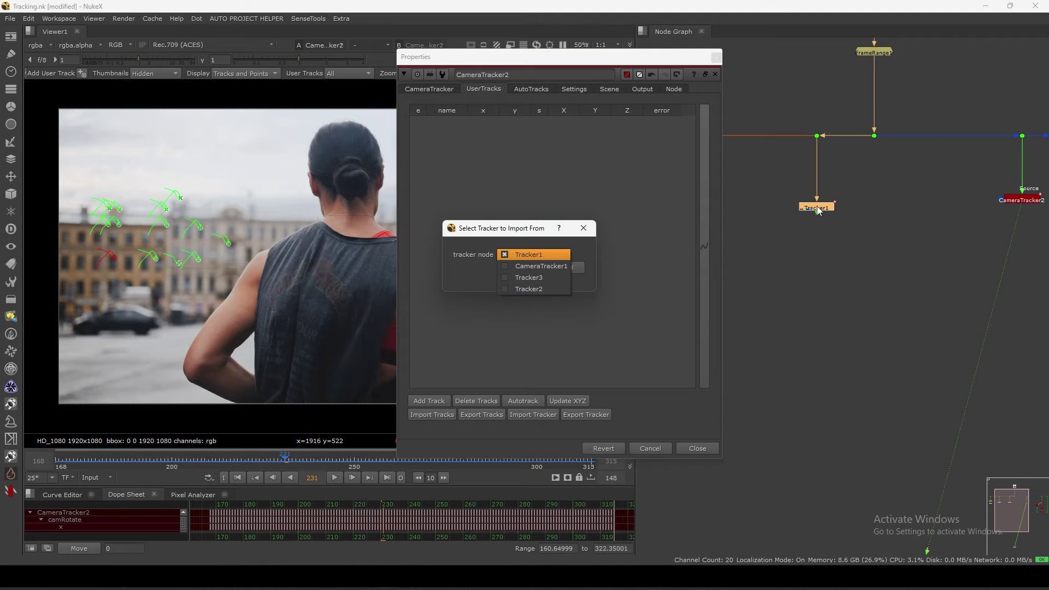
left_click(546, 255)
left_click(518, 269)
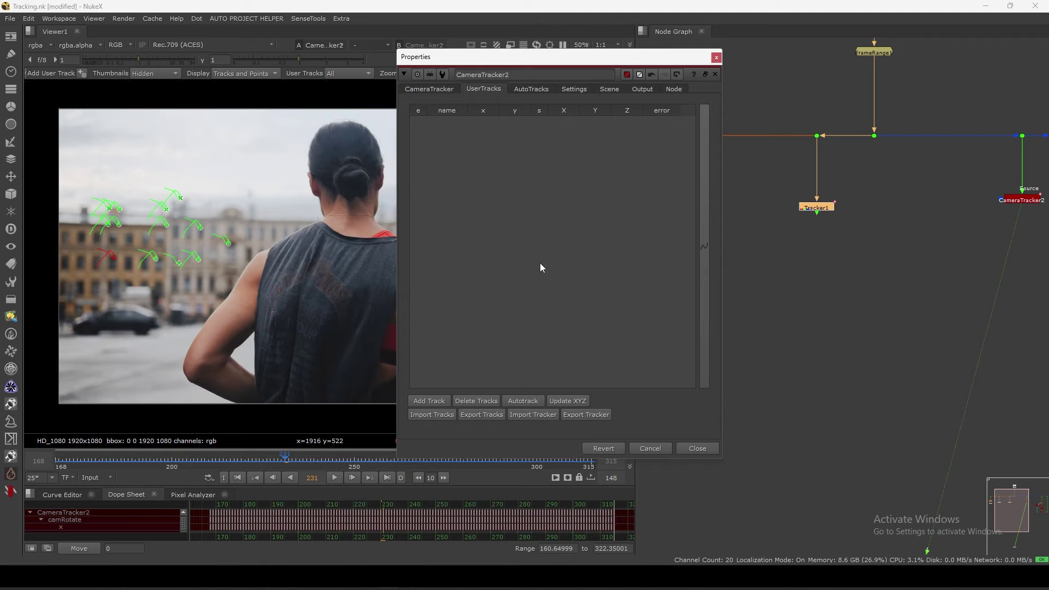
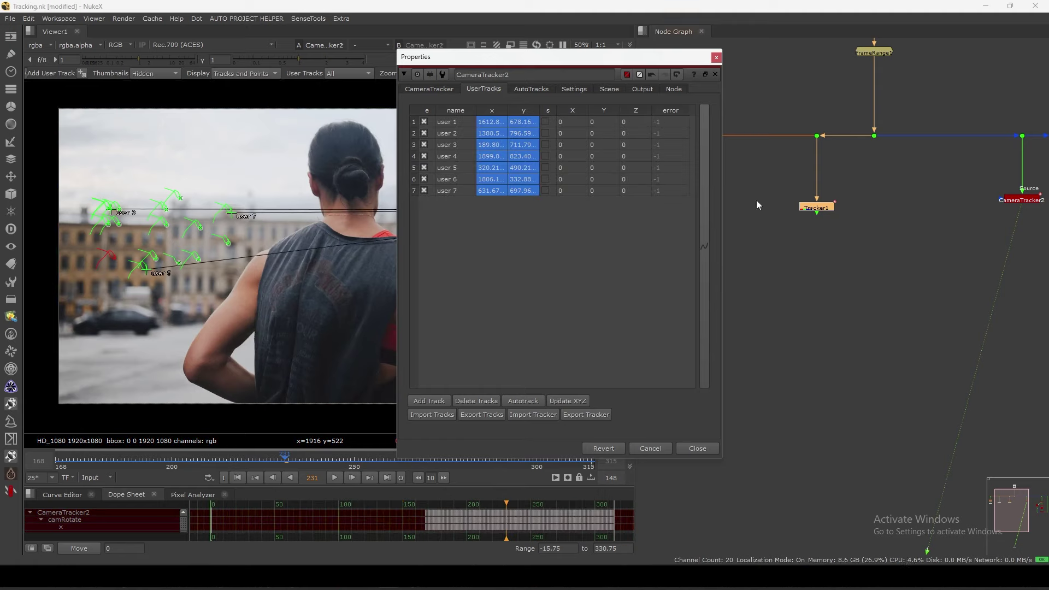
- Compare Tracker1's point tracks with the user tracks imported into CameraTracker2
left_click(814, 238)
double_click(818, 208)
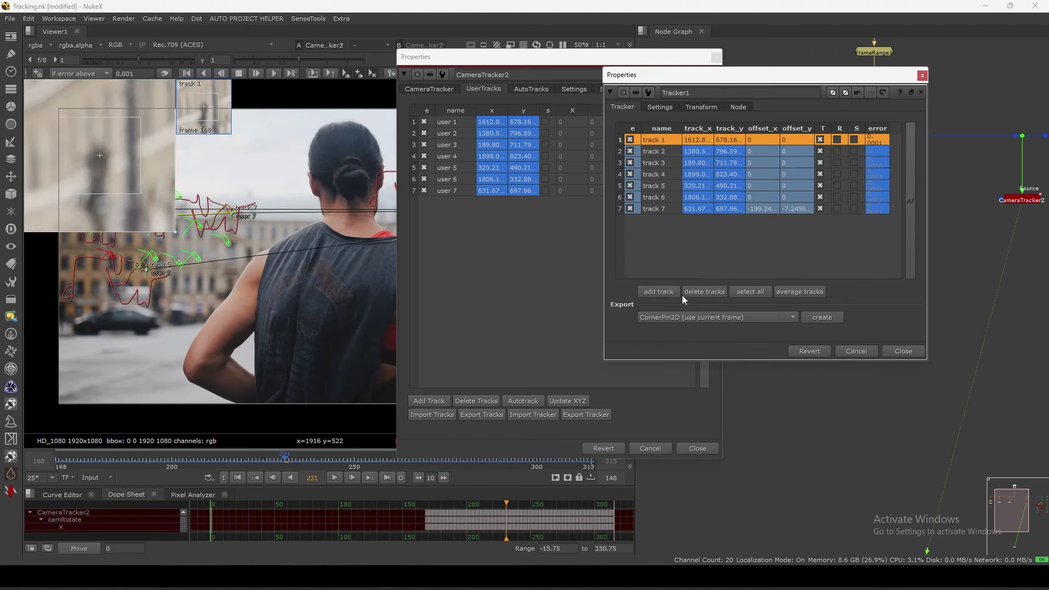
left_click(922, 75)
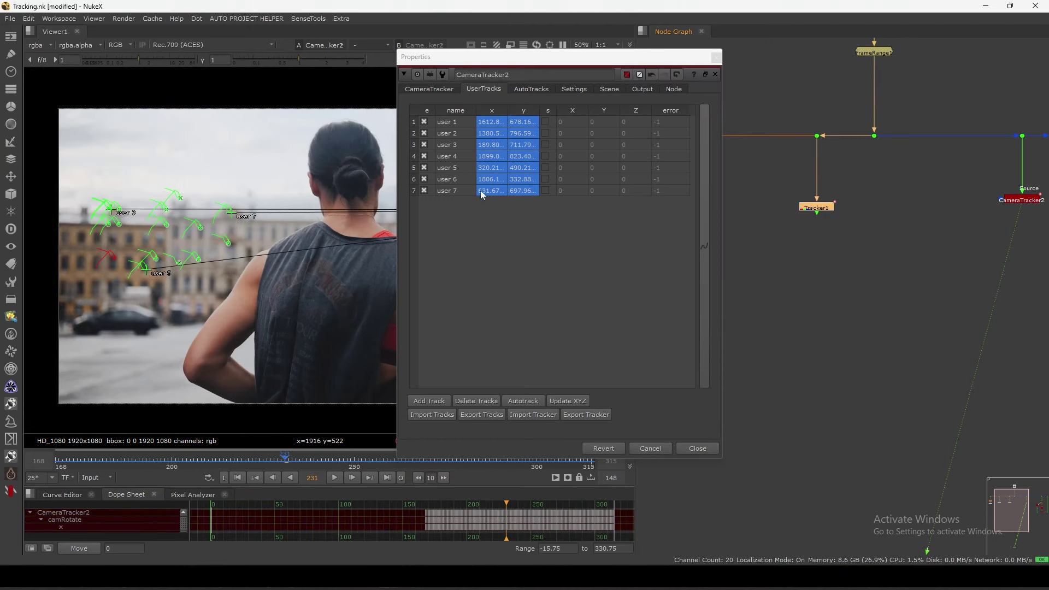
- Solve the camera again with the imported user tracks included
left_click_drag(491, 56, 688, 42)
scroll(431, 283, "down", 2)
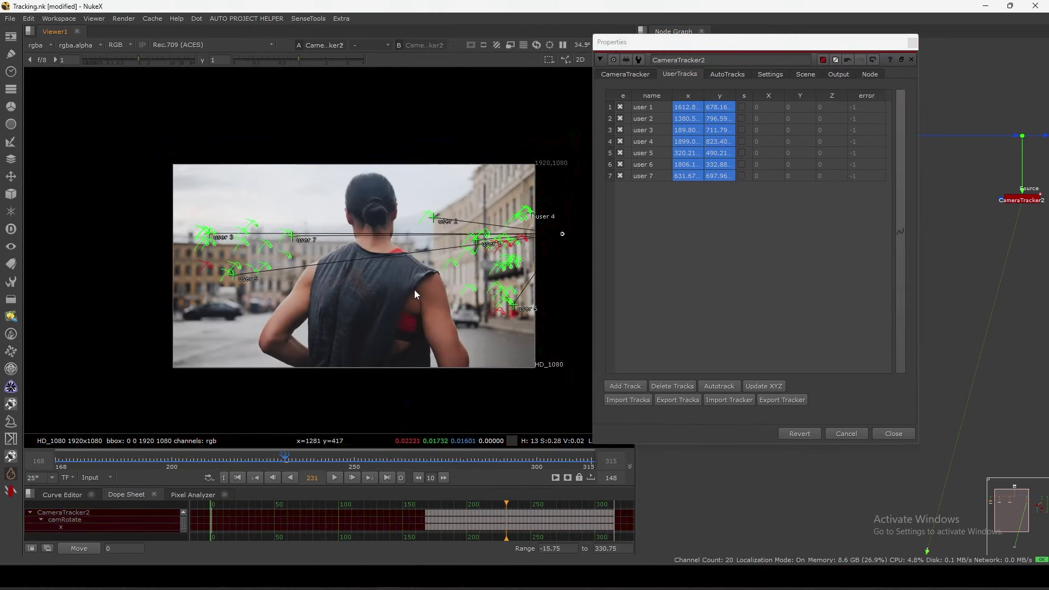
left_click(637, 77)
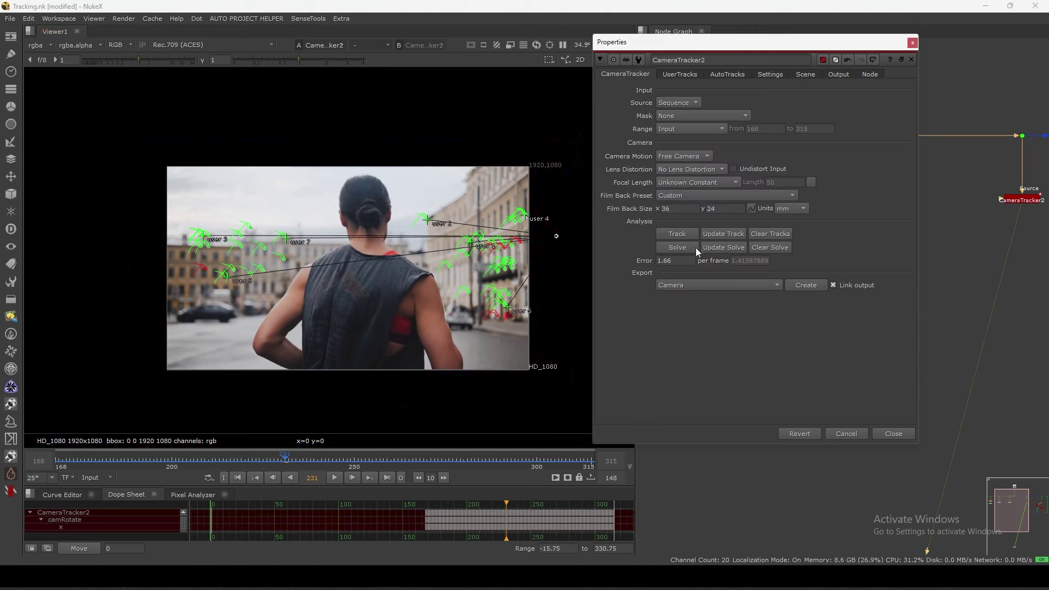
left_click(677, 248)
left_click(549, 307)
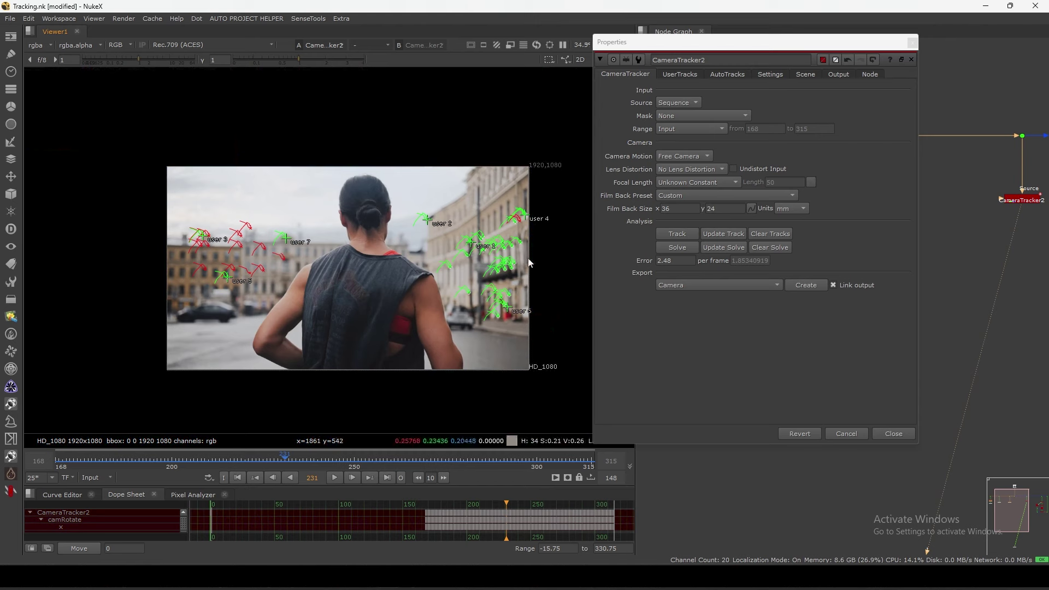
- Delete the auto tracks rejected by the new solve and update the camera solve
left_click(726, 75)
left_click(724, 400)
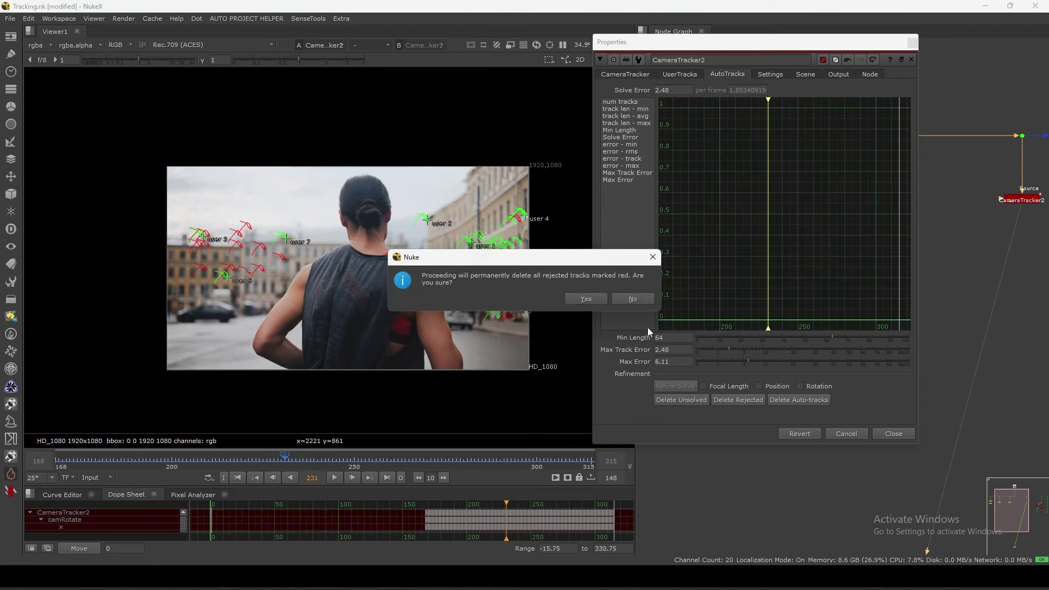
left_click(585, 299)
left_click(632, 76)
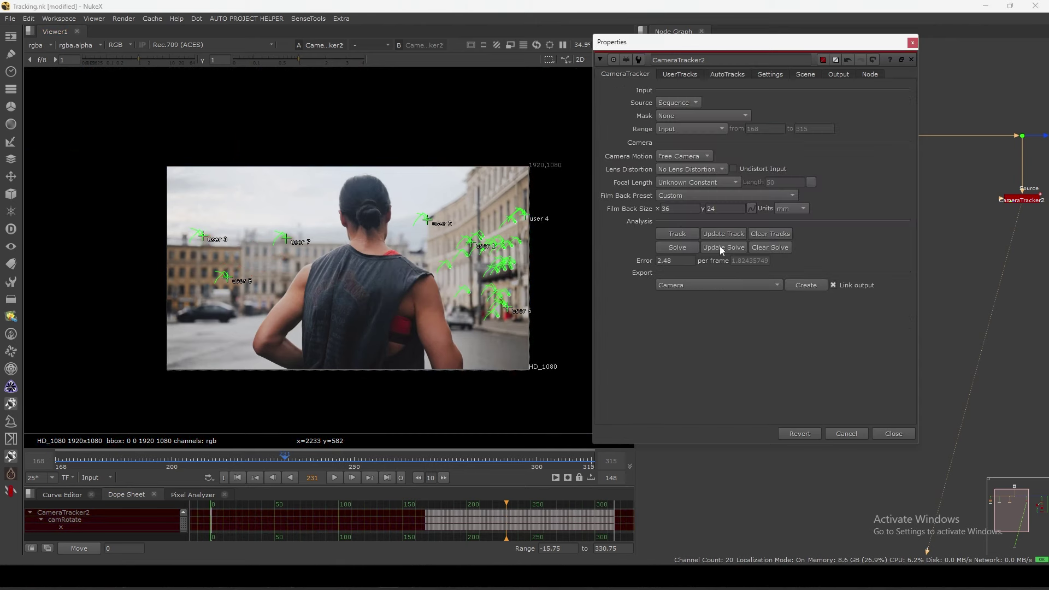
left_click(722, 248)
left_click(514, 321)
middle_click_drag(523, 262, 508, 266)
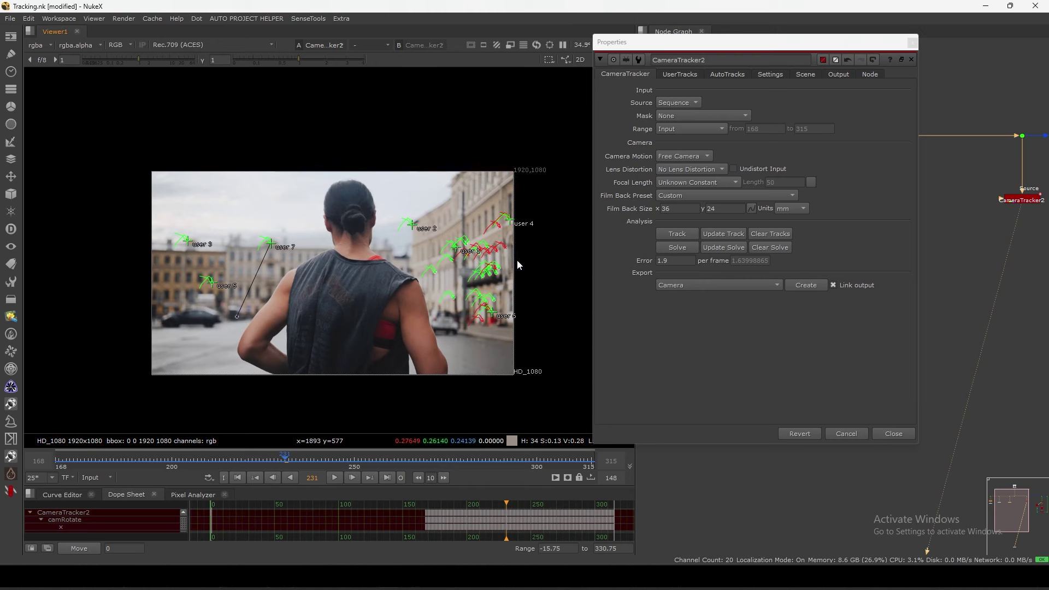
- Set the auto tracks' Min Length to 75 and Max Track Error to 1.7, and delete the rejected tracks
left_click(722, 74)
left_click_drag(840, 337, 857, 341)
left_click_drag(725, 353, 725, 353)
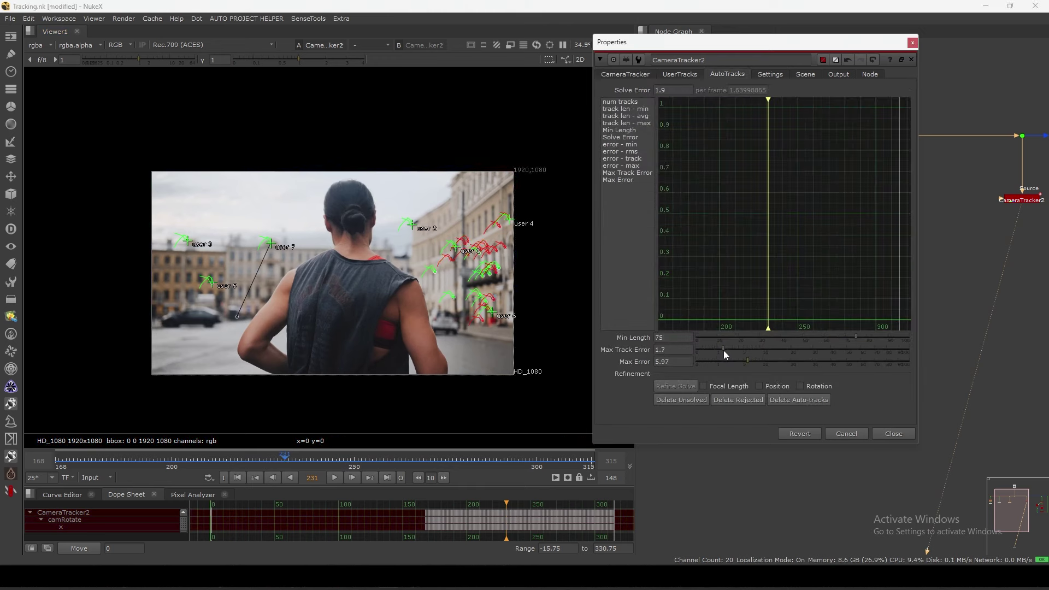
left_click(738, 398)
left_click(589, 299)
left_click(625, 75)
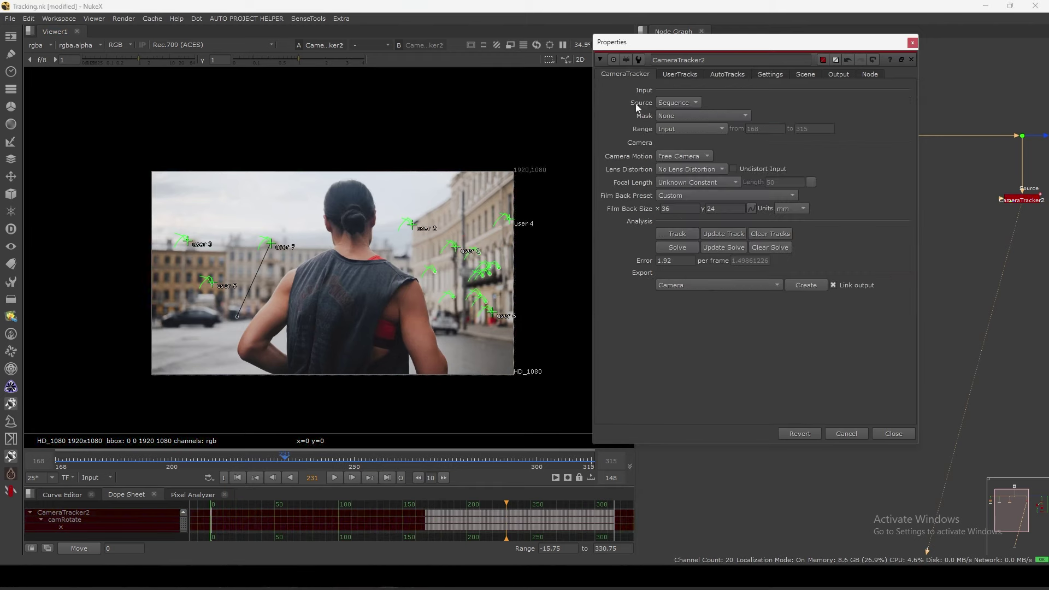
- Update CameraTracker2's solve, check the remaining tracks at an earlier frame and close the node's properties
left_click(724, 248)
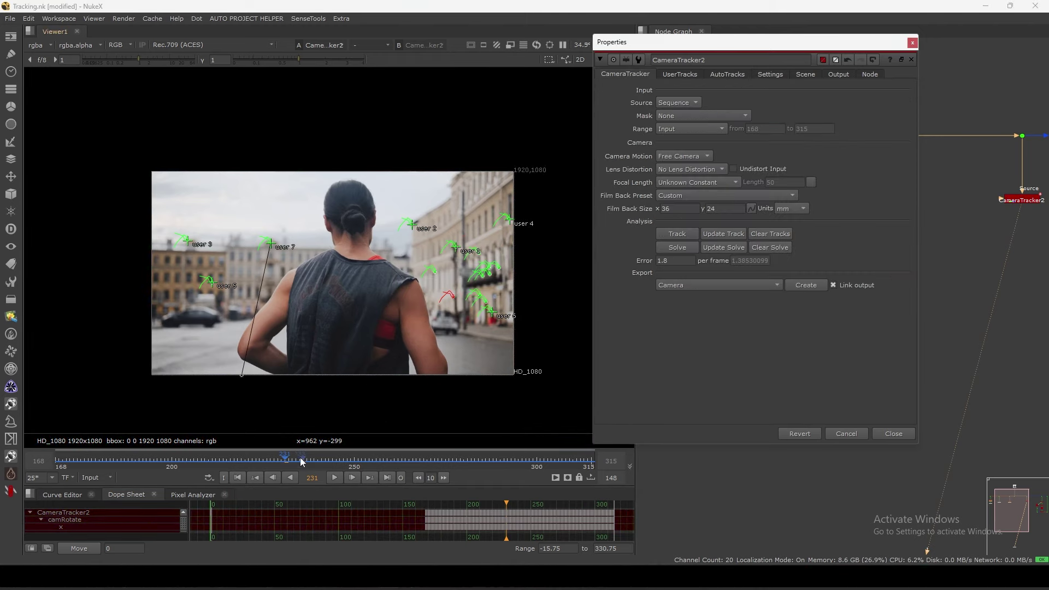
left_click_drag(285, 459, 152, 479)
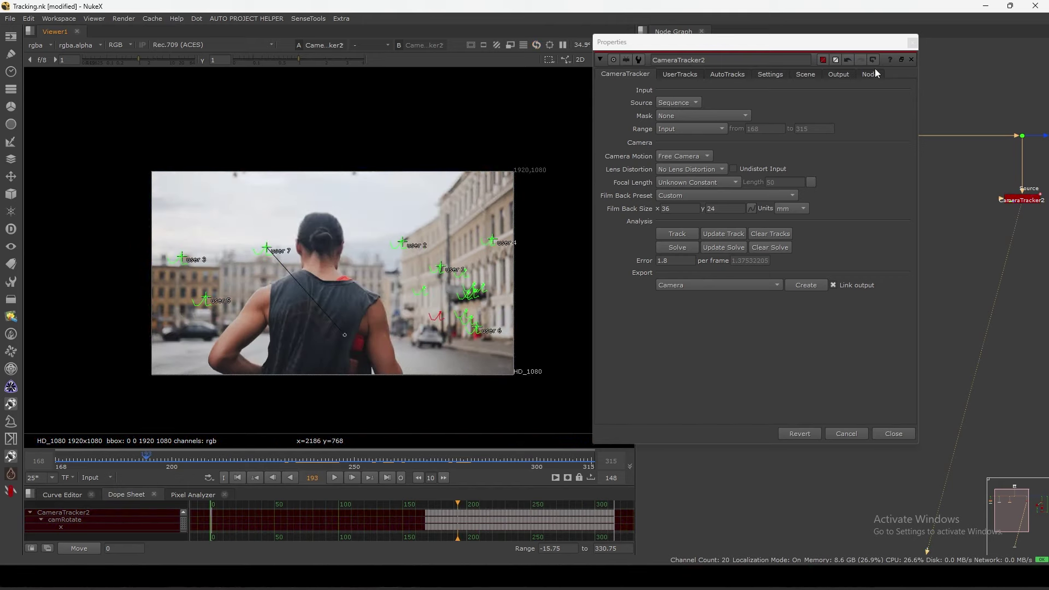
left_click(899, 430)
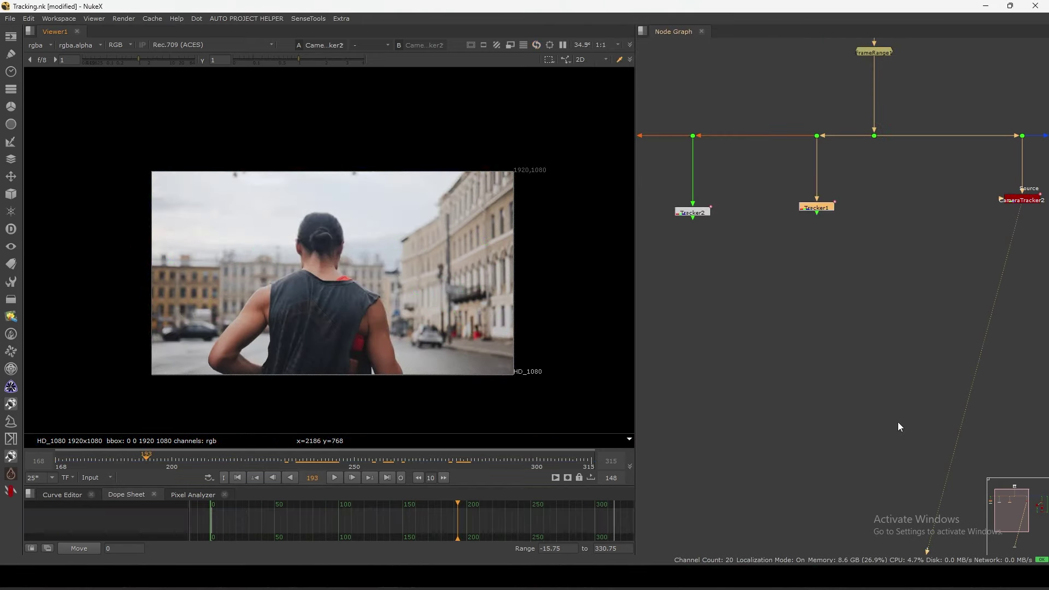
- Examine CameraTracker1's solve error, its auto track thresholds and its user tracks for comparison
middle_click_drag(926, 315, 724, 309)
middle_click_drag(853, 273, 709, 289)
scroll(874, 196, "up", 2)
middle_click_drag(875, 195, 906, 193)
left_click(888, 215)
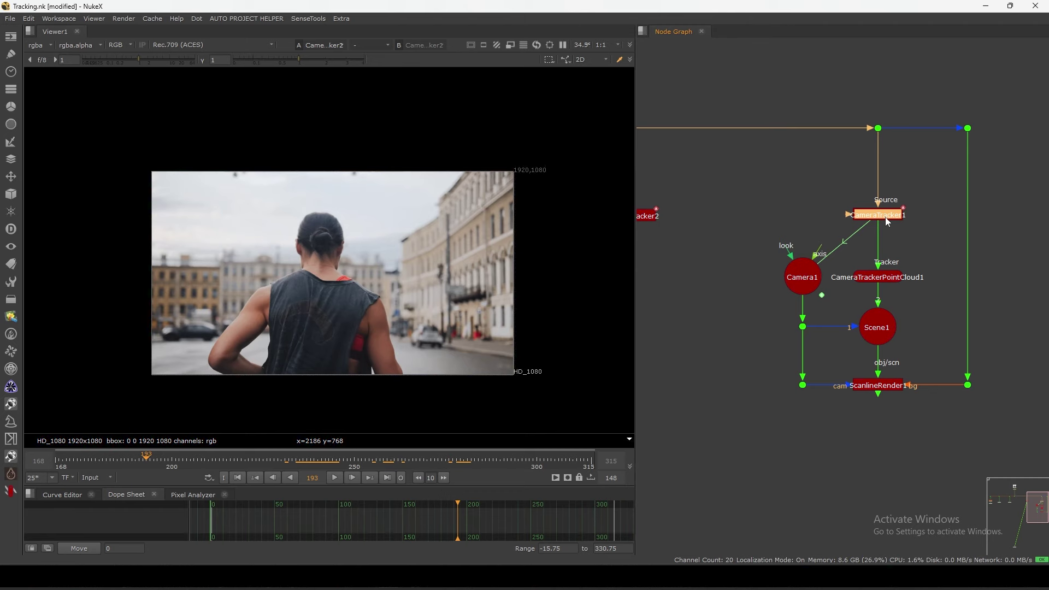
double_click(890, 216)
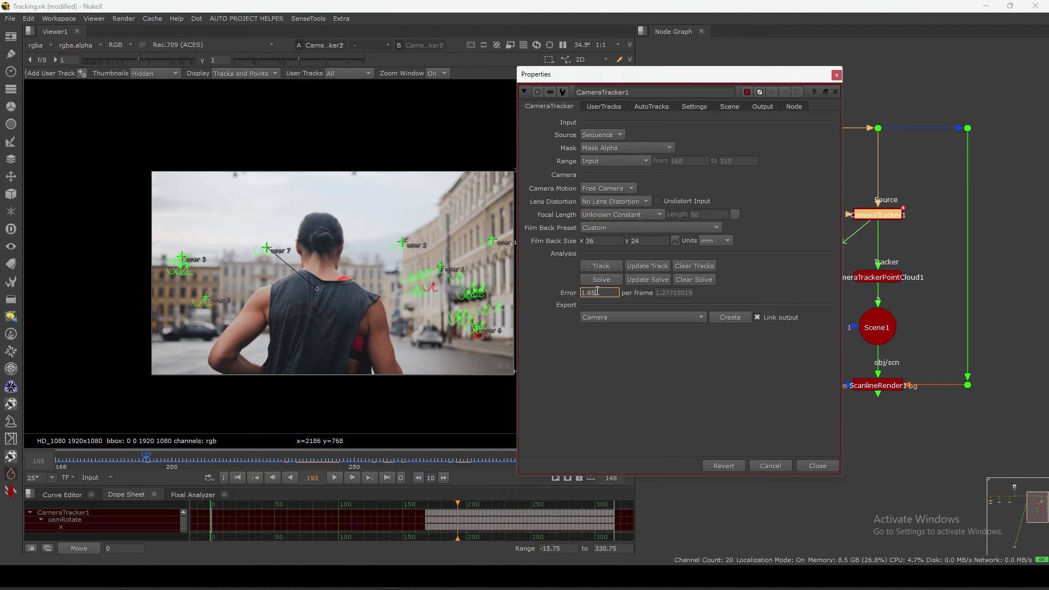
left_click(652, 107)
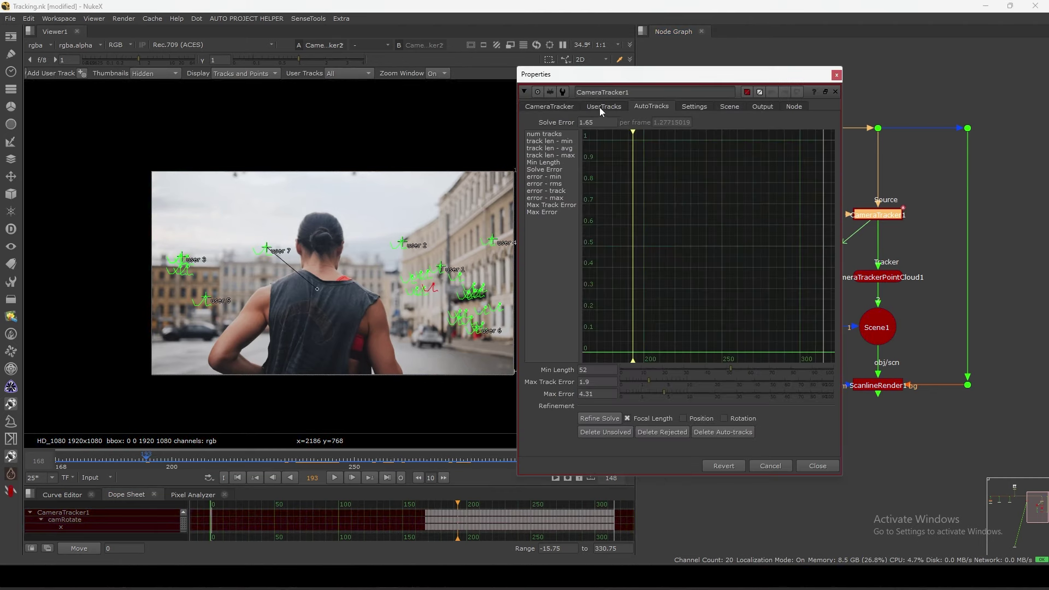
left_click(600, 108)
left_click(851, 68)
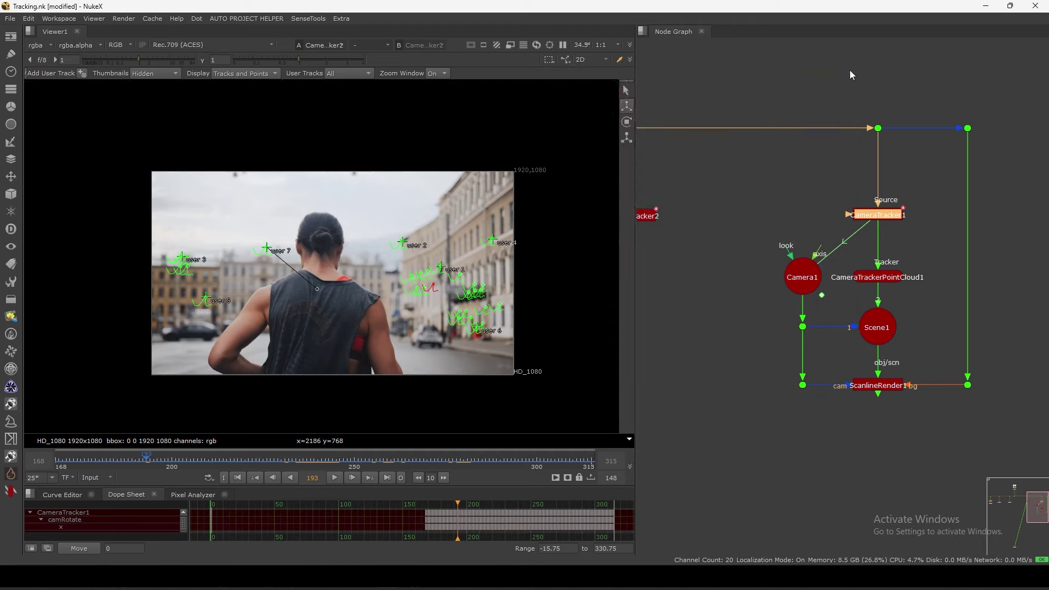
- View ScanlineRender1 and play the clip to check how the point cloud sticks to the footage
left_click_drag(944, 305, 859, 371)
key("1")
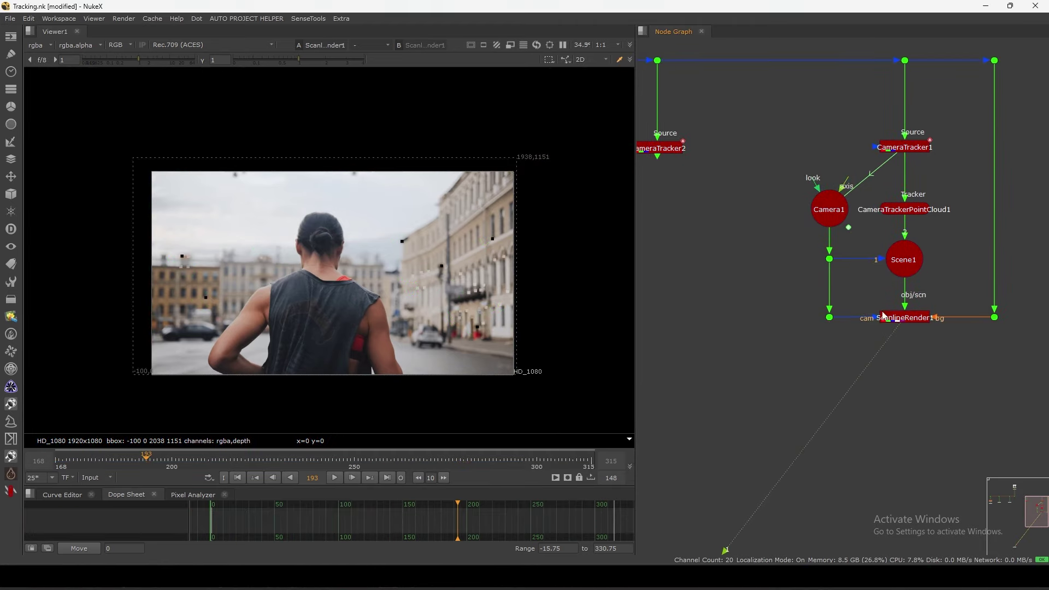
left_click(334, 478)
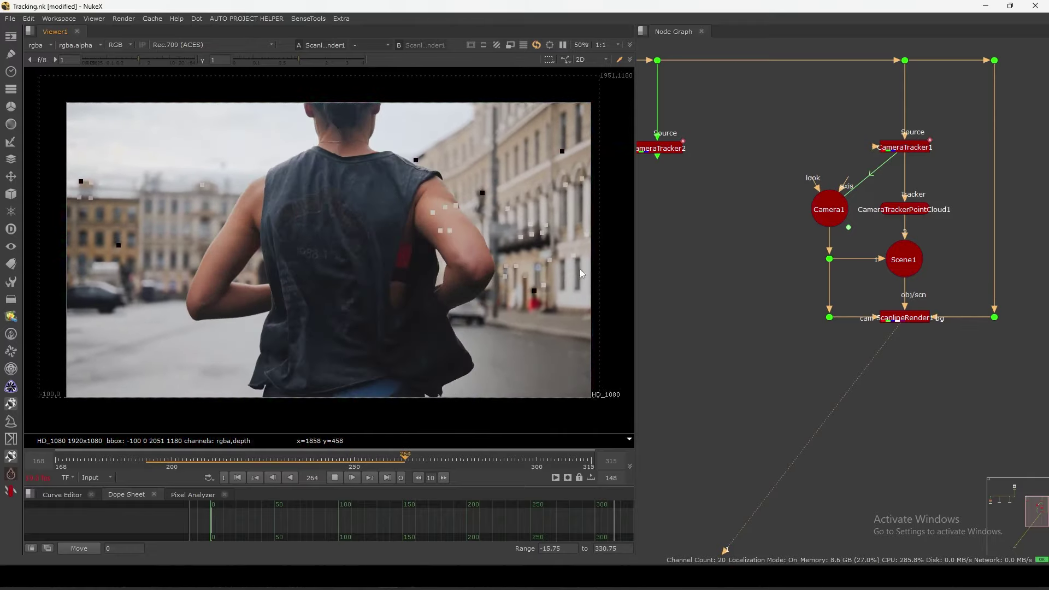
left_click(334, 479)
- Select all seven user tracks in CameraTracker1 and play the clip to check how they follow the footage
middle_click_drag(742, 234, 965, 268)
middle_click_drag(760, 249, 896, 259)
double_click(736, 205)
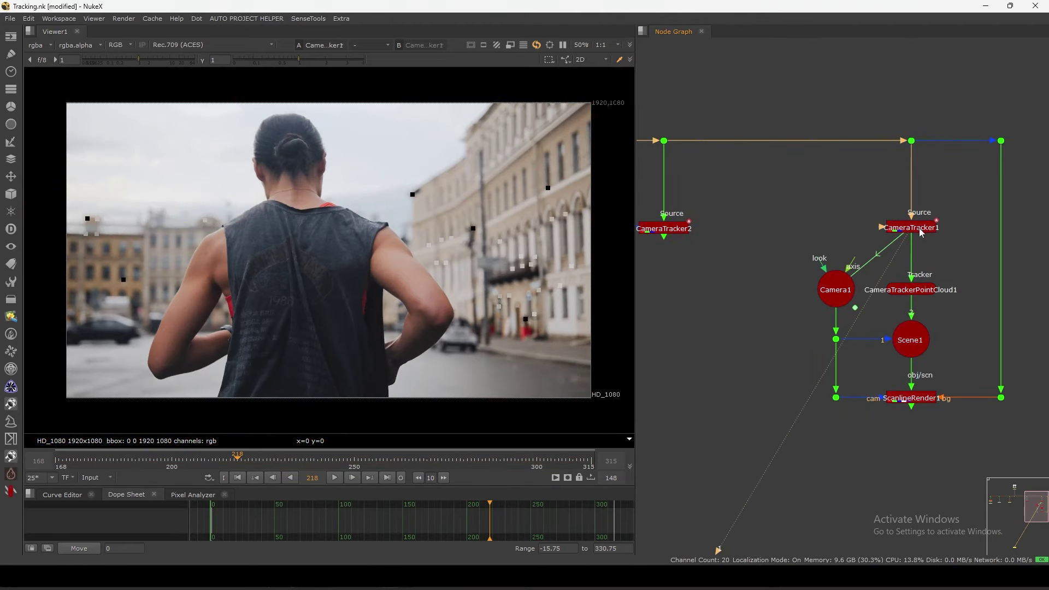
double_click(920, 232)
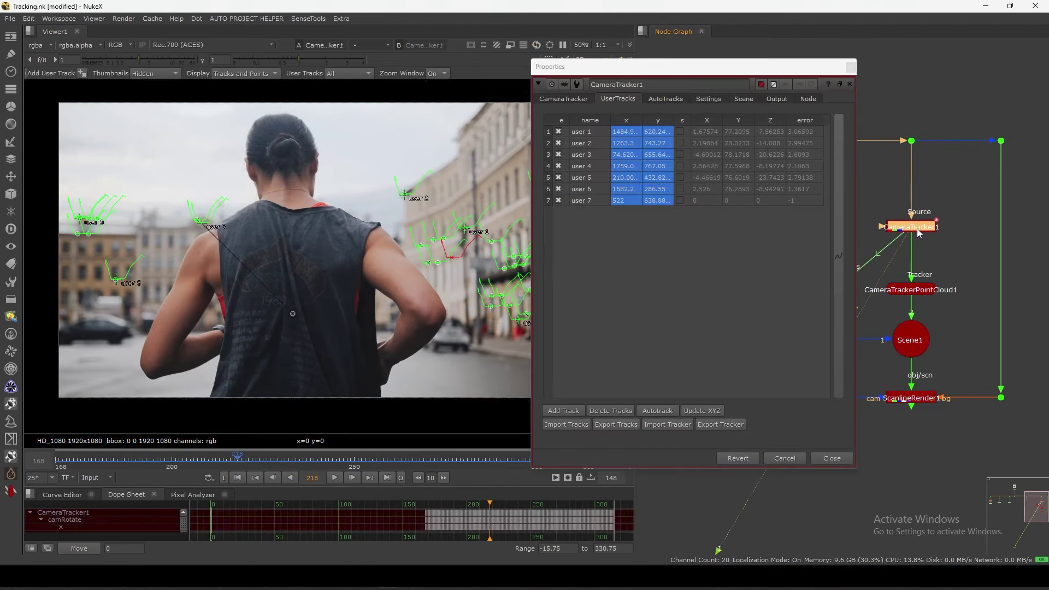
left_click(591, 135)
left_click(583, 201, "shift")
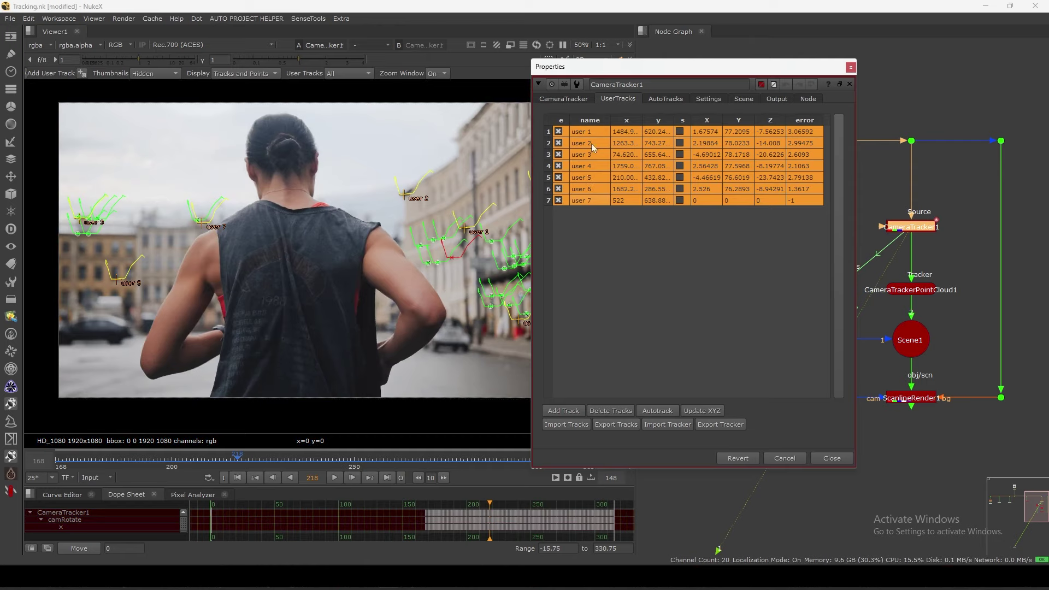
left_click_drag(601, 66, 733, 34)
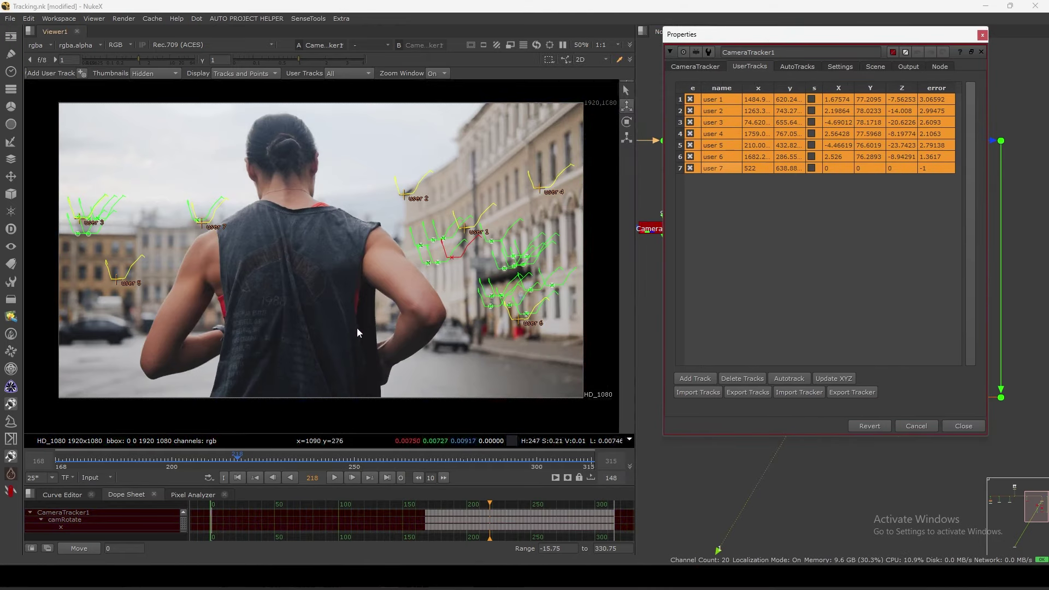
key("l")
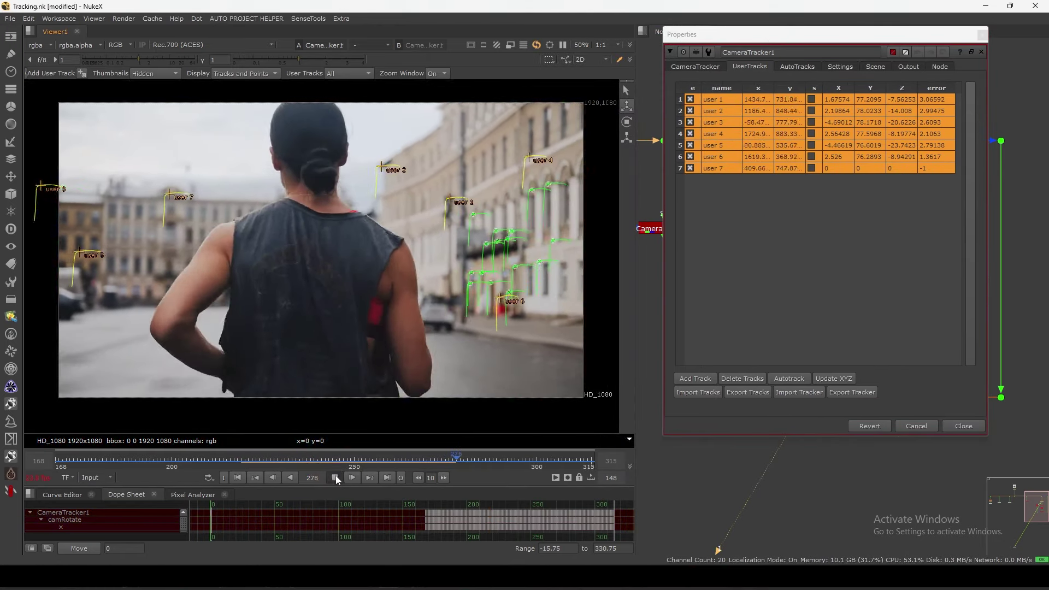
left_click(334, 478)
left_click(954, 426)
- Revisit the Tracker1 and CameraTracker1 branches in the node graph and view the ScanlineRender1 output again
scroll(885, 355, "down", 6)
scroll(749, 320, "up", 7)
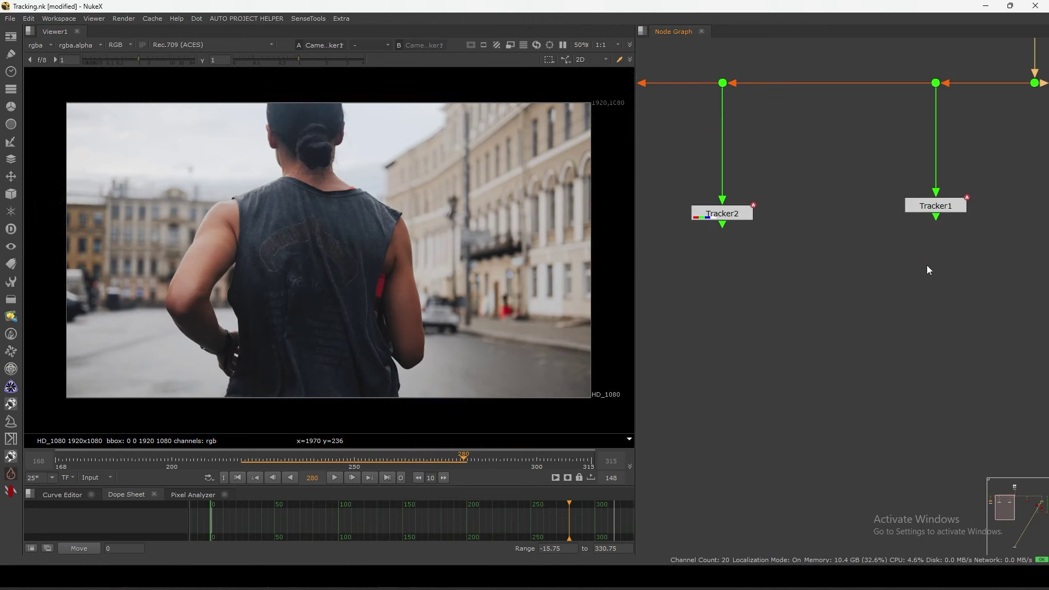
middle_click_drag(926, 264, 870, 321)
left_click_drag(960, 223, 809, 334)
key("1")
scroll(852, 306, "down", 4)
middle_click_drag(1011, 306, 891, 217)
left_click_drag(923, 182, 845, 234)
scroll(926, 284, "up", 3)
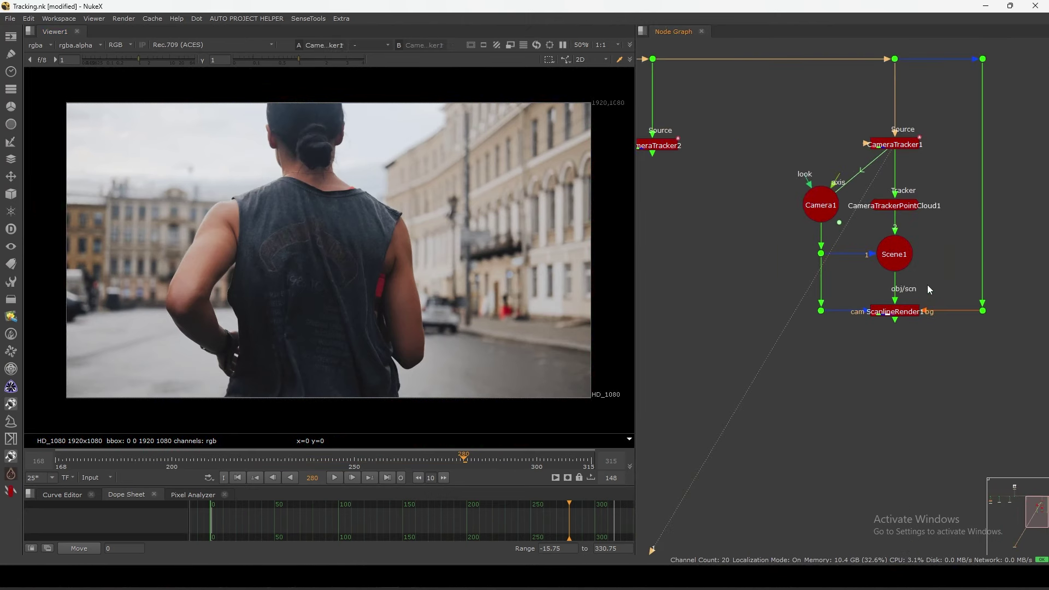
left_click_drag(933, 282, 845, 361)
key("1")
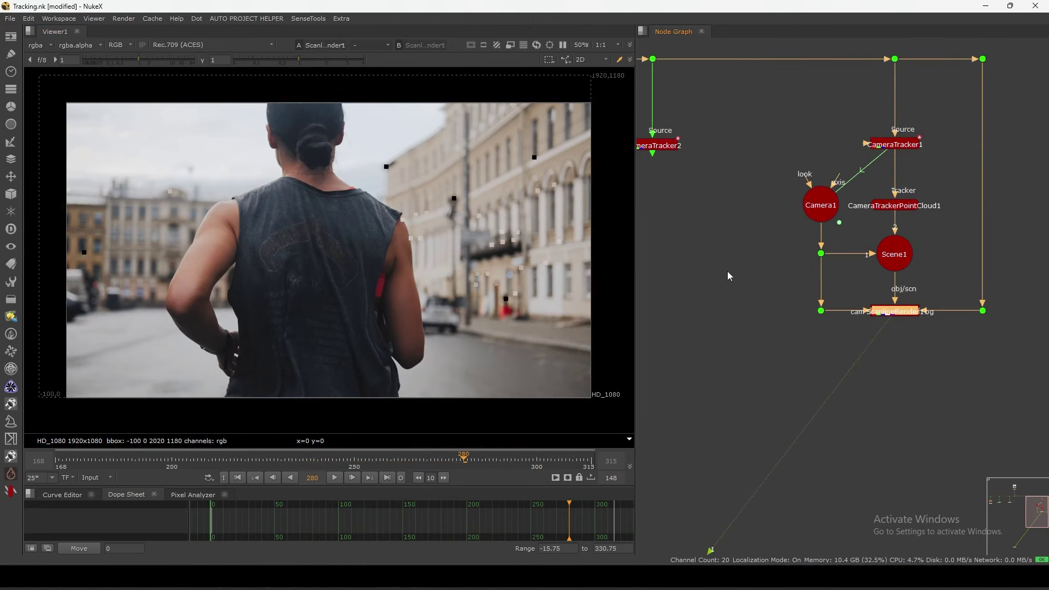
- View Scene1 in 3D and examine the layout of the camera tracker's point cloud
left_click(895, 260)
key("1")
left_click(941, 247)
scroll(486, 254, "down", 5)
key("f")
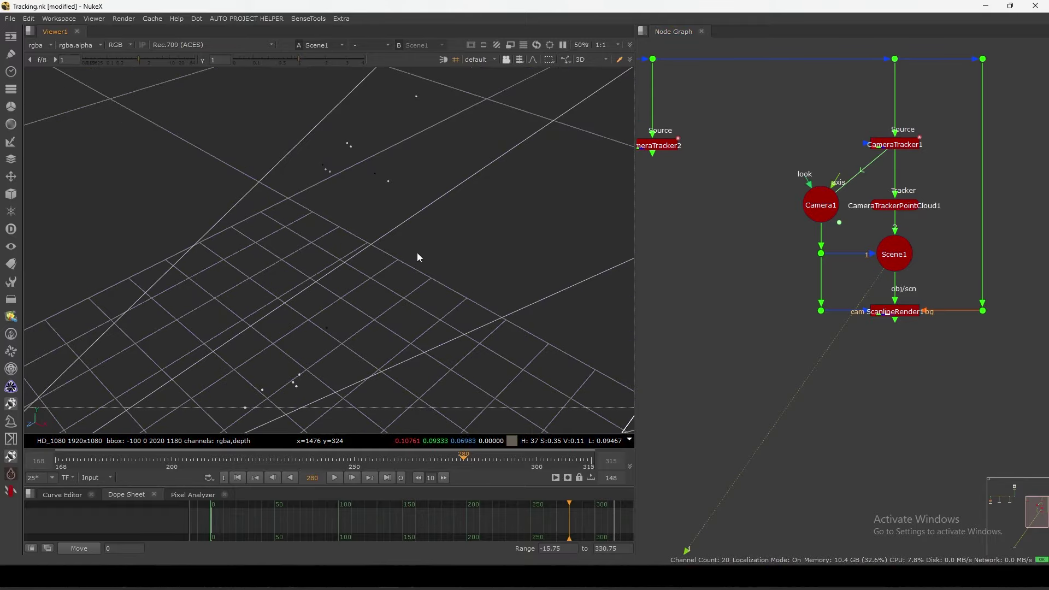
left_click_drag(417, 252, 459, 203, "ctrl")
right_click_drag(460, 205, 406, 235, "alt")
middle_click_drag(391, 266, 466, 349, "alt")
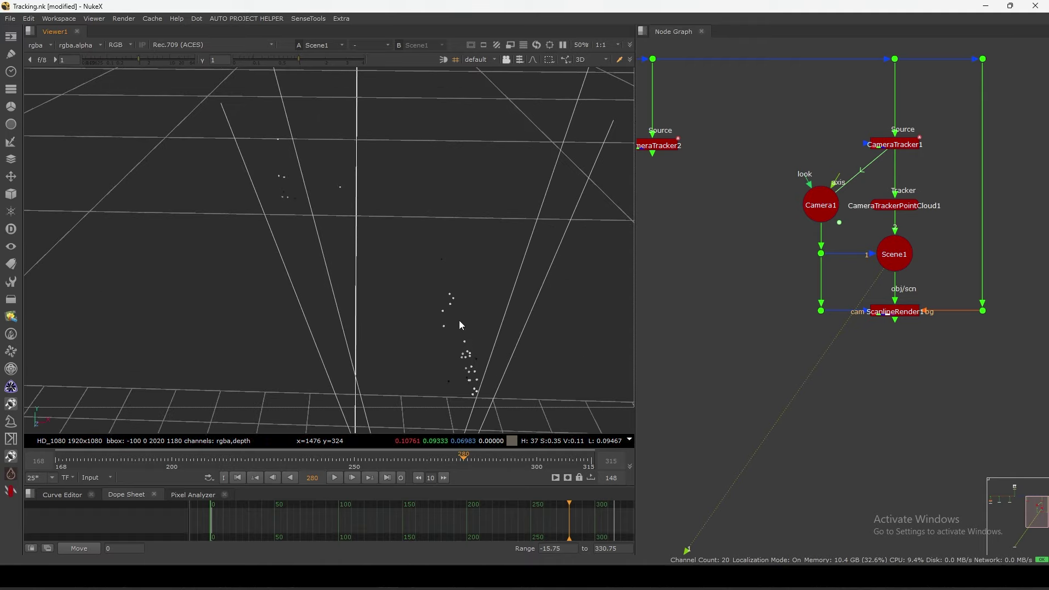
- Play back the ScanlineRender1 output and compare its points with Tracker1's seven point tracks
left_click(887, 309)
key("1")
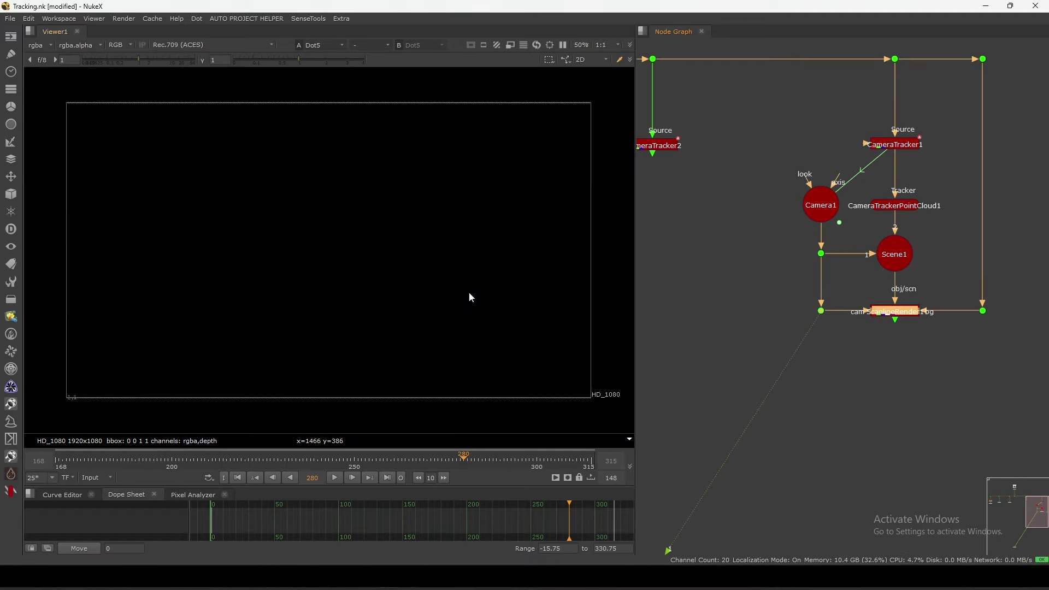
key("1")
key("l")
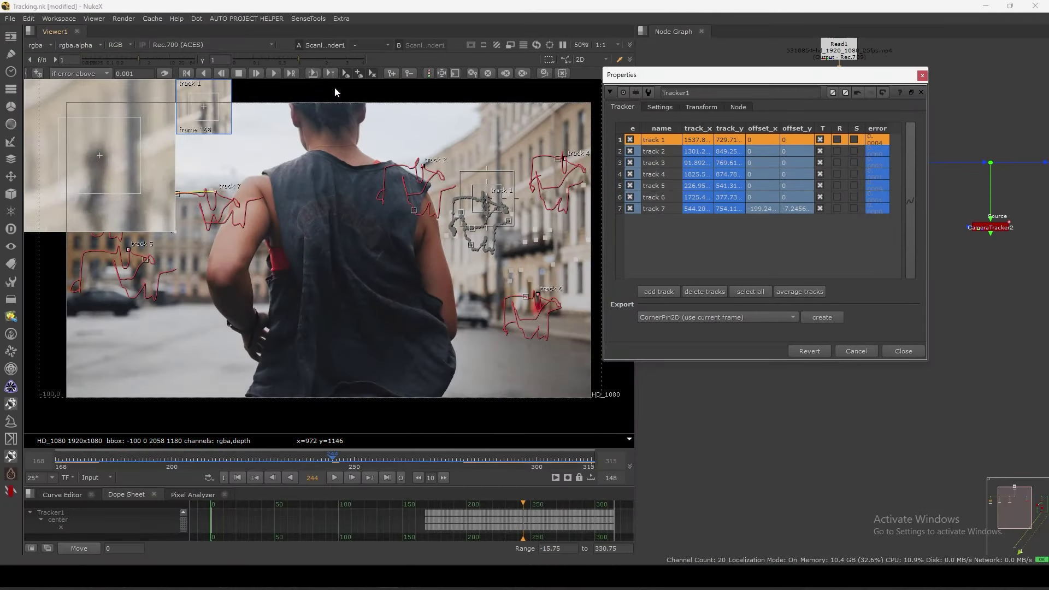
left_click(923, 75)
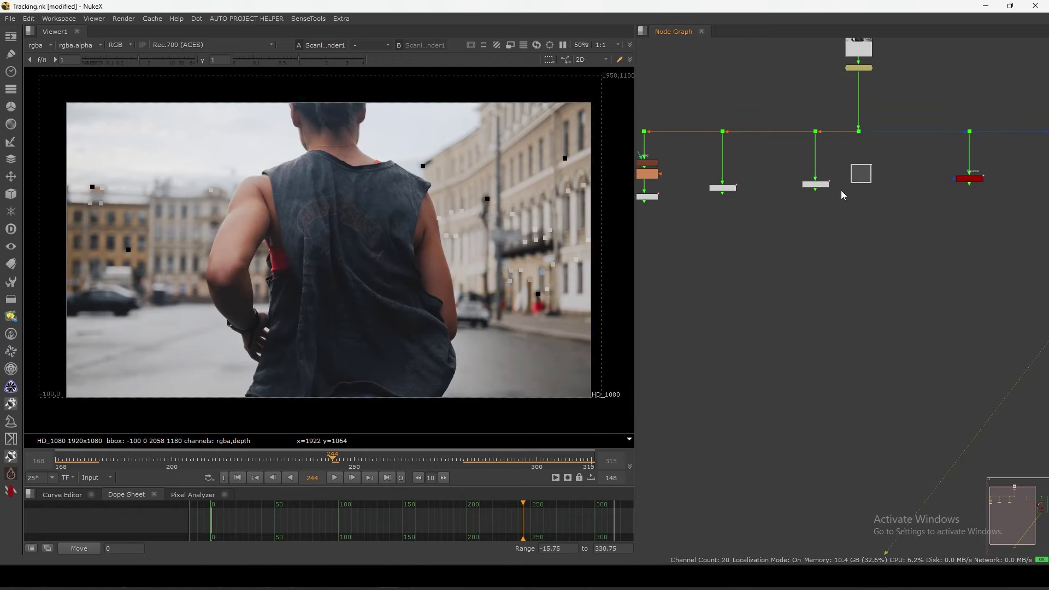
- Review the Tracker and CameraTracker branches in the node graph and save the script
left_click(824, 186)
middle_click_drag(820, 206, 739, 227)
scroll(751, 215, "up", 5)
left_click(764, 198)
scroll(776, 197, "down", 3)
middle_click_drag(1011, 181, 750, 217)
scroll(842, 227, "up", 1)
left_click(834, 229)
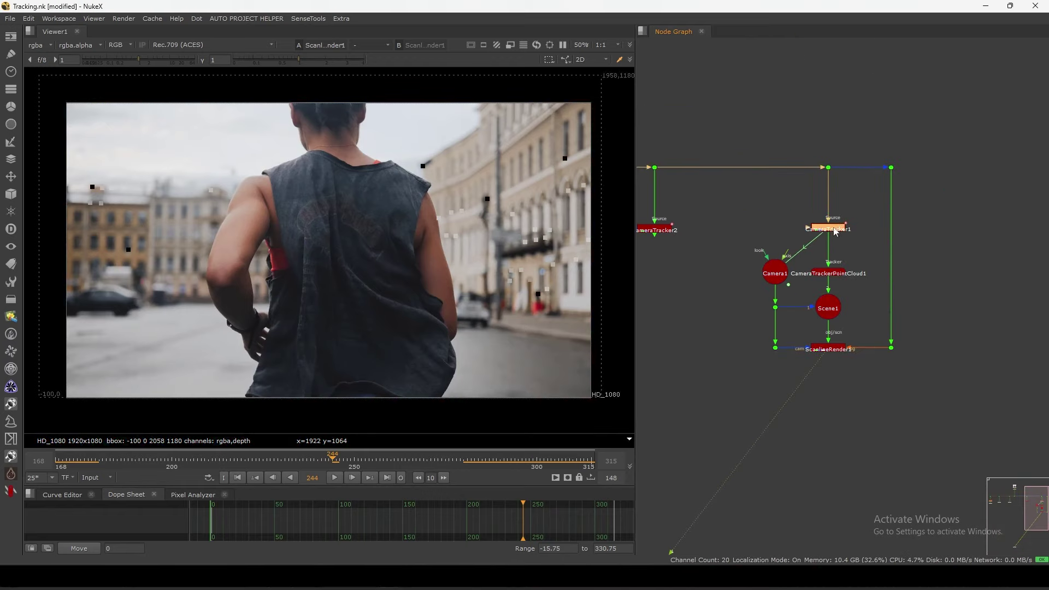
middle_click_drag(816, 249, 887, 234)
middle_click_drag(710, 257, 855, 260)
scroll(854, 260, "down", 2)
left_click(848, 262)
key("ctrl+s")
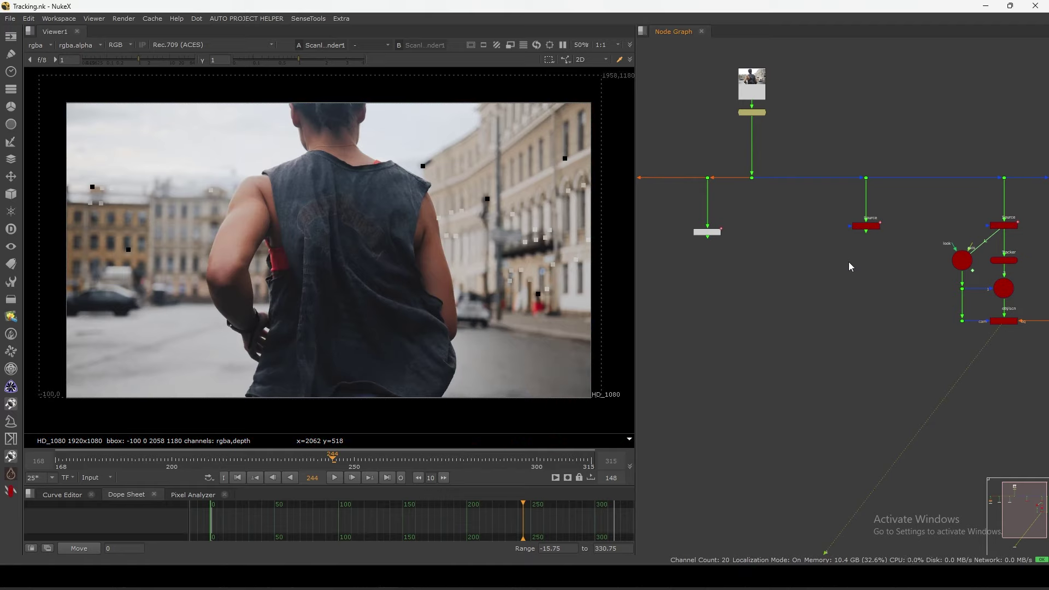
- Look over the CameraTracker1 branch and play back the ScanlineRender1 output once more
middle_click_drag(919, 263, 839, 280)
mouse_move(903, 211)
left_mouse_down()
mouse_move(941, 216)
mouse_move(884, 225)
left_mouse_up()
mouse_move(1000, 162)
left_mouse_down()
mouse_move(963, 371)
mouse_move(986, 340)
left_mouse_up()
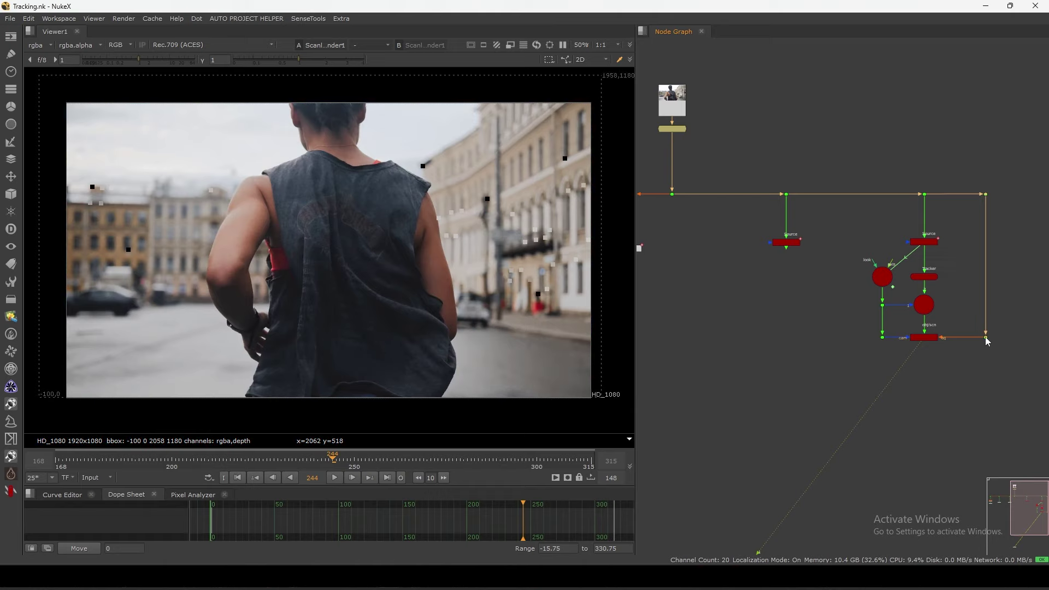
left_click(902, 351)
left_click_drag(836, 372, 913, 354)
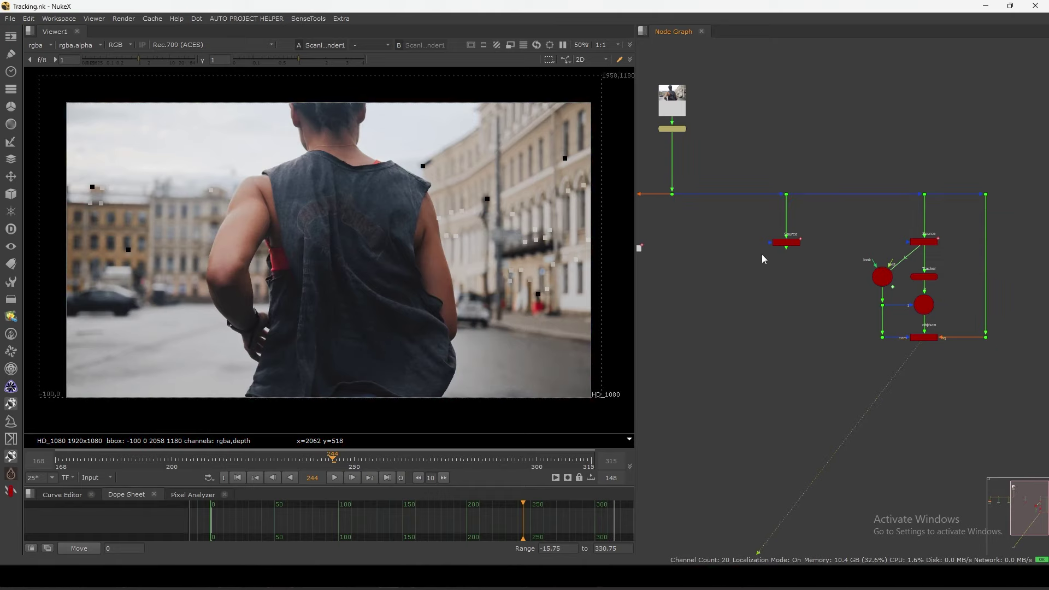
left_click(334, 477)
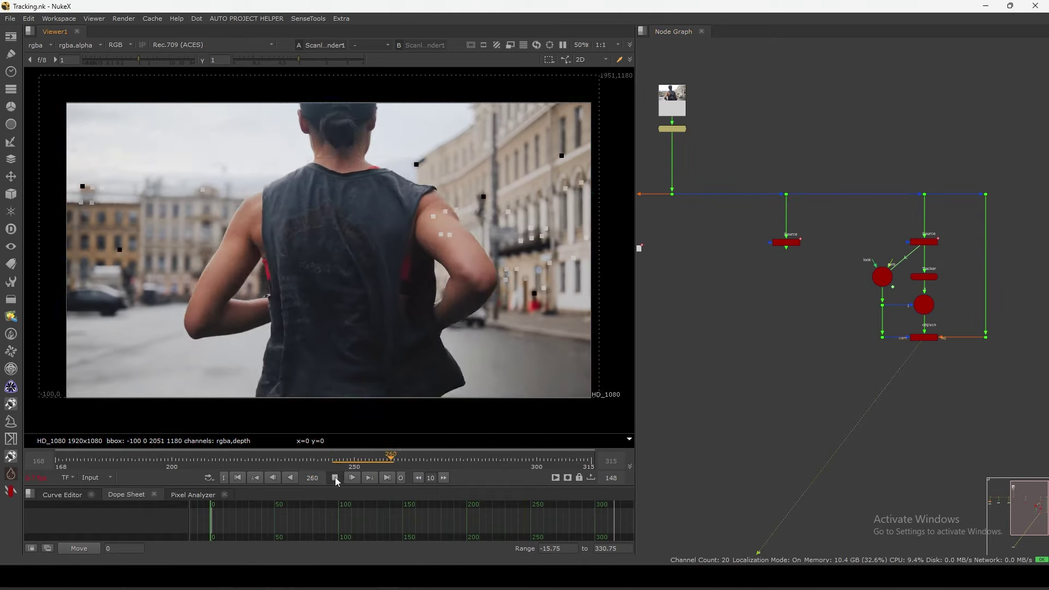
left_click(336, 478)
- Examine CameraTracker1's film back size, solve error and user tracks
left_click_drag(904, 211, 940, 216)
double_click(924, 242)
left_click(704, 67)
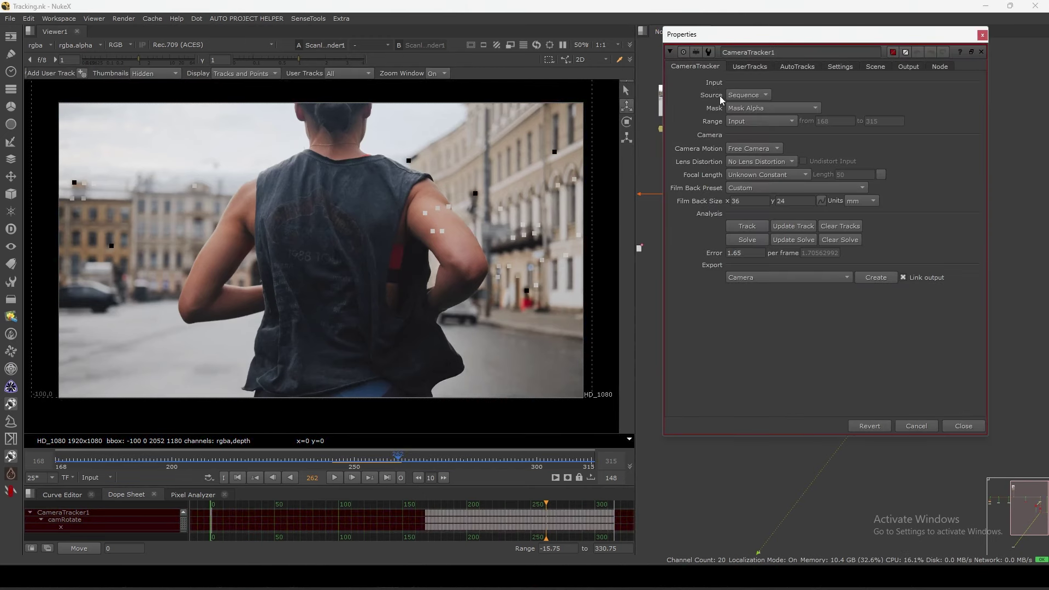
left_click(751, 200)
key("Tab")
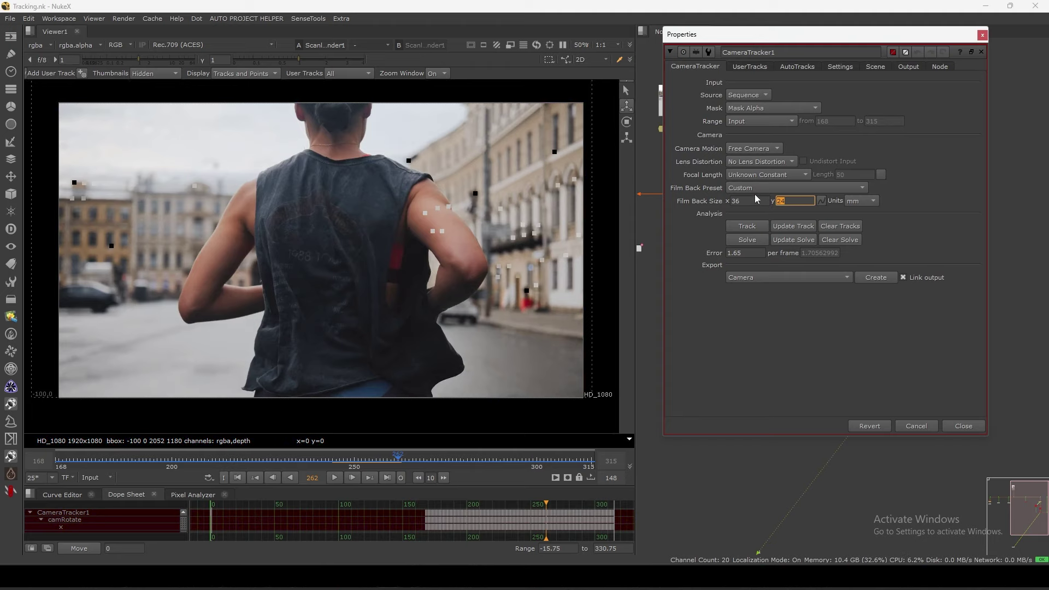
left_click(792, 87)
left_click(751, 68)
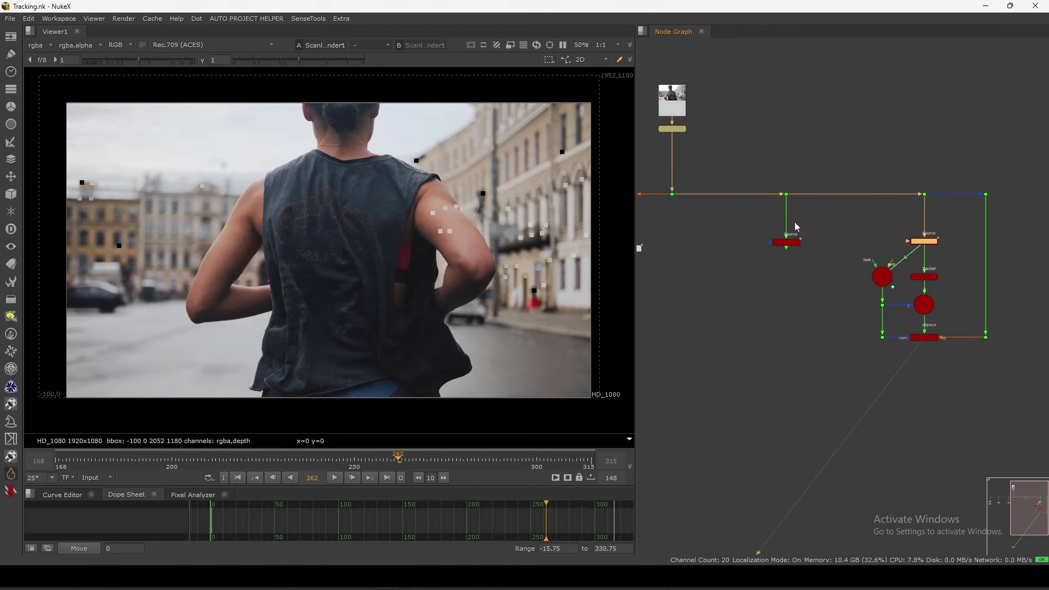
- Move the CameraTracker2 branch closer to the CameraTracker1 branch in the node graph
middle_click_drag(794, 222, 823, 226)
left_click(833, 253)
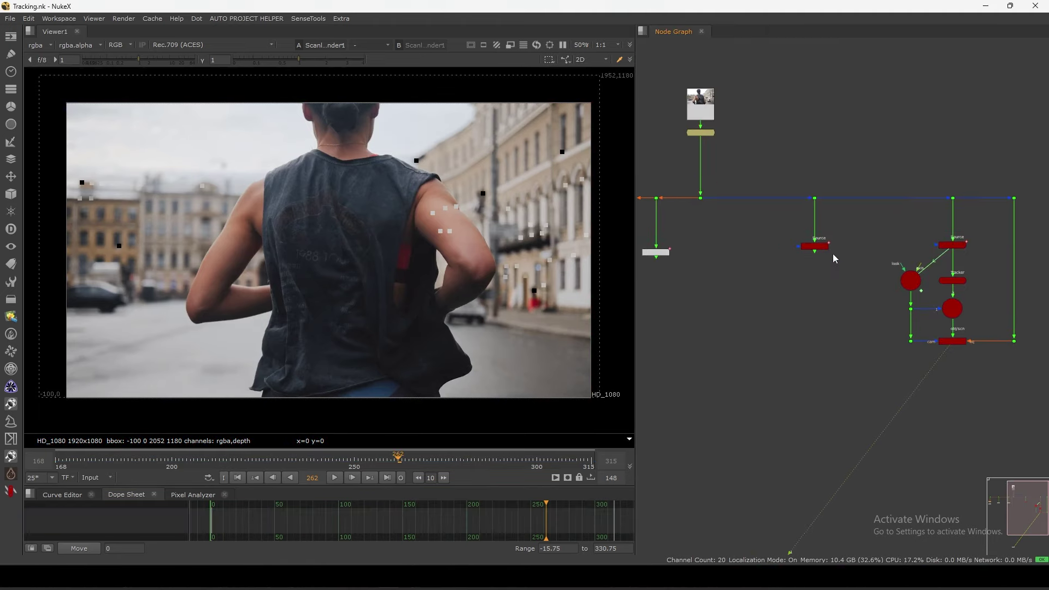
left_click_drag(868, 169, 748, 285)
left_click_drag(819, 247, 828, 247)
key("ctrl+z")
key("ctrl+z")
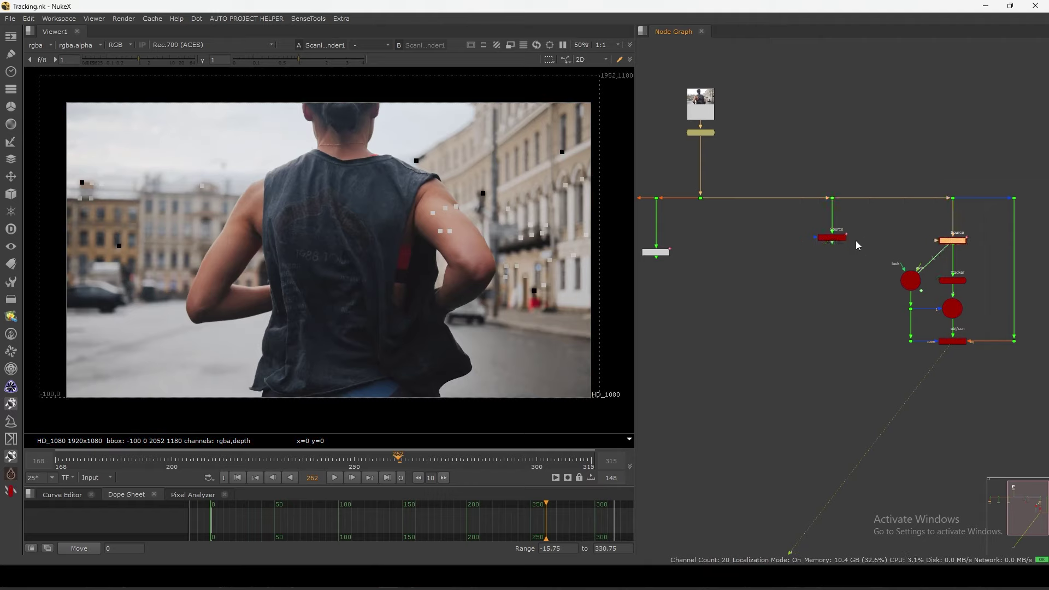
key("ctrl+shift+z")
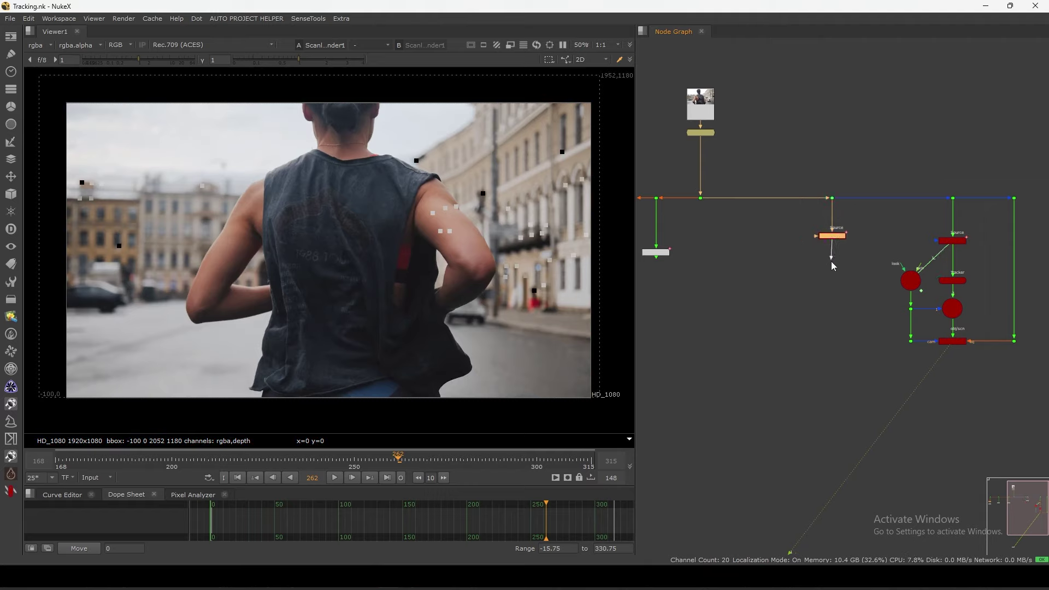
left_click(823, 289)
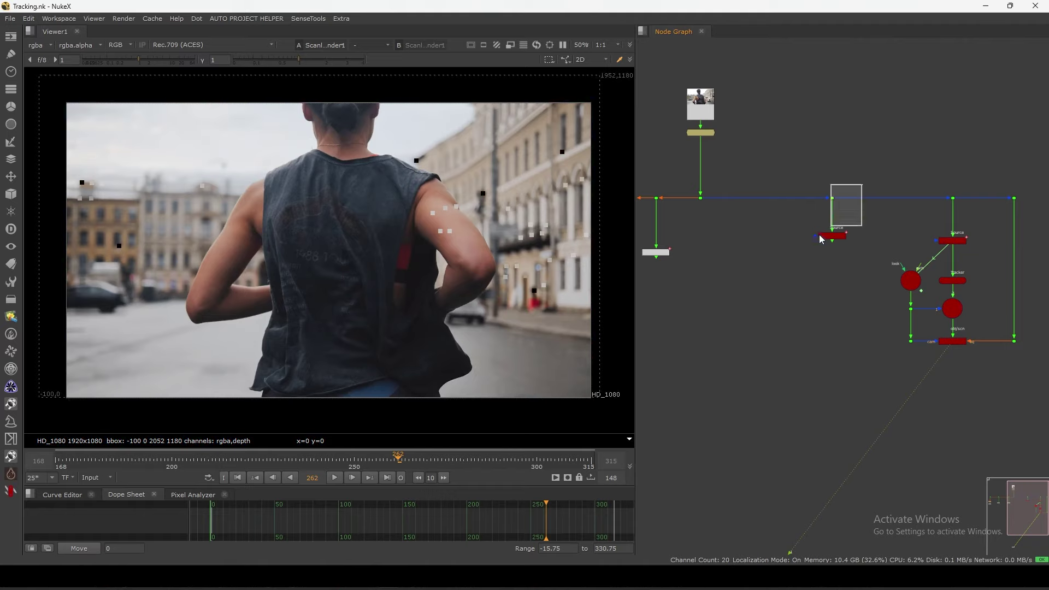